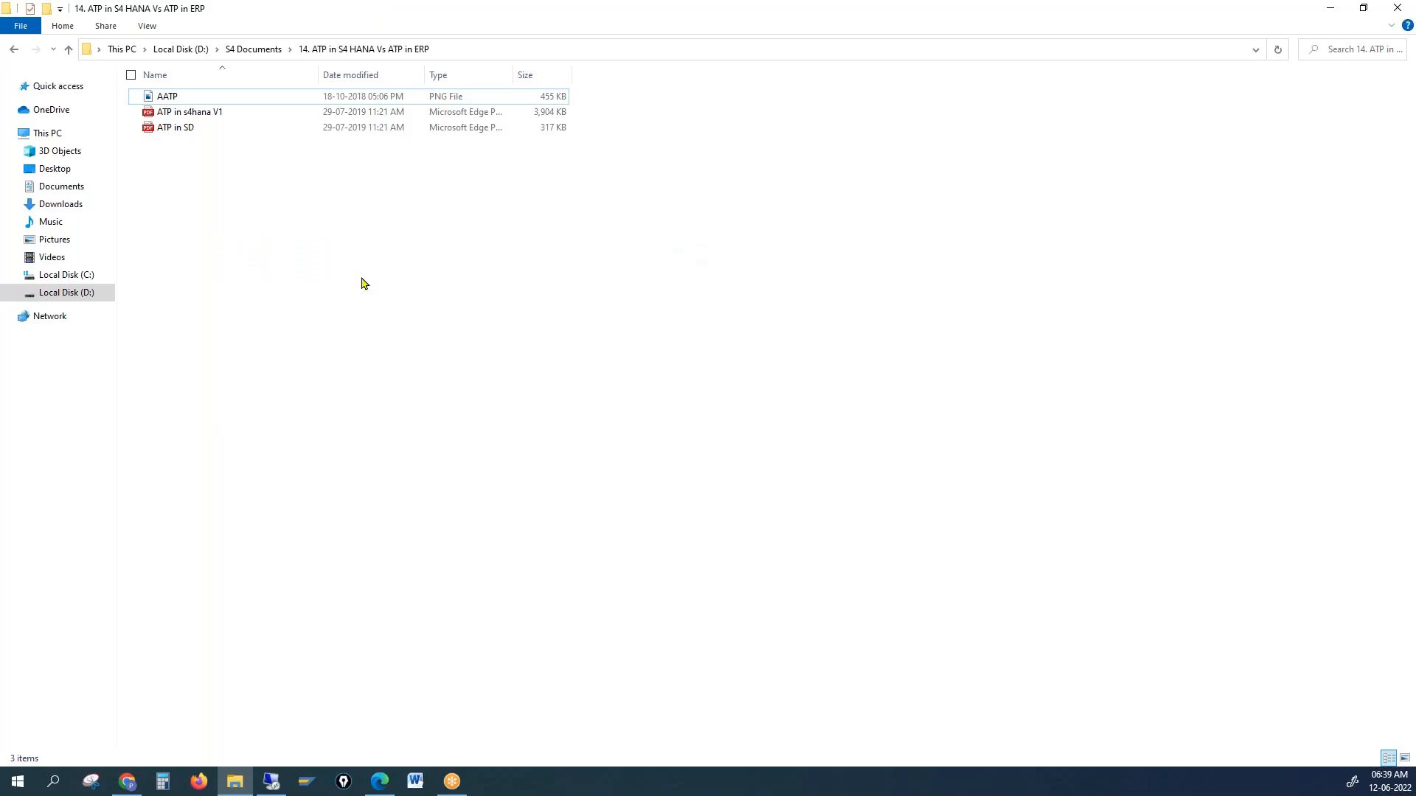
{"action": "left_click", "coordinate": [272, 781]}
{"action": "left_click_drag", "start_coordinate": [310, 235], "coordinate": [561, 201]}
{"action": "left_click", "coordinate": [650, 357]}
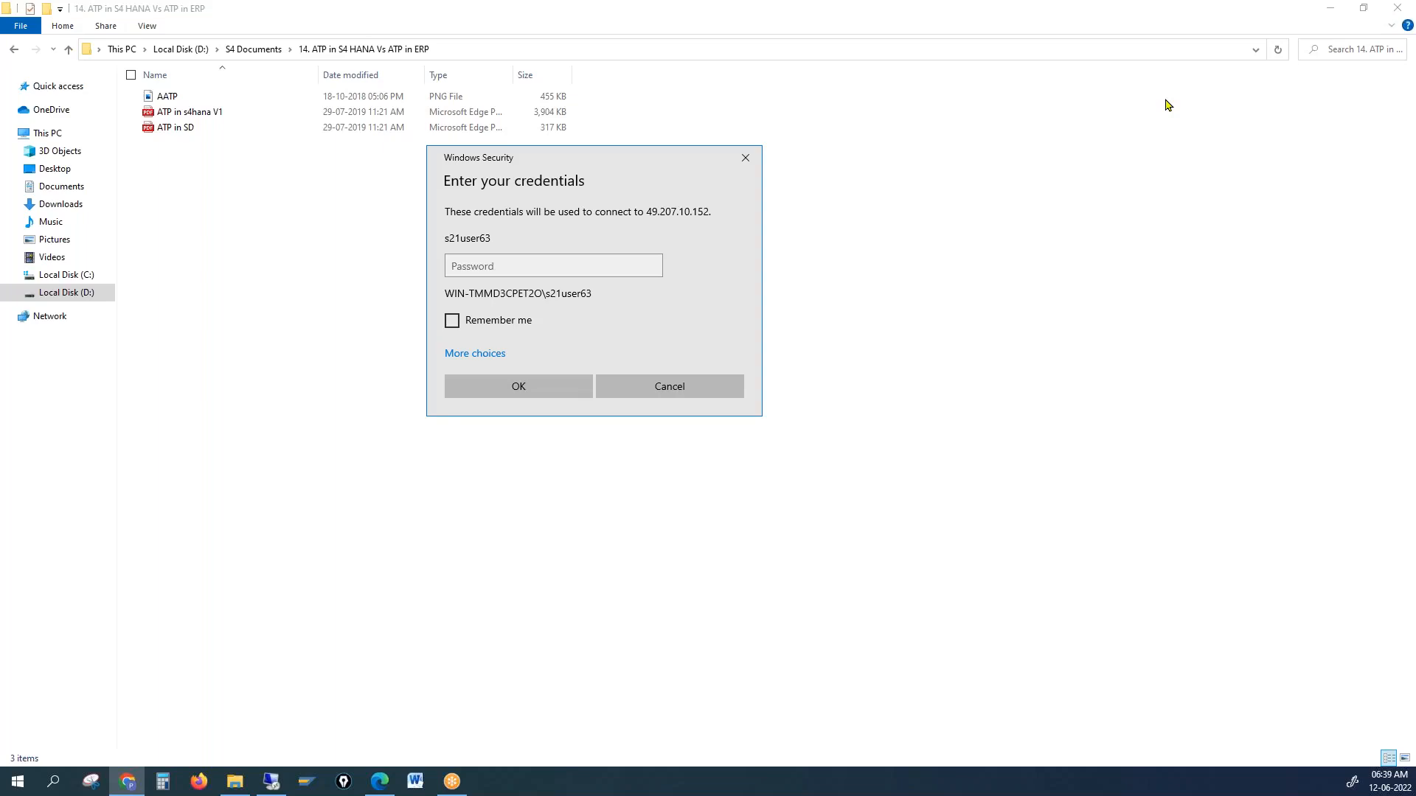
{"action": "left_click", "coordinate": [553, 267]}
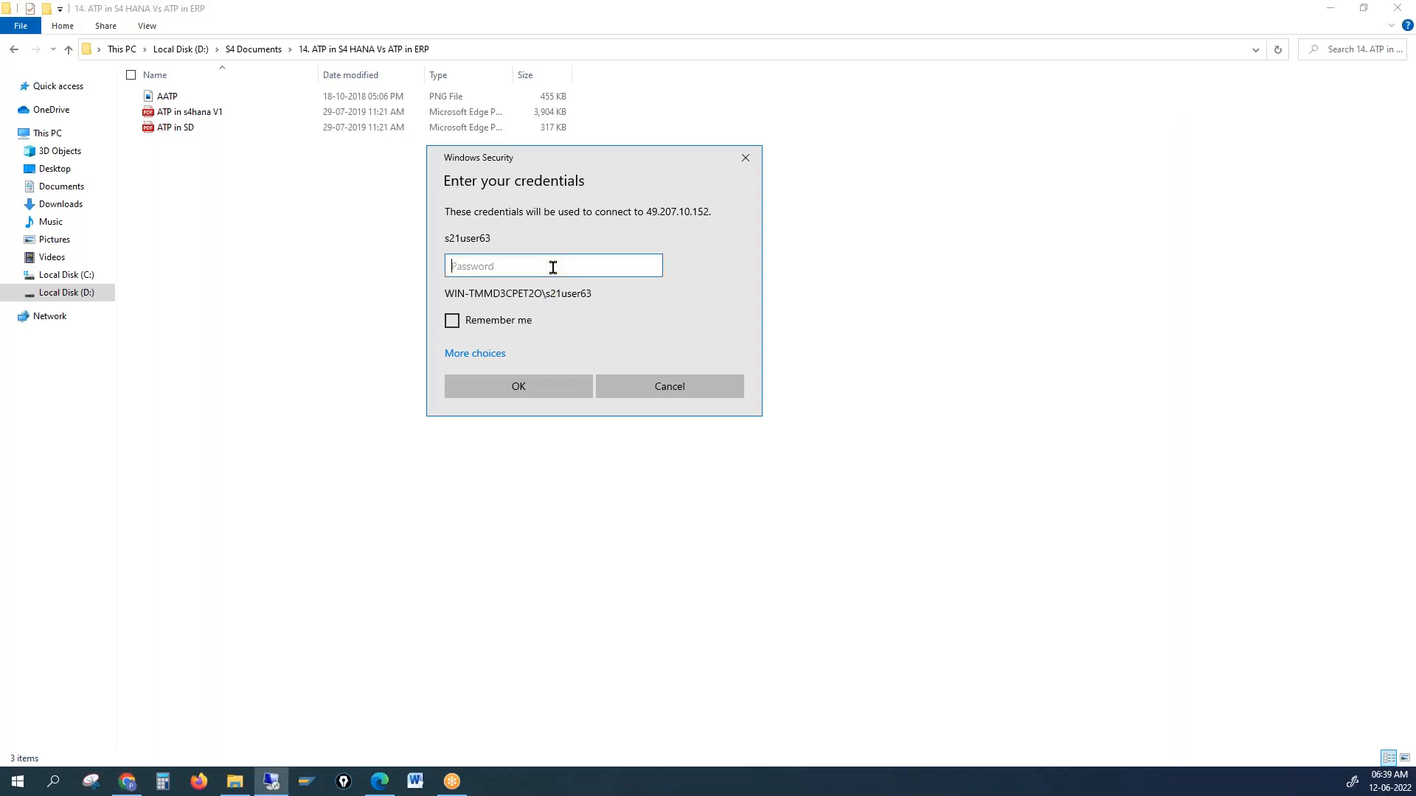
{"action": "key", "text": "ctrl+v"}
{"action": "left_click", "coordinate": [525, 385]}
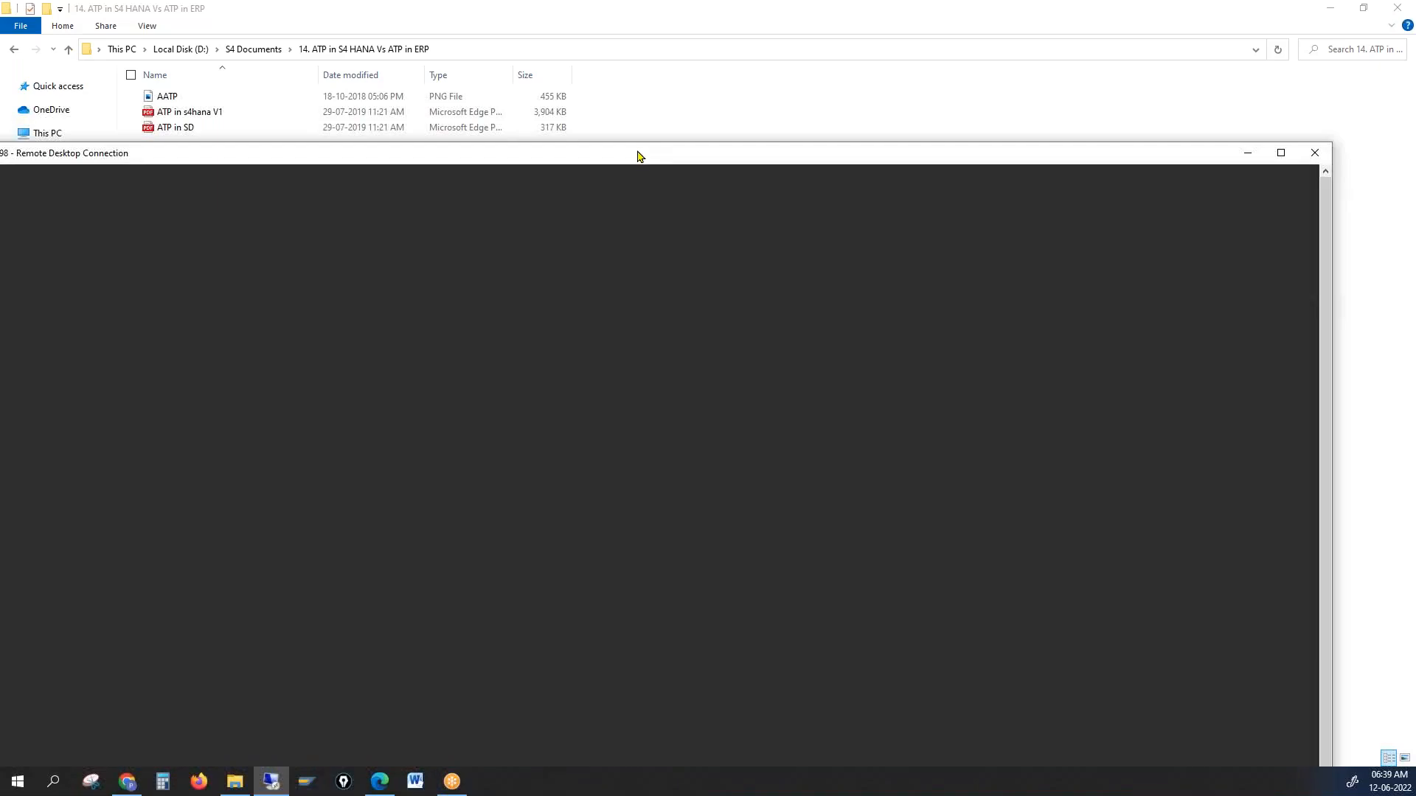
{"action": "double_click", "coordinate": [639, 155]}
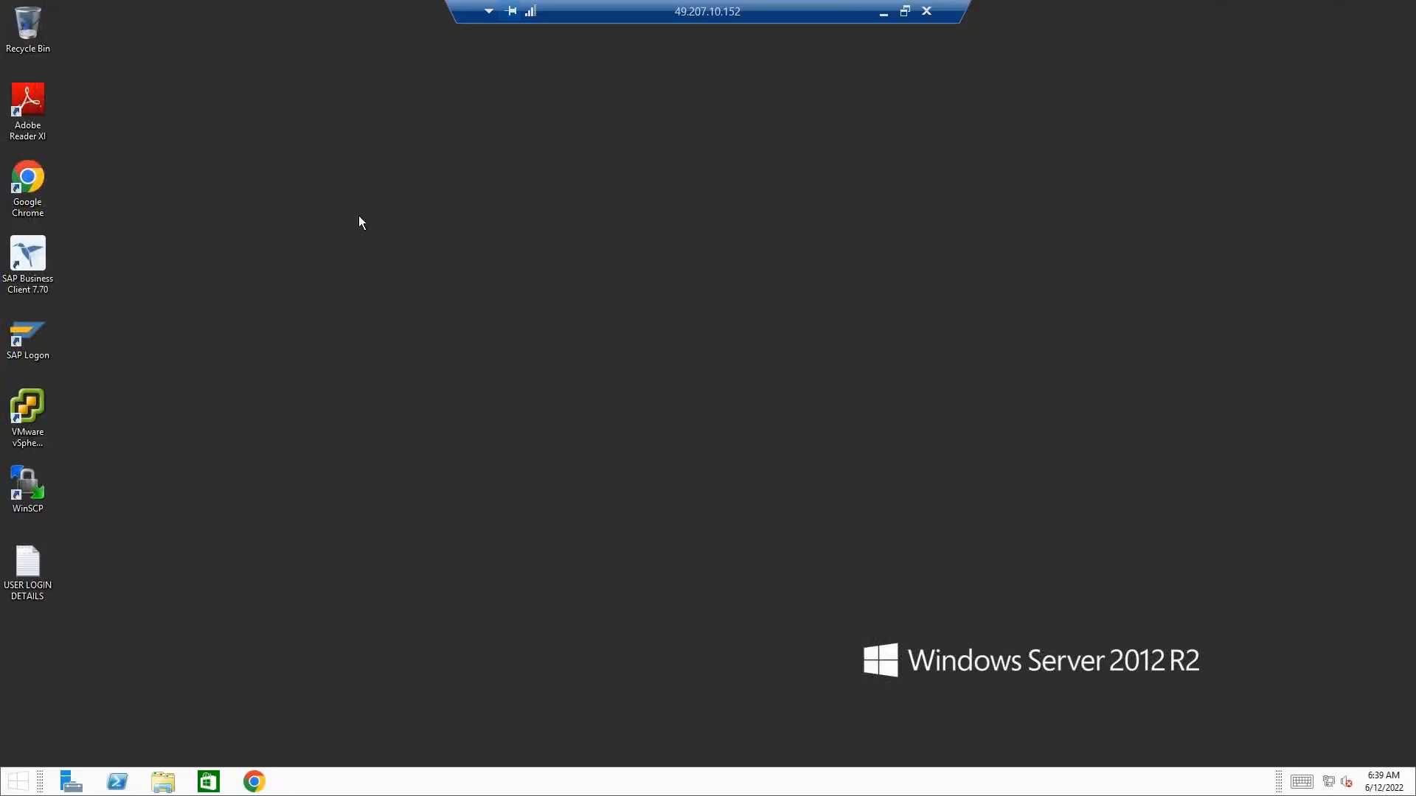
Step: Start SAP Logon and log on to the S4HANA system, client 800, with the saved user name and the account password
{"action": "double_click", "coordinate": [26, 338]}
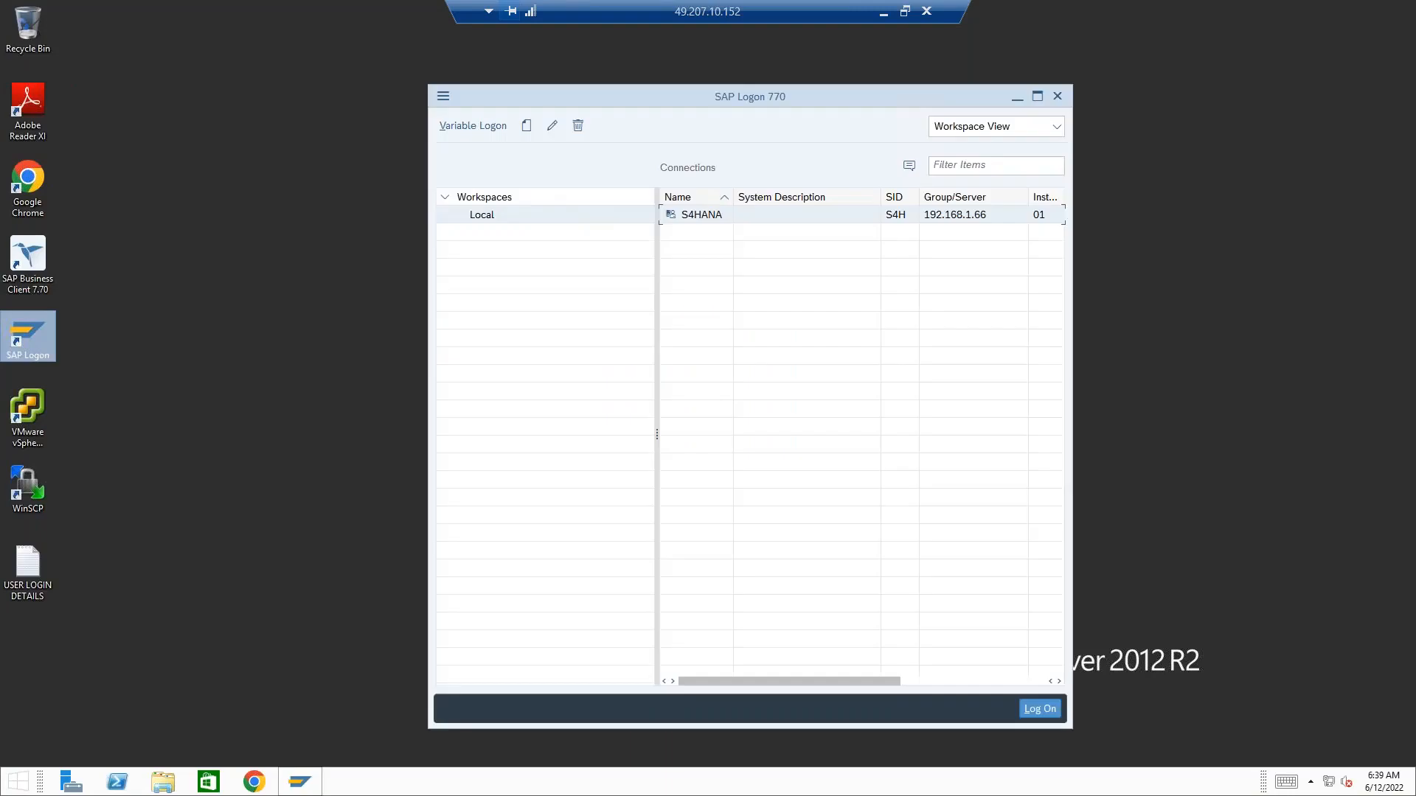
{"action": "double_click", "coordinate": [697, 215]}
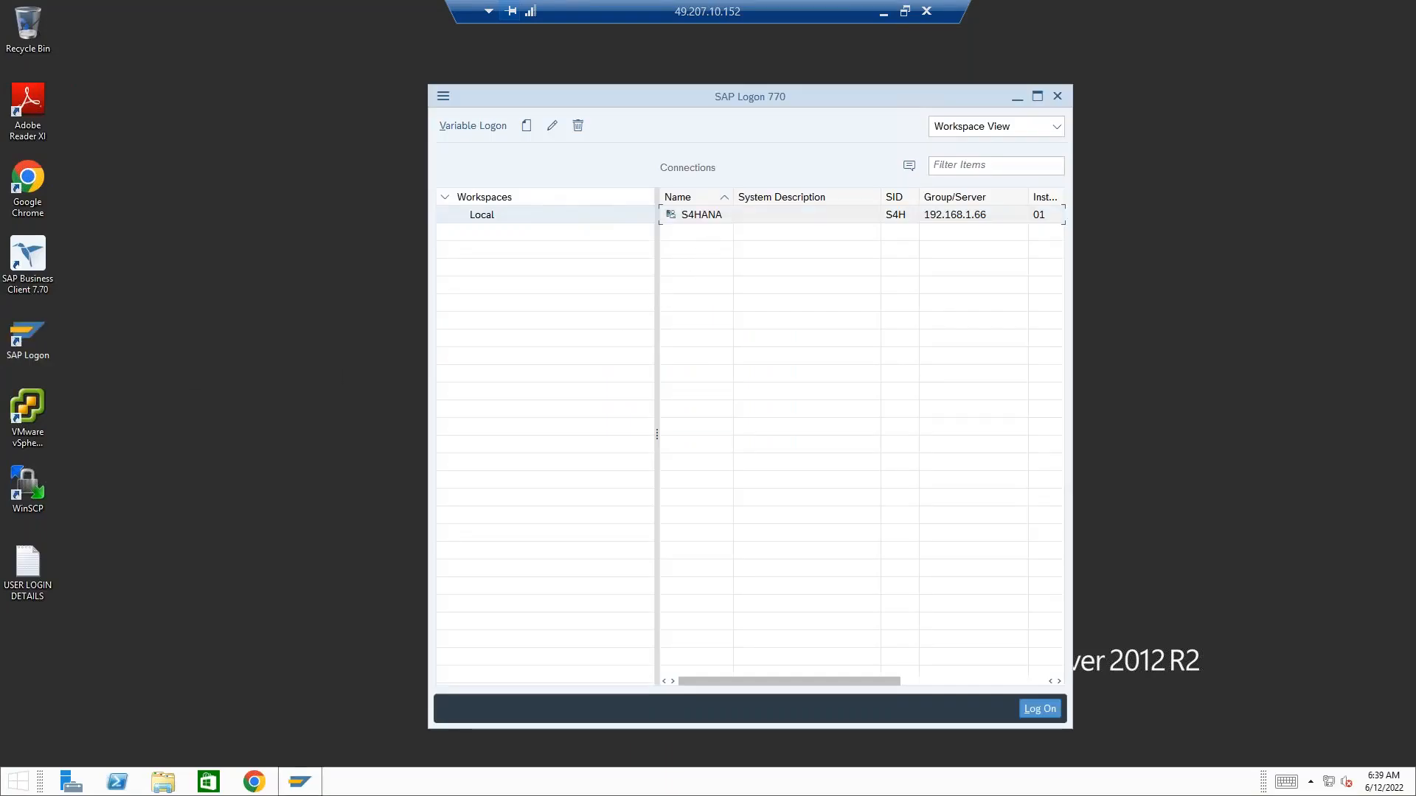
{"action": "left_click", "coordinate": [168, 169]}
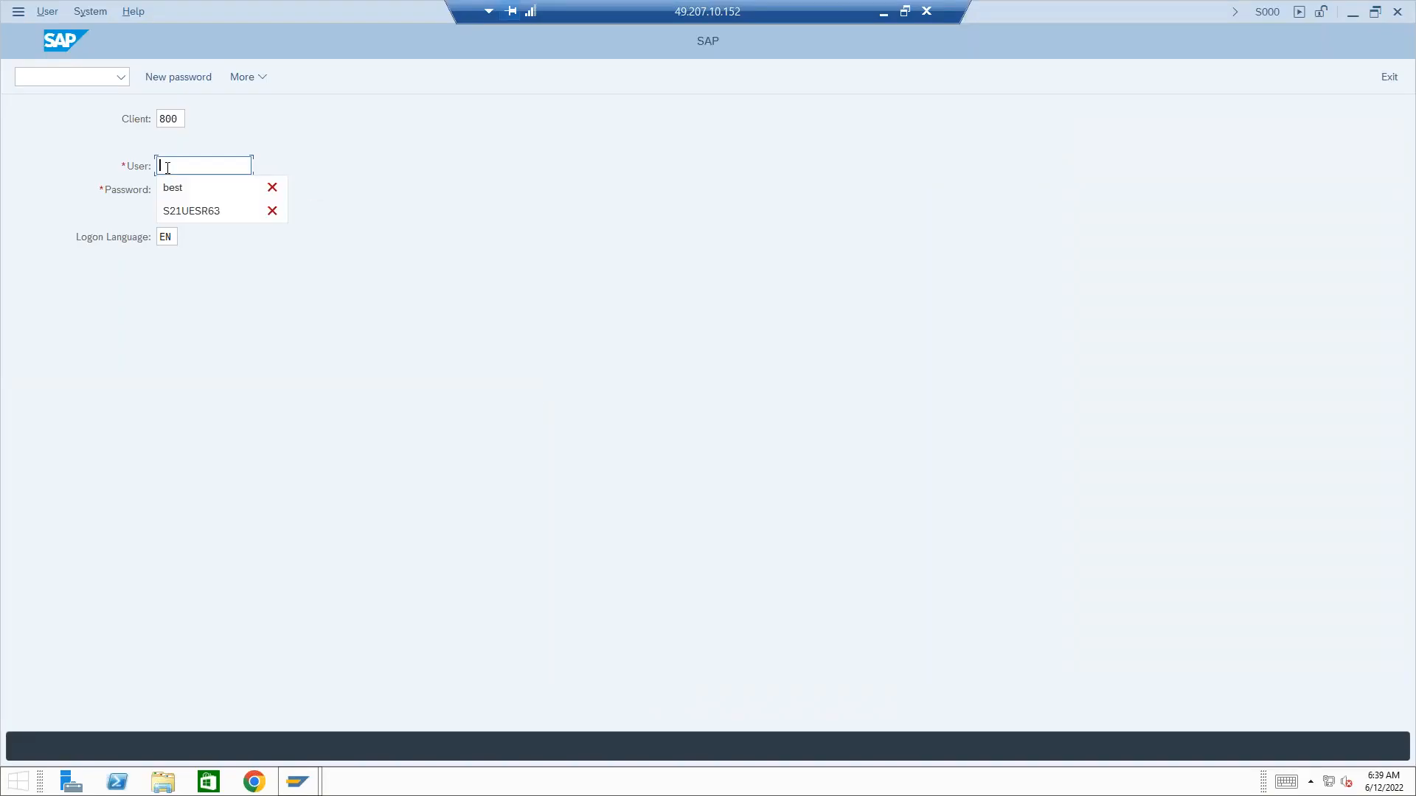
{"action": "left_click", "coordinate": [193, 189]}
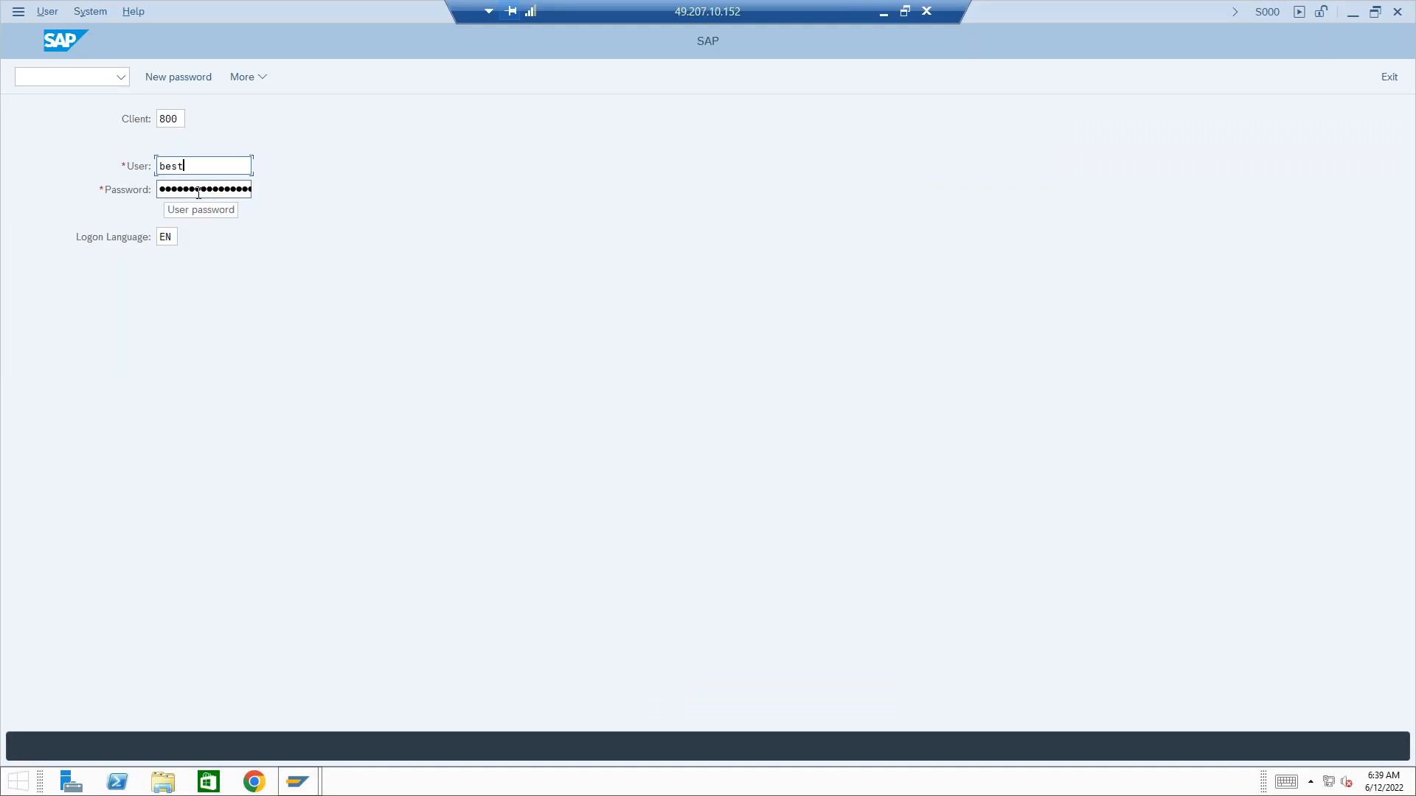
{"action": "key", "text": "Tab"}
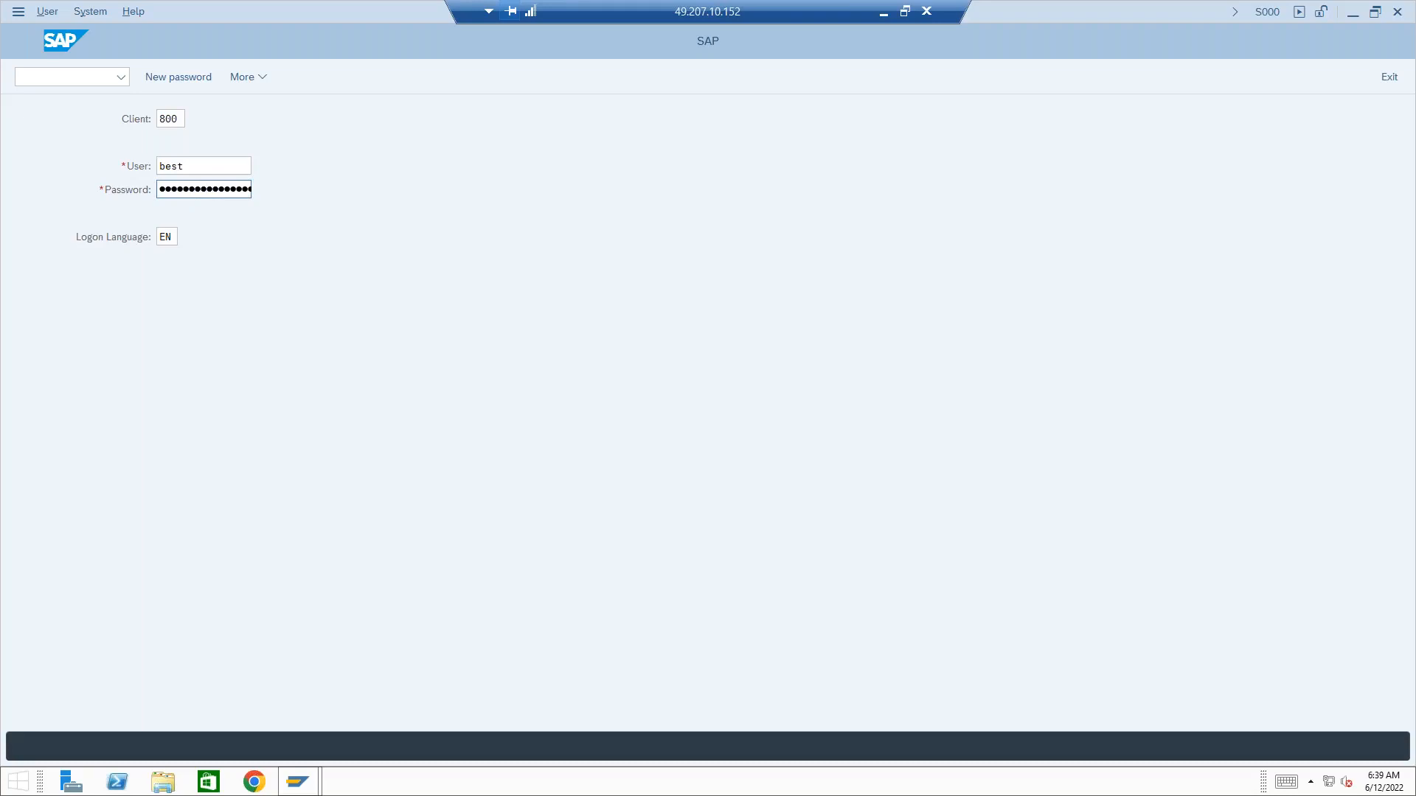
{"action": "key", "text": "Return"}
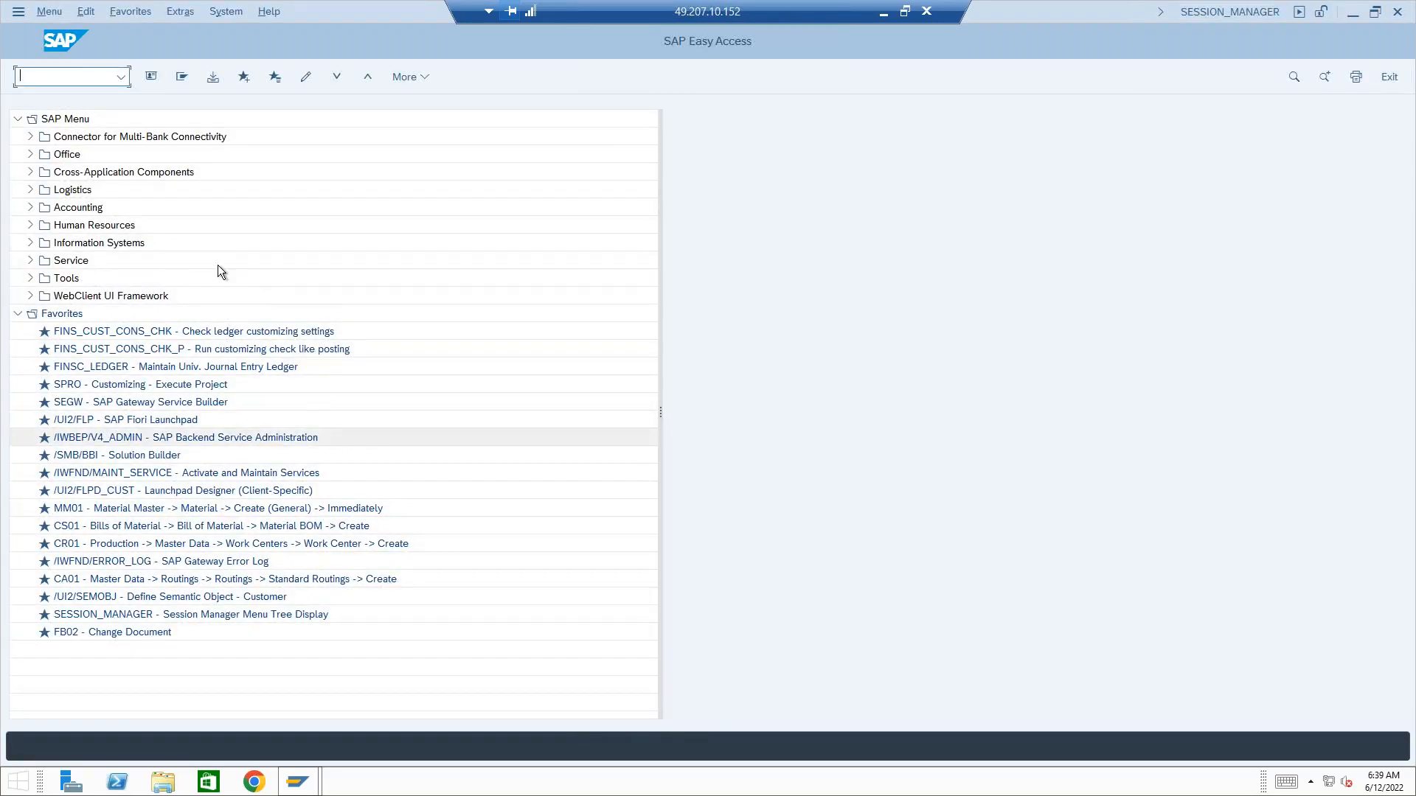
Step: Run transaction spro in the S/4HANA system and display the SAP Reference IMG
{"action": "type", "text": "spro"}
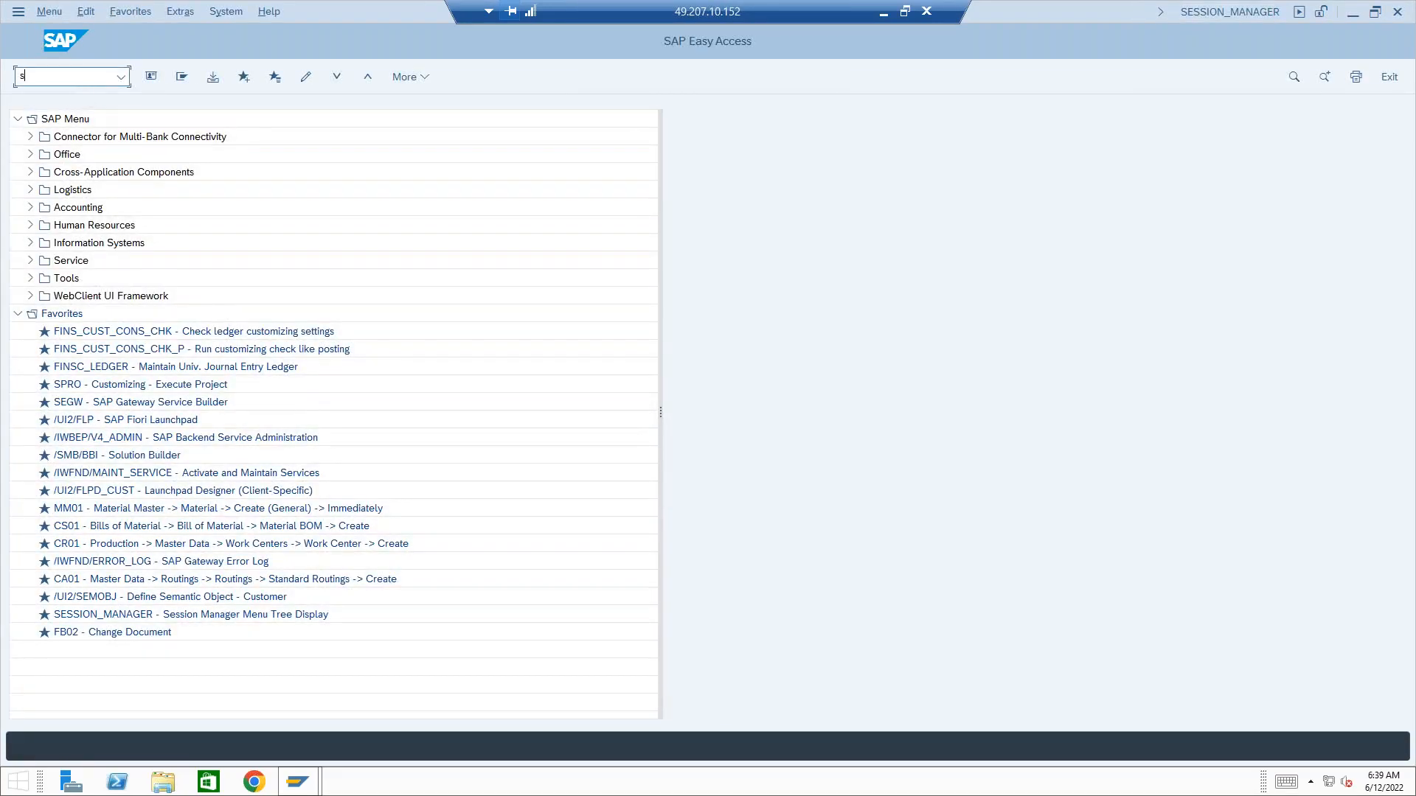
{"action": "key", "text": "Return"}
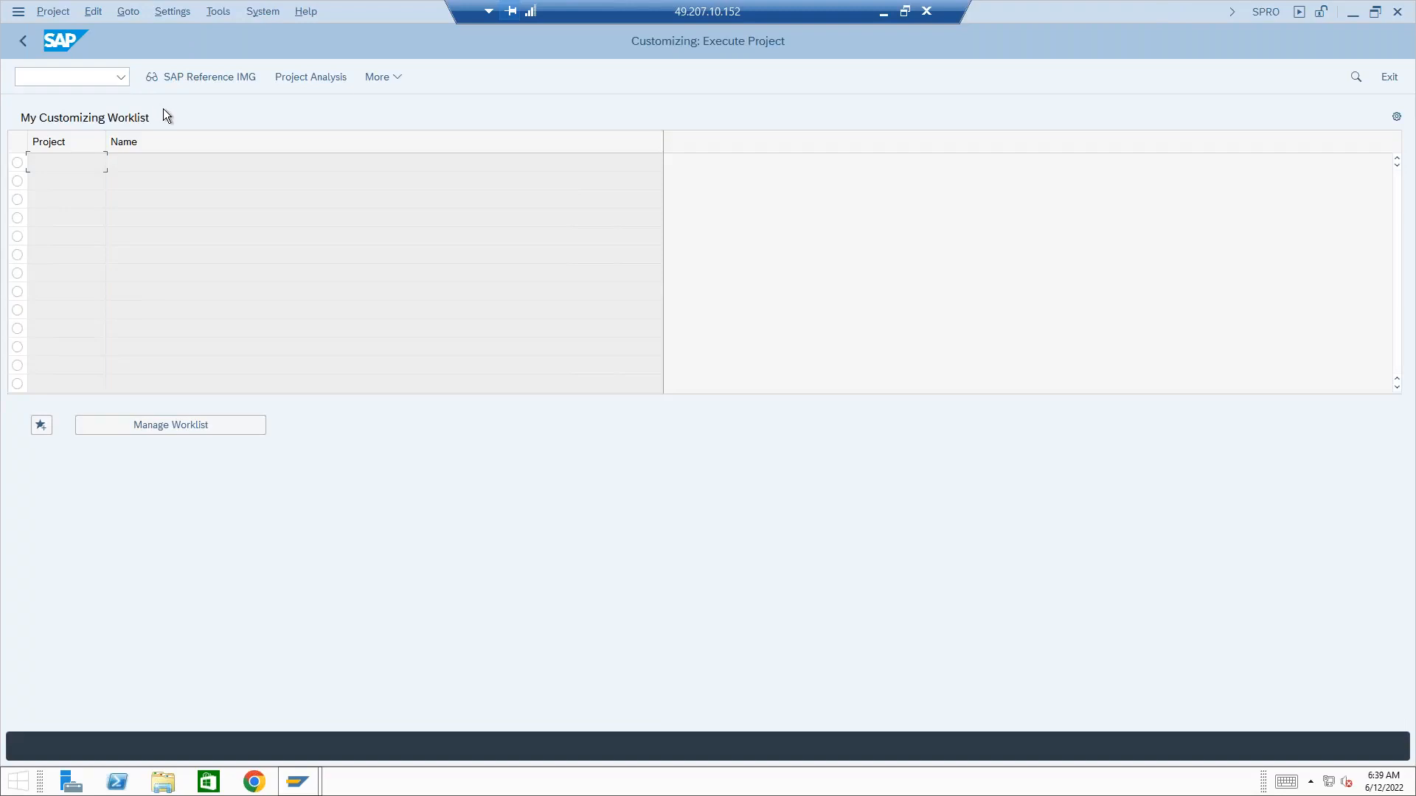
{"action": "left_click", "coordinate": [186, 80]}
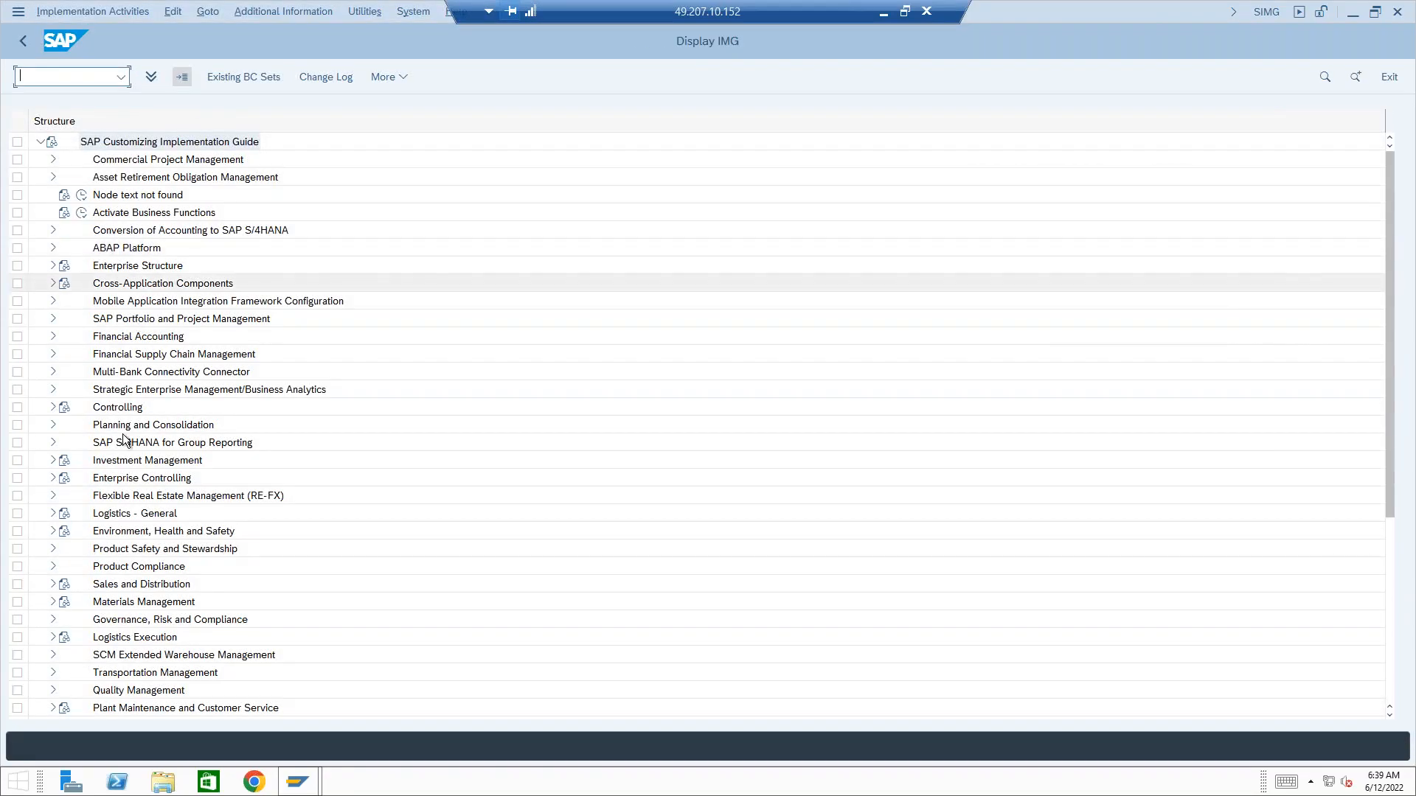
Step: Expand Sales and Distribution, Basic Functions, Availability Check and Transfer of Requirements, Availability Check, down to Availability Check with ATP Logic or Against Planning
{"action": "left_click", "coordinate": [53, 585]}
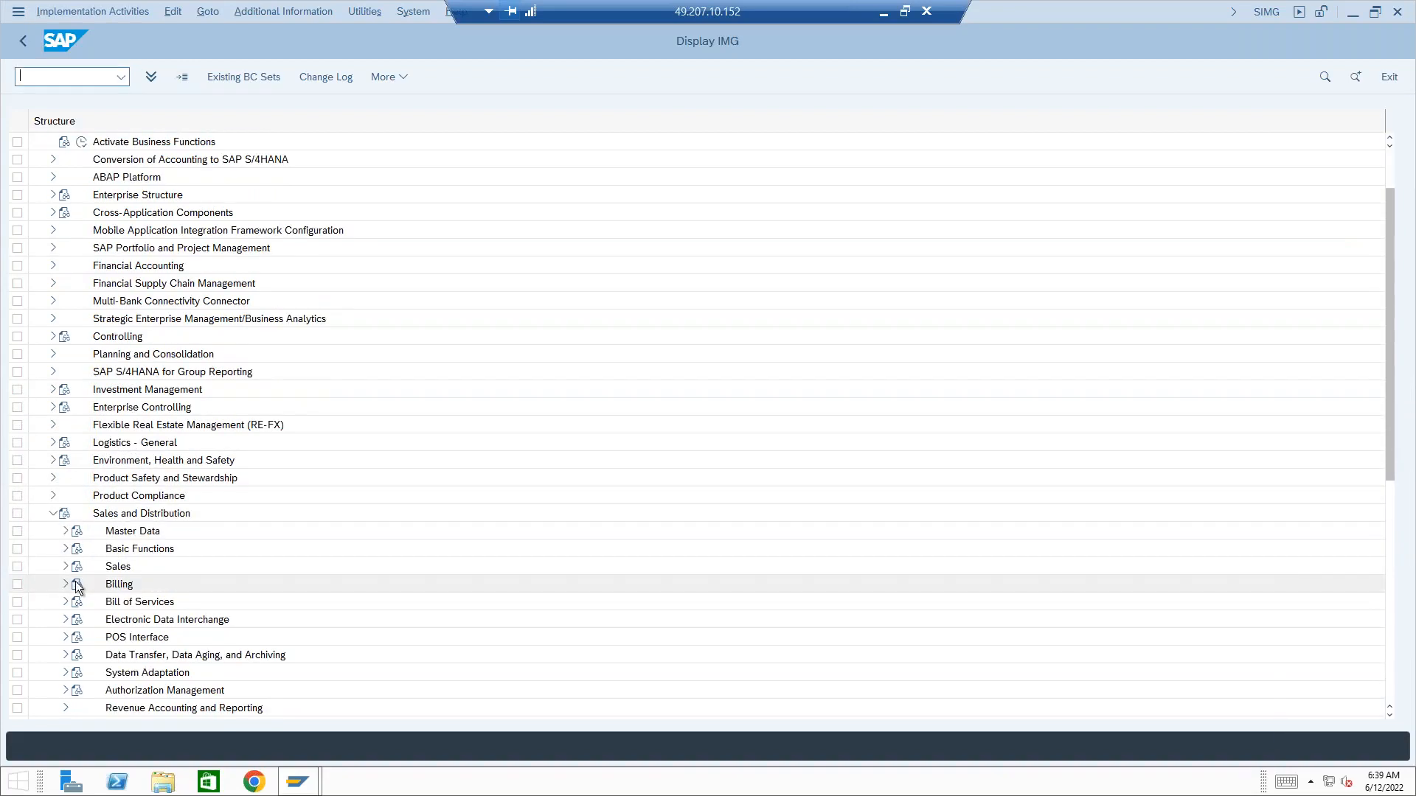
{"action": "left_click", "coordinate": [65, 549]}
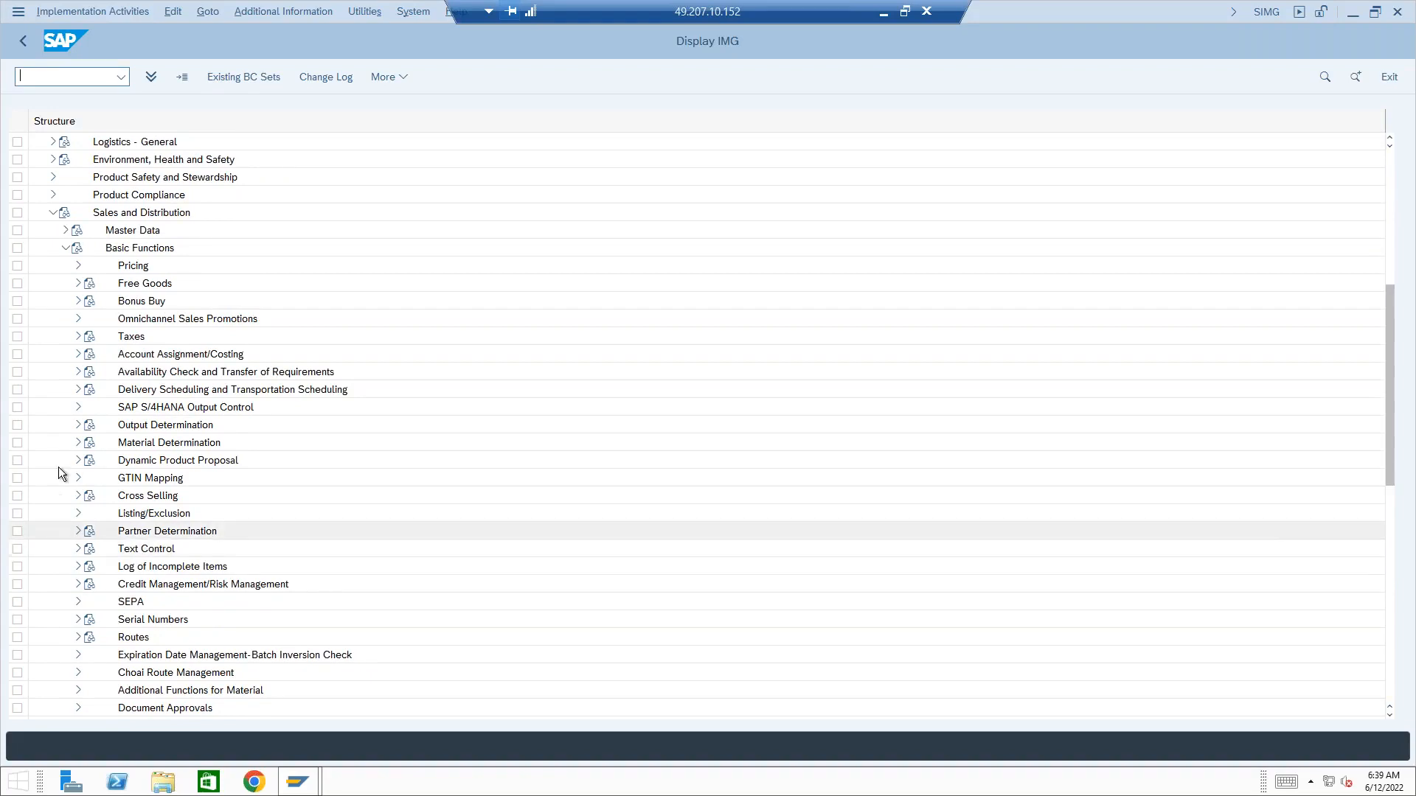
{"action": "left_click", "coordinate": [77, 374]}
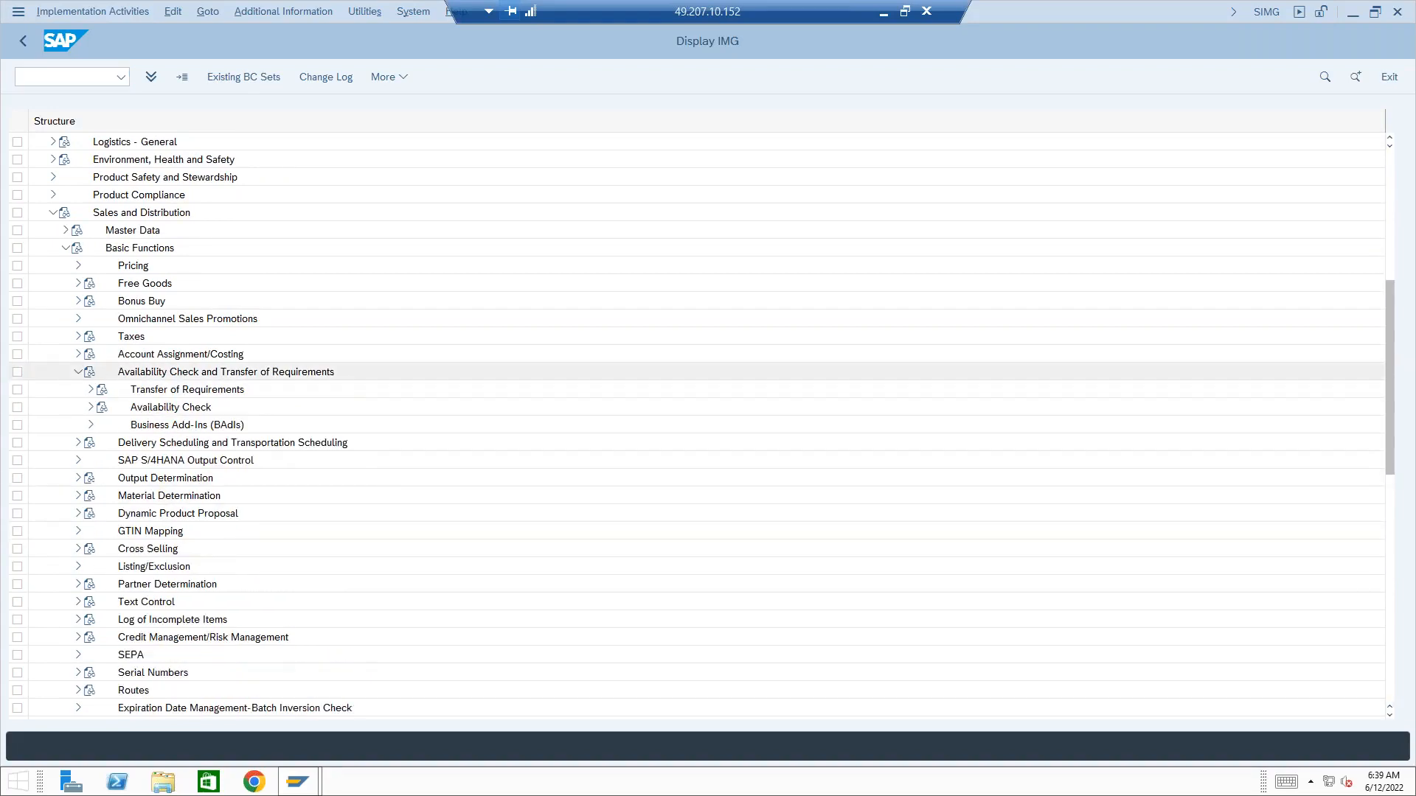
{"action": "left_click", "coordinate": [91, 408]}
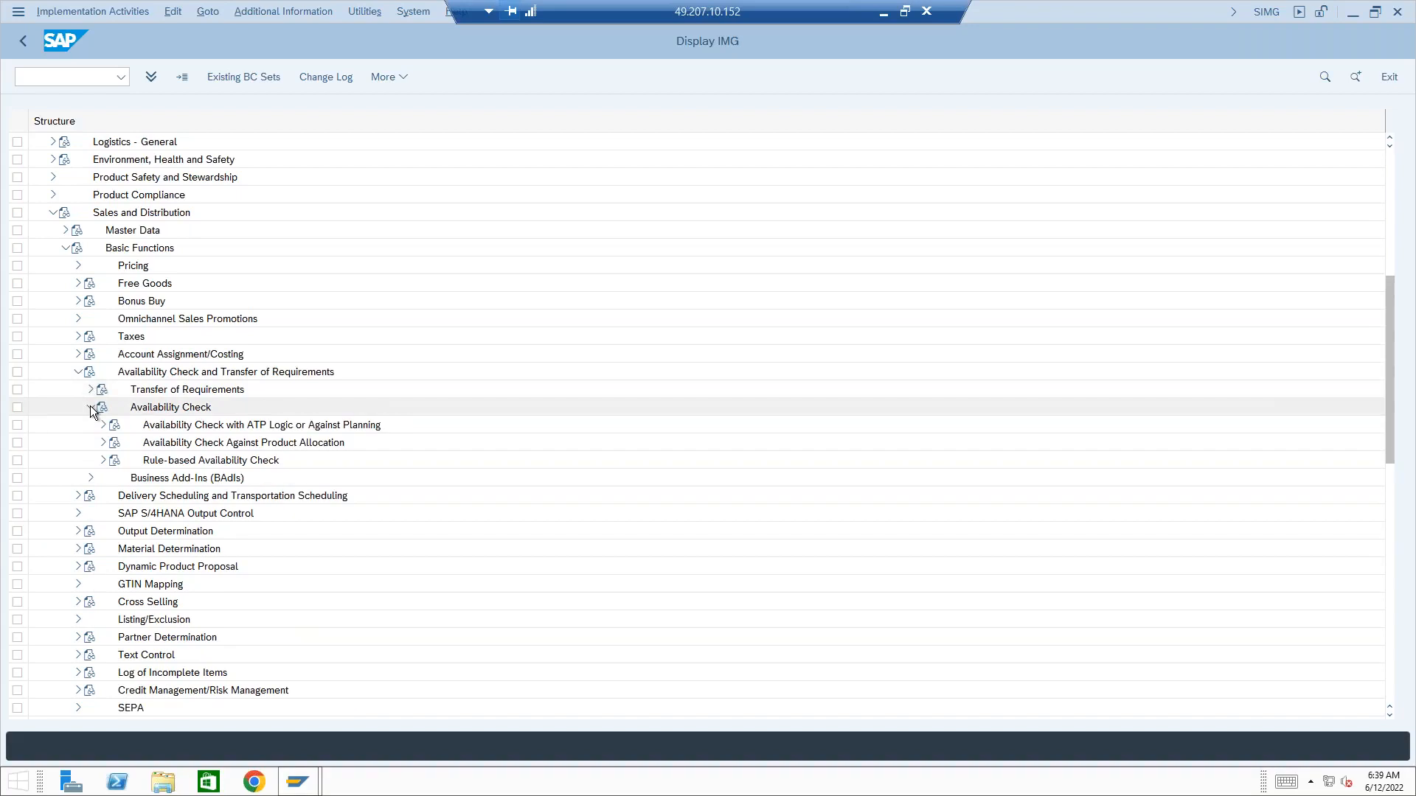
{"action": "left_click", "coordinate": [270, 426]}
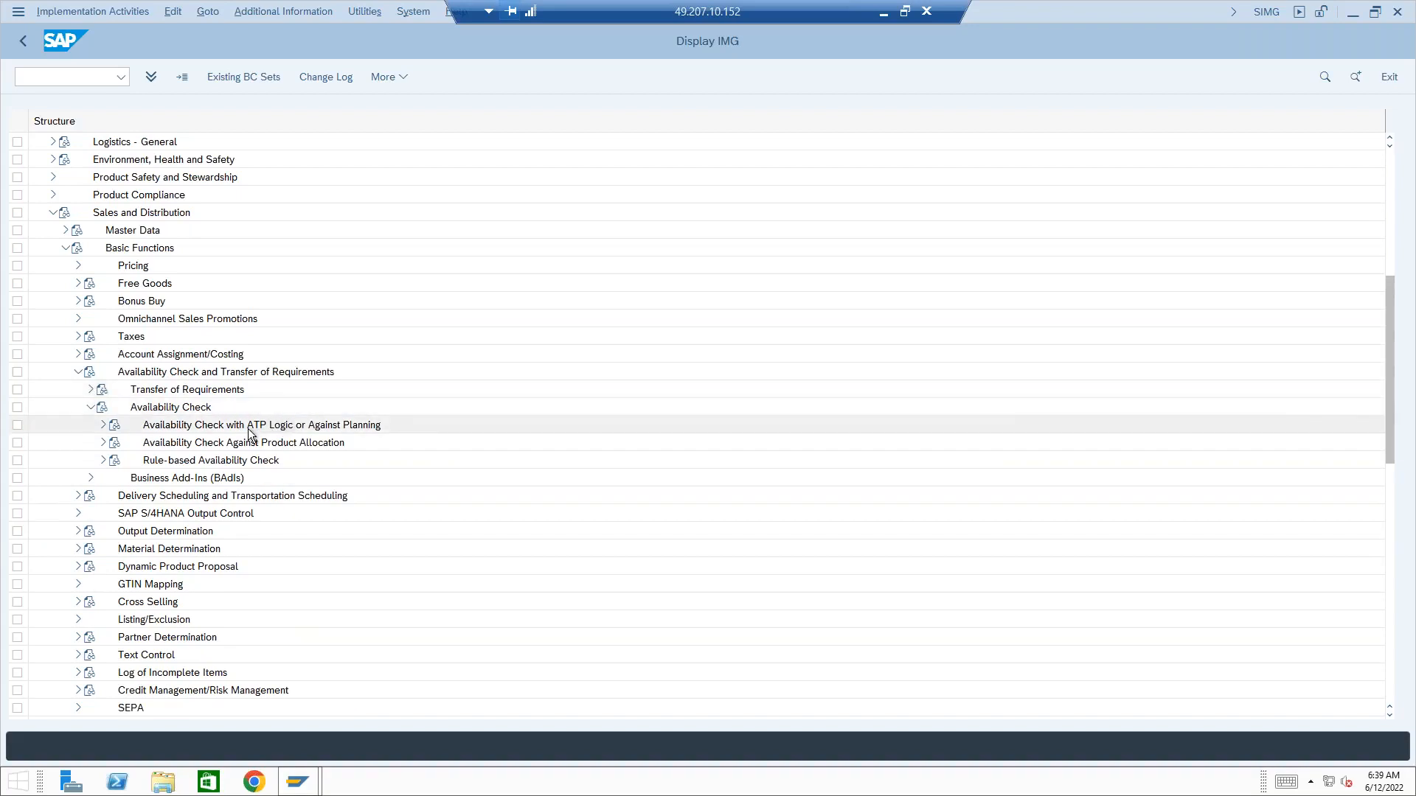
{"action": "left_click", "coordinate": [104, 426]}
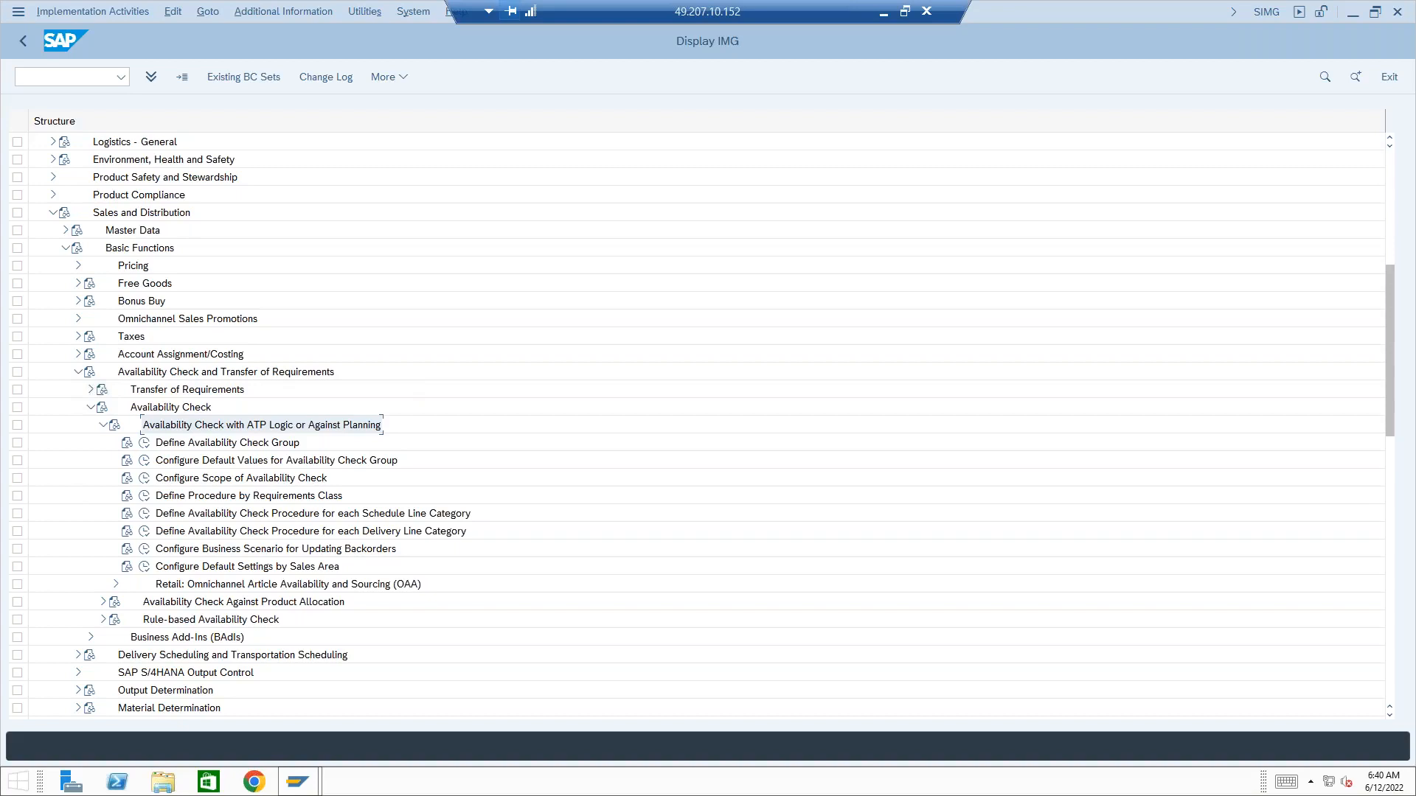
Step: Switch to the local IDES ECC 6.0 window, maximize it, and log on to client 800 with the user name and account password
{"action": "left_click_drag", "start_coordinate": [0, 308], "coordinate": [507, 276]}
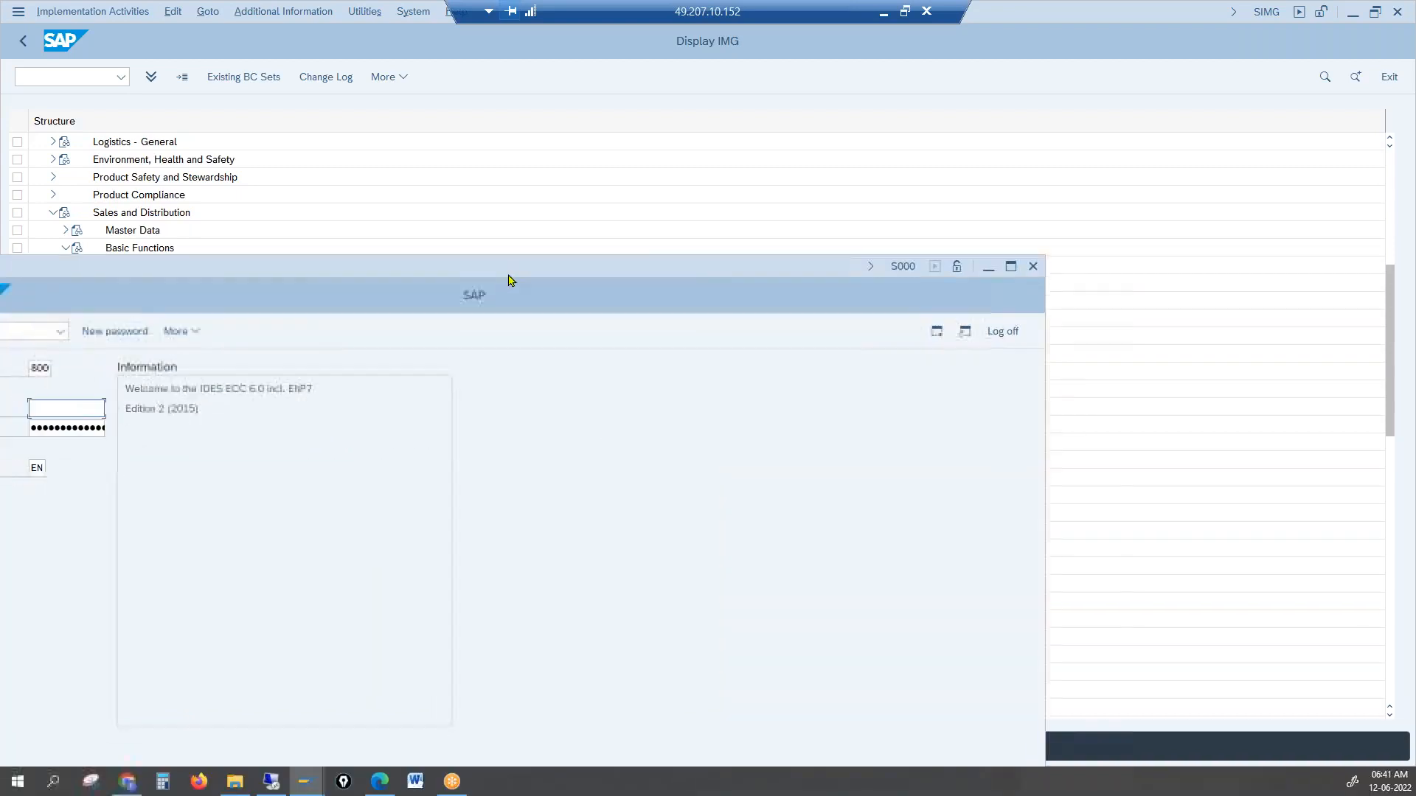
{"action": "double_click", "coordinate": [507, 270]}
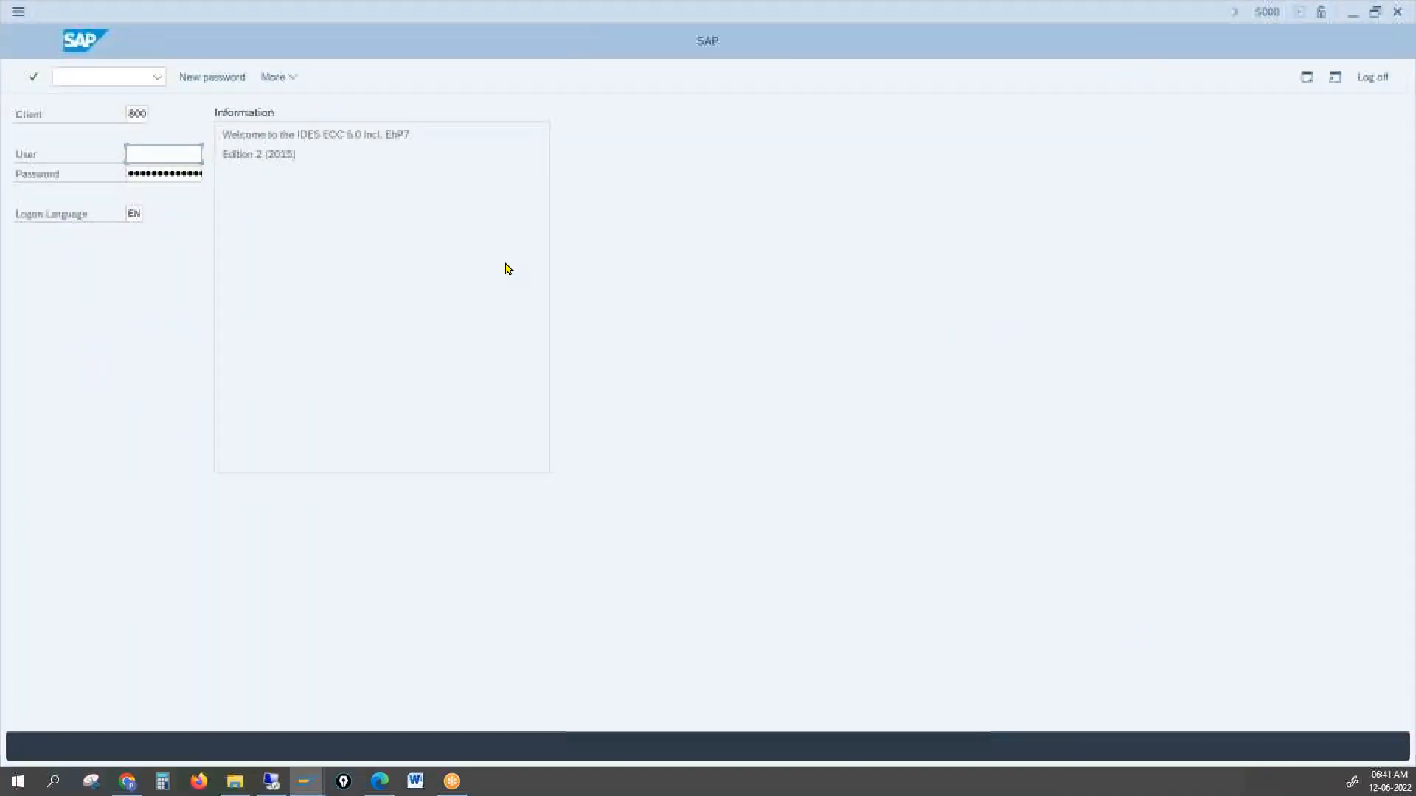
{"action": "left_click", "coordinate": [178, 153]}
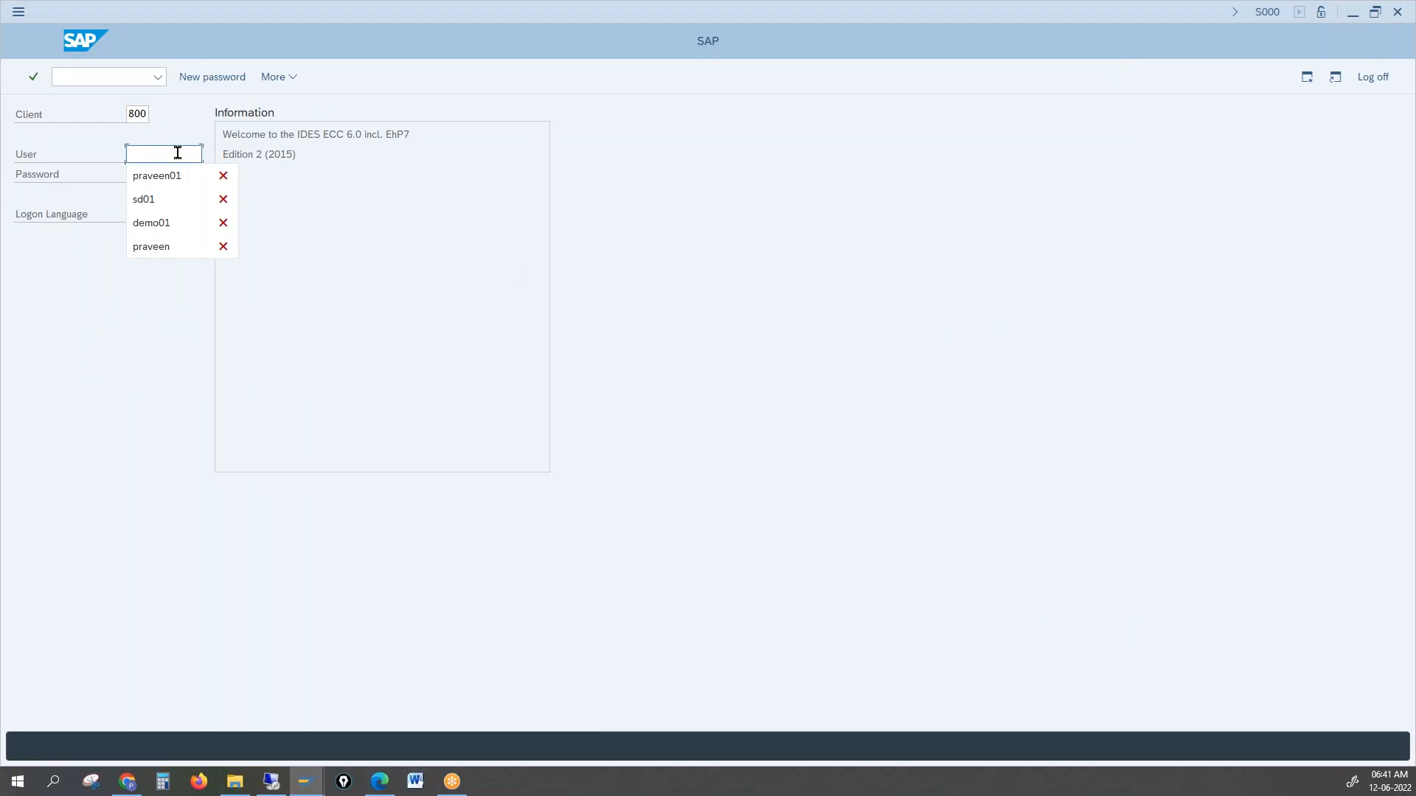
{"action": "key", "text": "Down"}
{"action": "key", "text": "Return"}
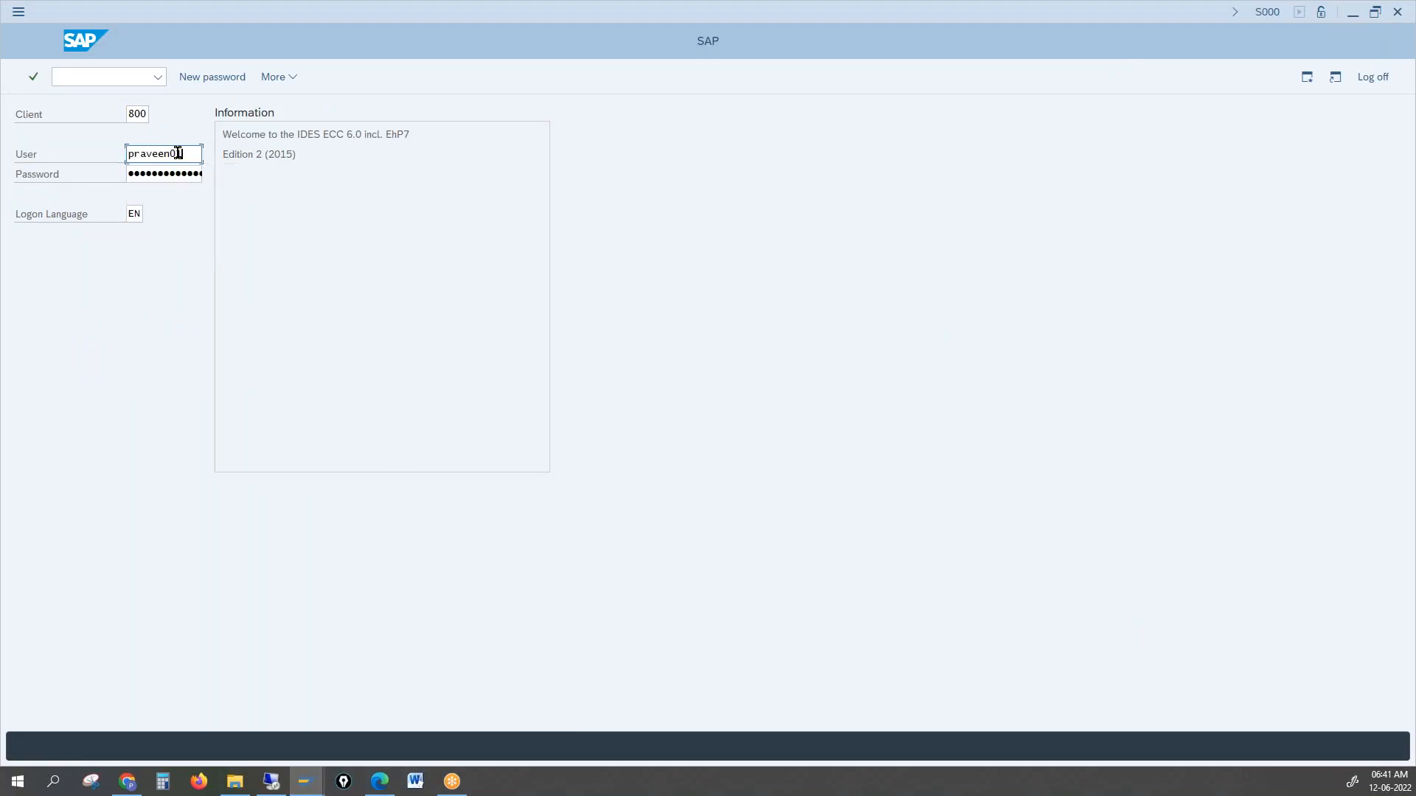
{"action": "type", "text": "pr"}
{"action": "key", "text": "BackSpace"}
{"action": "left_click", "coordinate": [183, 173]}
{"action": "type", "text": "•"}
{"action": "key", "text": "Return"}
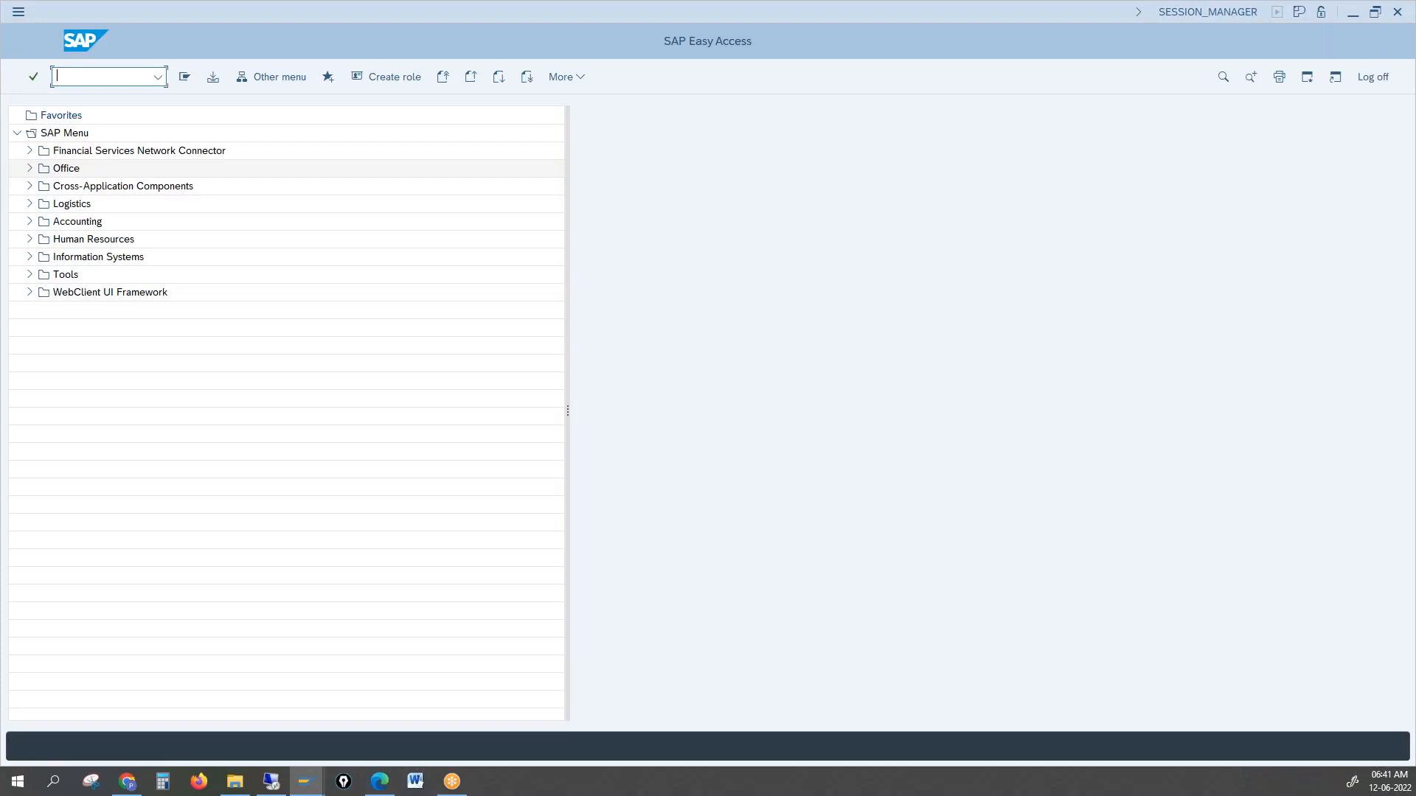
Step: Run transaction spro in the ECC system and display the SAP Reference IMG
{"action": "type", "text": "spro"}
{"action": "key", "text": "Return"}
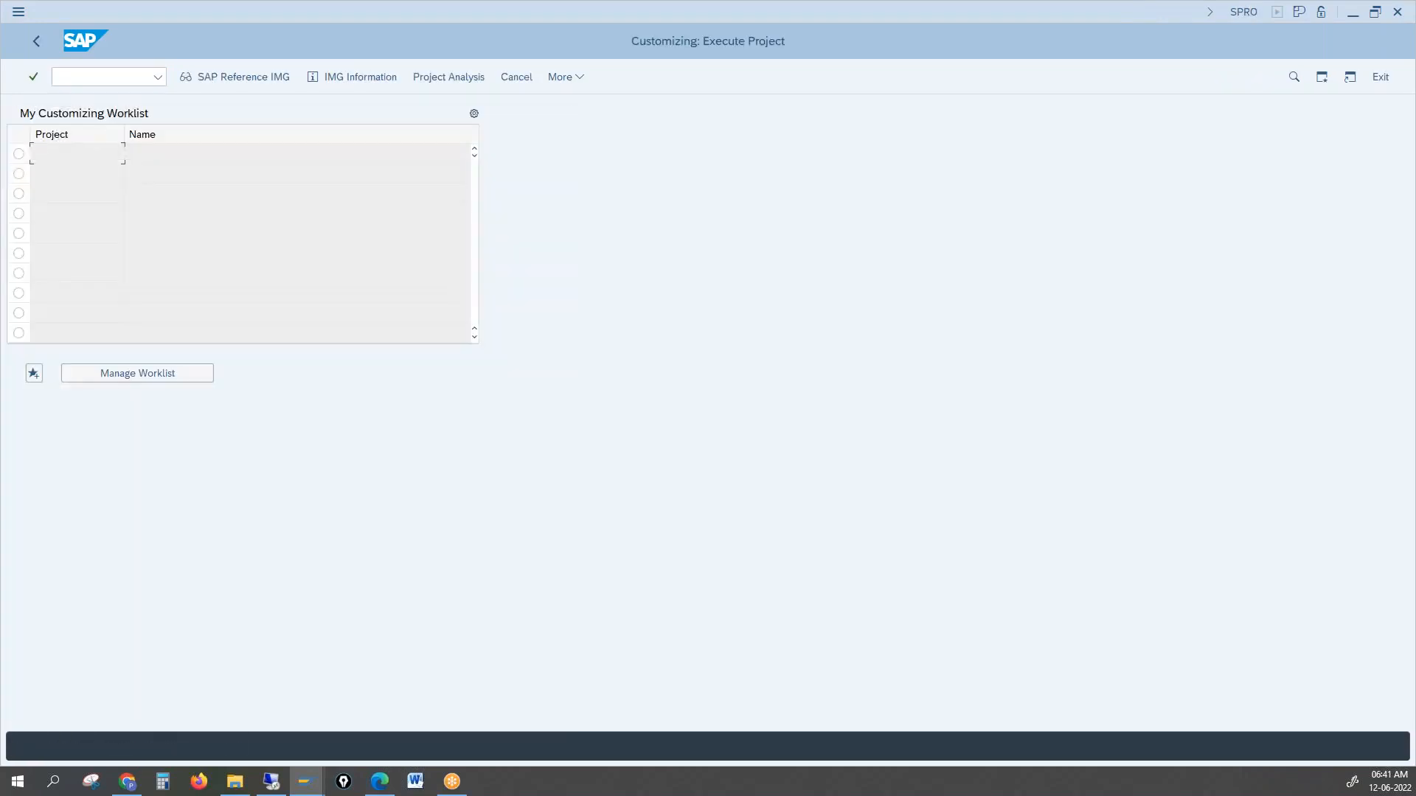
{"action": "left_click", "coordinate": [255, 79]}
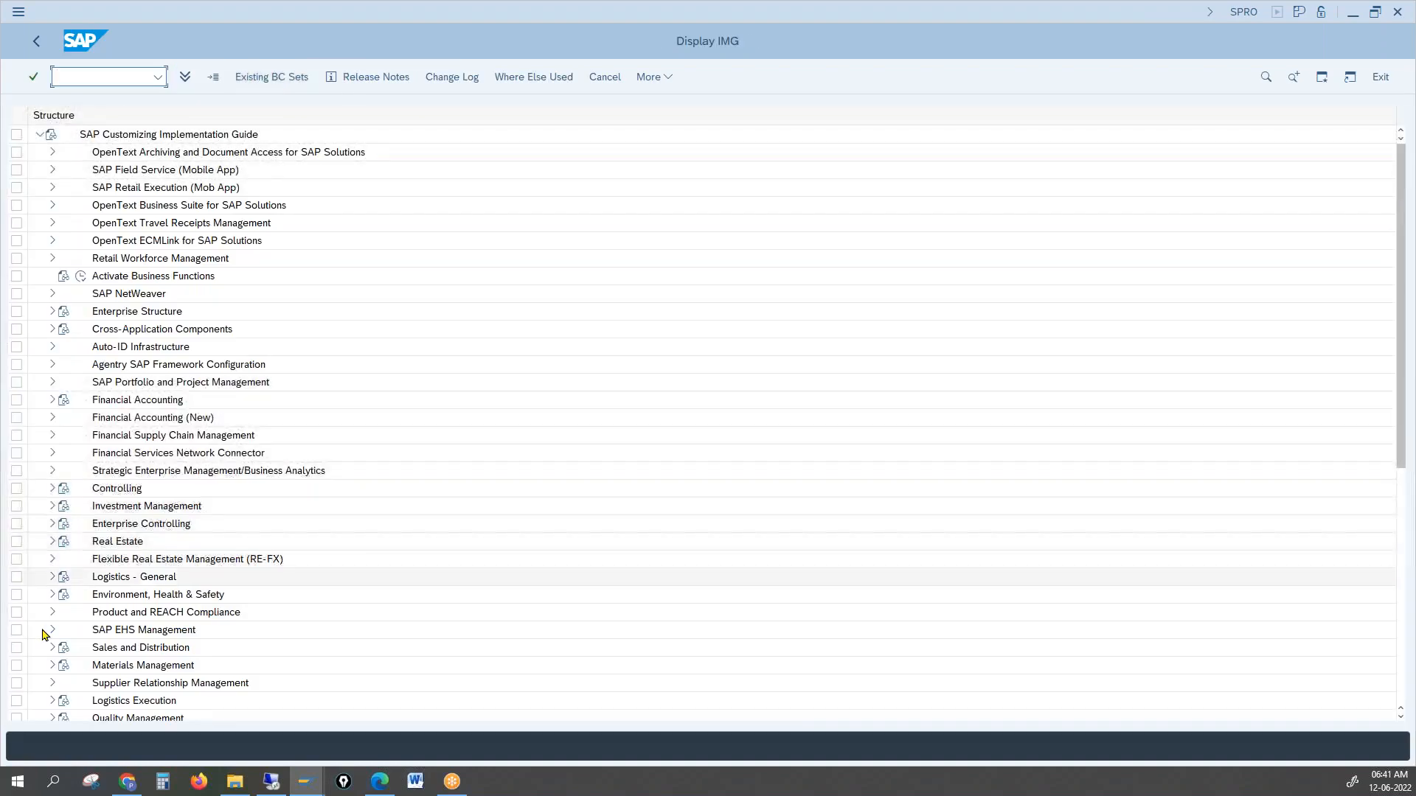
Step: In the ECC IMG, expand Sales and Distribution through Basic Functions and Availability Check to the ATP Logic or Against Planning activities
{"action": "left_click", "coordinate": [51, 648]}
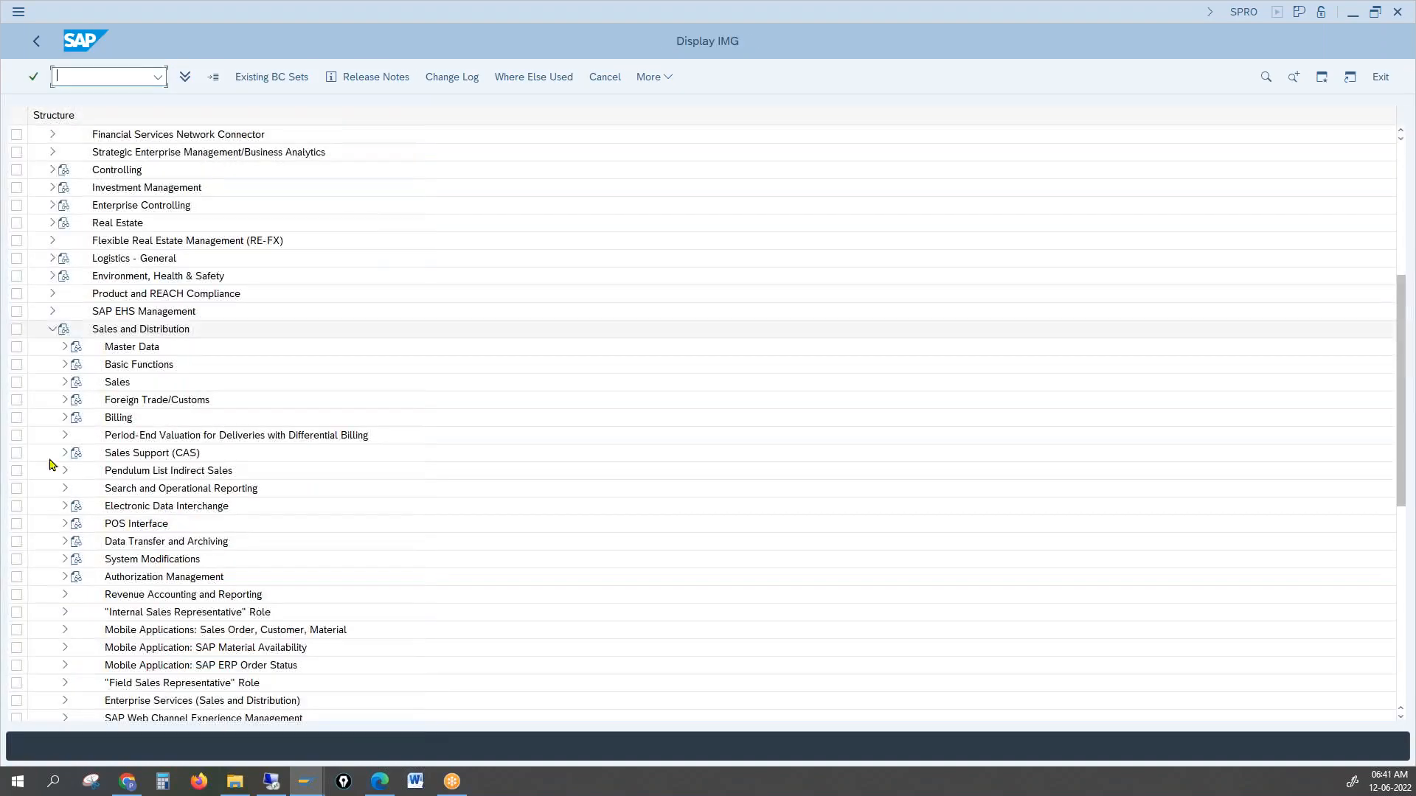
{"action": "left_click", "coordinate": [65, 365]}
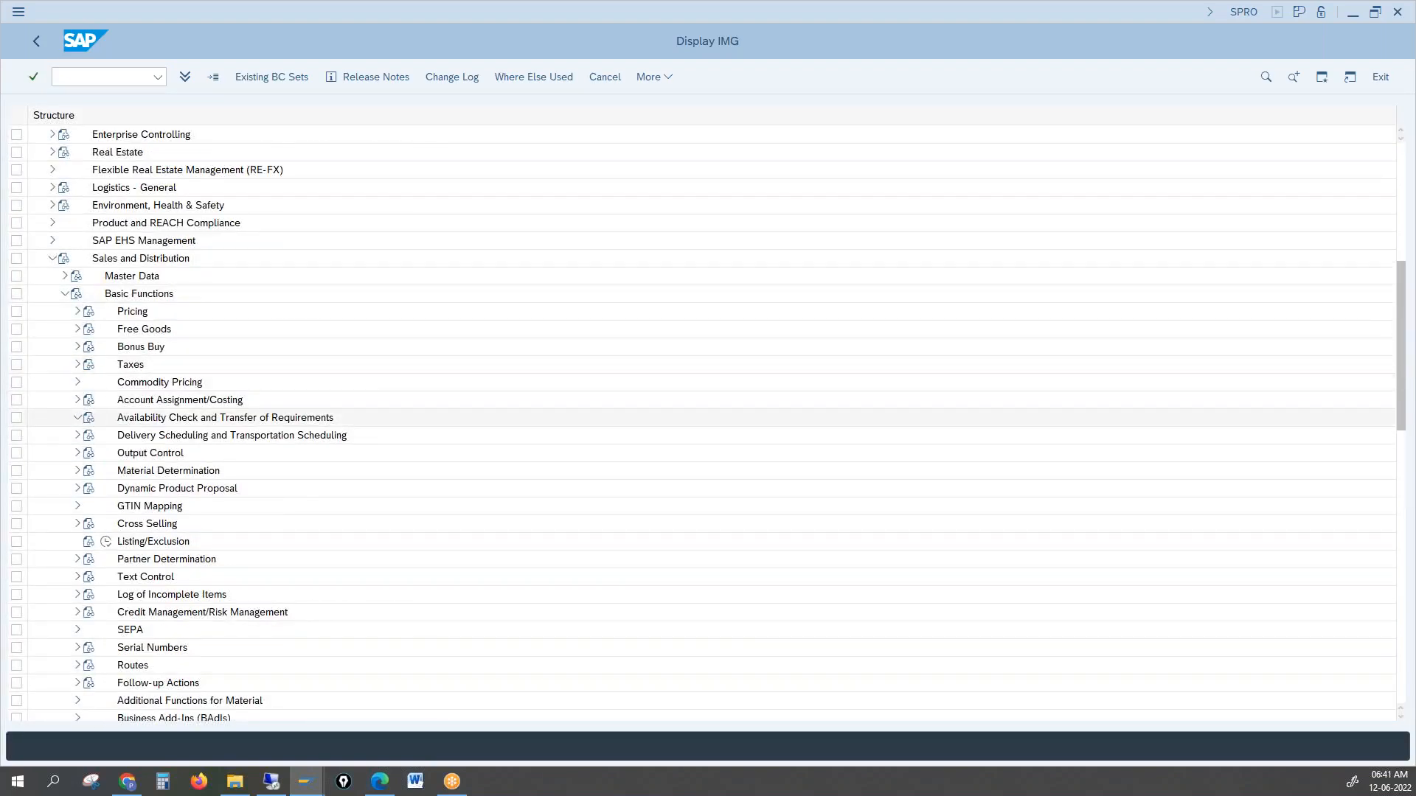
{"action": "left_click", "coordinate": [78, 417]}
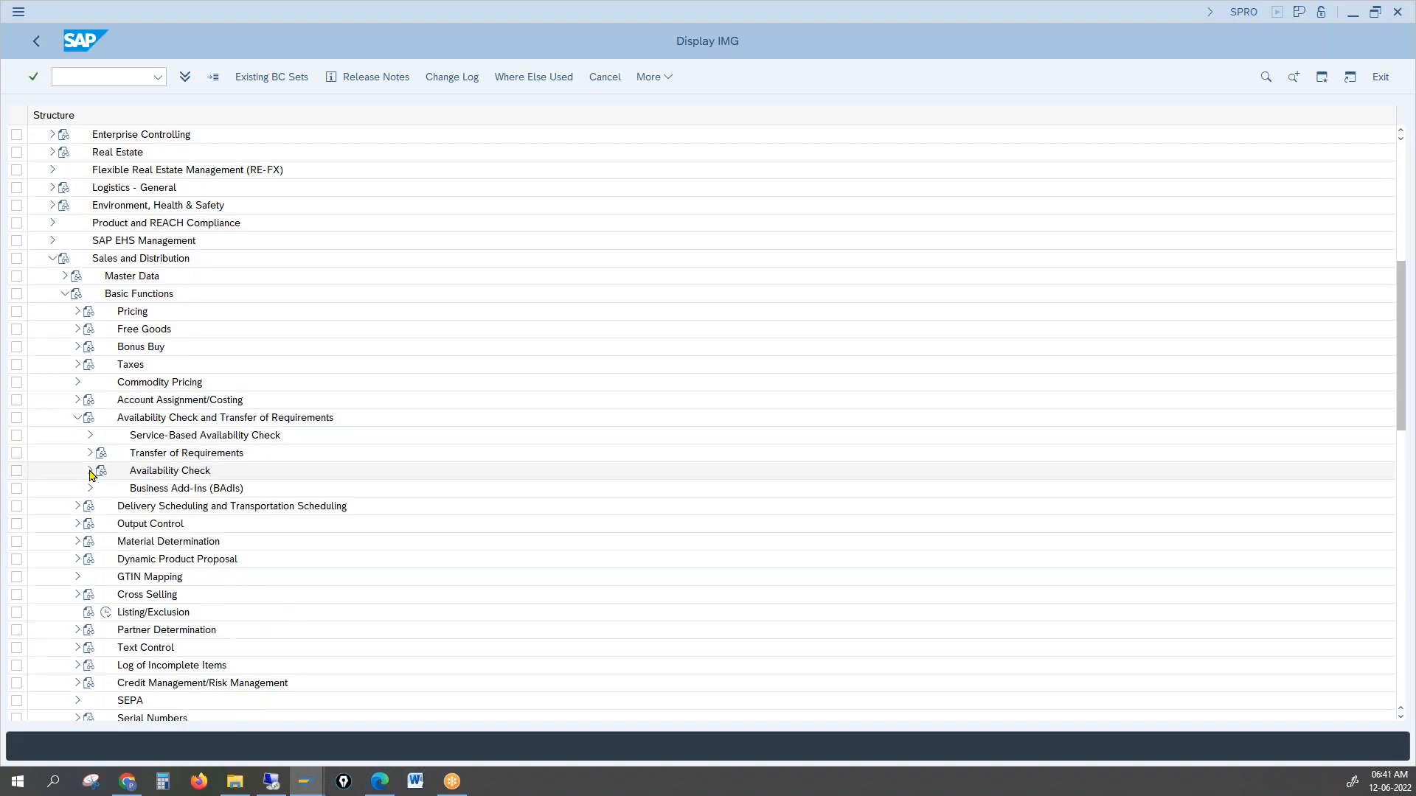
{"action": "left_click", "coordinate": [90, 471]}
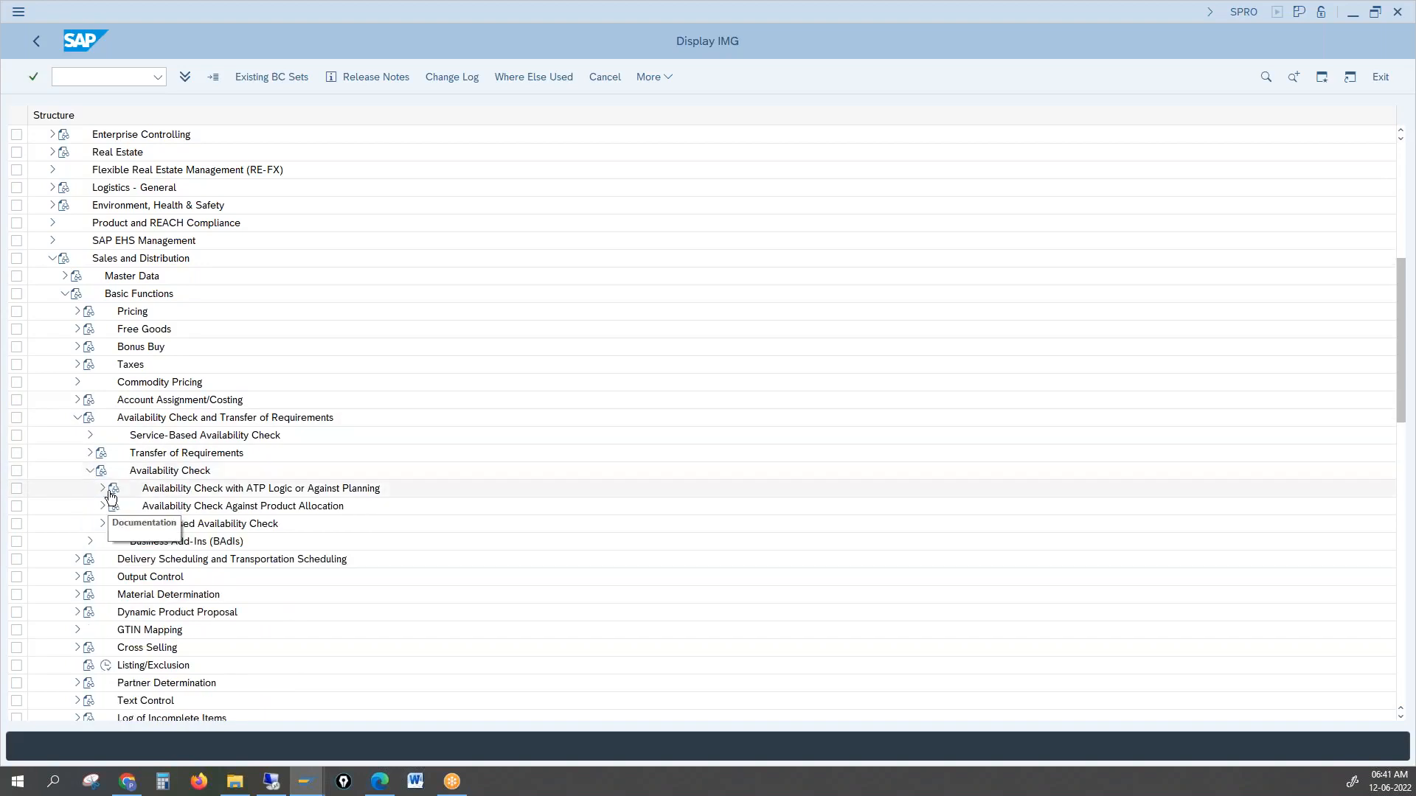
{"action": "left_click", "coordinate": [103, 488]}
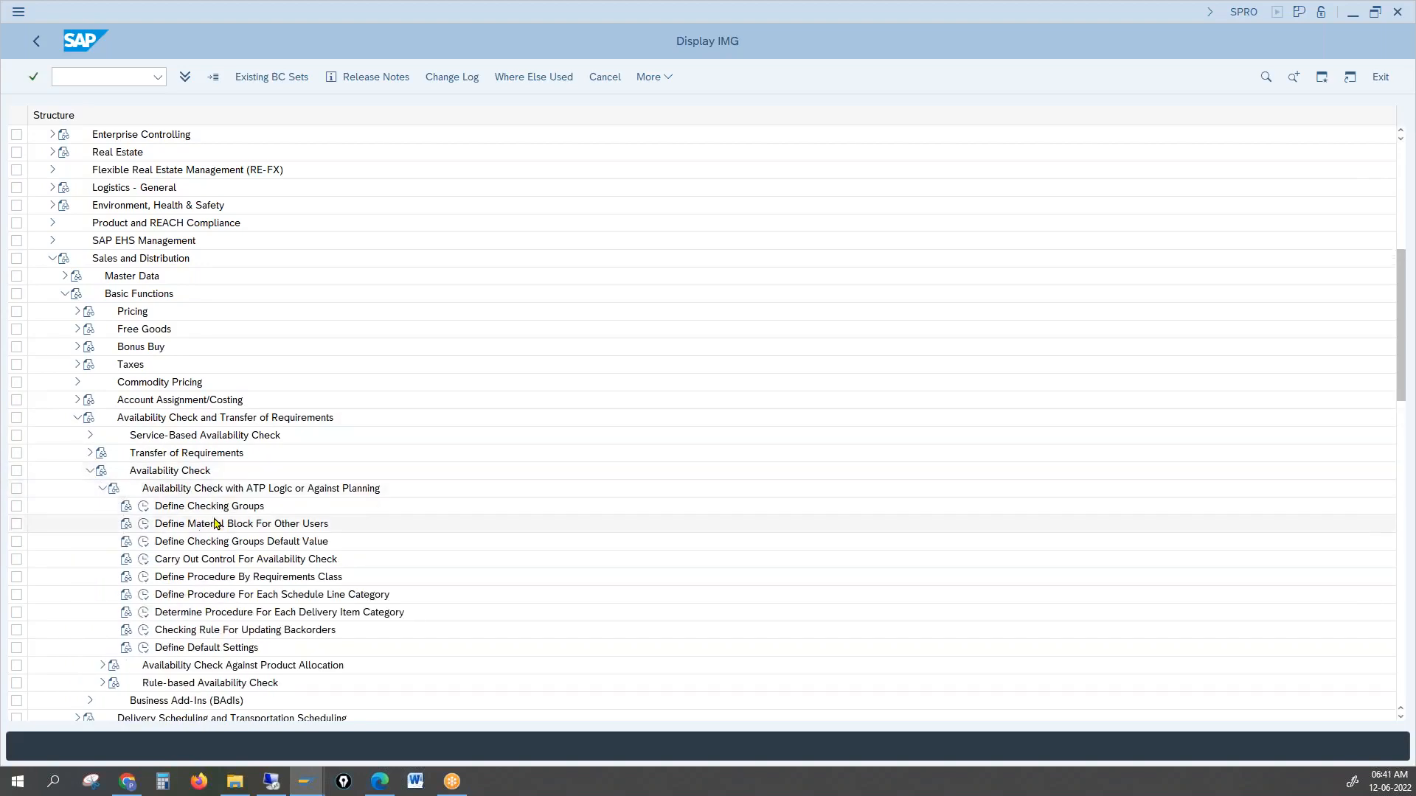
Step: Open Define Checking Groups and examine checking group 02 and the No check and Accumul. columns
{"action": "left_click", "coordinate": [144, 506]}
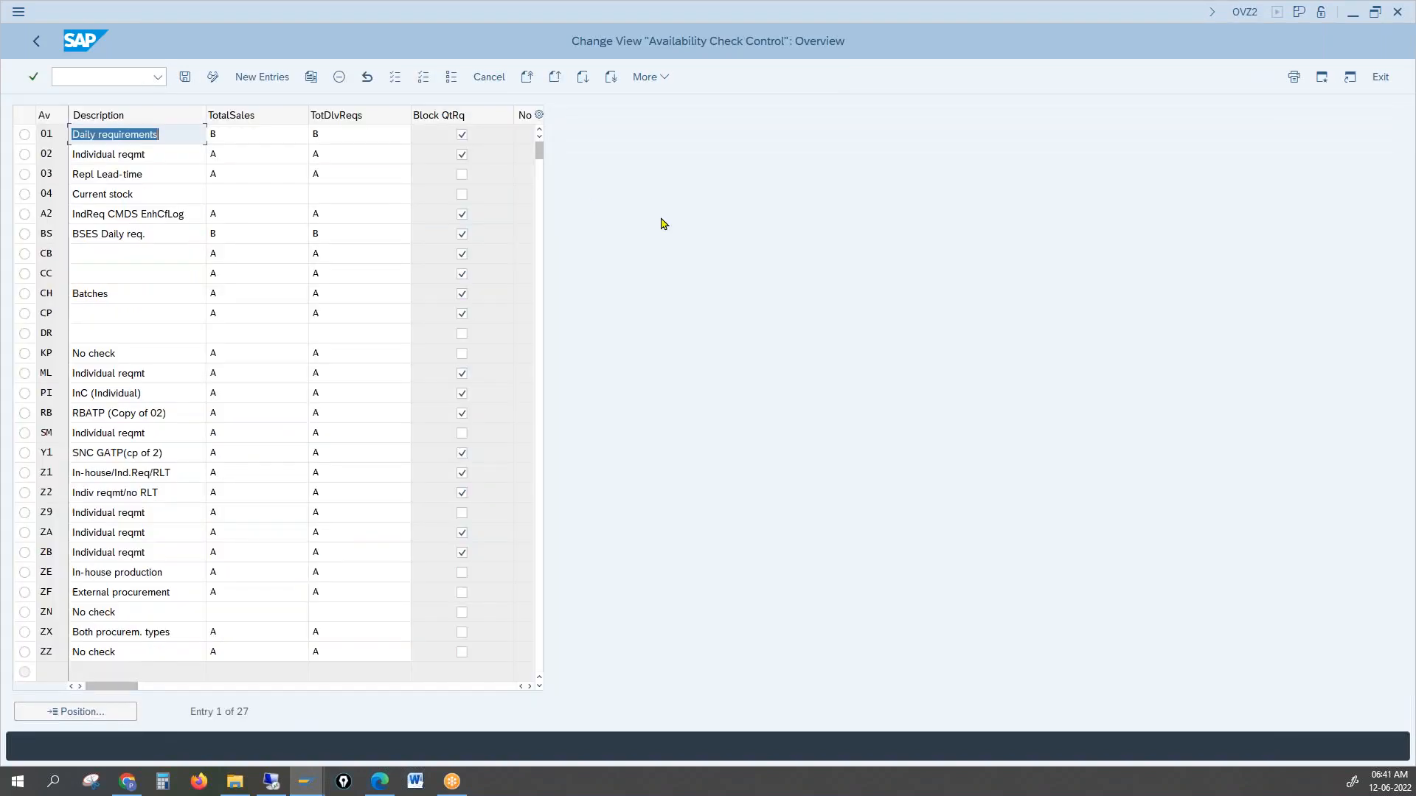
{"action": "left_click", "coordinate": [52, 154]}
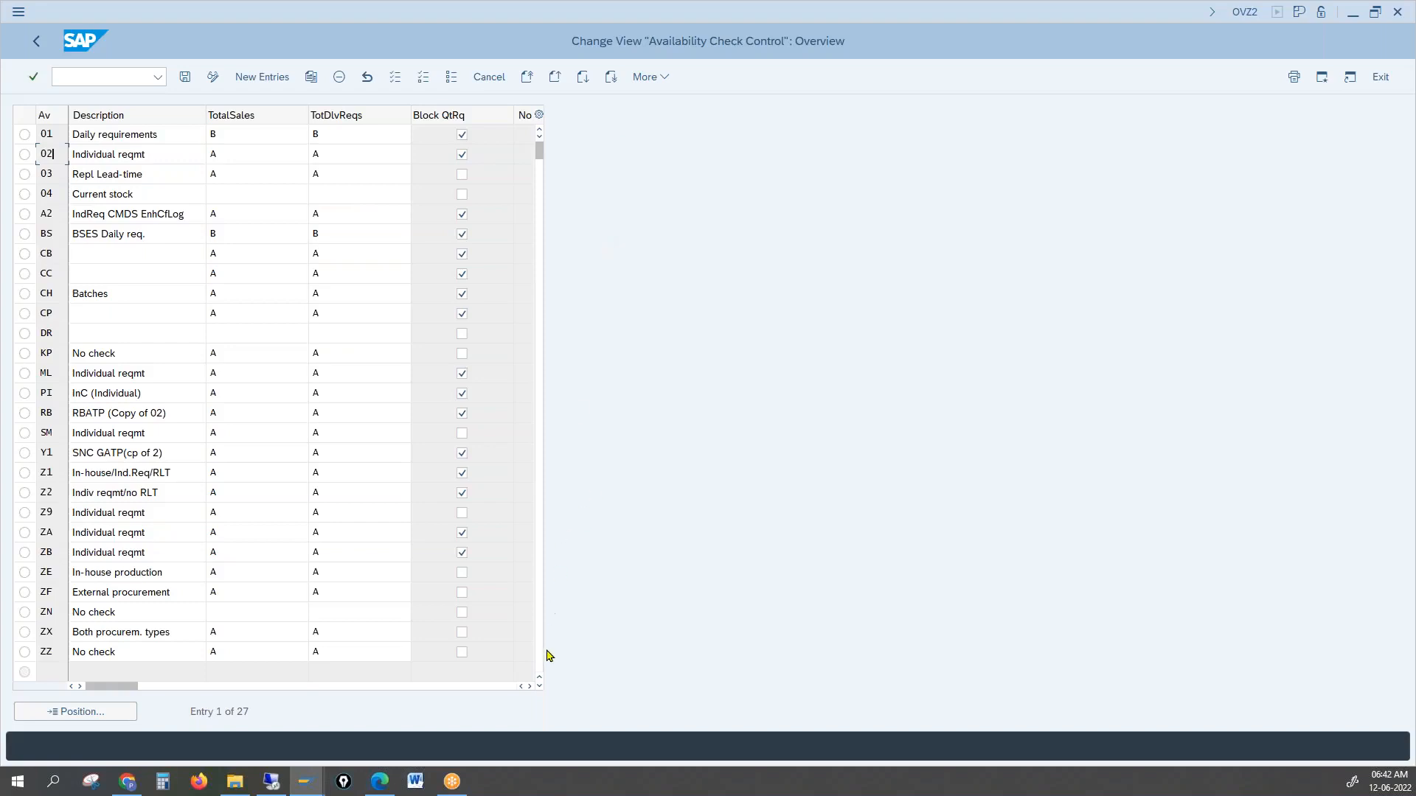
{"action": "left_click", "coordinate": [529, 686]}
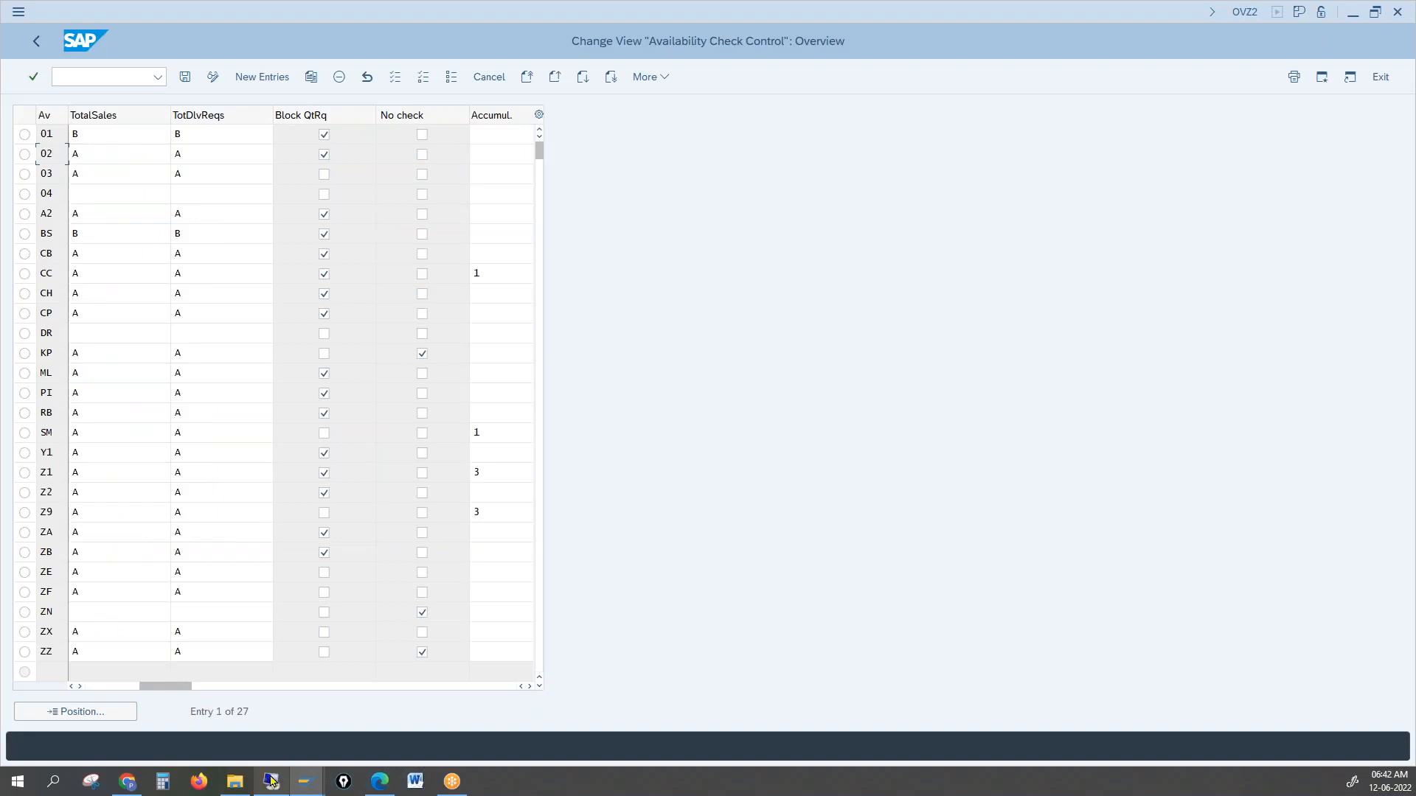
Step: Switch to the remote S/4HANA session, open Define Availability Check Group, and examine TotalSales for groups 01, SP and SR
{"action": "mouse_move", "coordinate": [272, 781]}
{"action": "left_click", "coordinate": [254, 733]}
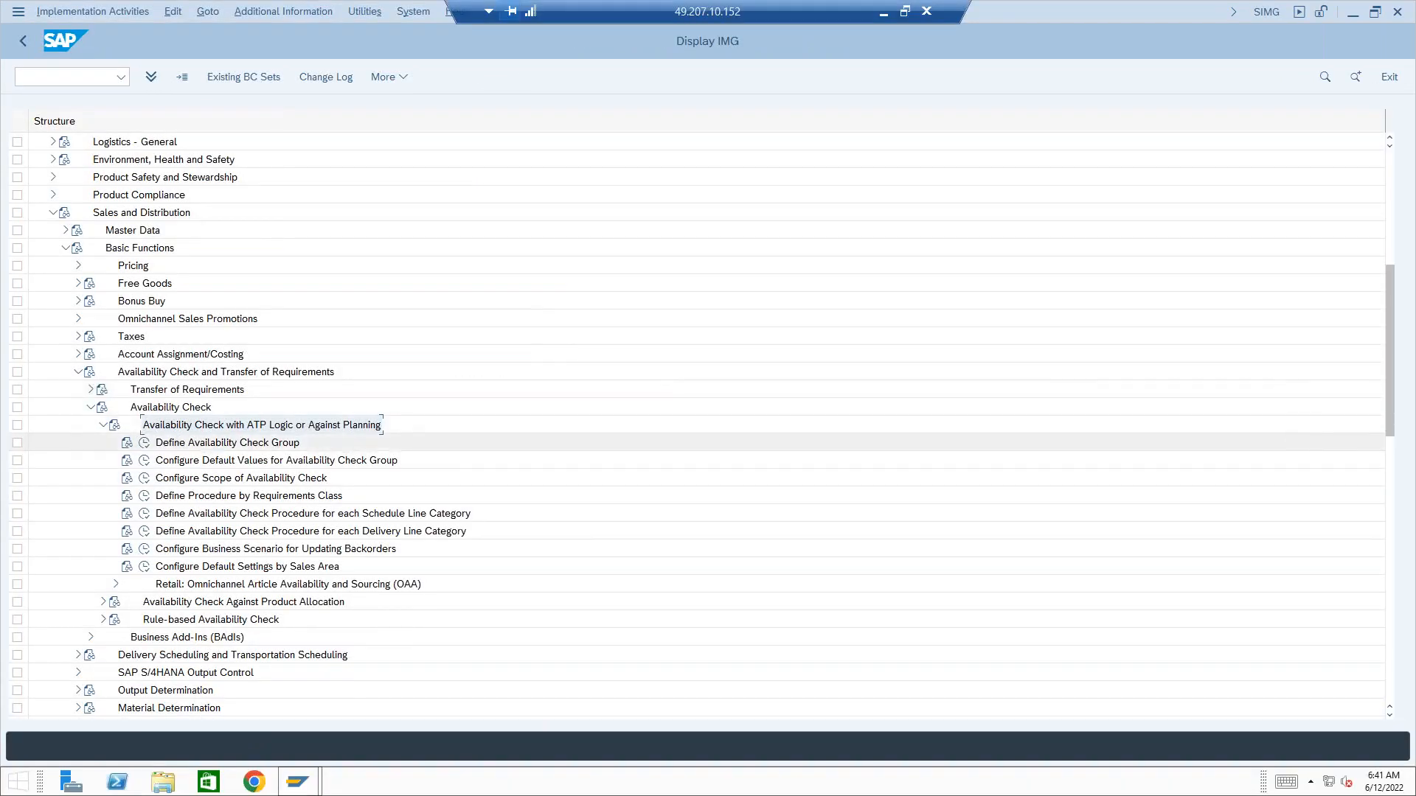
{"action": "left_click", "coordinate": [143, 443]}
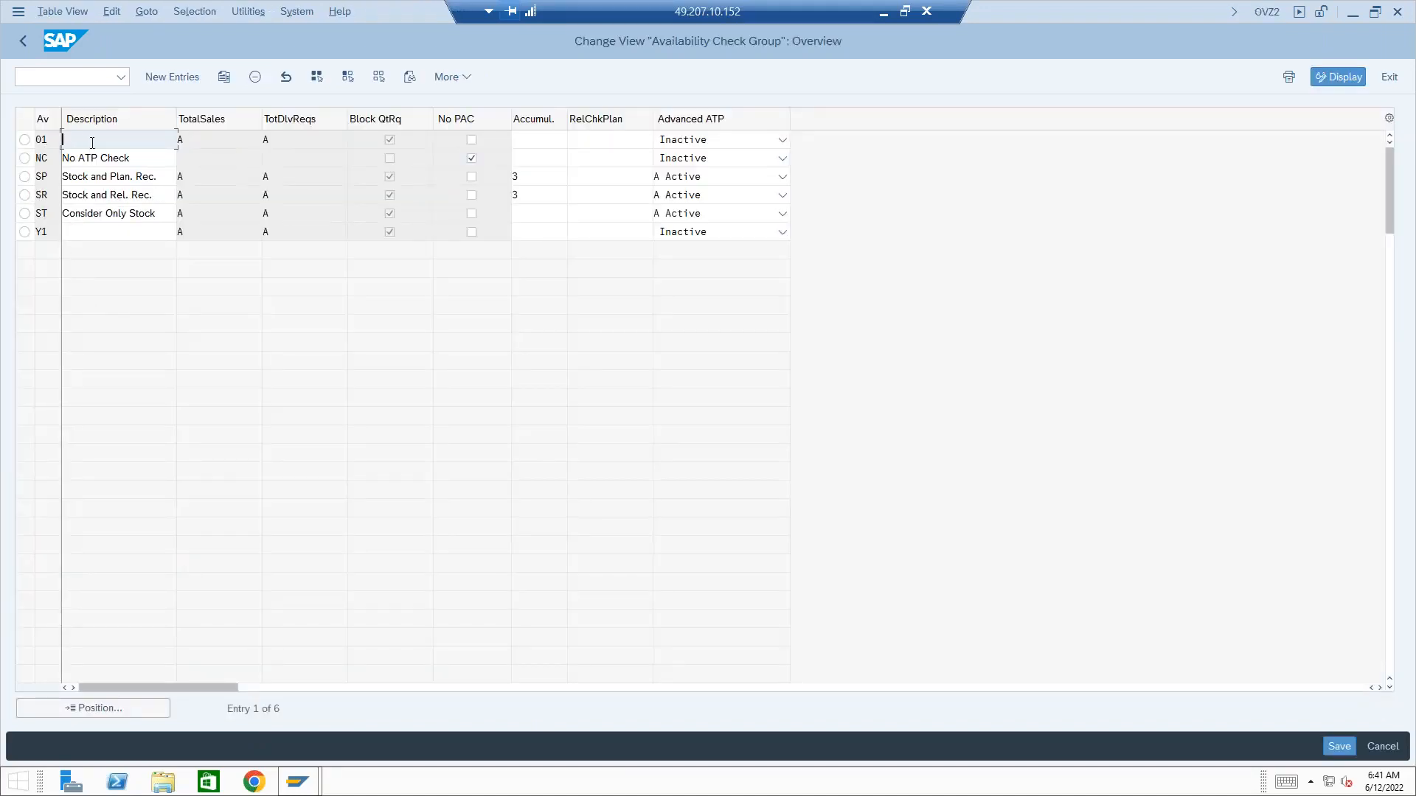
{"action": "left_click", "coordinate": [191, 146]}
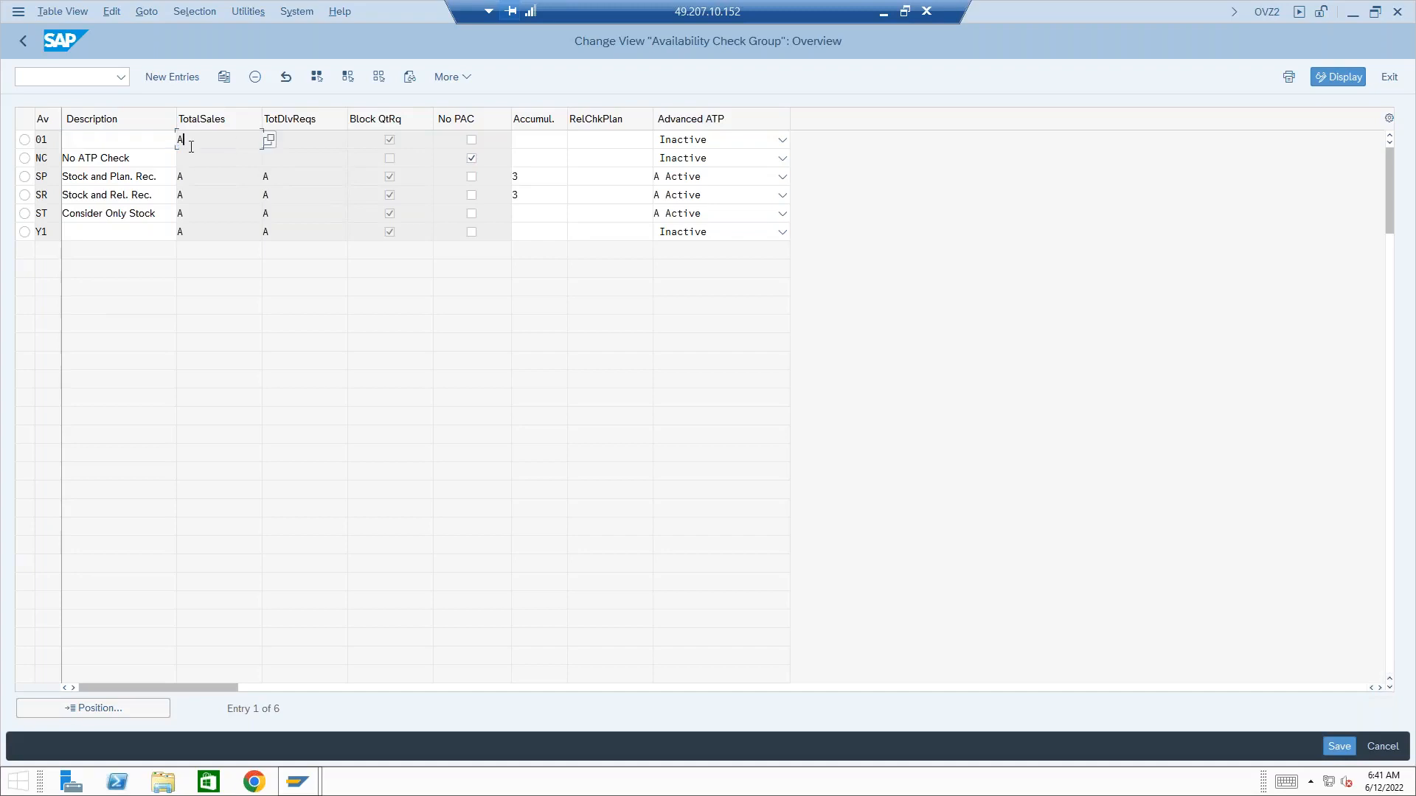
{"action": "left_click_drag", "start_coordinate": [196, 177], "coordinate": [177, 174]}
{"action": "double_click", "coordinate": [193, 197]}
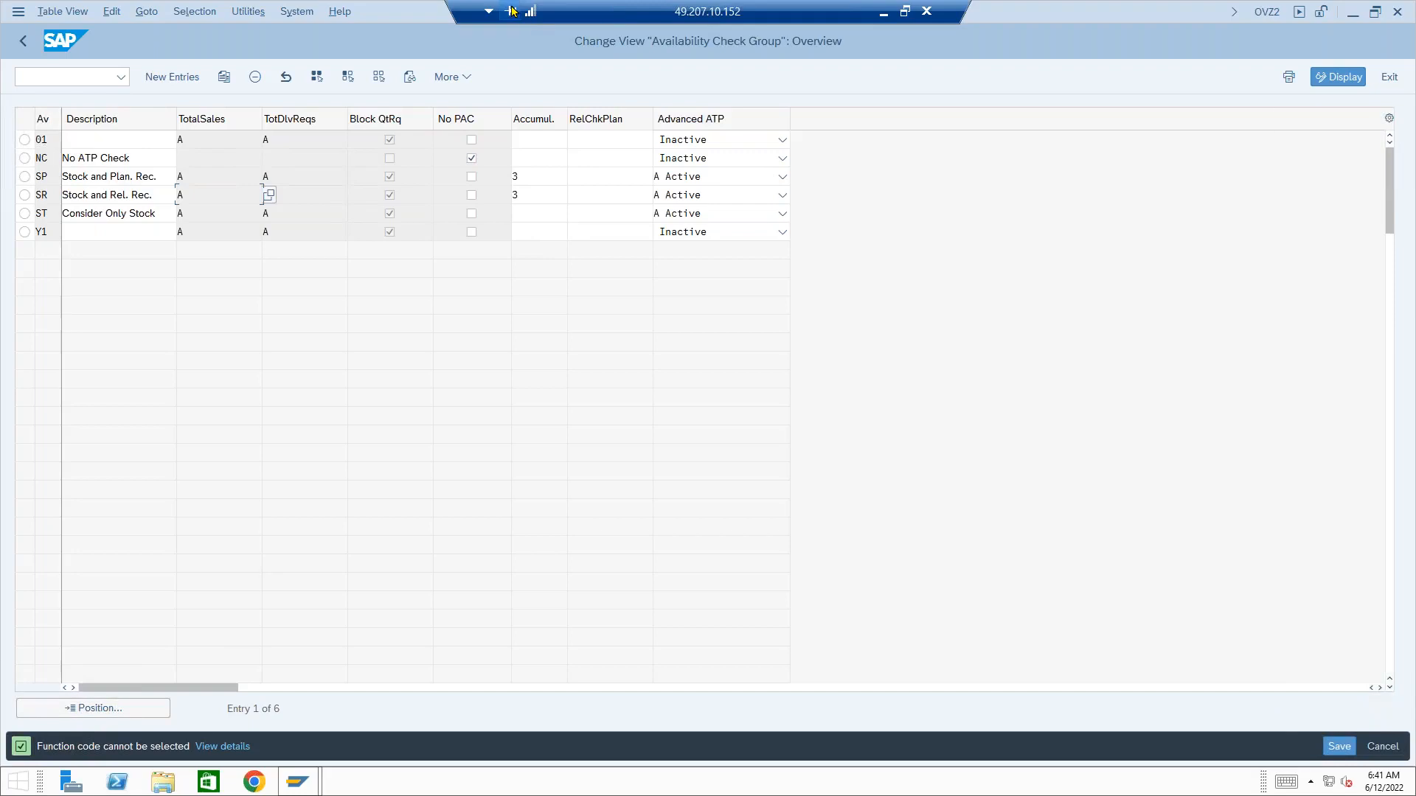
Step: Return to the ECC Availability Check Control view and examine the TotalSales entry of checking group 01
{"action": "left_click", "coordinate": [884, 13]}
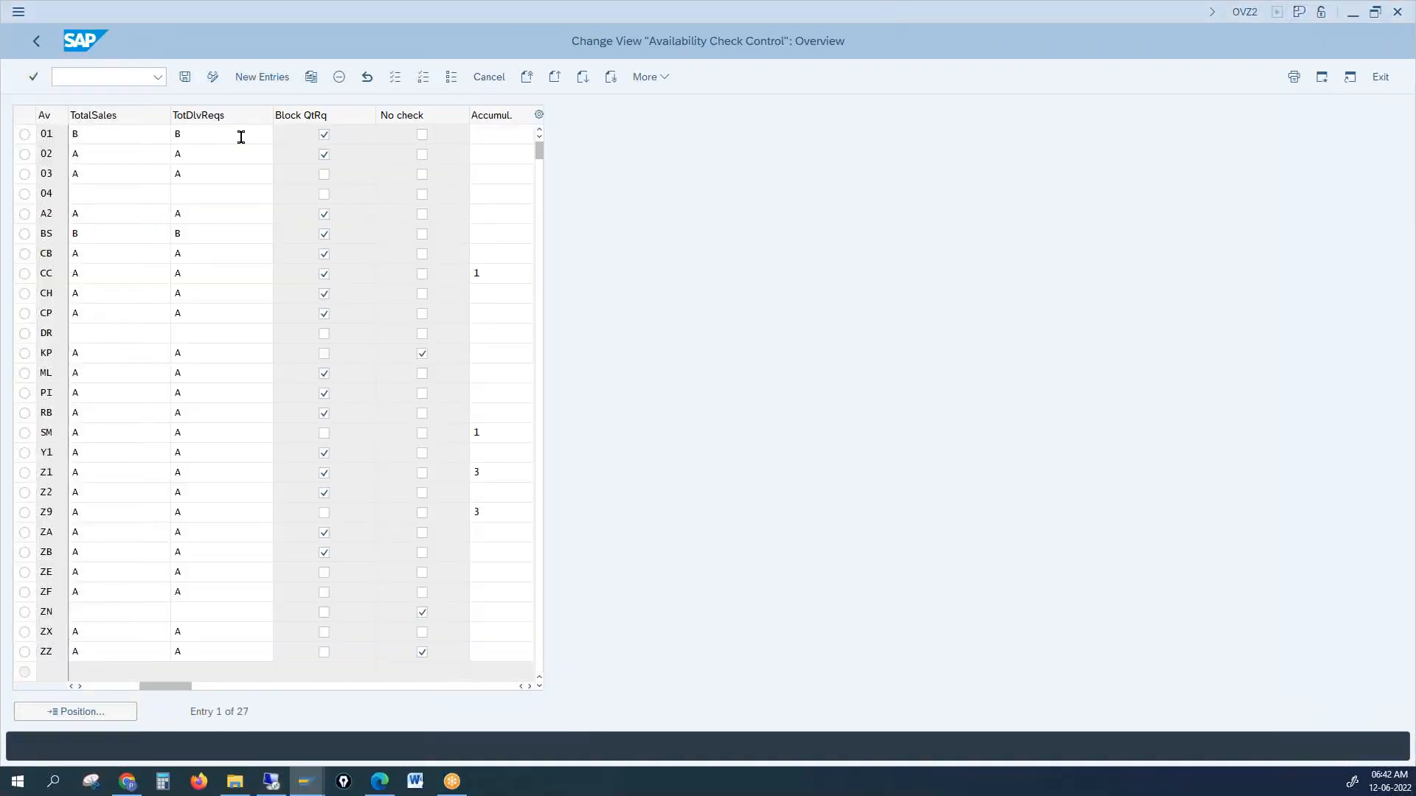
{"action": "left_click", "coordinate": [151, 133]}
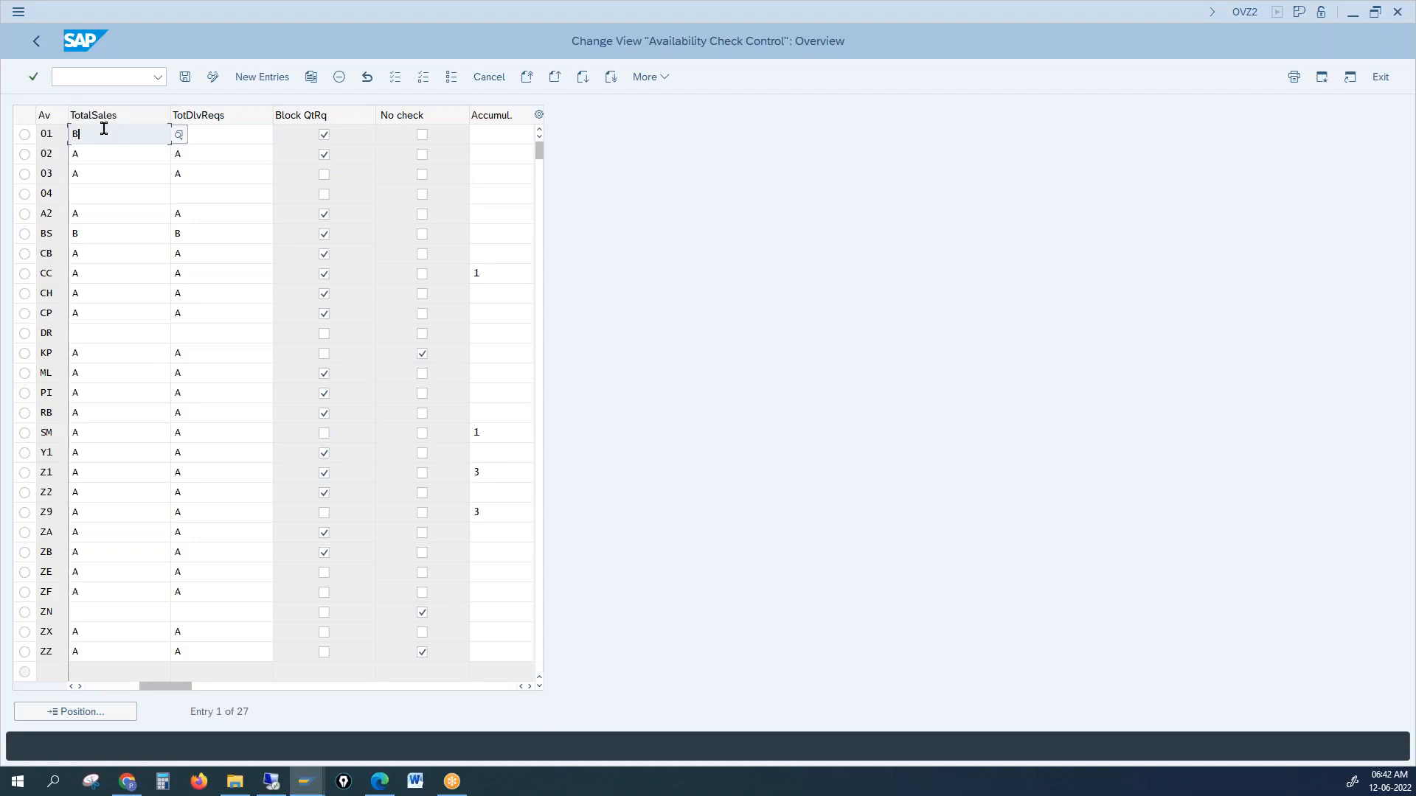
{"action": "left_click_drag", "start_coordinate": [91, 130], "coordinate": [66, 130]}
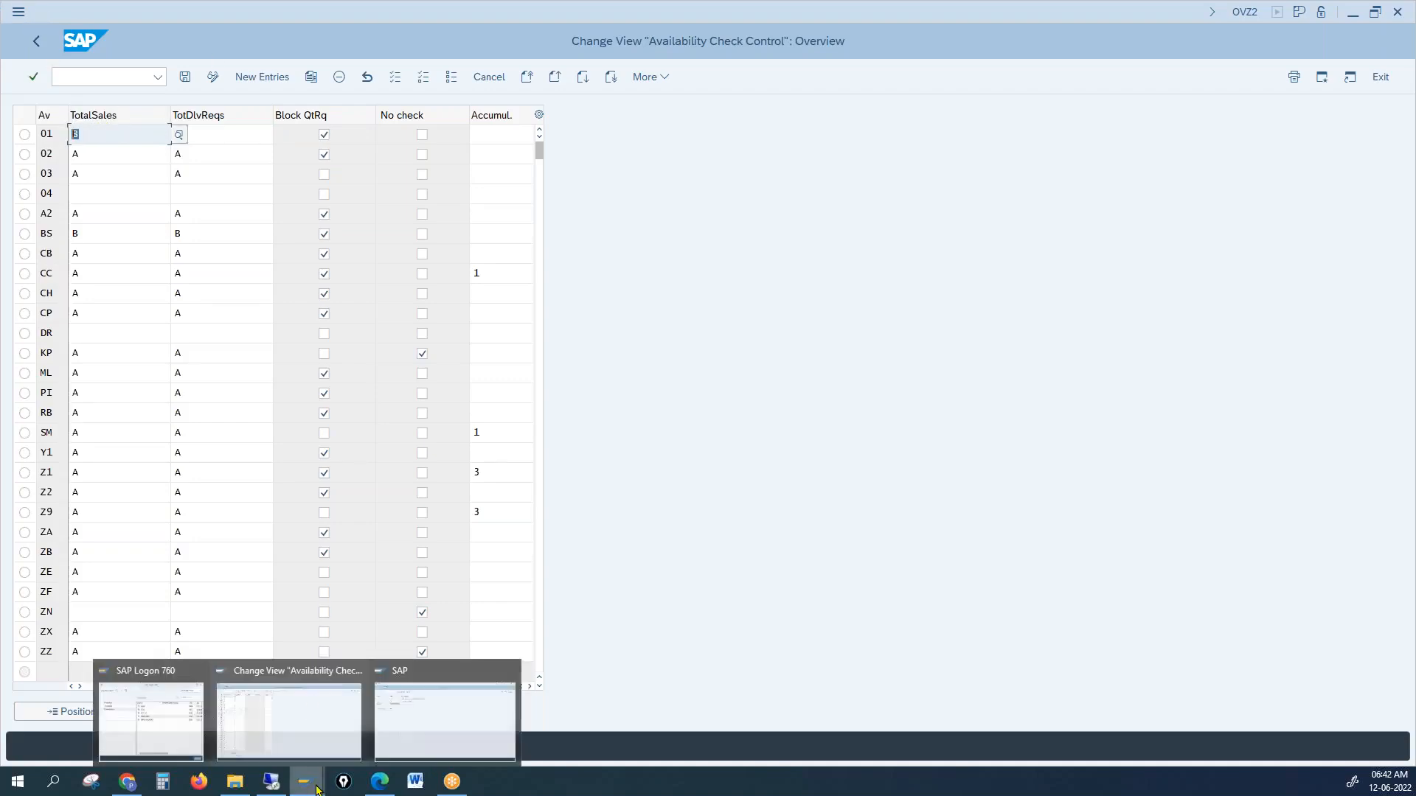
Step: Open a new ECC GUI window, run transaction SE16N, and display the entries of table VBBS
{"action": "left_click", "coordinate": [18, 11]}
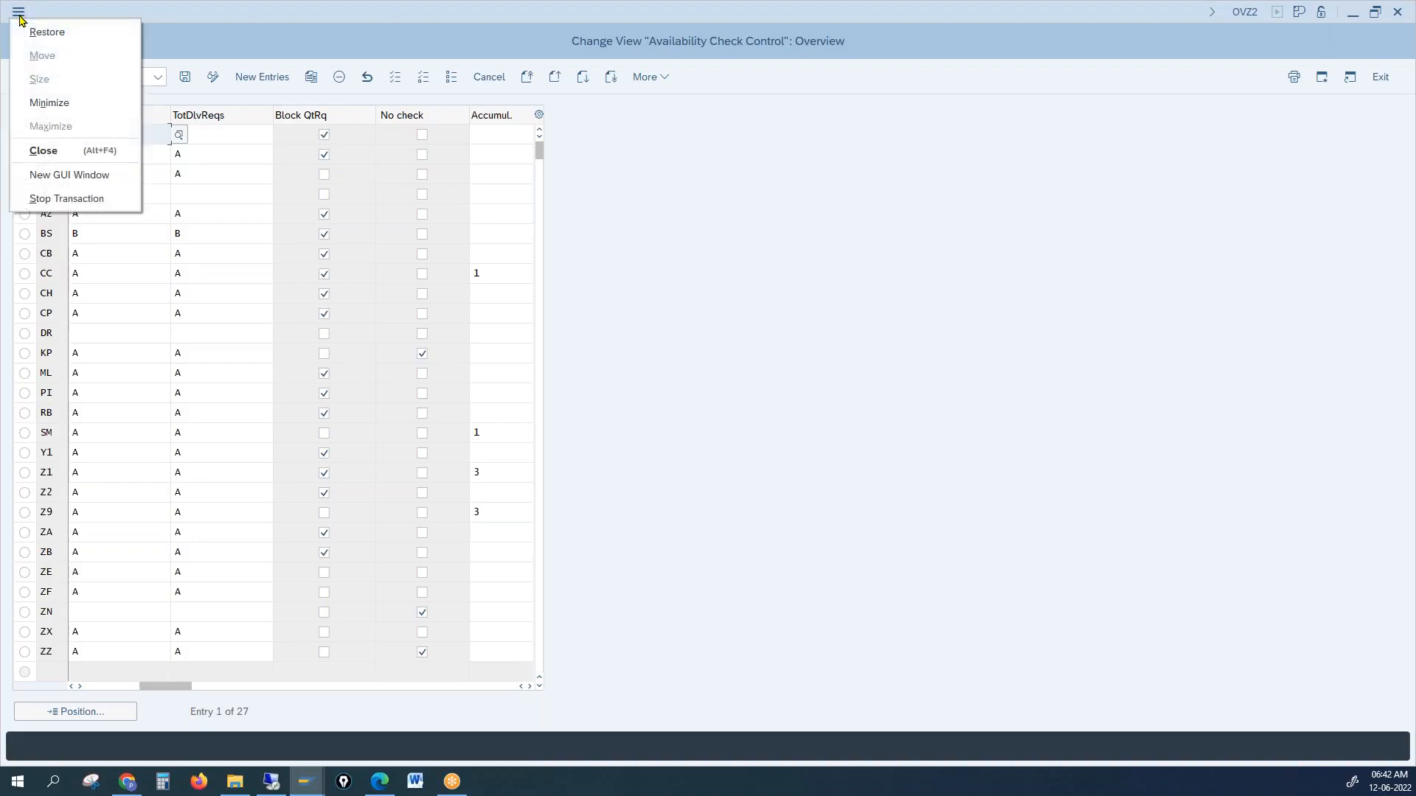
{"action": "left_click", "coordinate": [71, 175]}
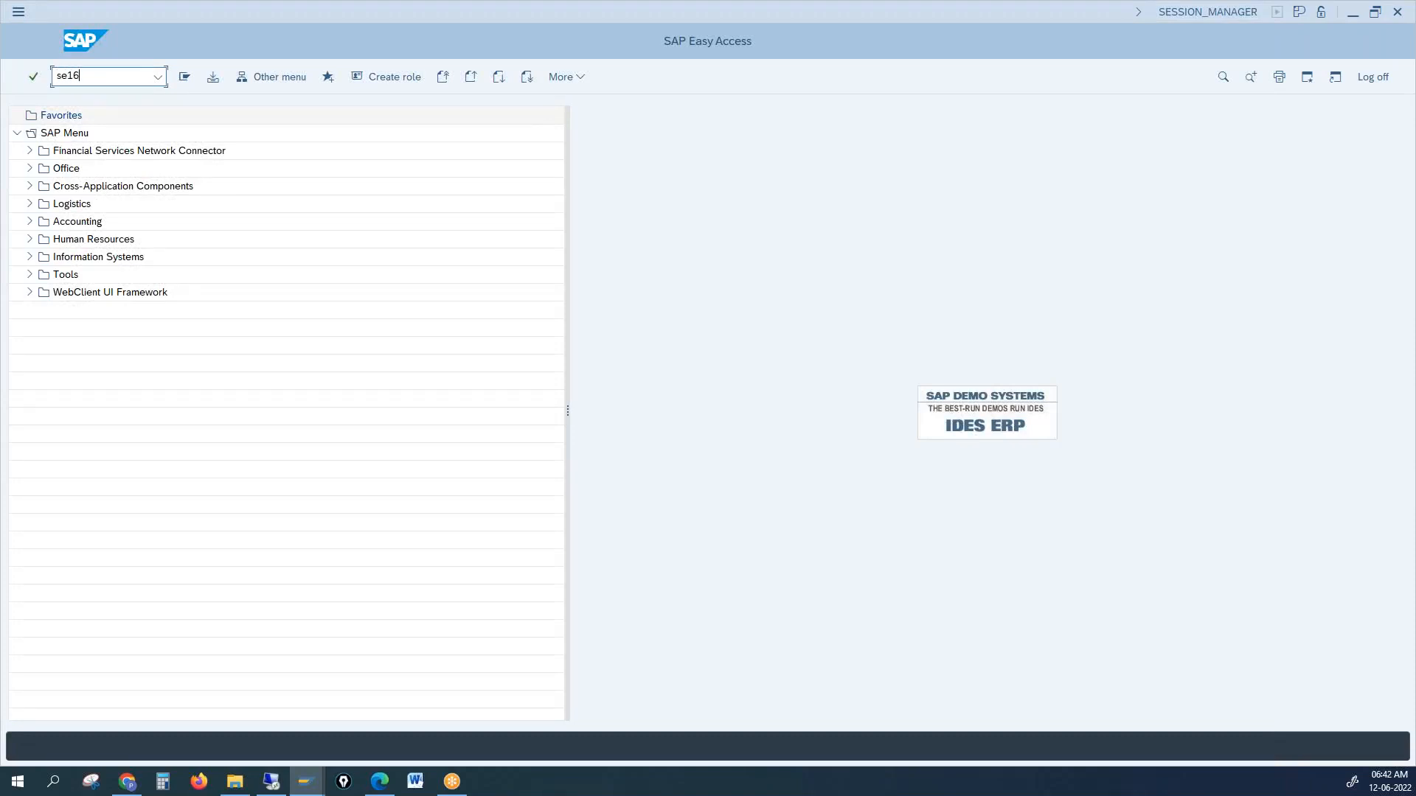
{"action": "key", "text": "Return"}
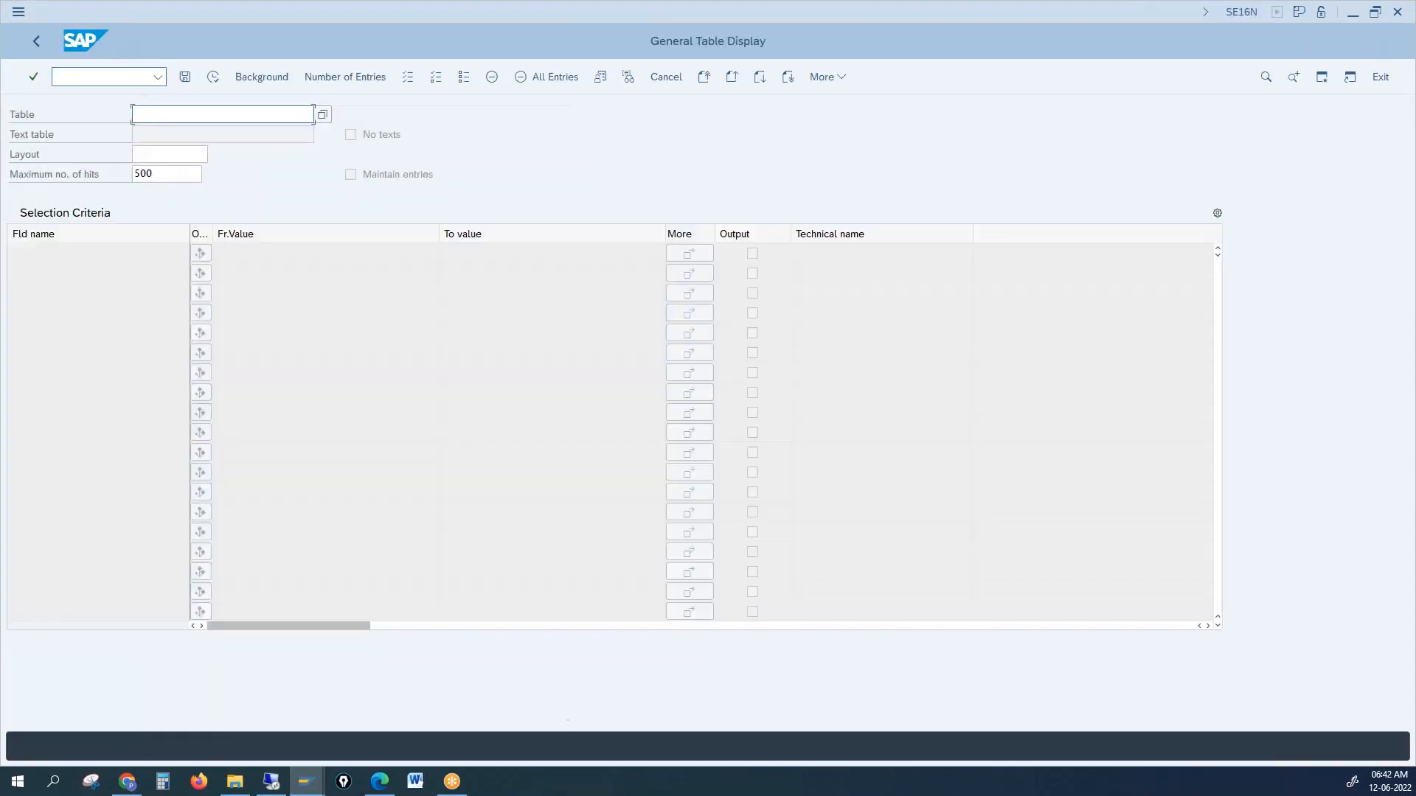
{"action": "type", "text": "vbbs"}
{"action": "key", "text": "Return"}
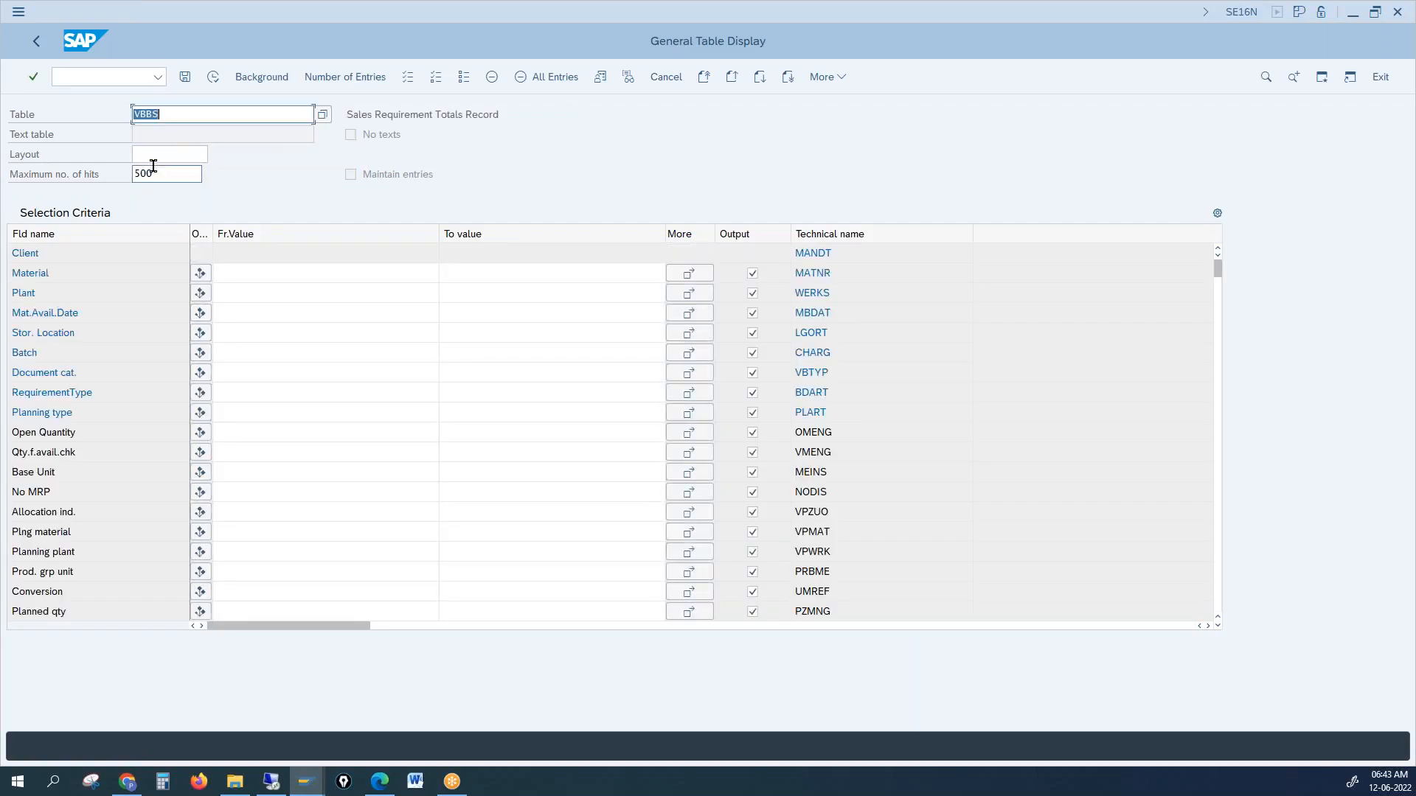
{"action": "left_click", "coordinate": [214, 76]}
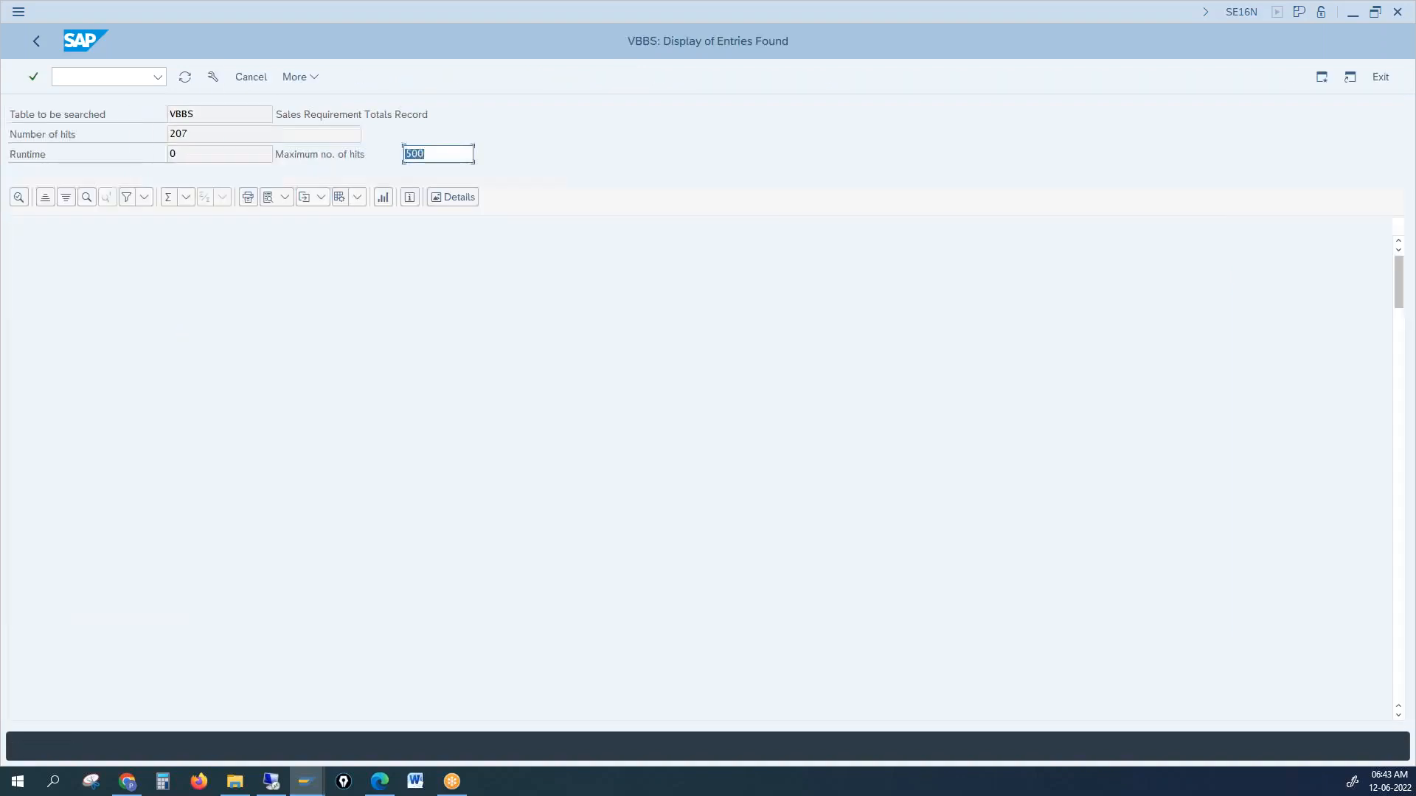
Step: Check the system and client details in the VBBS window and in the Availability Check Control window
{"action": "left_click", "coordinate": [1243, 13]}
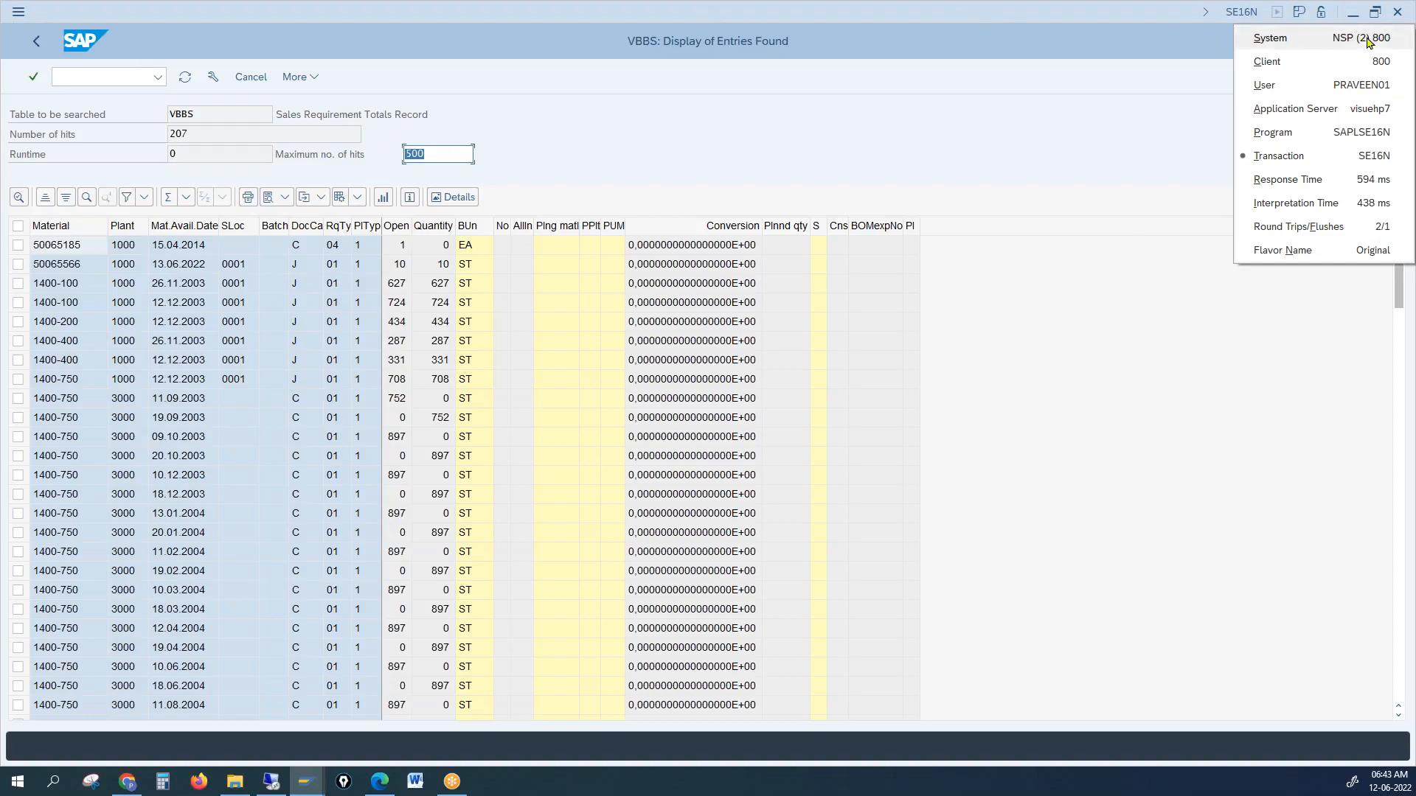
{"action": "left_click", "coordinate": [1353, 13]}
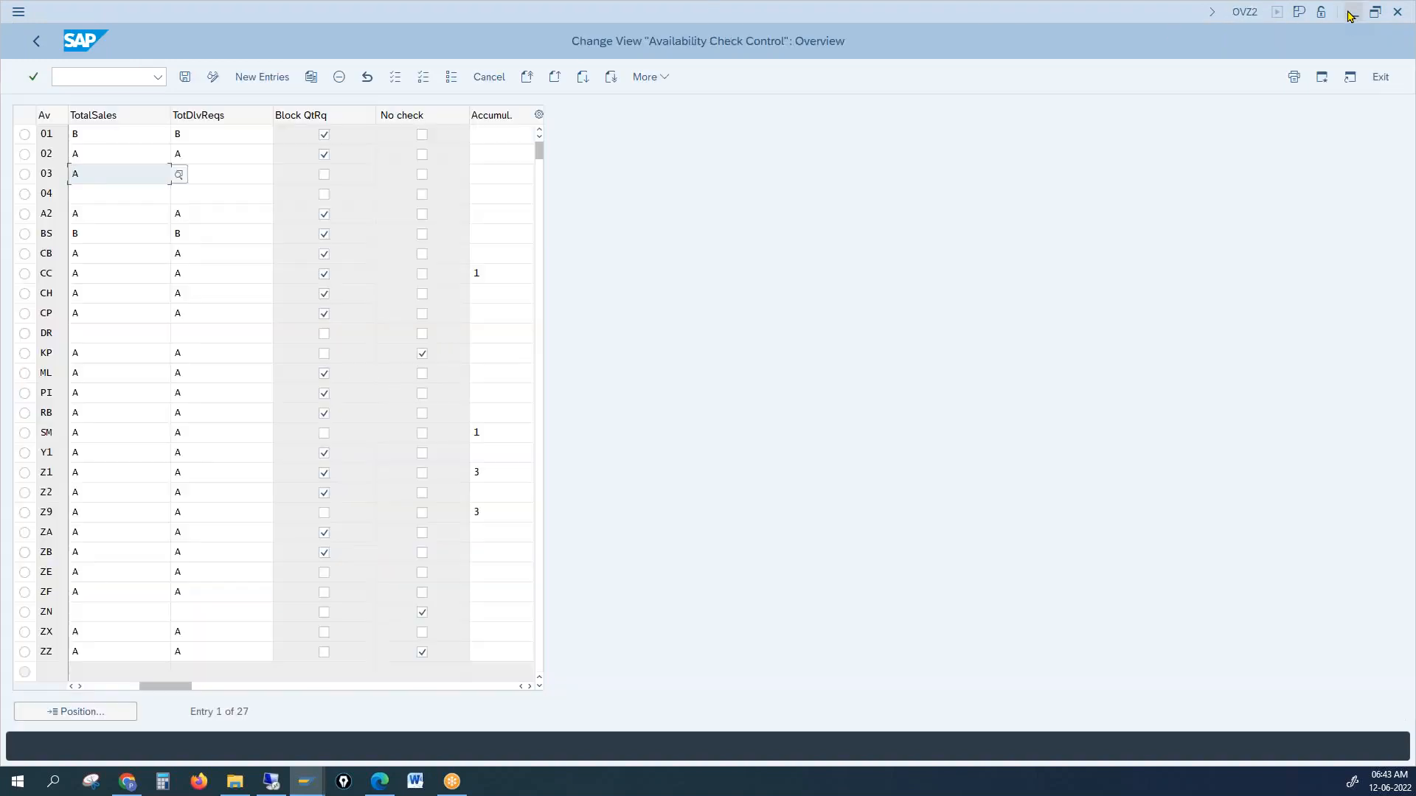
{"action": "left_click", "coordinate": [1252, 13]}
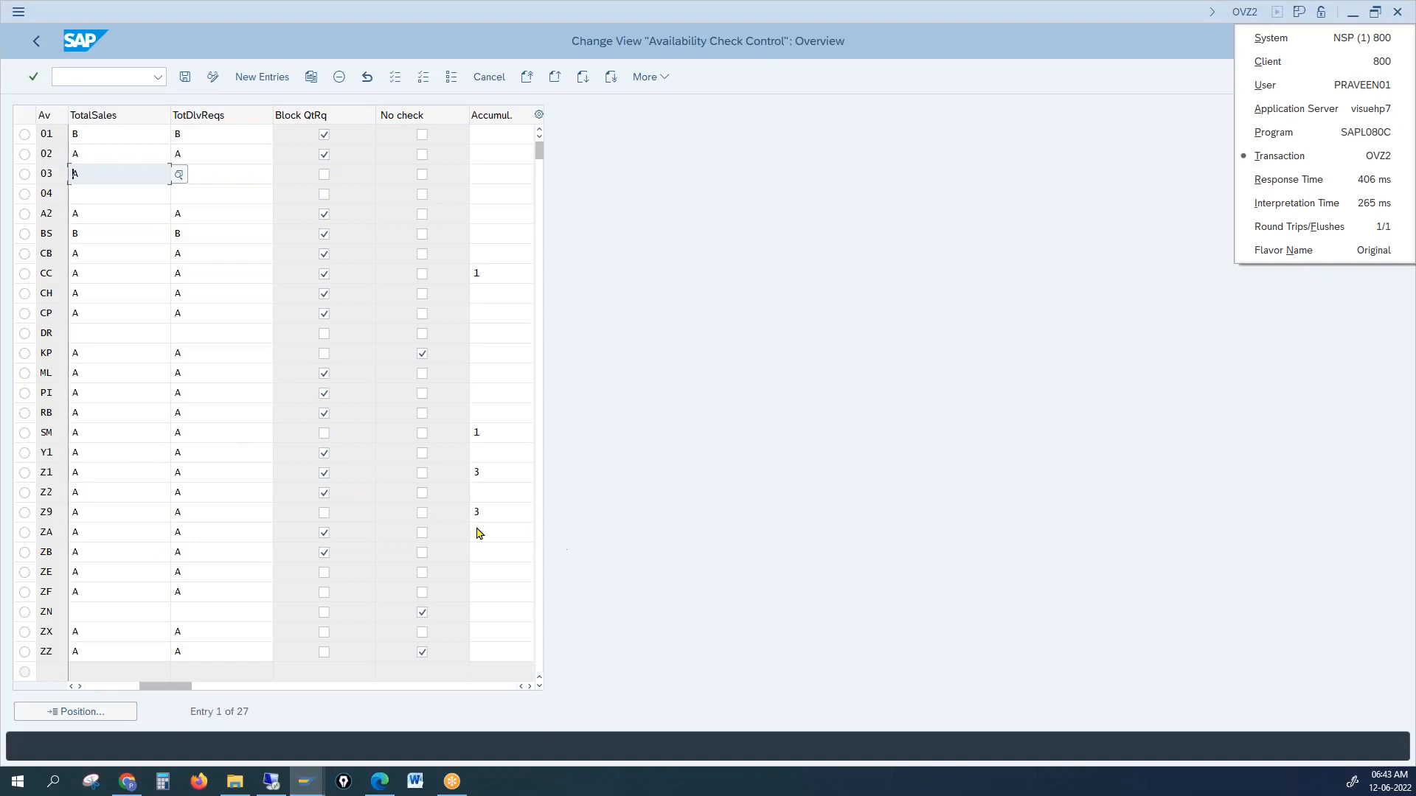
{"action": "left_click", "coordinate": [274, 784]}
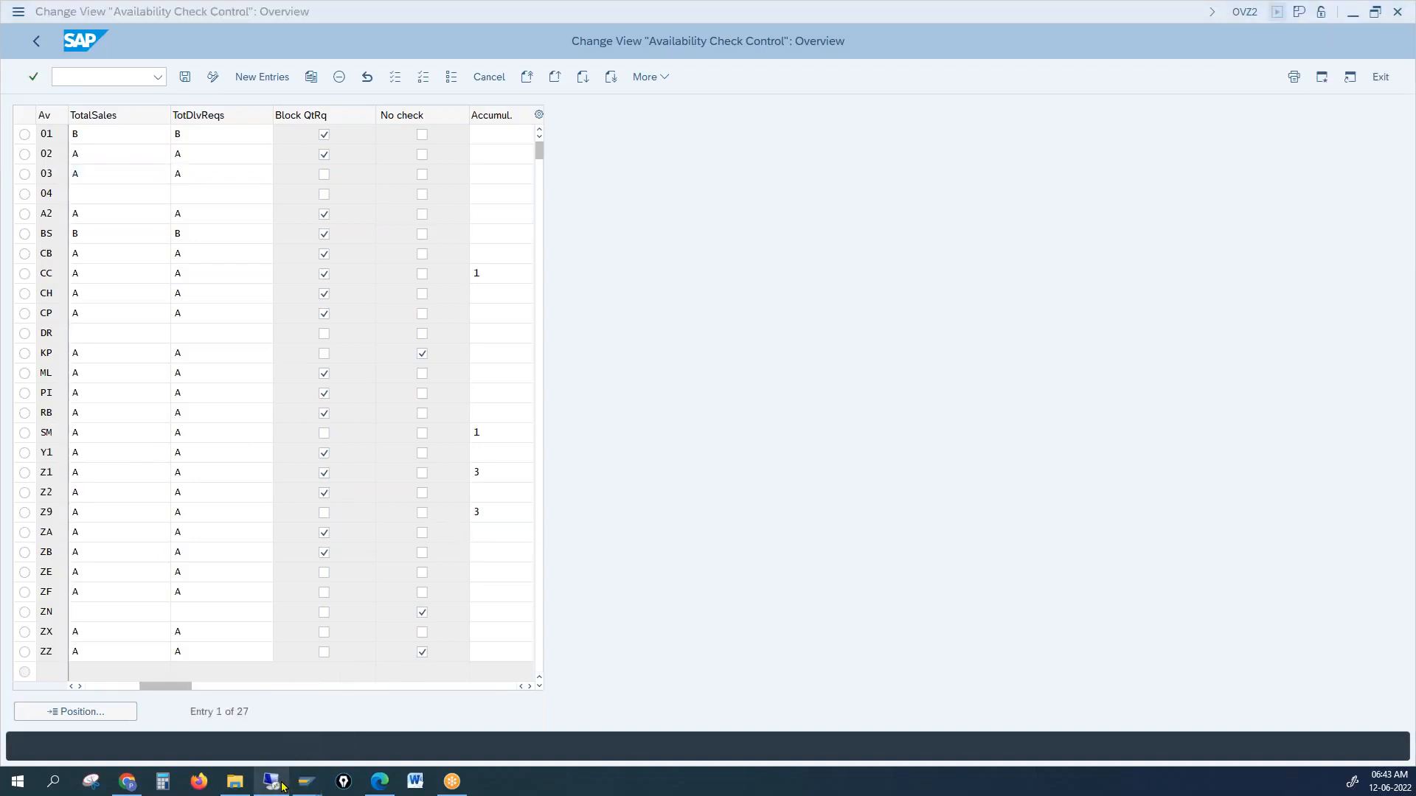
Step: Open another ECC GUI window from the Availability Check Control view and list table VBBS again through SE16N
{"action": "left_click", "coordinate": [16, 14]}
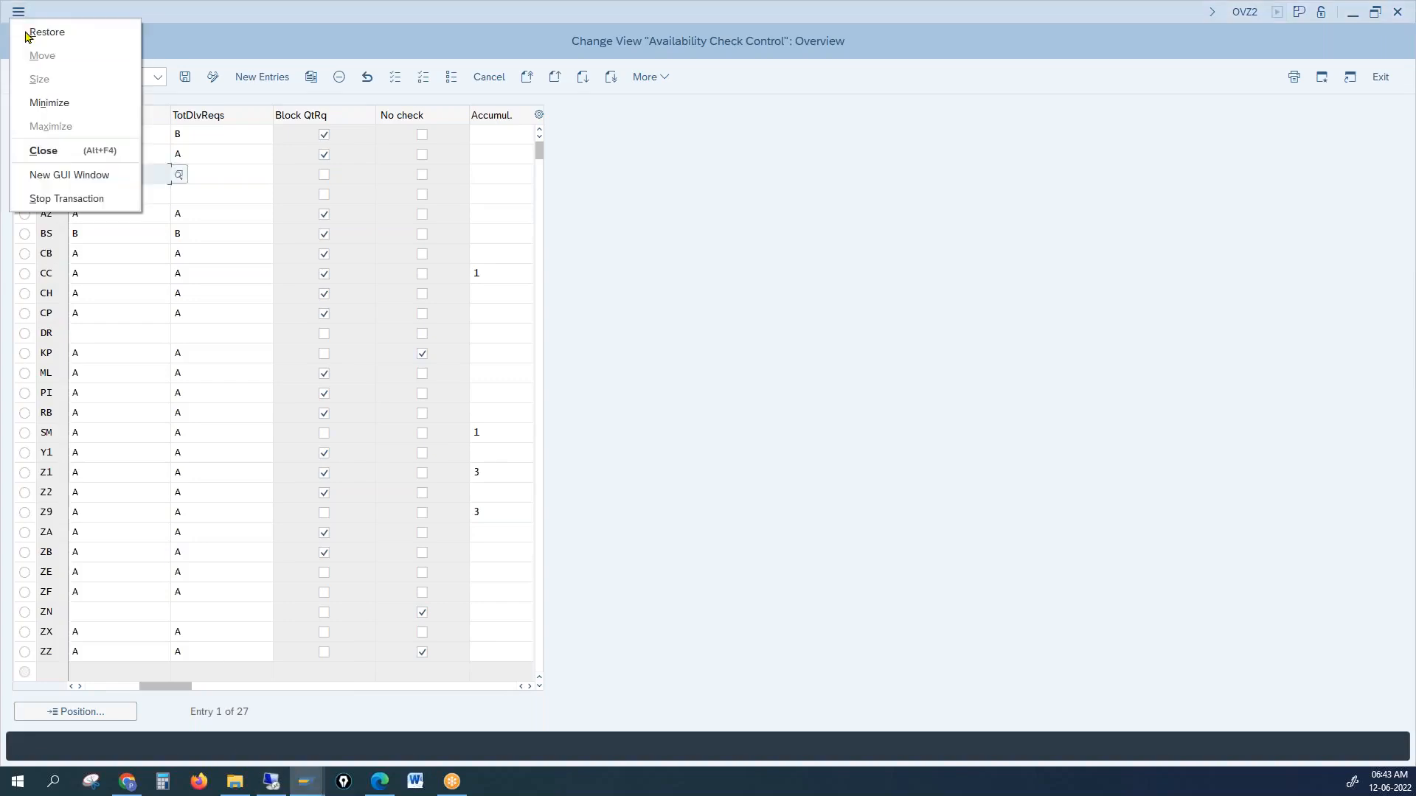
{"action": "left_click", "coordinate": [61, 168]}
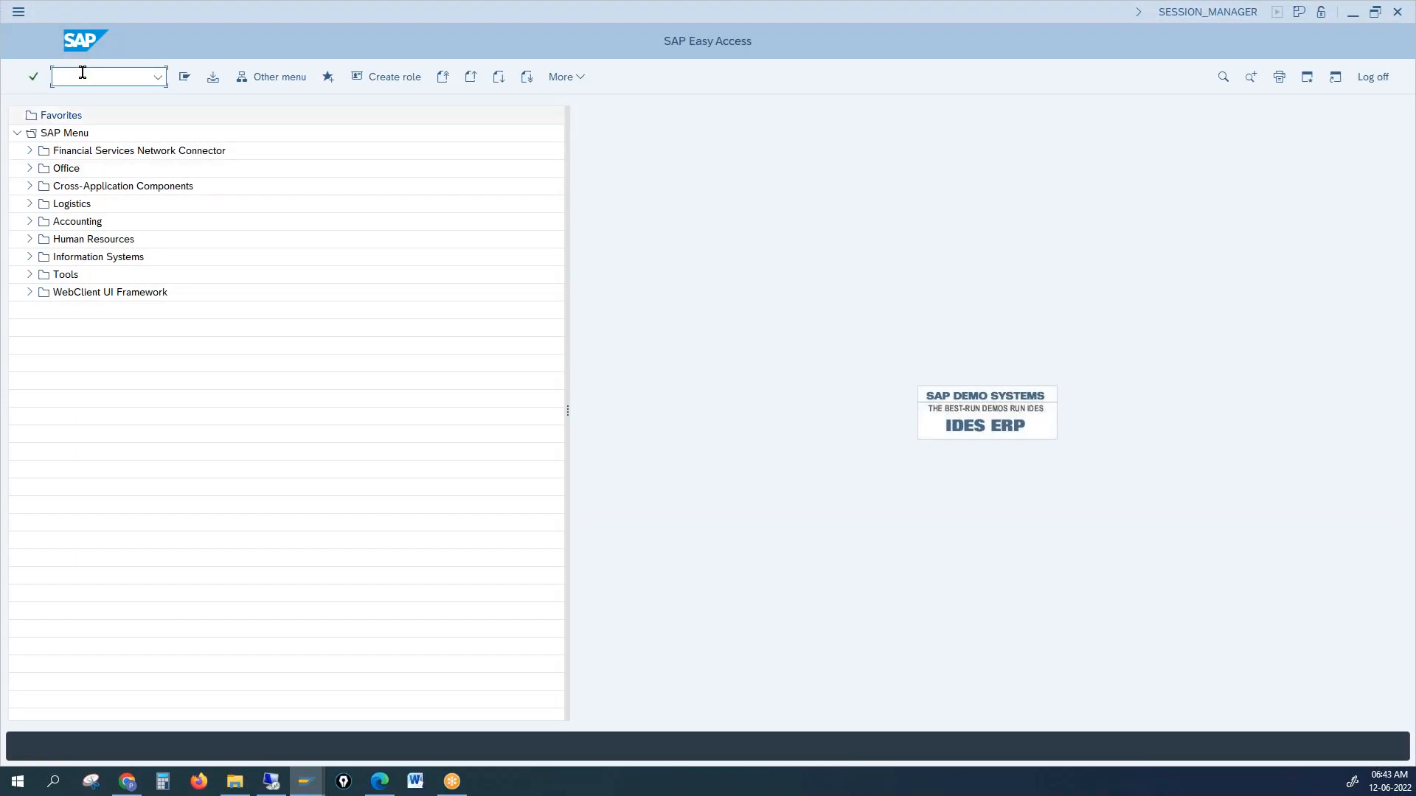
{"action": "key", "text": "Return"}
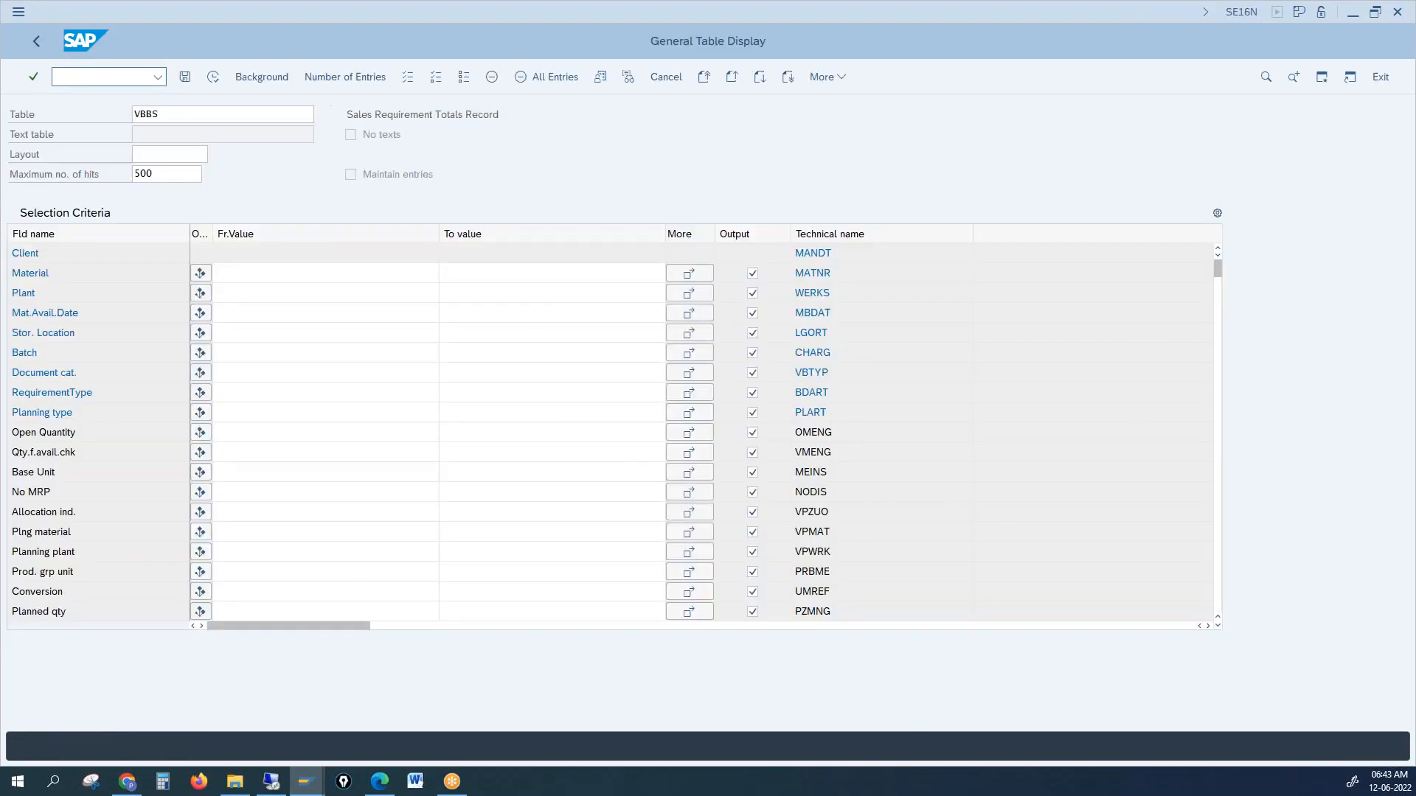
{"action": "left_click", "coordinate": [213, 78]}
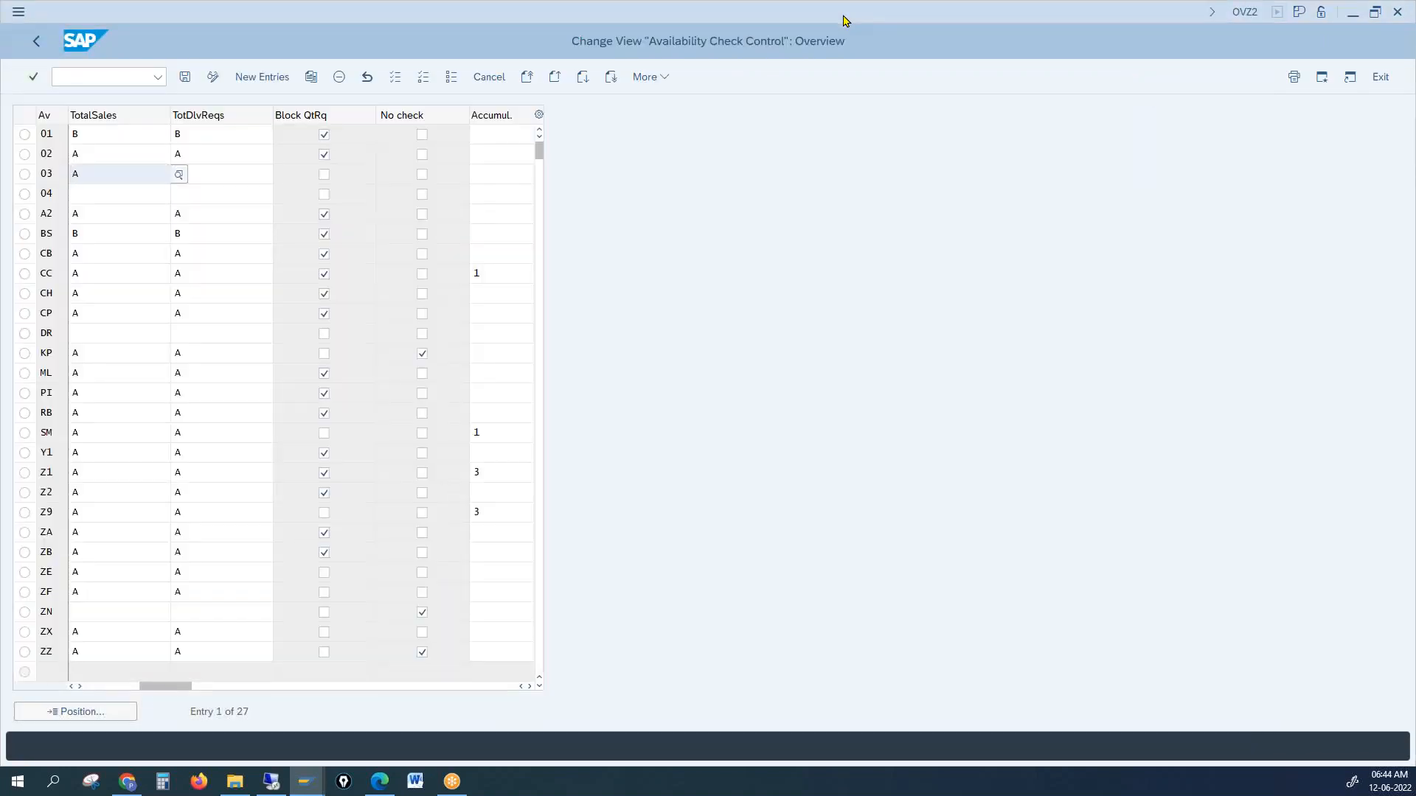
Step: Close both VBBS result windows and return to the maximized Availability Check Control view at checking group 01's TotalSales entry
{"action": "double_click", "coordinate": [844, 20]}
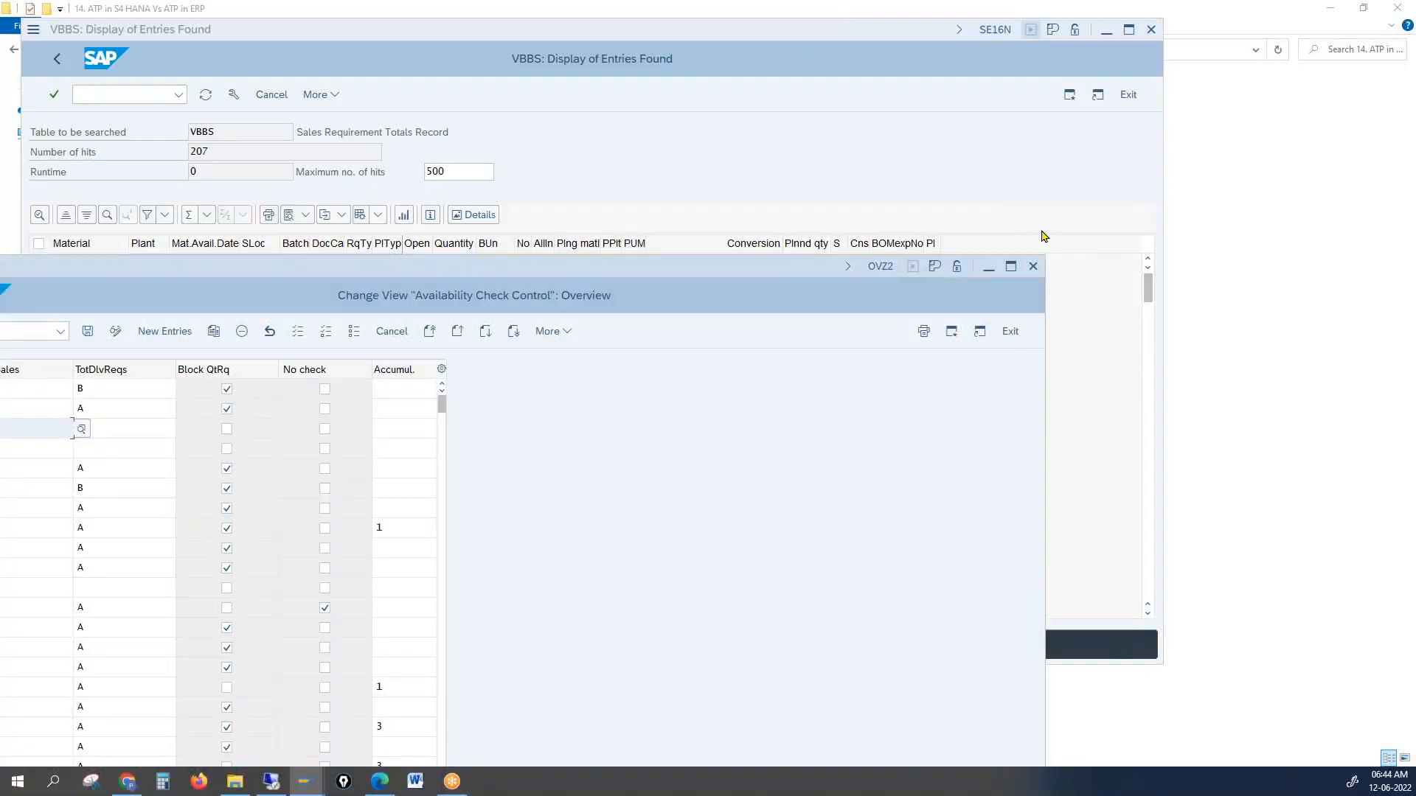
{"action": "mouse_move", "coordinate": [306, 787]}
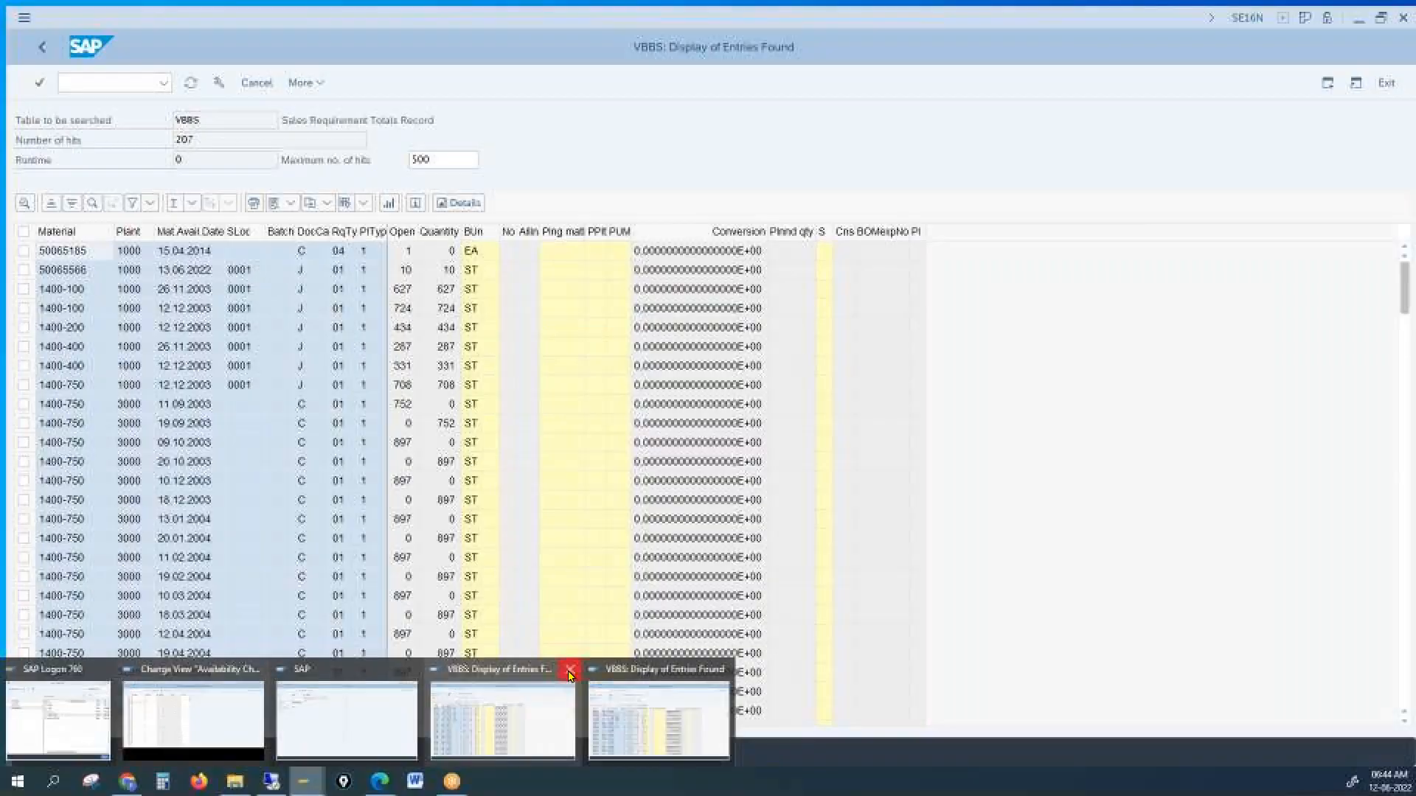
{"action": "left_click", "coordinate": [570, 669]}
{"action": "left_click", "coordinate": [578, 671]}
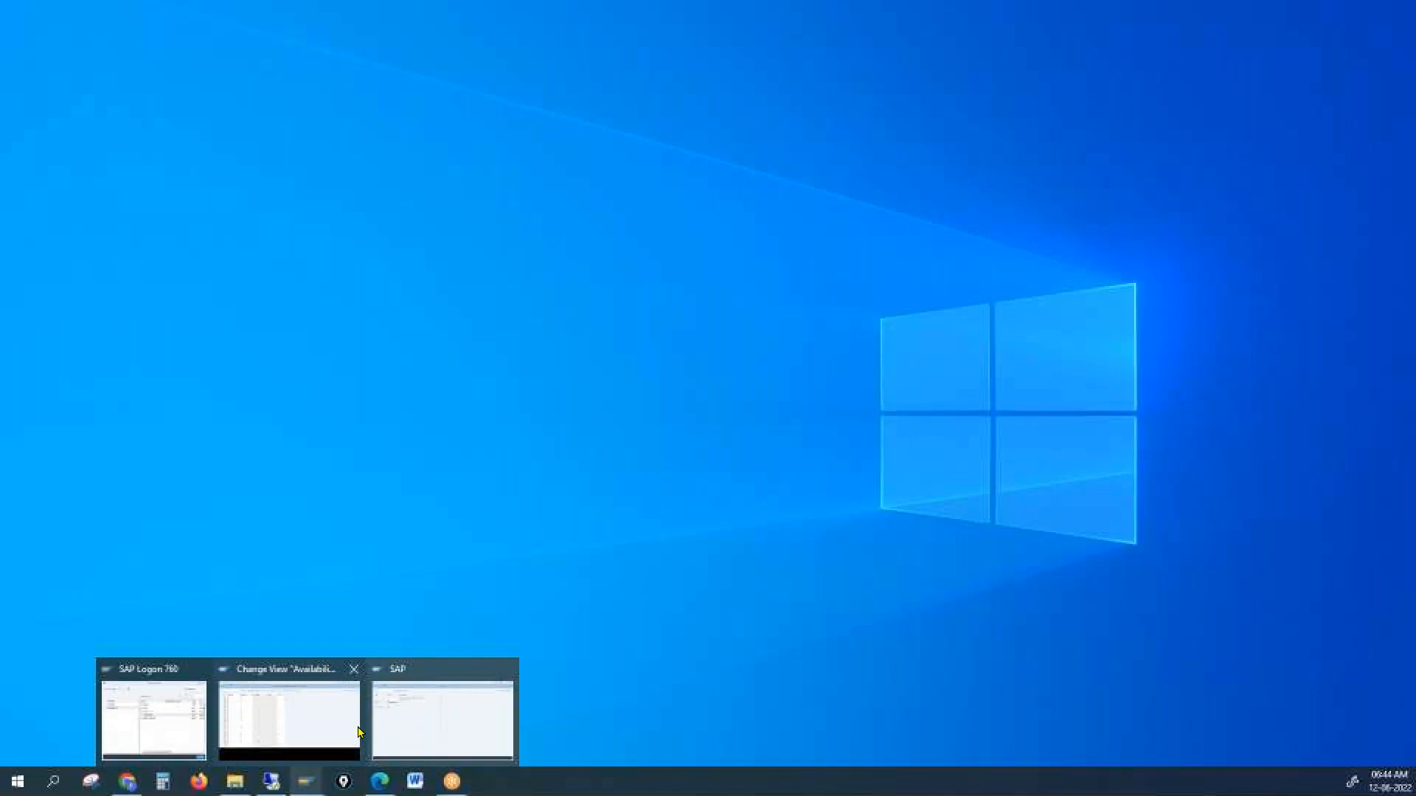
{"action": "left_click", "coordinate": [291, 719]}
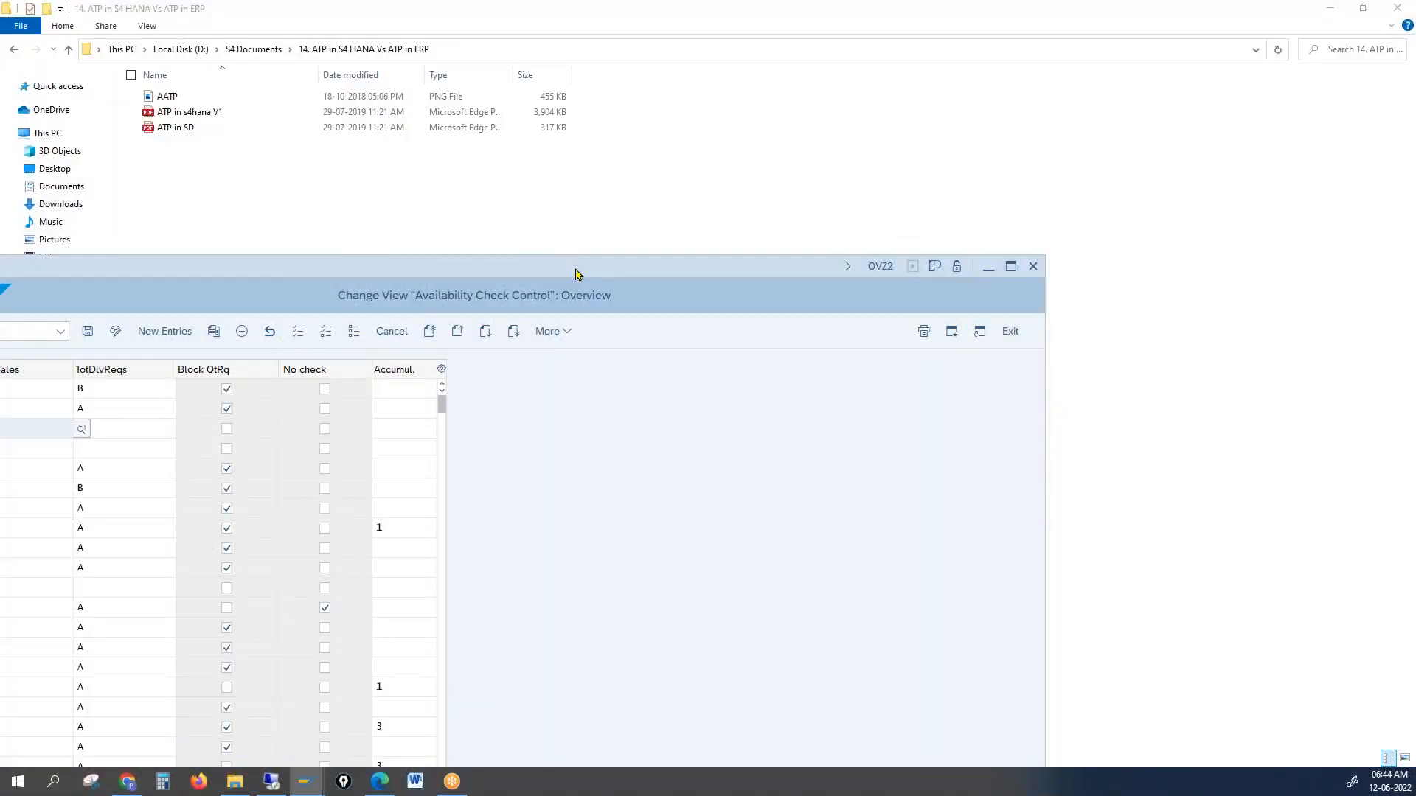
{"action": "double_click", "coordinate": [578, 275]}
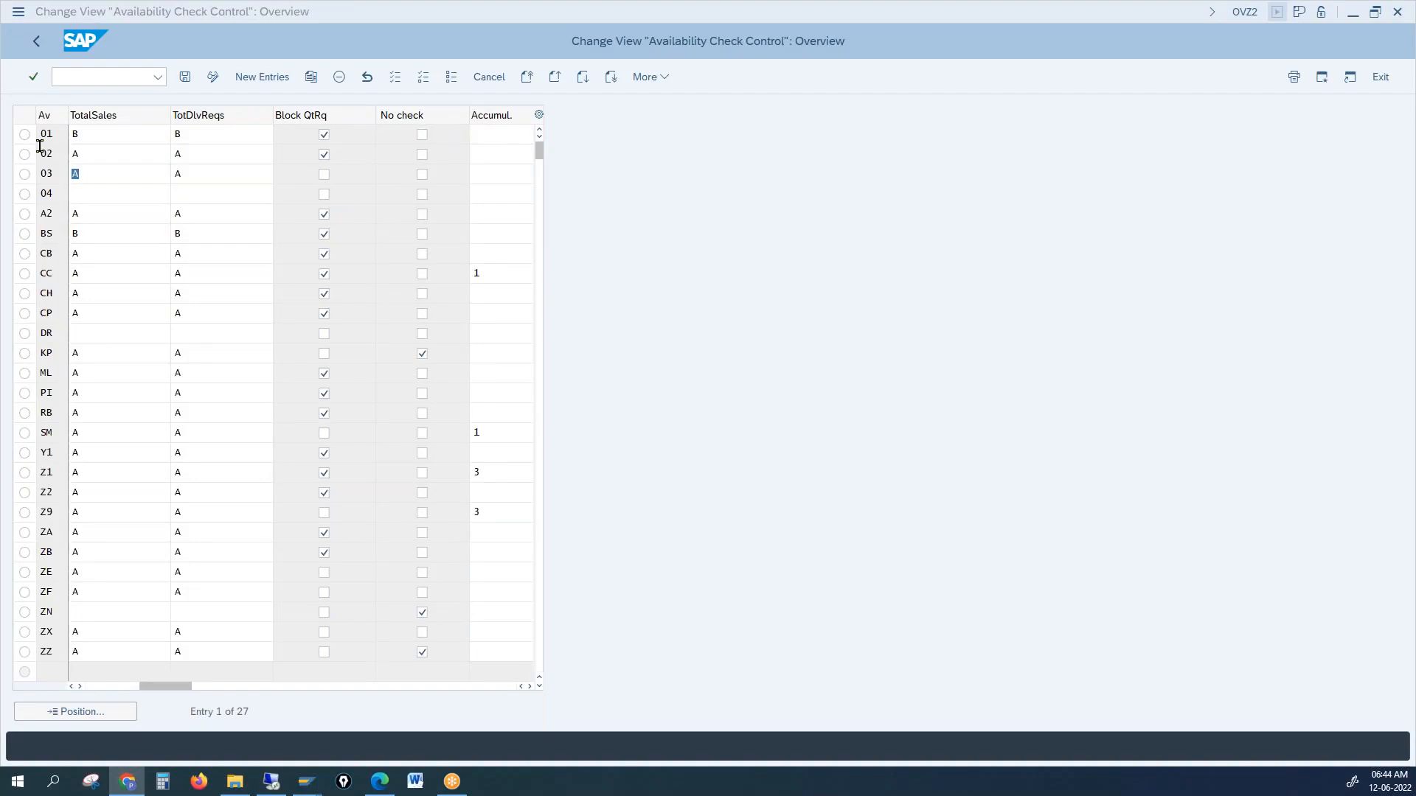
{"action": "left_click", "coordinate": [81, 132]}
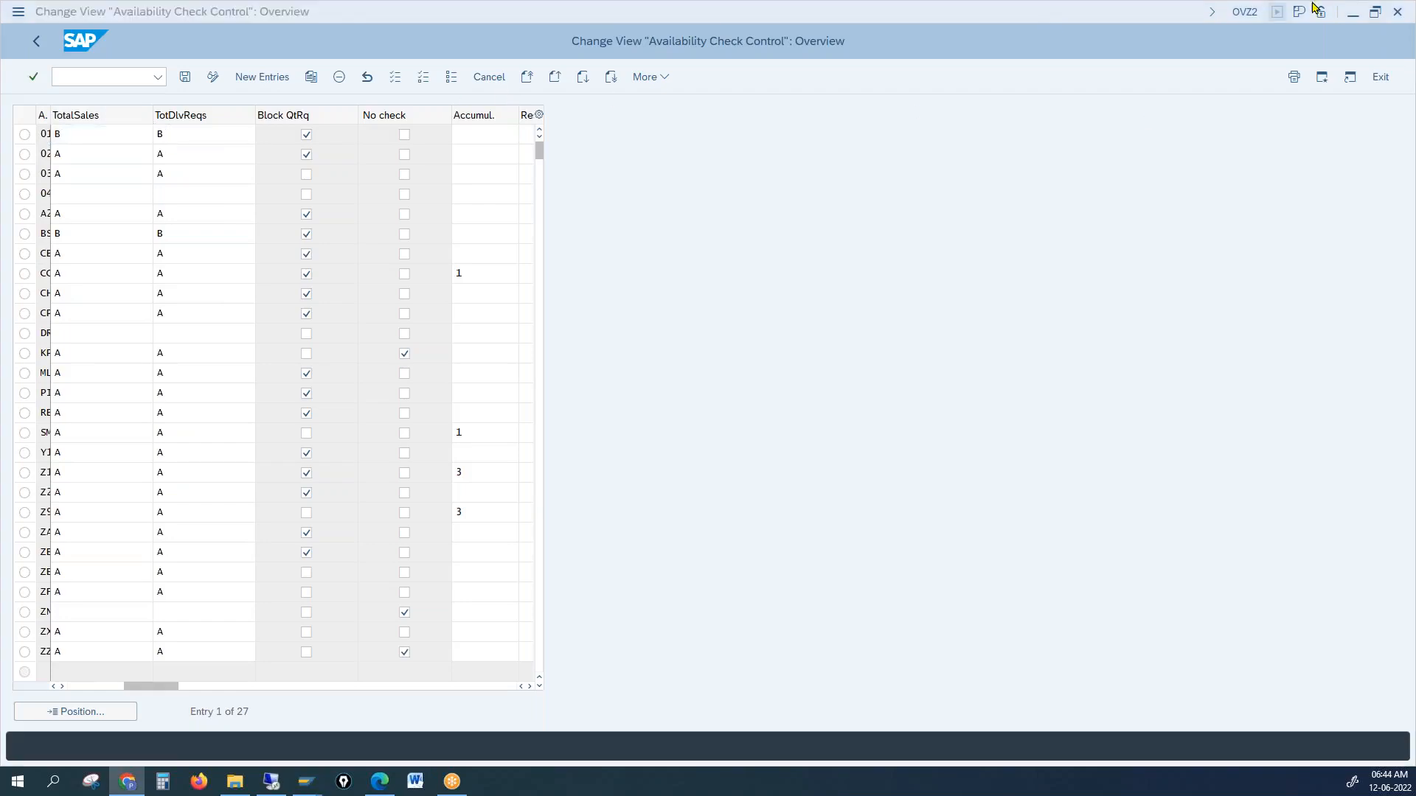
Step: Log off from the ECC system, close the remaining SAP window, and switch to the remote S/4HANA session
{"action": "left_click", "coordinate": [1399, 13]}
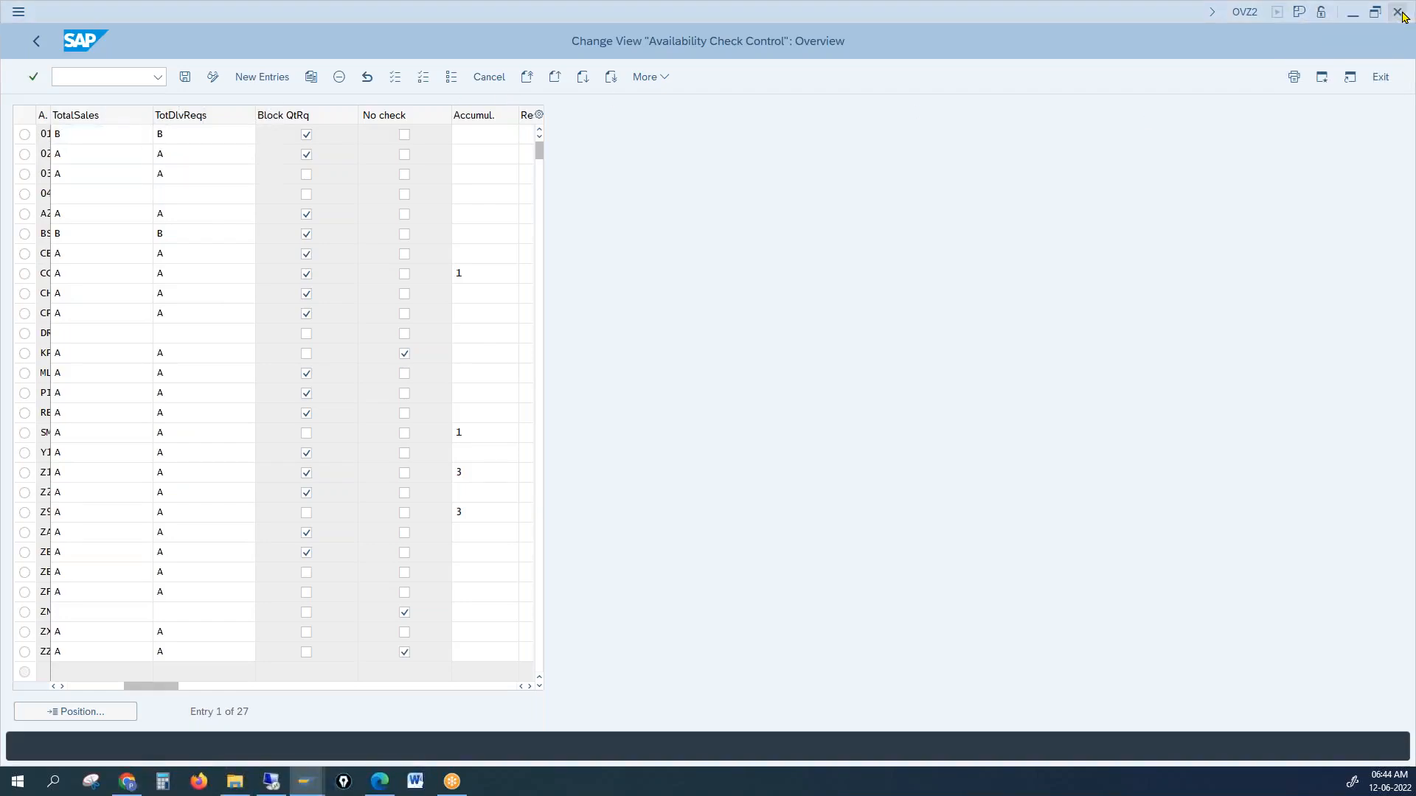
{"action": "left_click", "coordinate": [179, 329]}
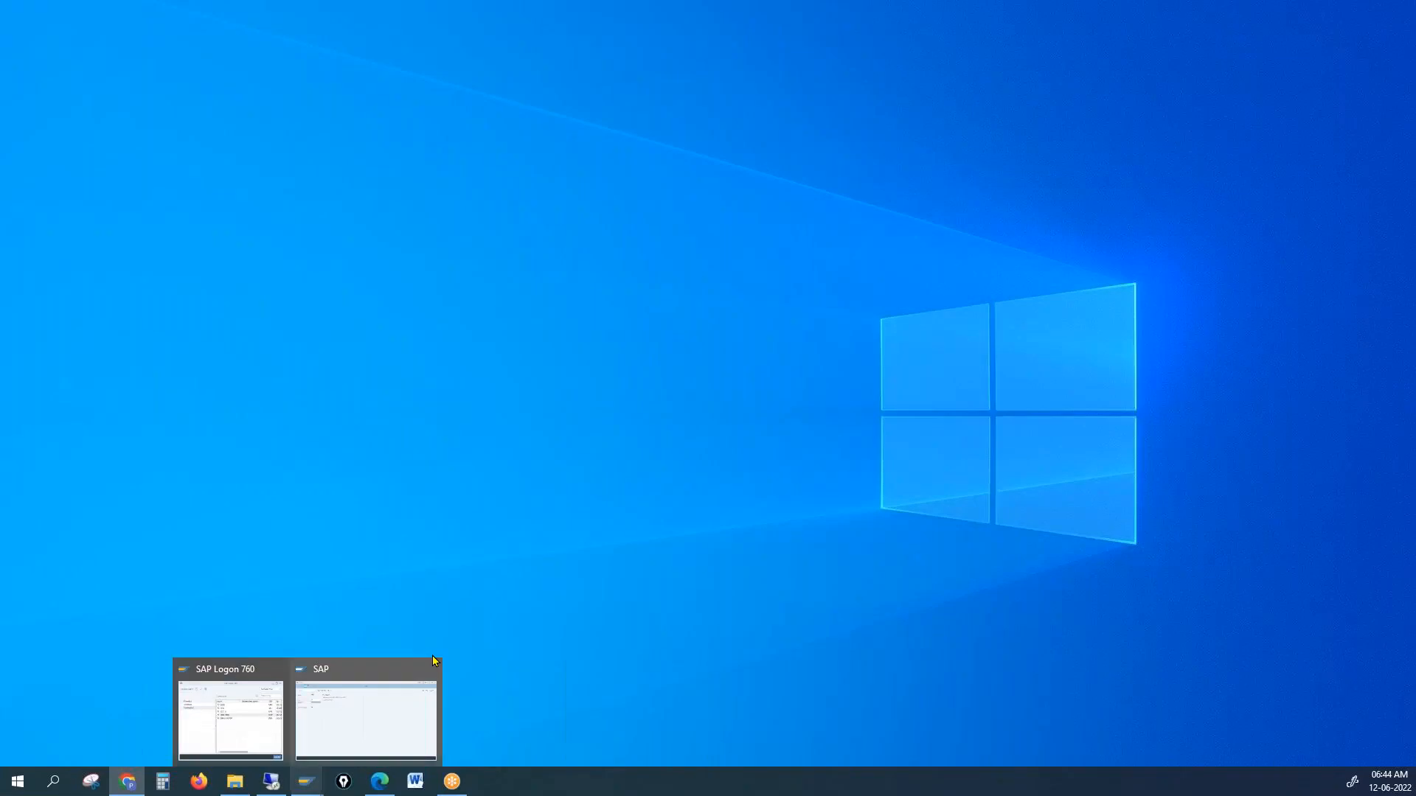
{"action": "left_click", "coordinate": [431, 673]}
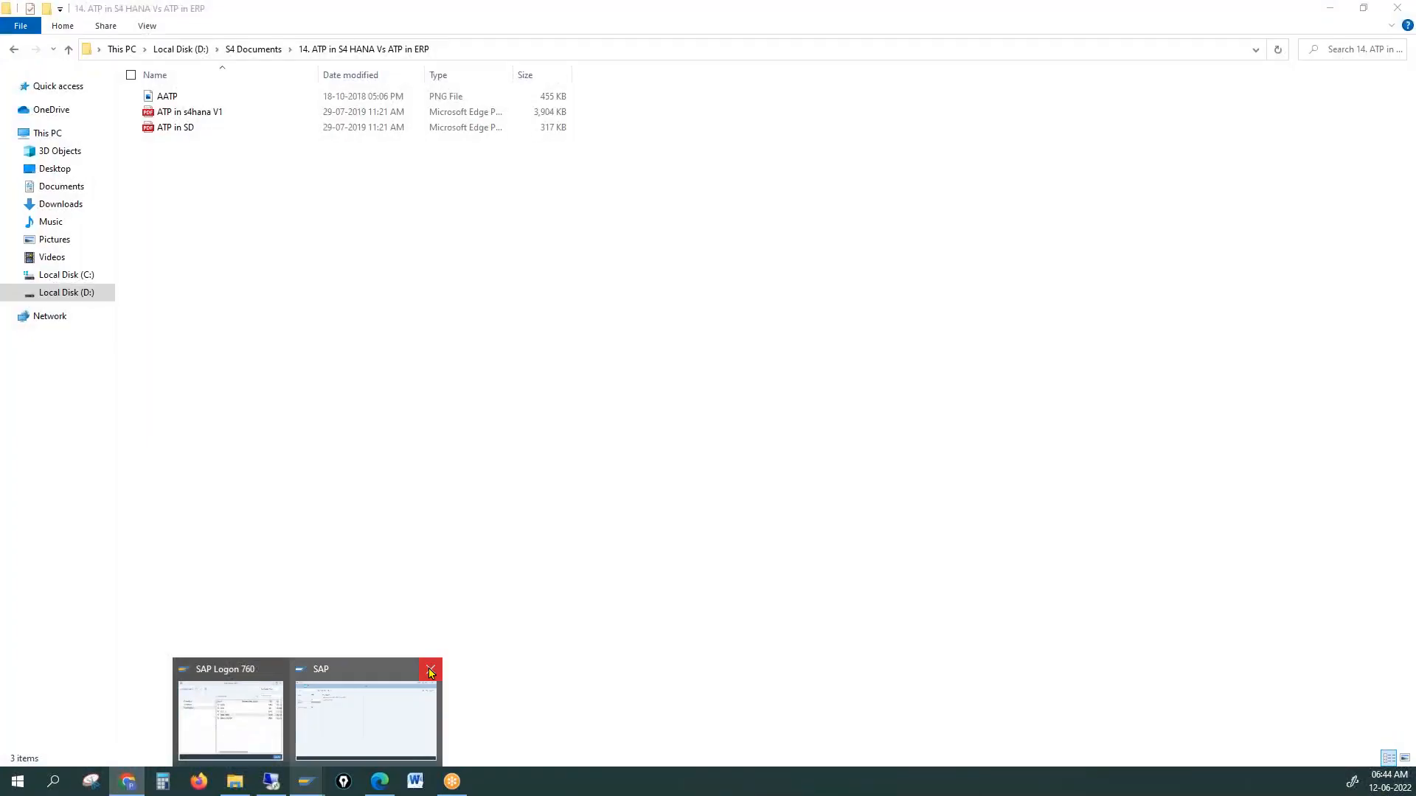
{"action": "left_click", "coordinate": [269, 783]}
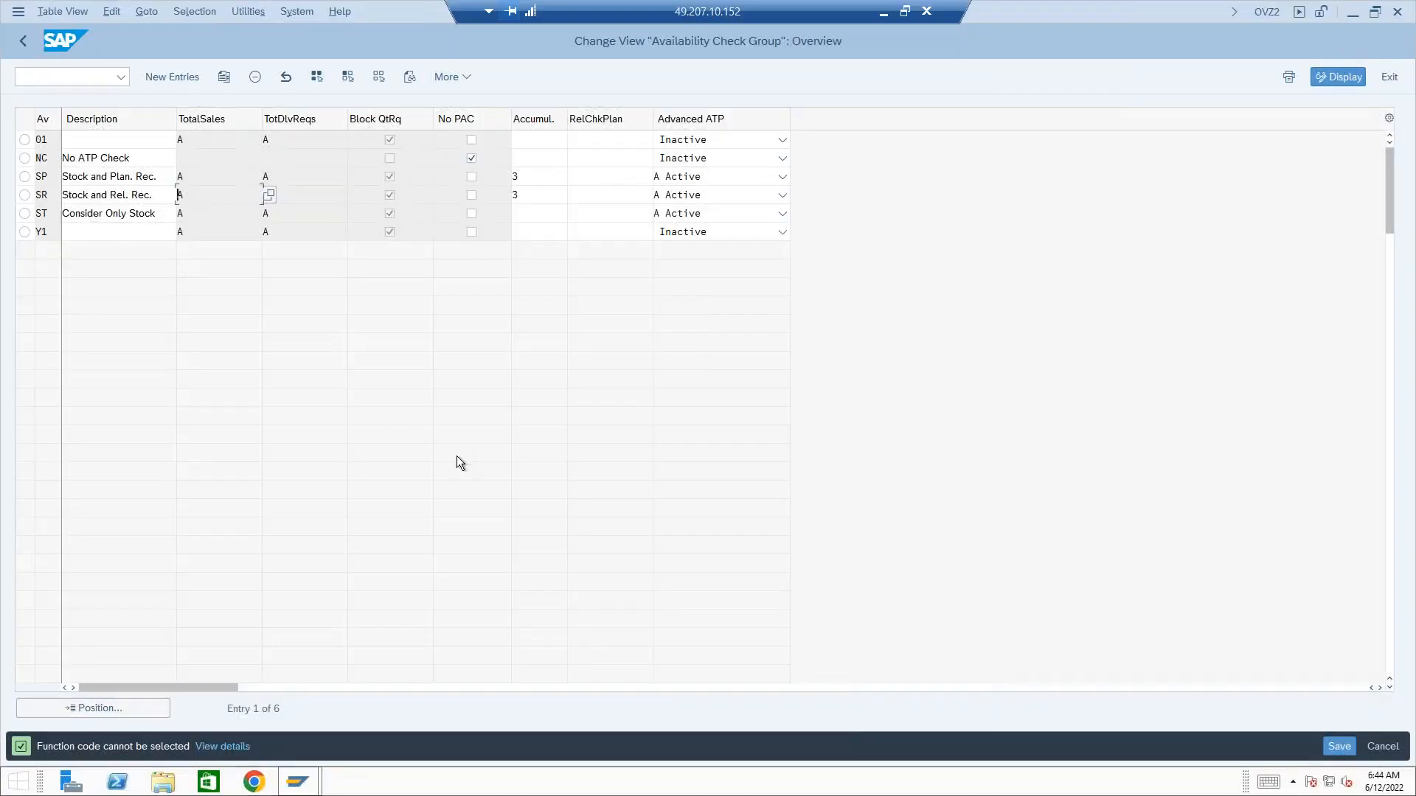
{"action": "double_click", "coordinate": [25, 13]}
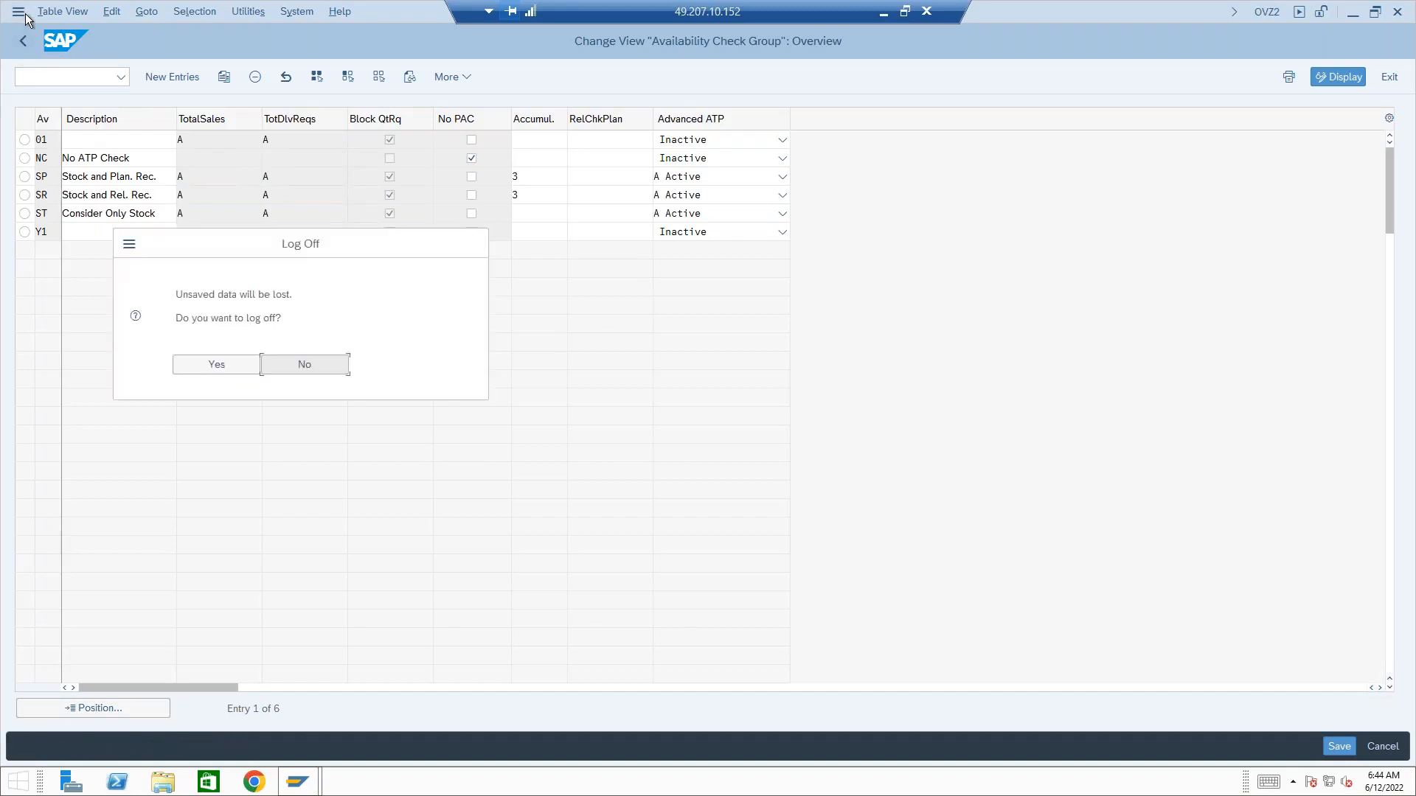
{"action": "left_click", "coordinate": [303, 363]}
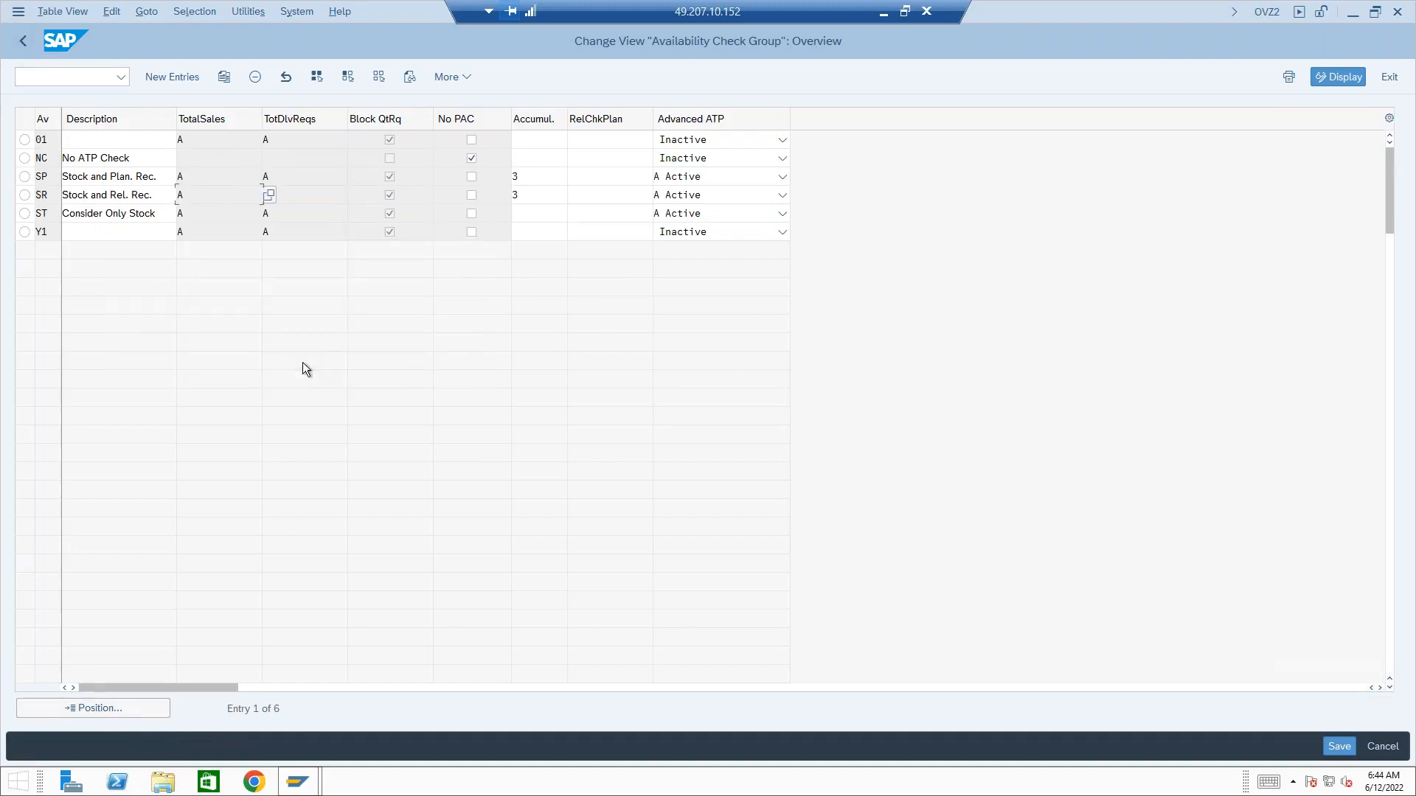
{"action": "double_click", "coordinate": [831, 12]}
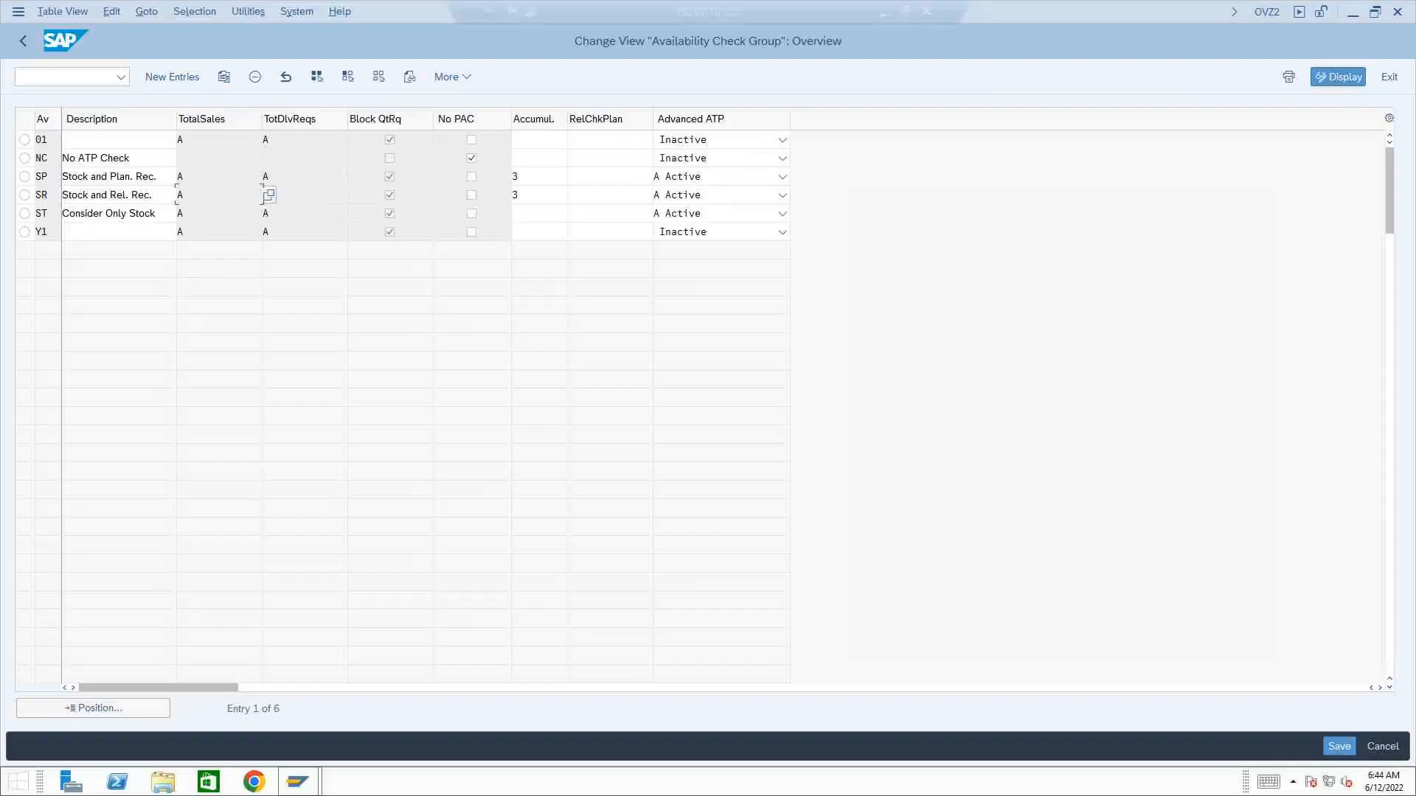
{"action": "double_click", "coordinate": [900, 15]}
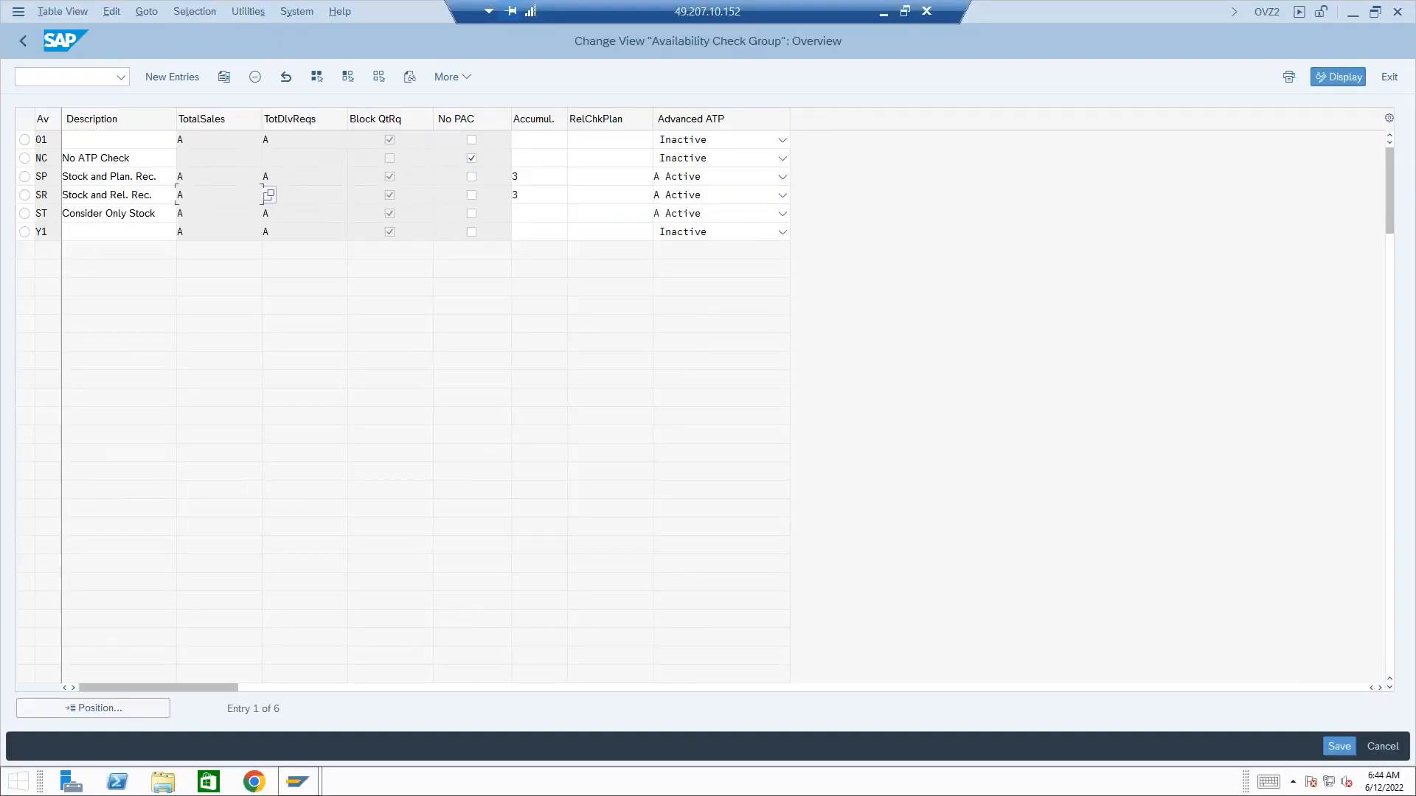
Step: Open a new GUI window and list the entries of table VBBS through SE16N without selection criteria
{"action": "left_click", "coordinate": [20, 13]}
{"action": "left_click", "coordinate": [100, 179]}
{"action": "type", "text": "s"}
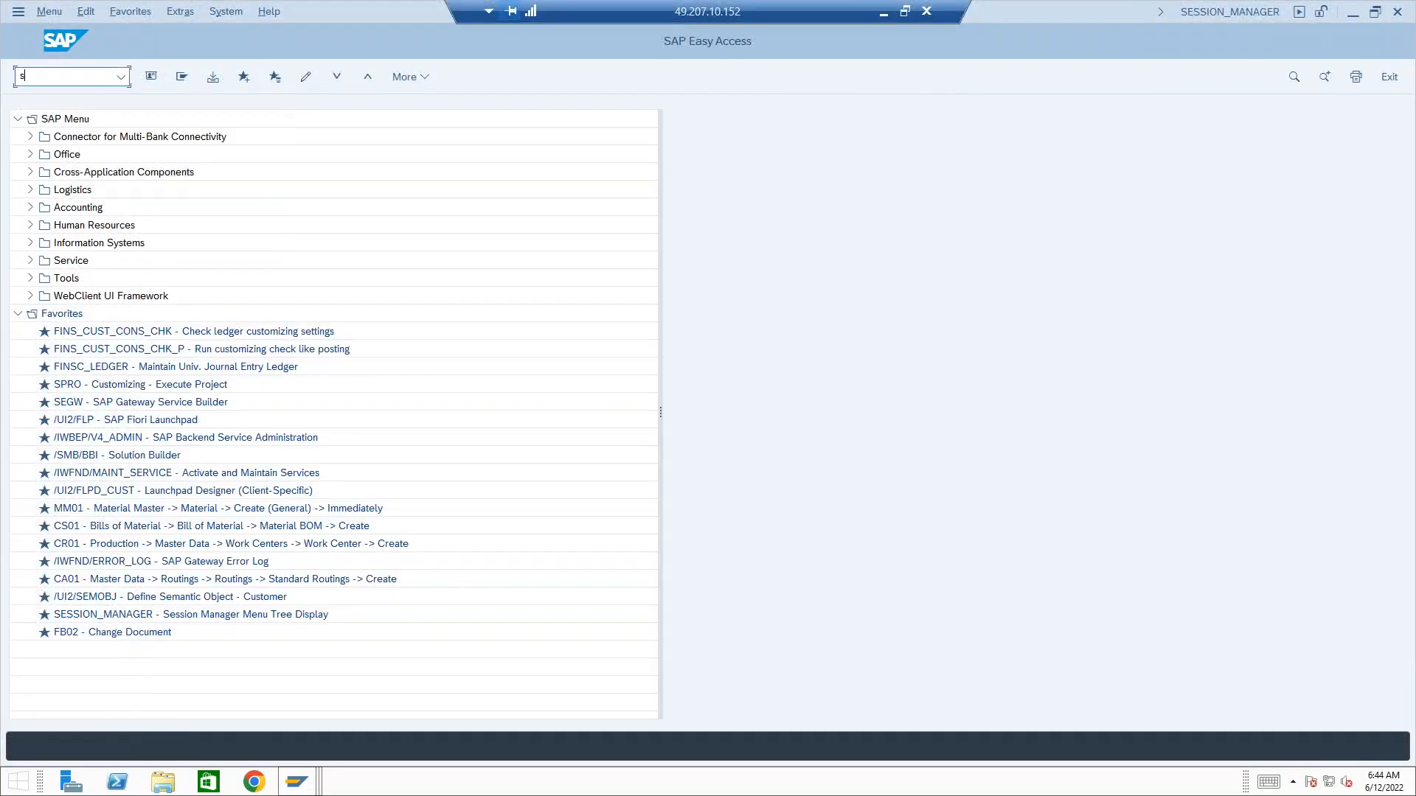
{"action": "type", "text": "e16n"}
{"action": "key", "text": "Return"}
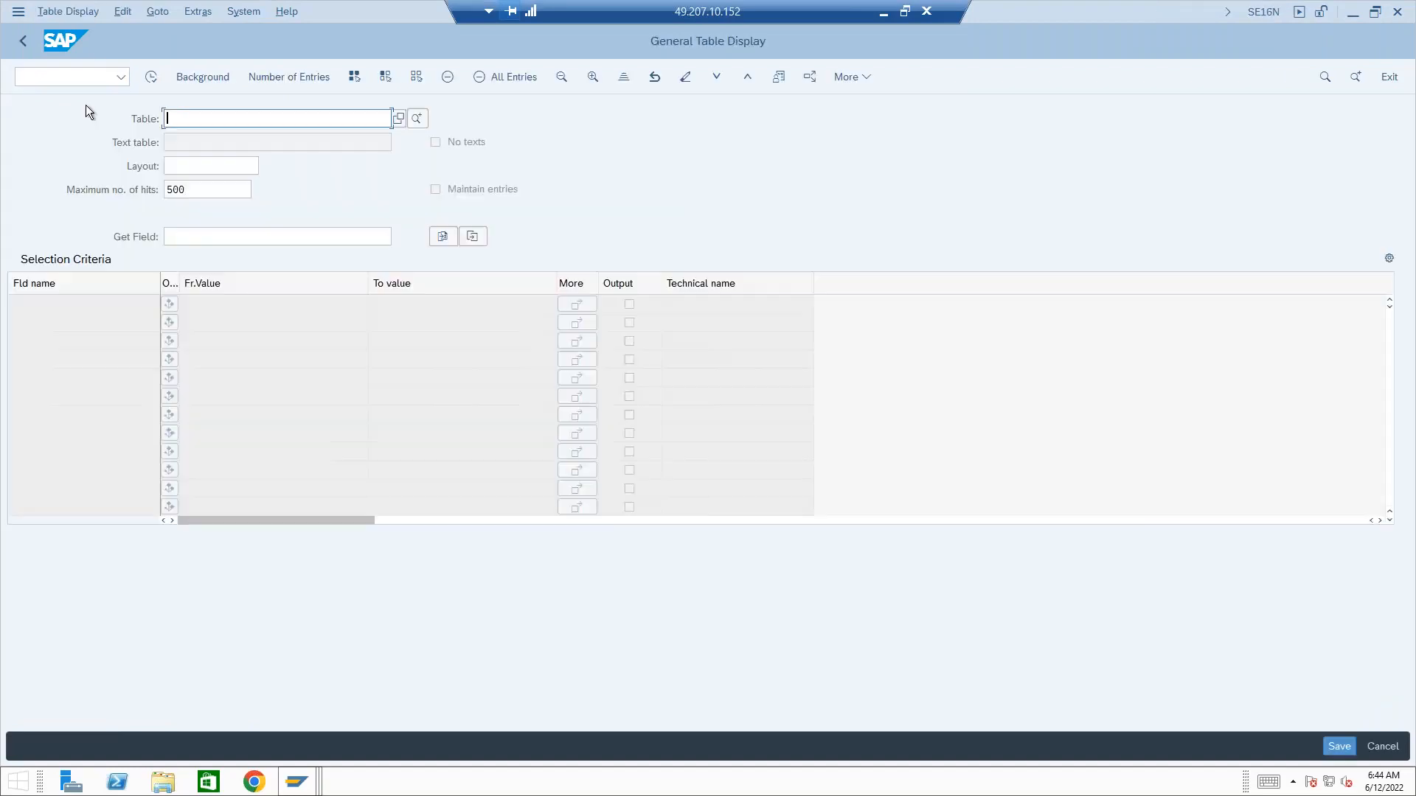
{"action": "type", "text": "vbbs"}
{"action": "key", "text": "Return"}
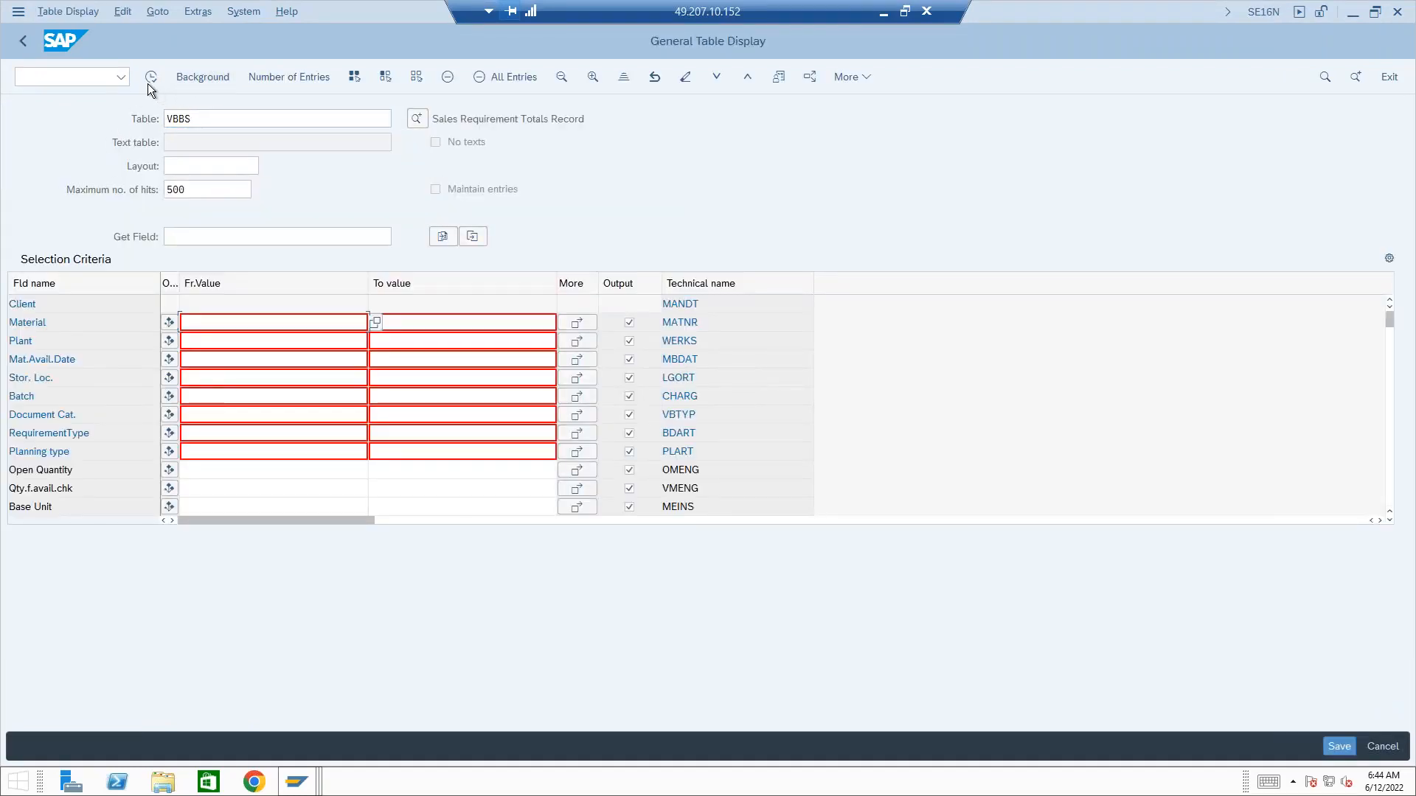
{"action": "left_click", "coordinate": [147, 81]}
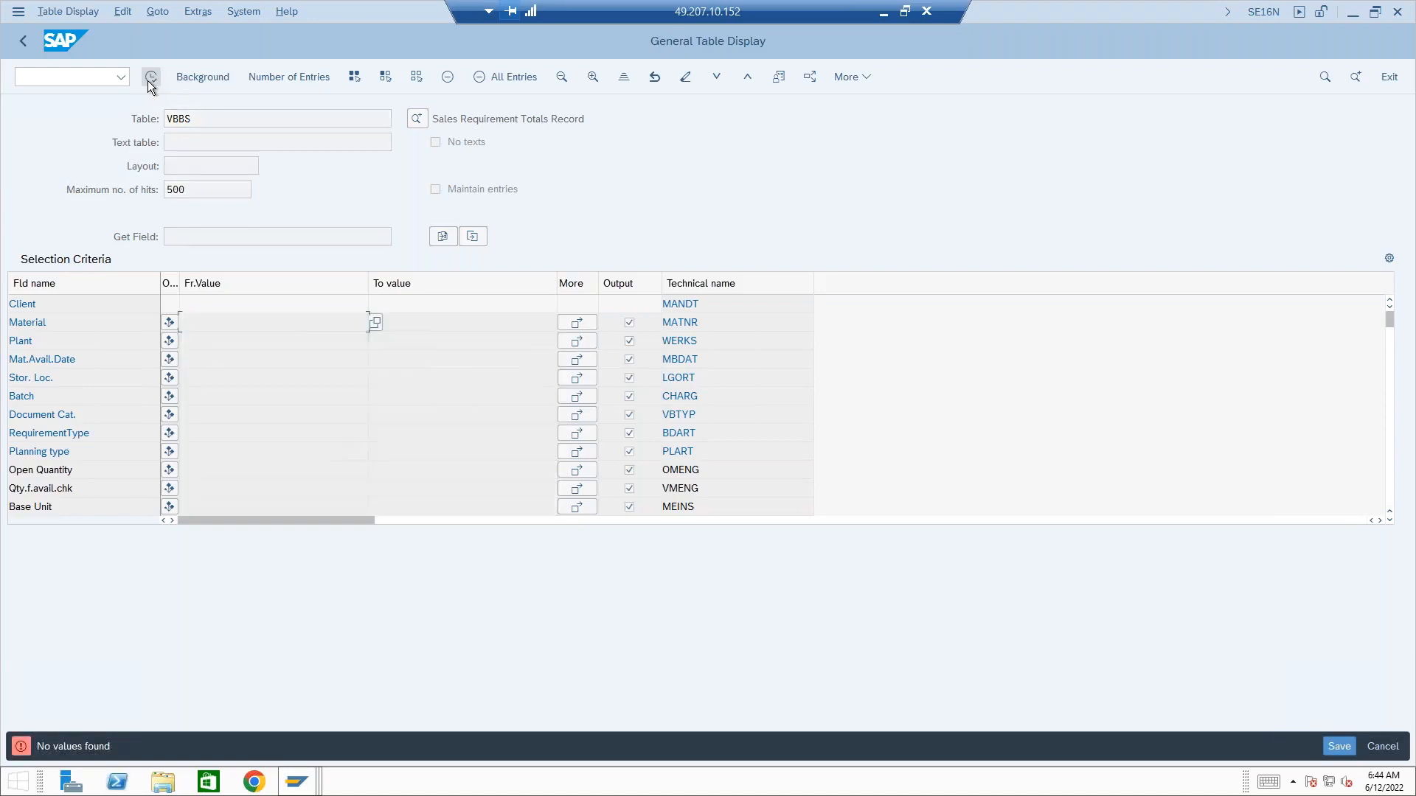
Step: Display the dictionary definition of table VBBS, and close that window to return to the Availability Check Group view
{"action": "left_click", "coordinate": [215, 119]}
{"action": "key", "text": "Return"}
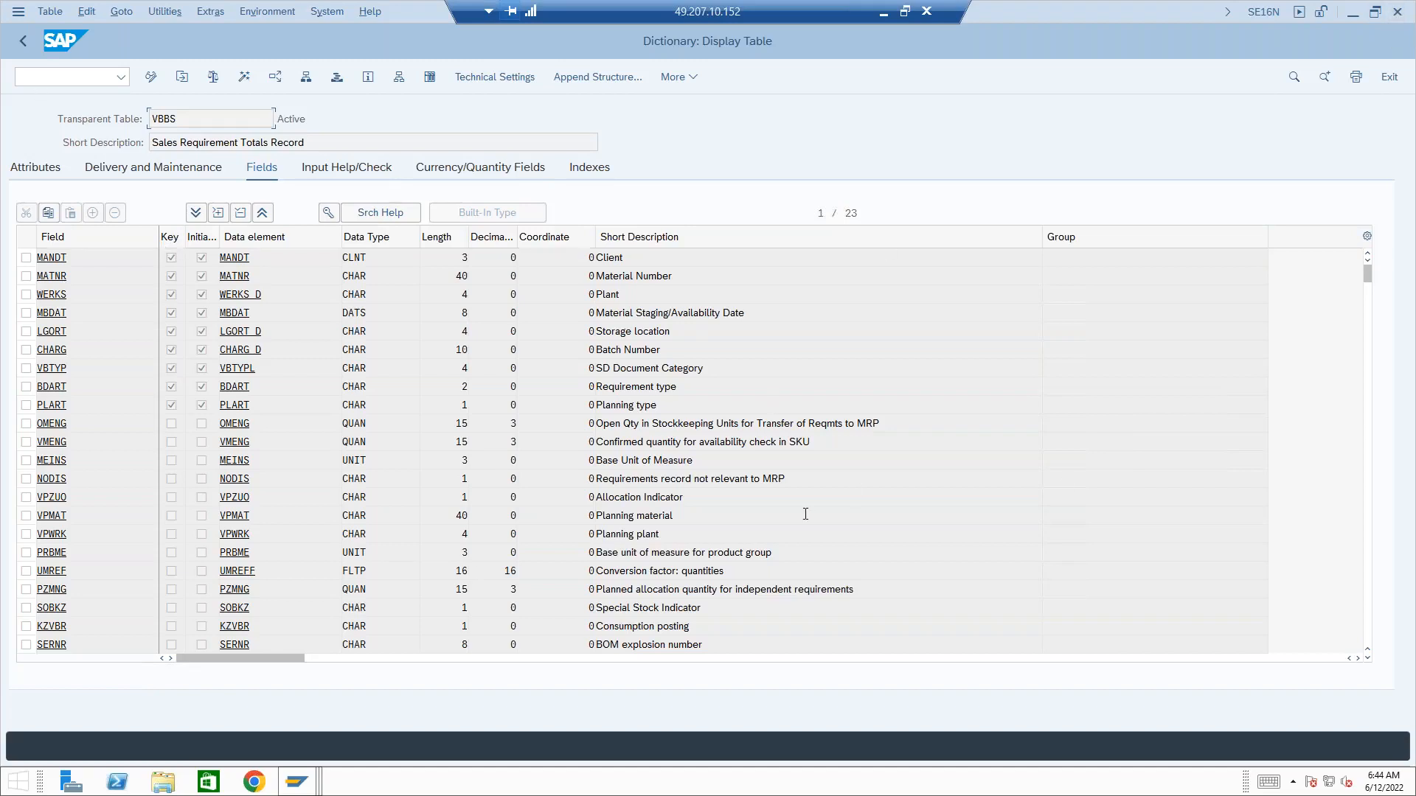
{"action": "mouse_move", "coordinate": [296, 780]}
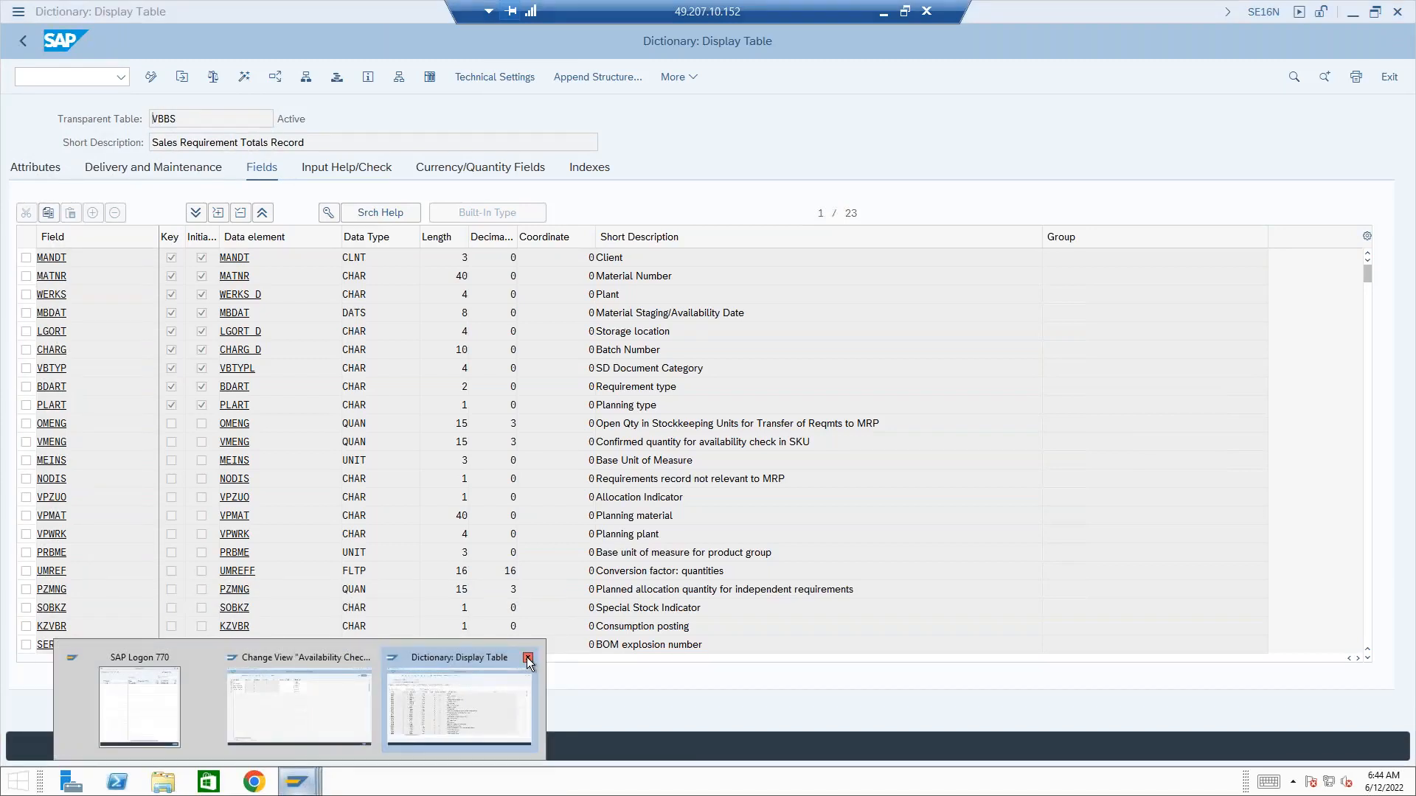
{"action": "left_click", "coordinate": [528, 658]}
{"action": "left_click", "coordinate": [330, 705]}
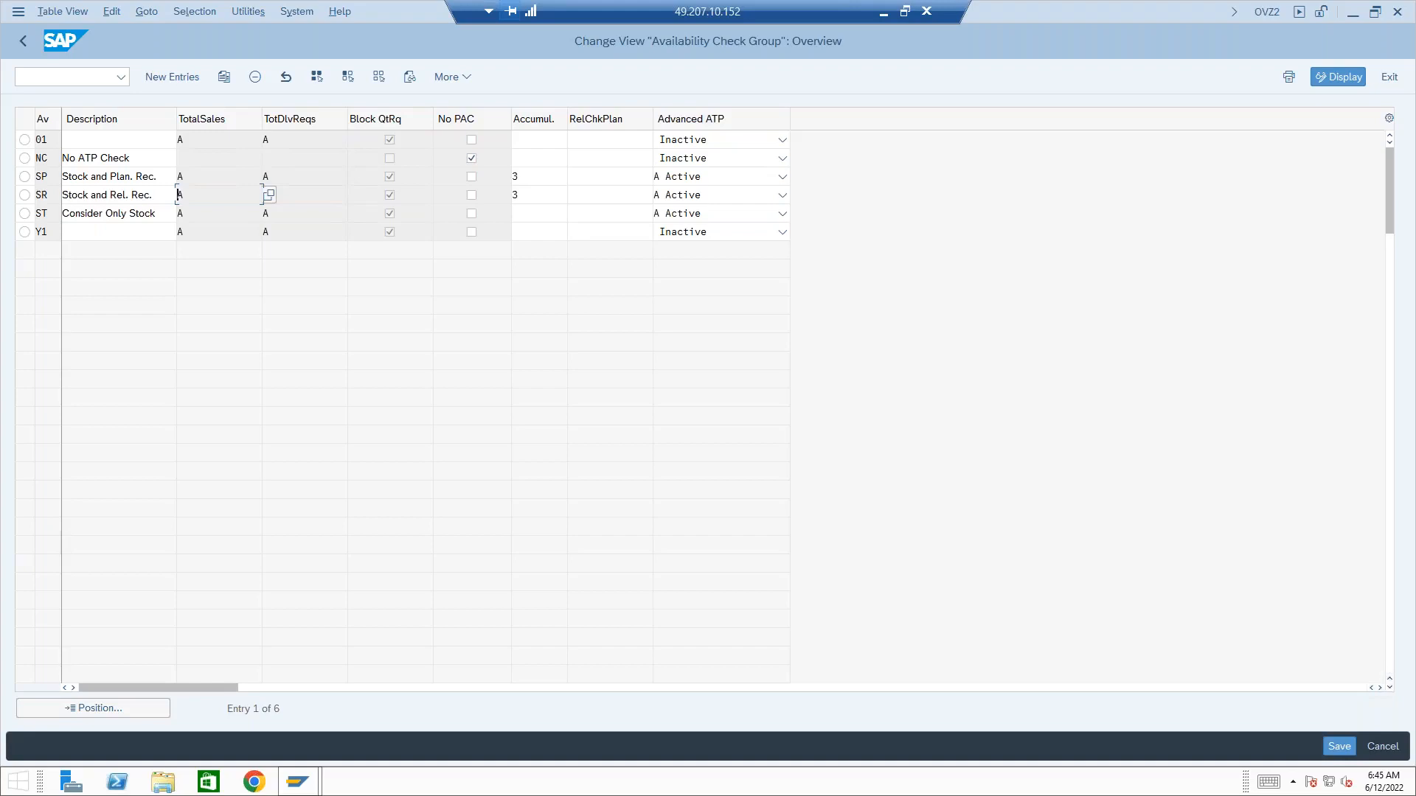
Step: Examine the TotalSales setting of checking group 01 and the entry for checking group Y1
{"action": "left_click", "coordinate": [211, 136]}
{"action": "left_click", "coordinate": [99, 232]}
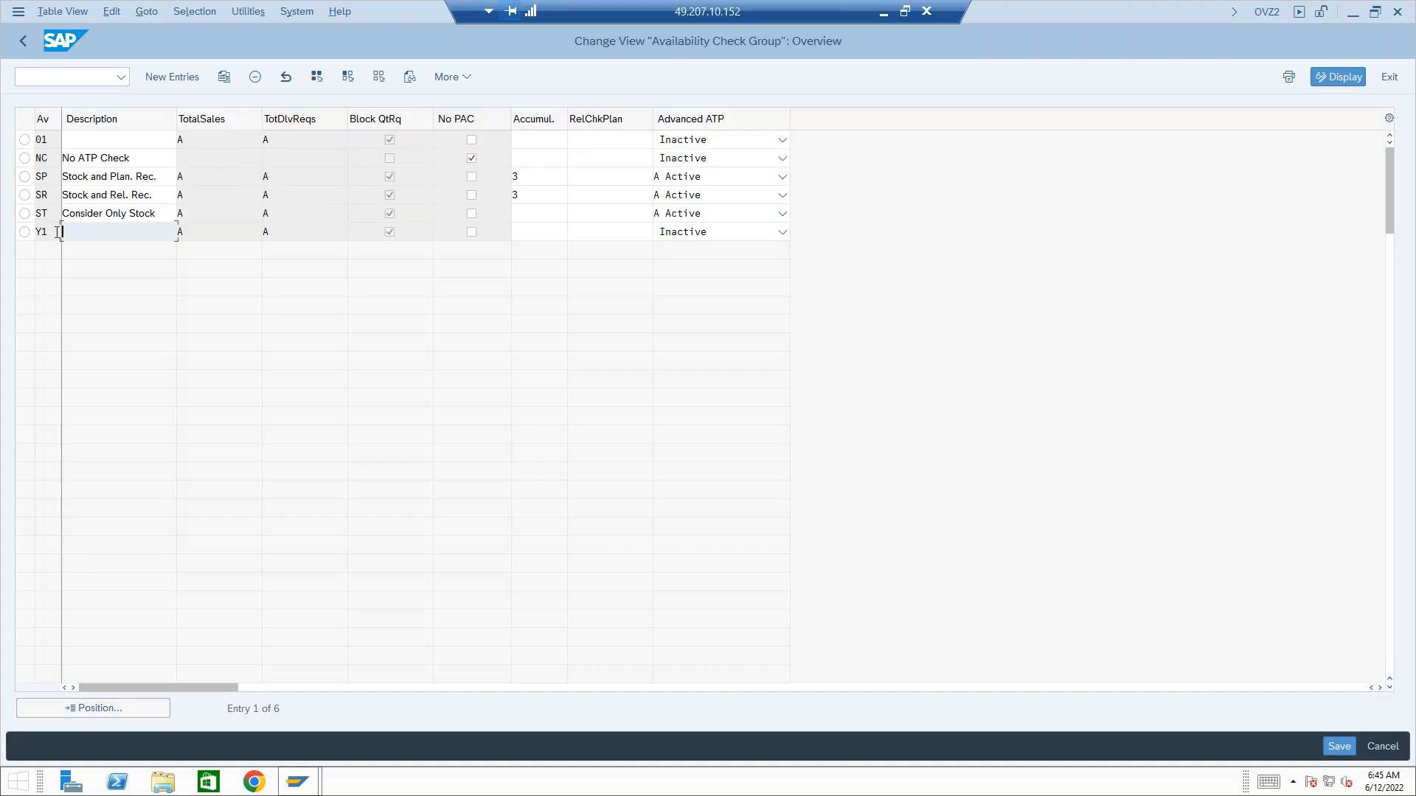
{"action": "left_click", "coordinate": [39, 231]}
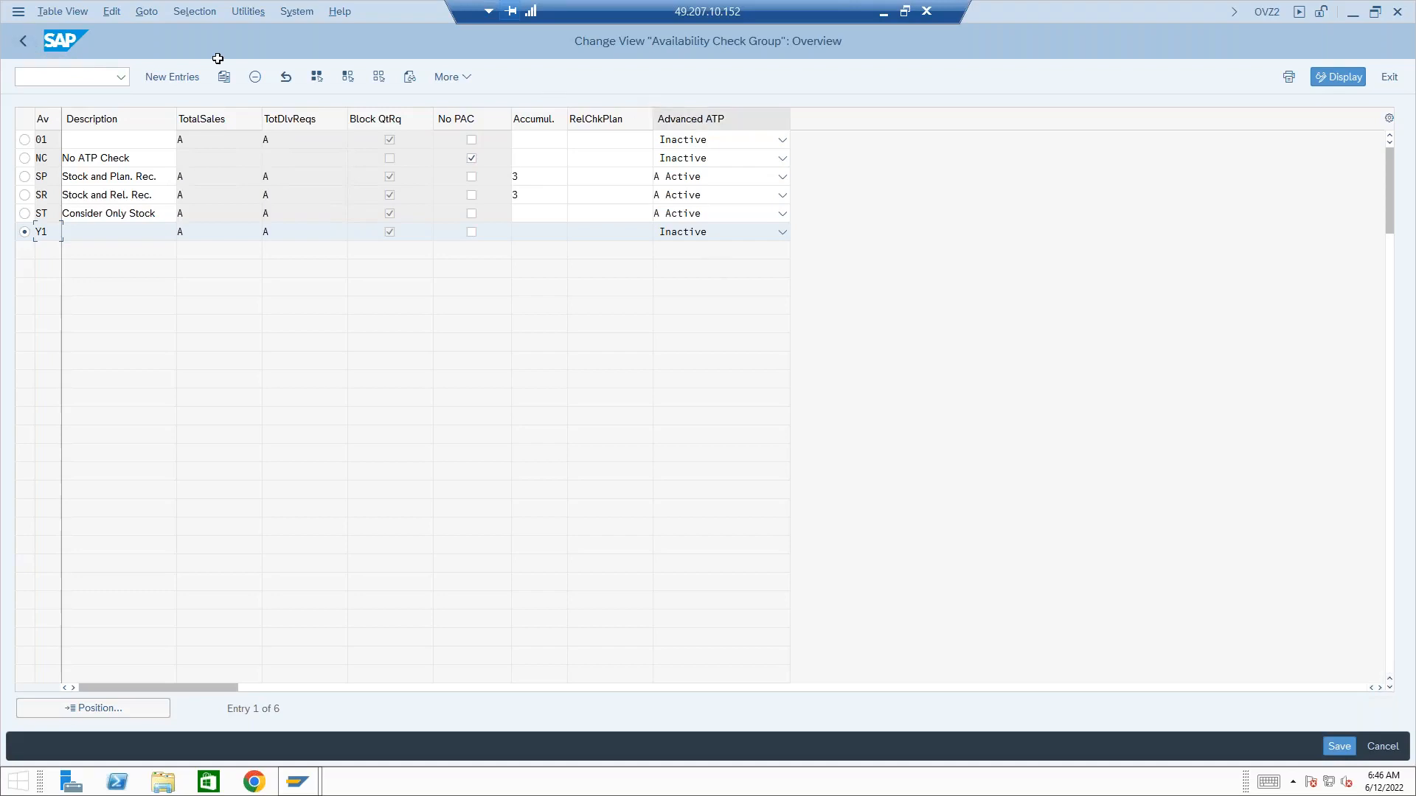
Step: Return to the IMG structure and expand Advanced Available-to-Promise (aATP) under Cross-Application Components
{"action": "left_click", "coordinate": [25, 43]}
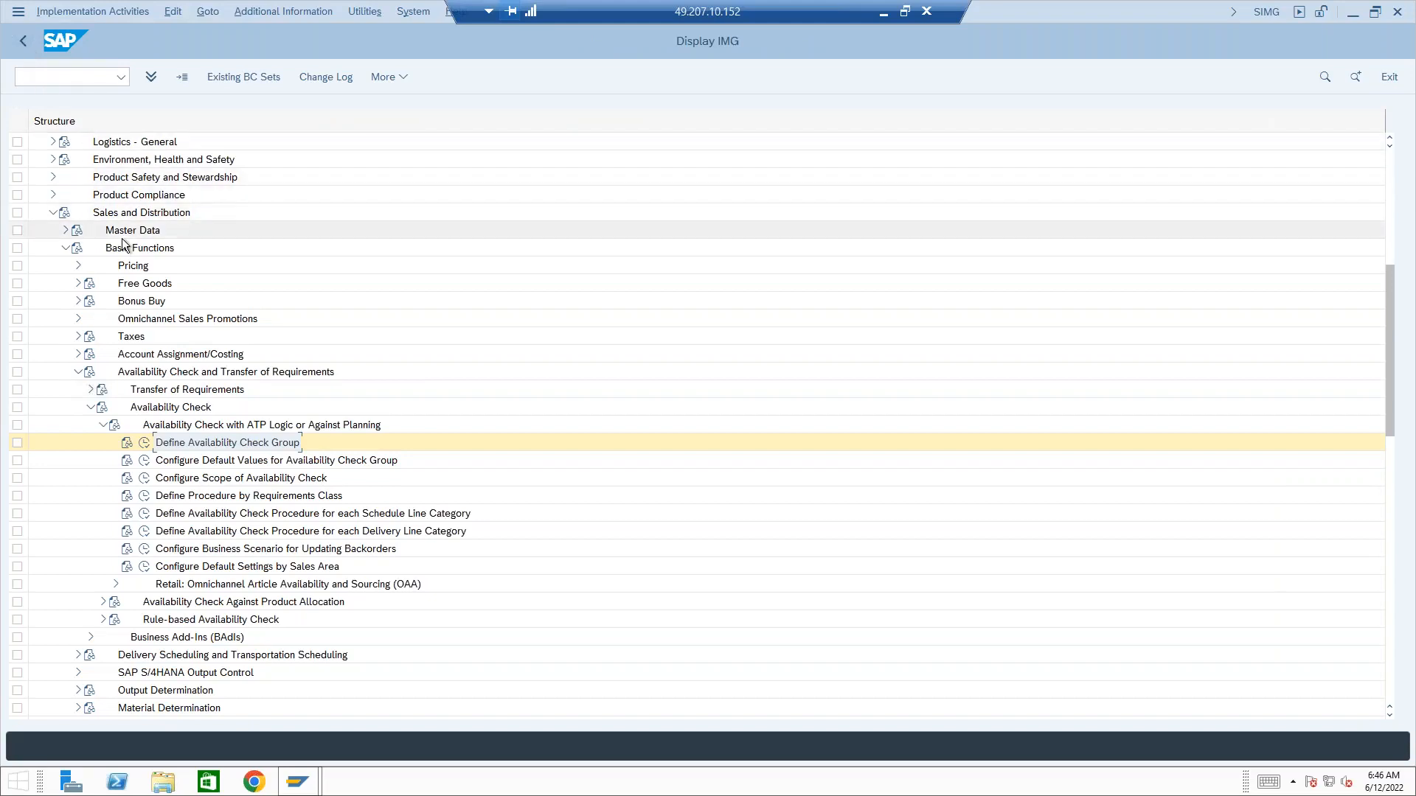
{"action": "scroll", "coordinate": [122, 237], "scroll_direction": "up", "scroll_amount": 5}
{"action": "scroll", "coordinate": [122, 237], "scroll_direction": "up", "scroll_amount": 2}
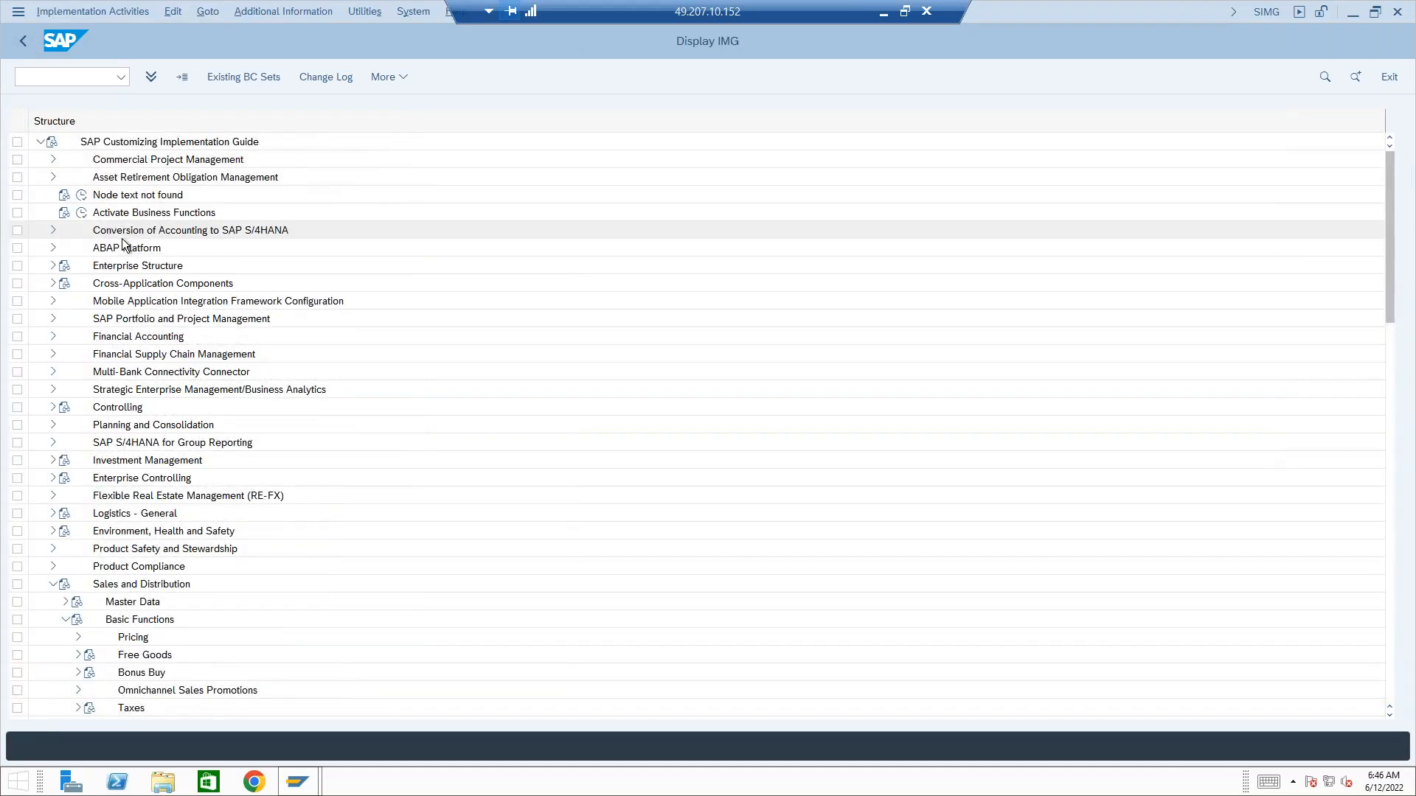
{"action": "left_click", "coordinate": [53, 285]}
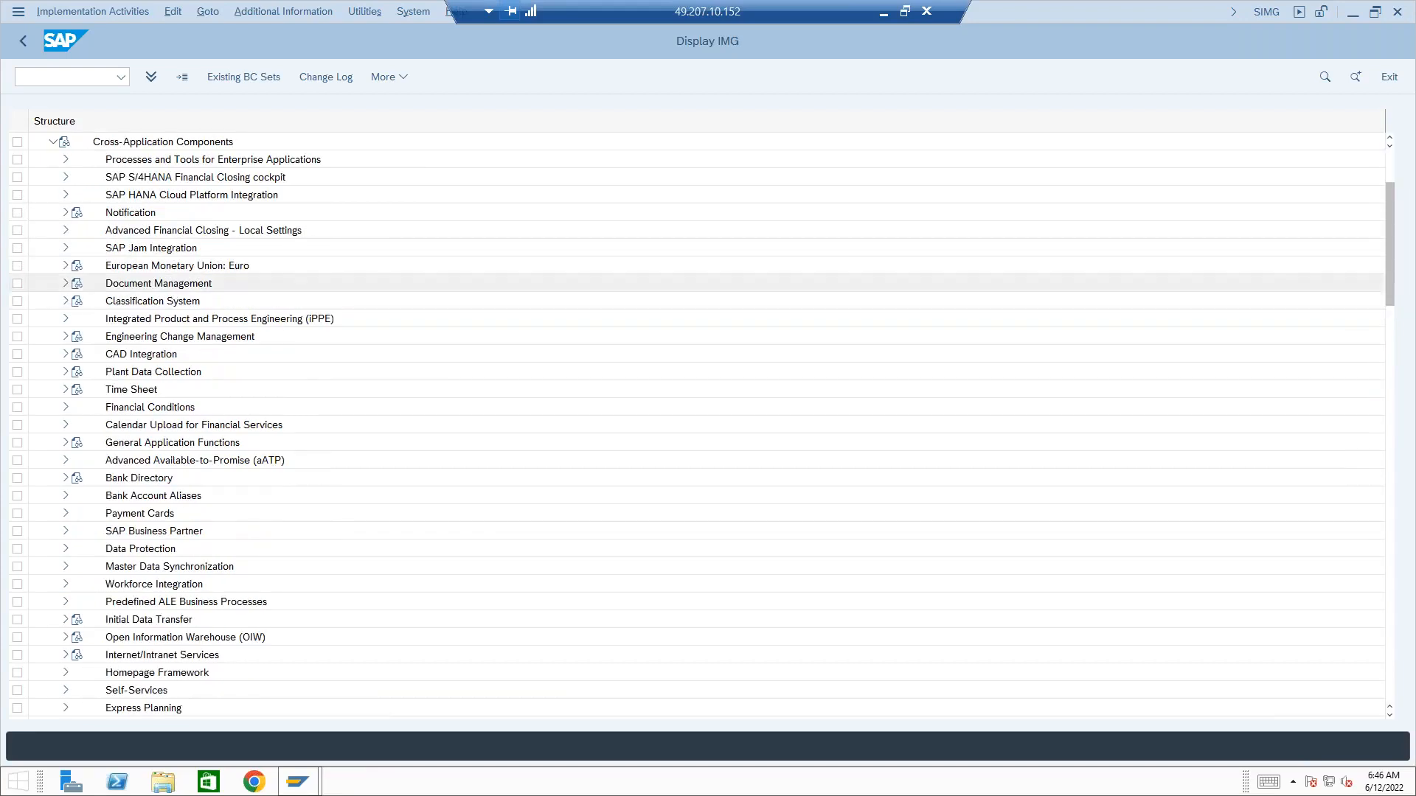
{"action": "left_click", "coordinate": [232, 462]}
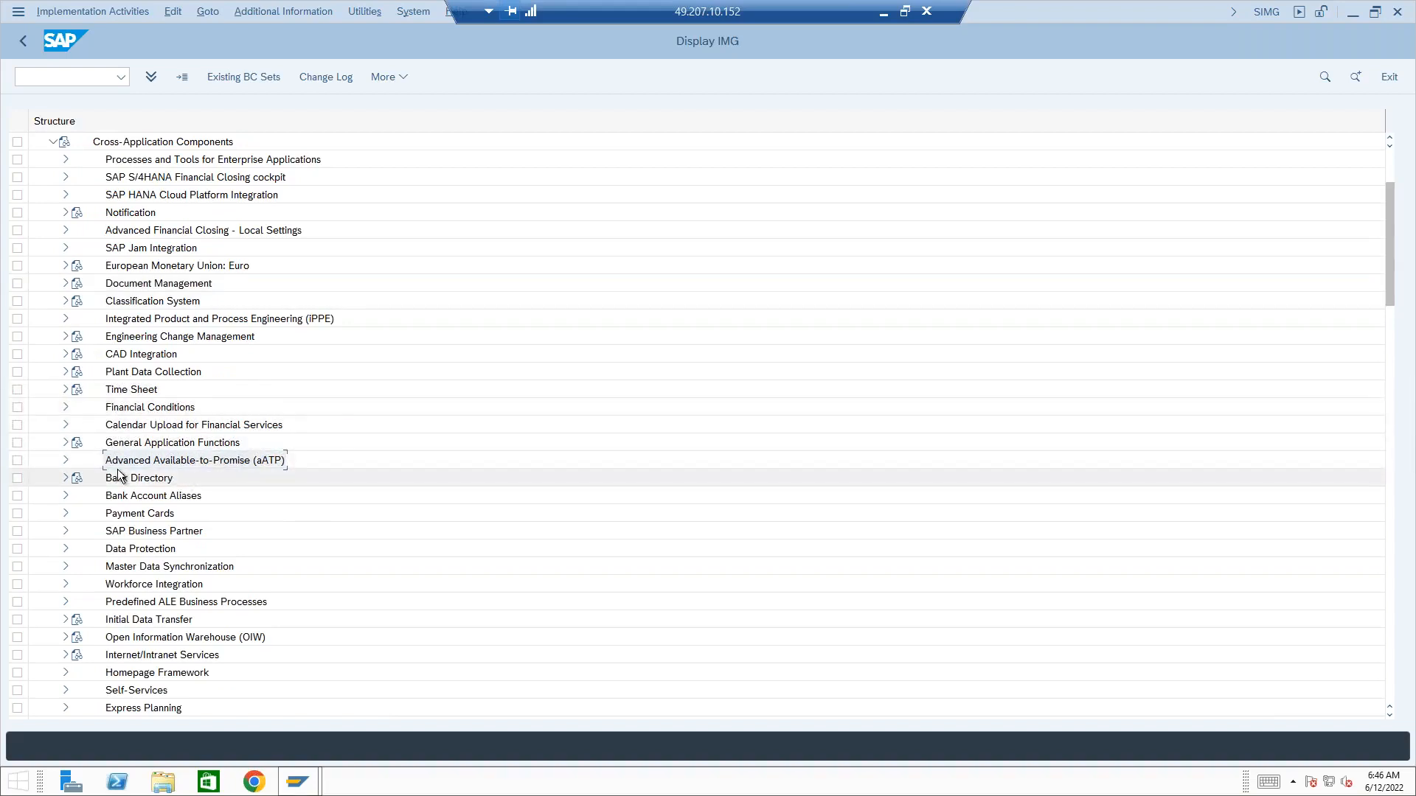
{"action": "left_click", "coordinate": [67, 460]}
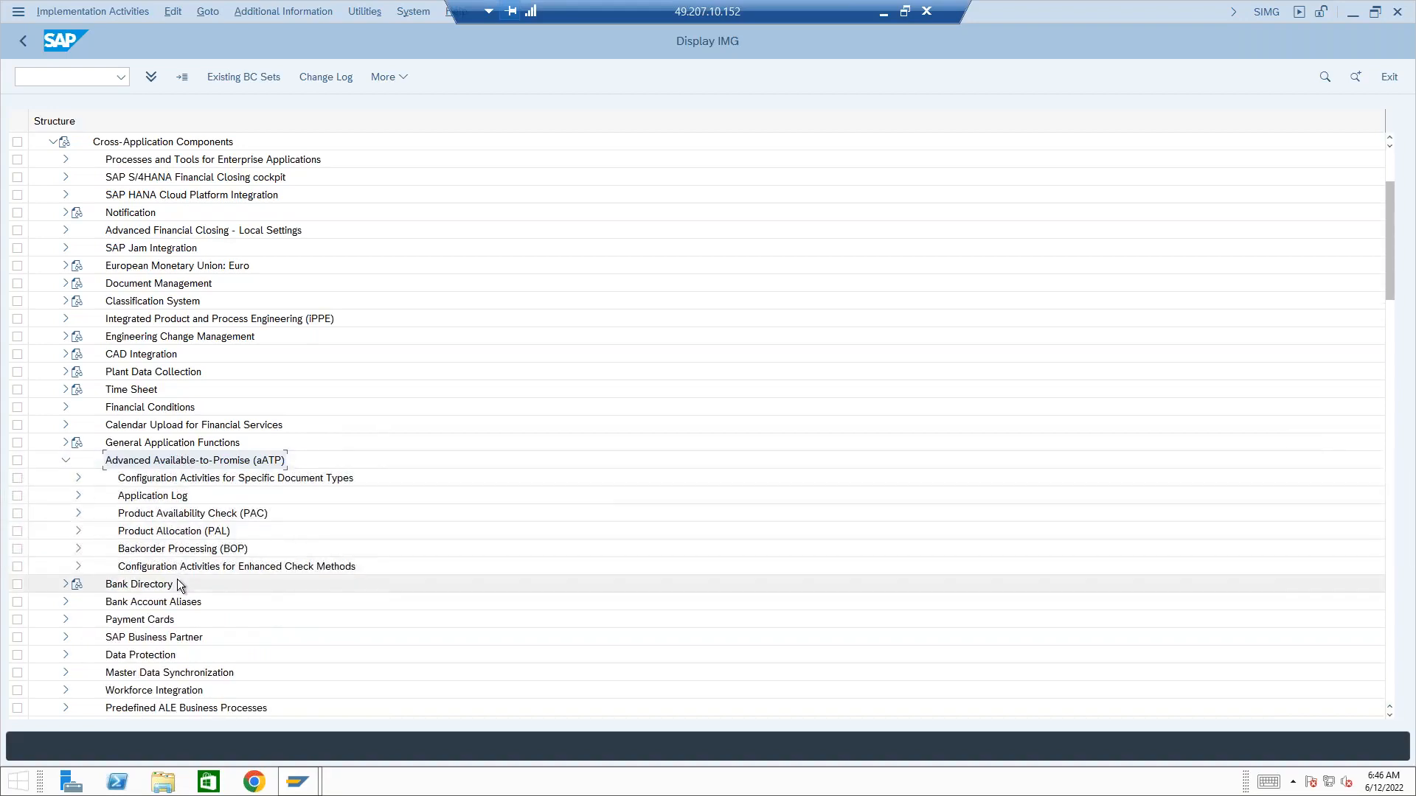
Step: Look at the document types under the aATP document-specific configuration activities, and collapse and reopen the aATP node
{"action": "left_click", "coordinate": [78, 478]}
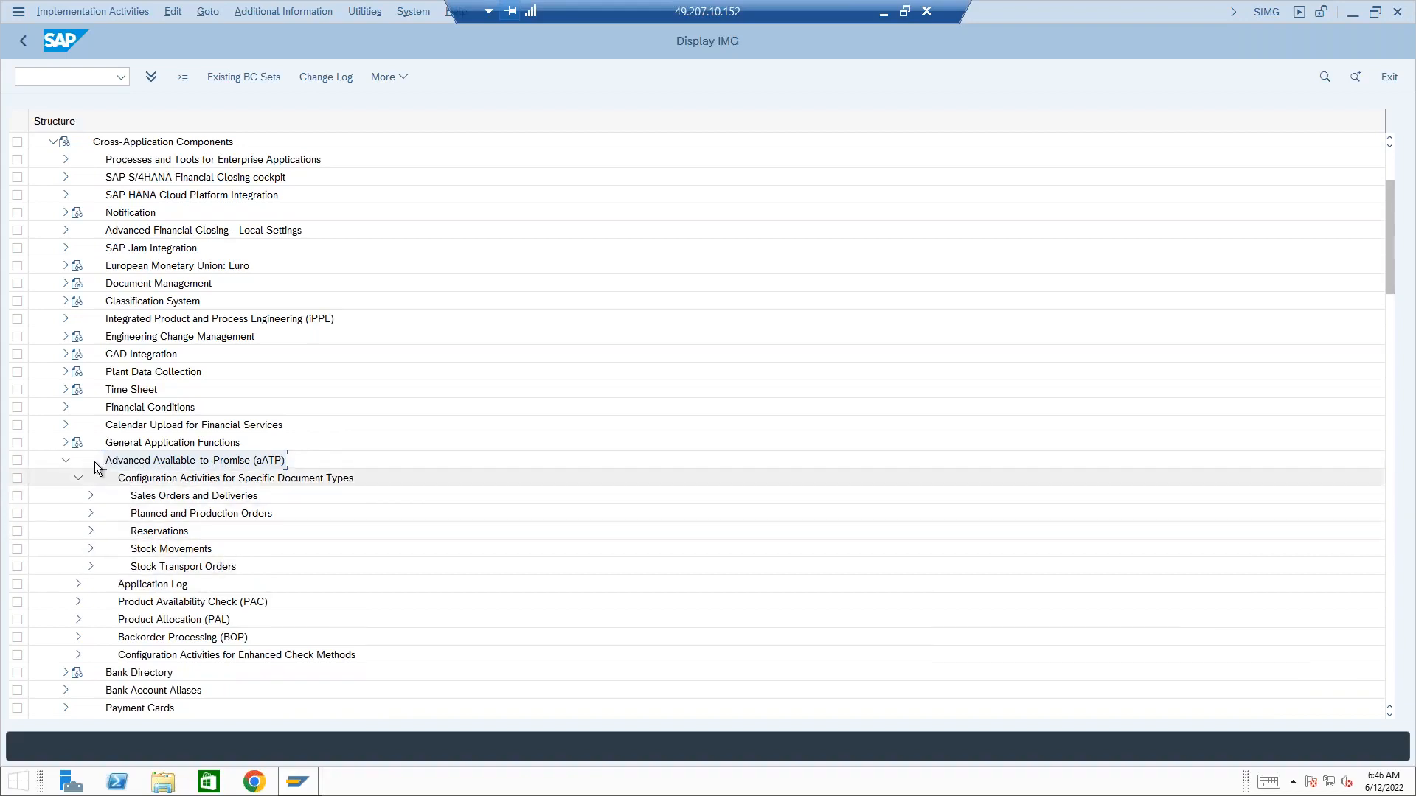
{"action": "left_click", "coordinate": [67, 461]}
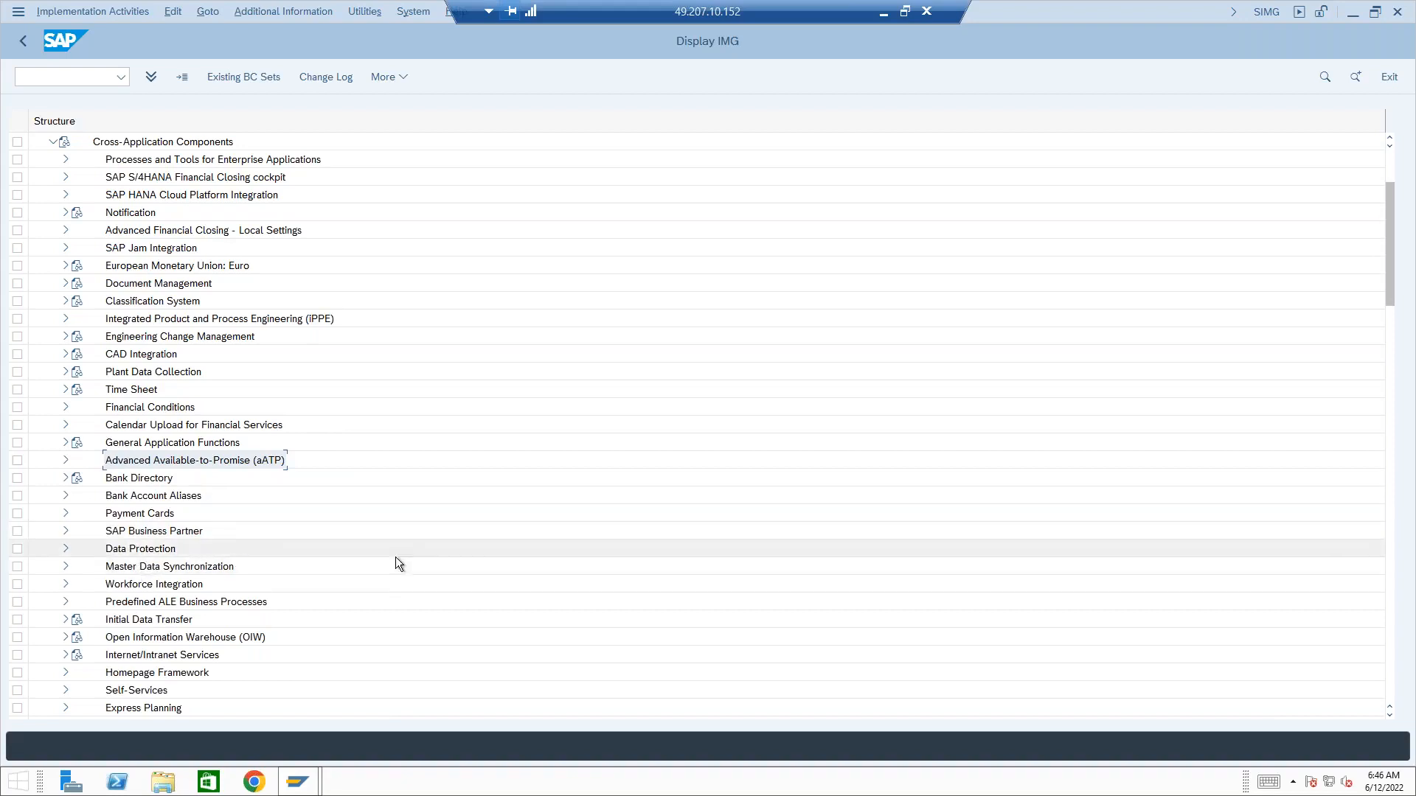
{"action": "scroll", "coordinate": [489, 558], "scroll_direction": "down", "scroll_amount": 3}
{"action": "scroll", "coordinate": [489, 563], "scroll_direction": "down", "scroll_amount": 1}
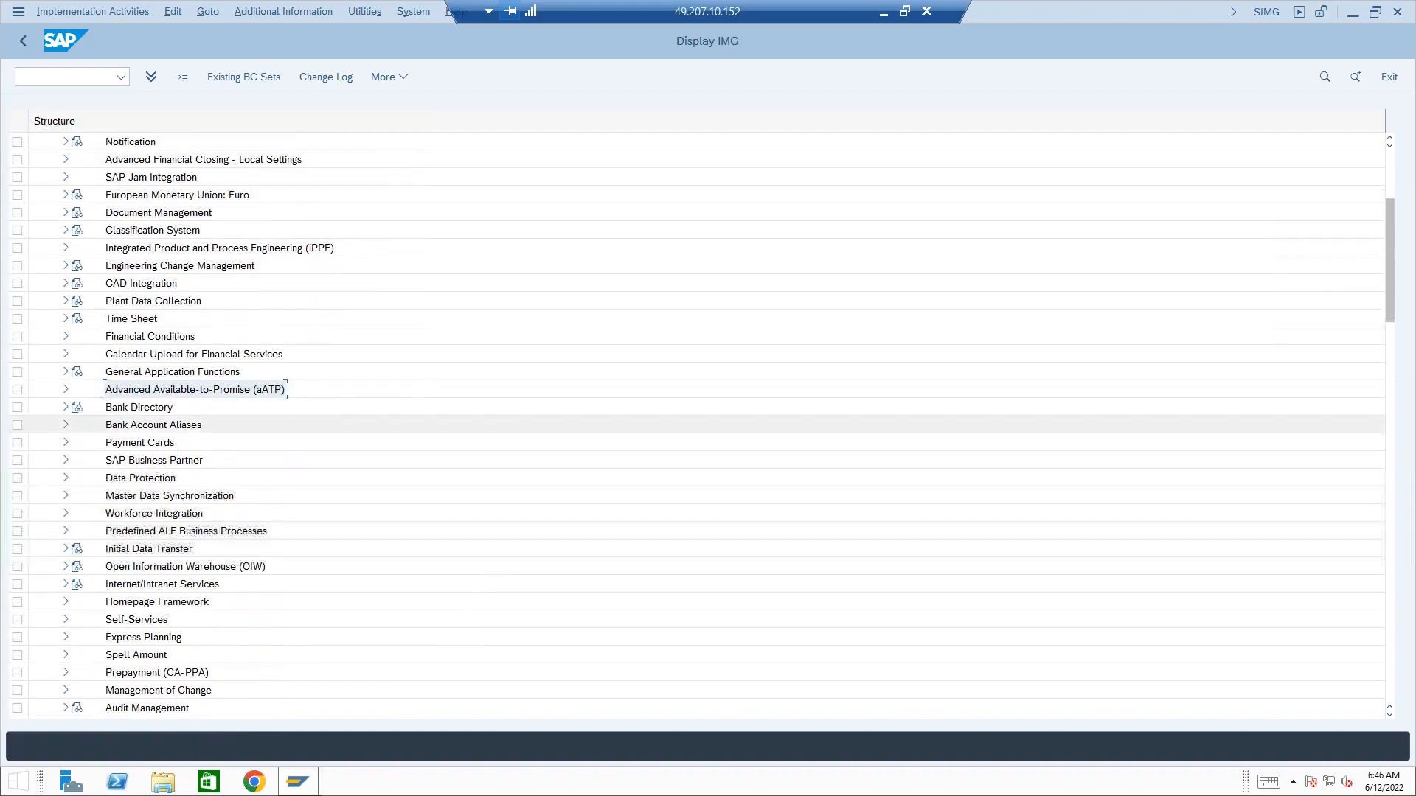
{"action": "left_click", "coordinate": [66, 390]}
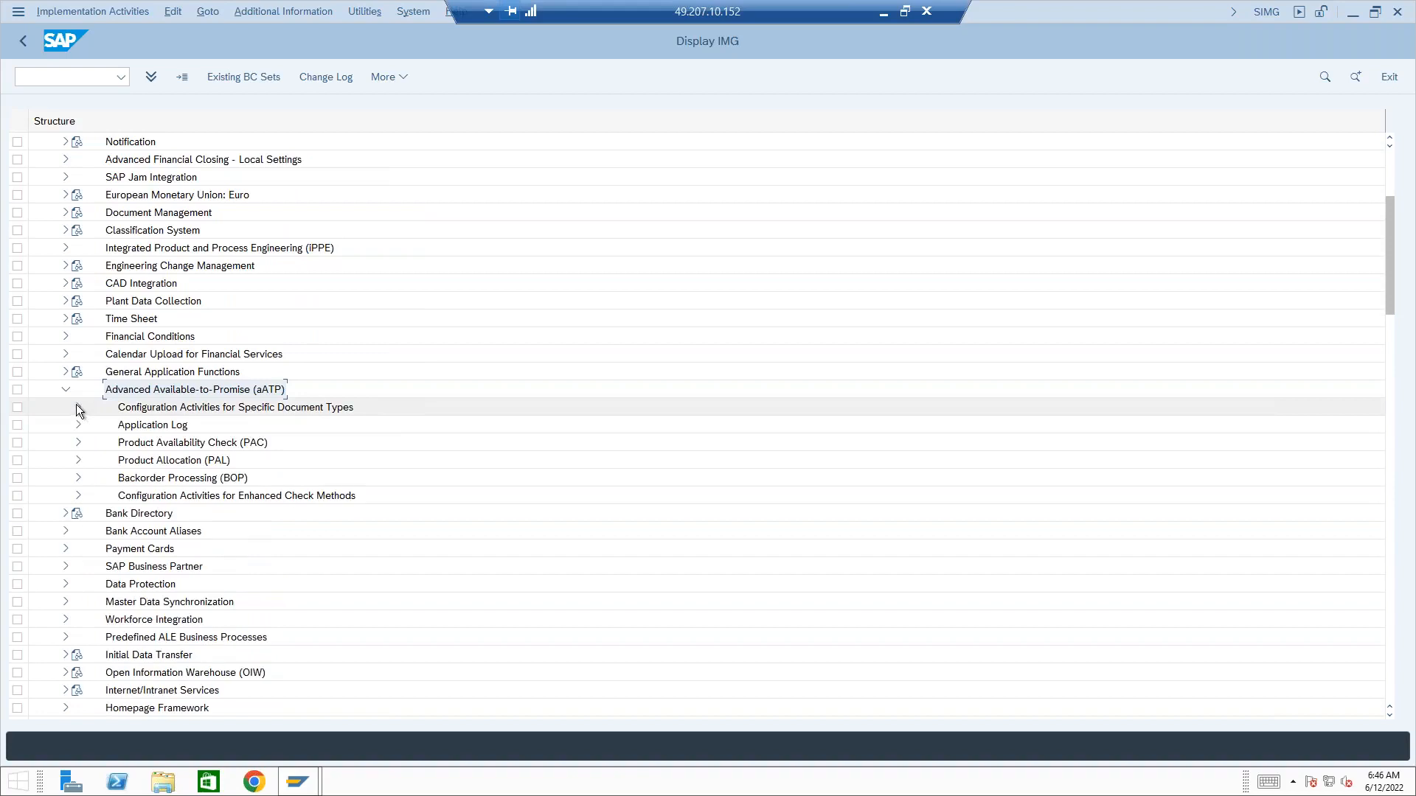
Step: Review the Product Allocation (PAL) and Backorder Processing (BOP) nodes and the document types under Configuration Activities for Specific Document Types
{"action": "left_click", "coordinate": [154, 464]}
{"action": "left_click", "coordinate": [146, 454]}
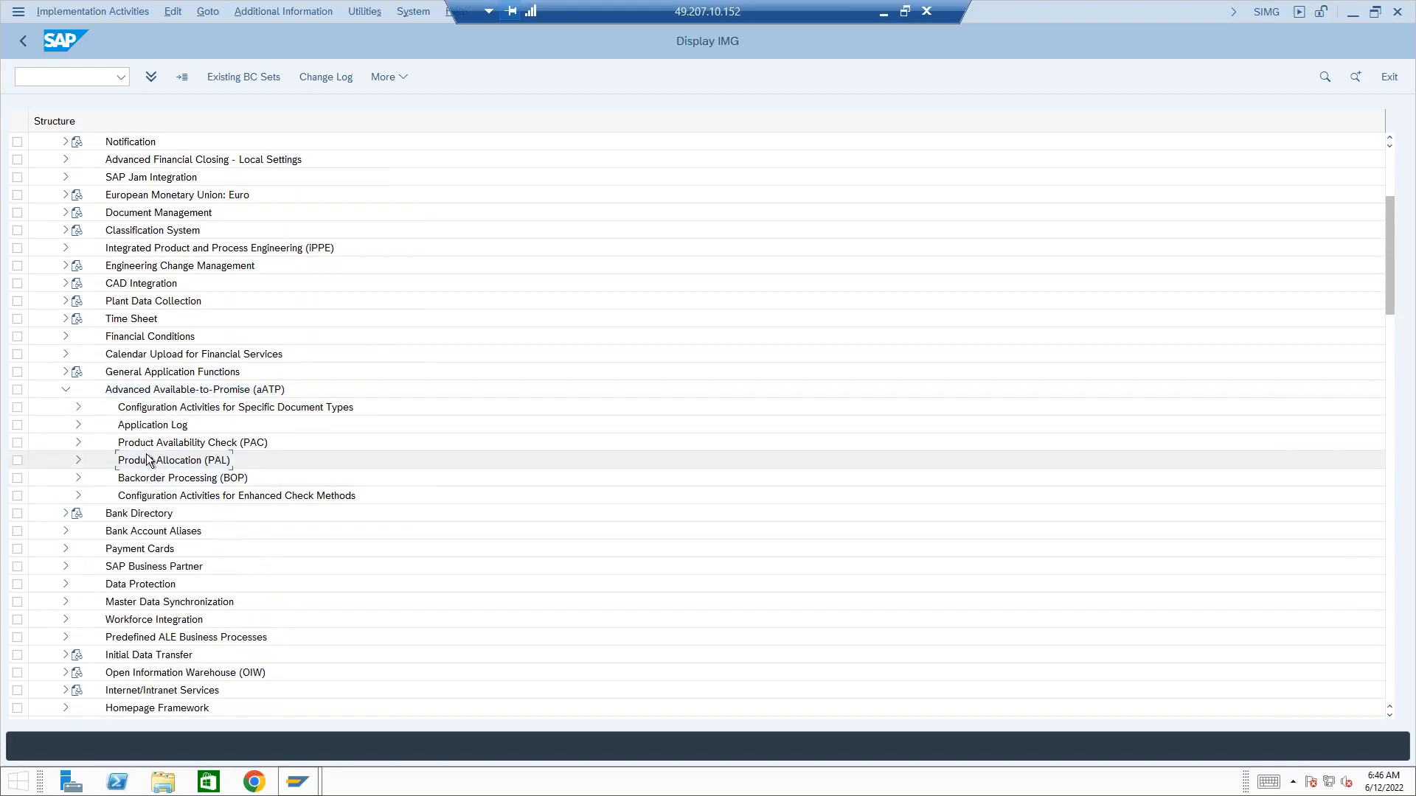
{"action": "left_click", "coordinate": [153, 474]}
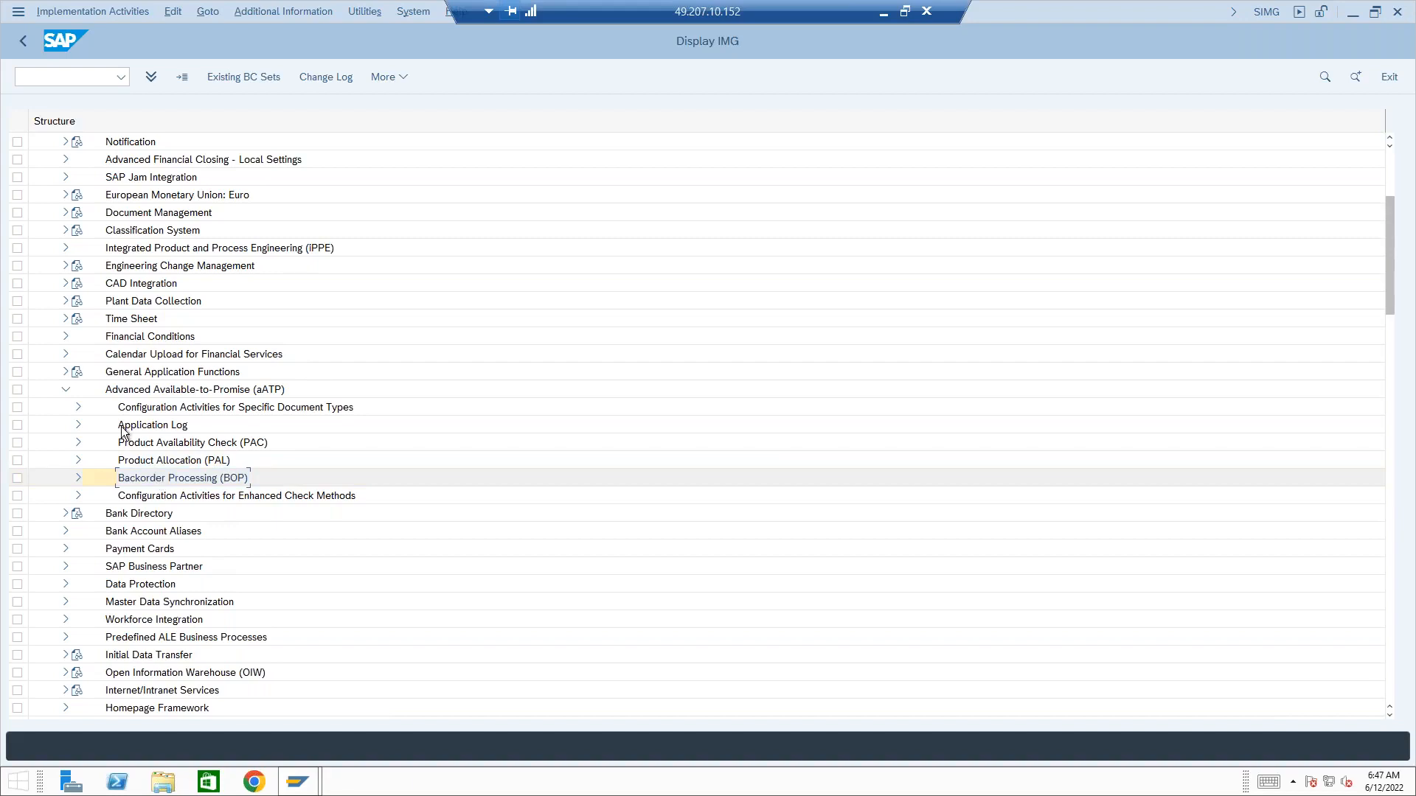
{"action": "left_click", "coordinate": [79, 408]}
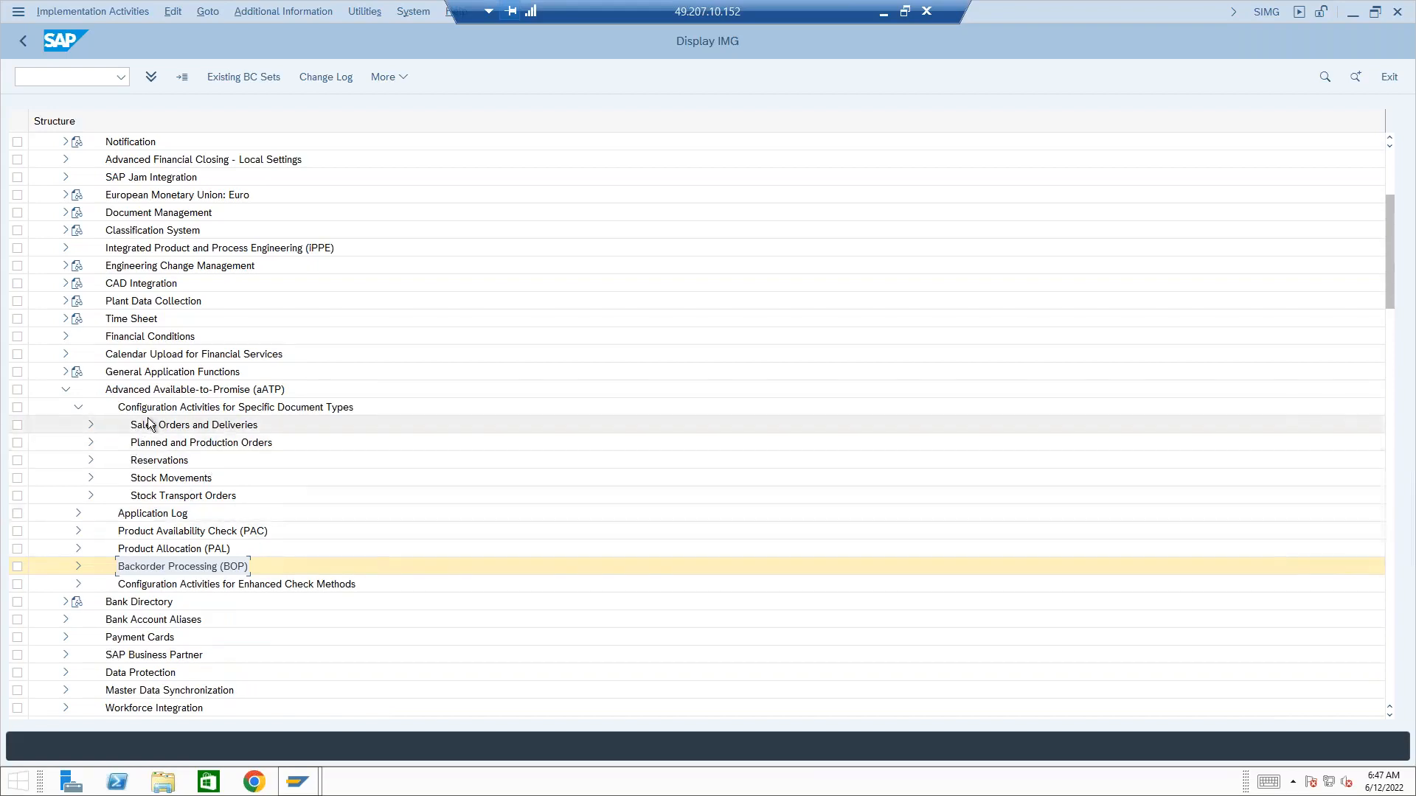
{"action": "left_click", "coordinate": [78, 407]}
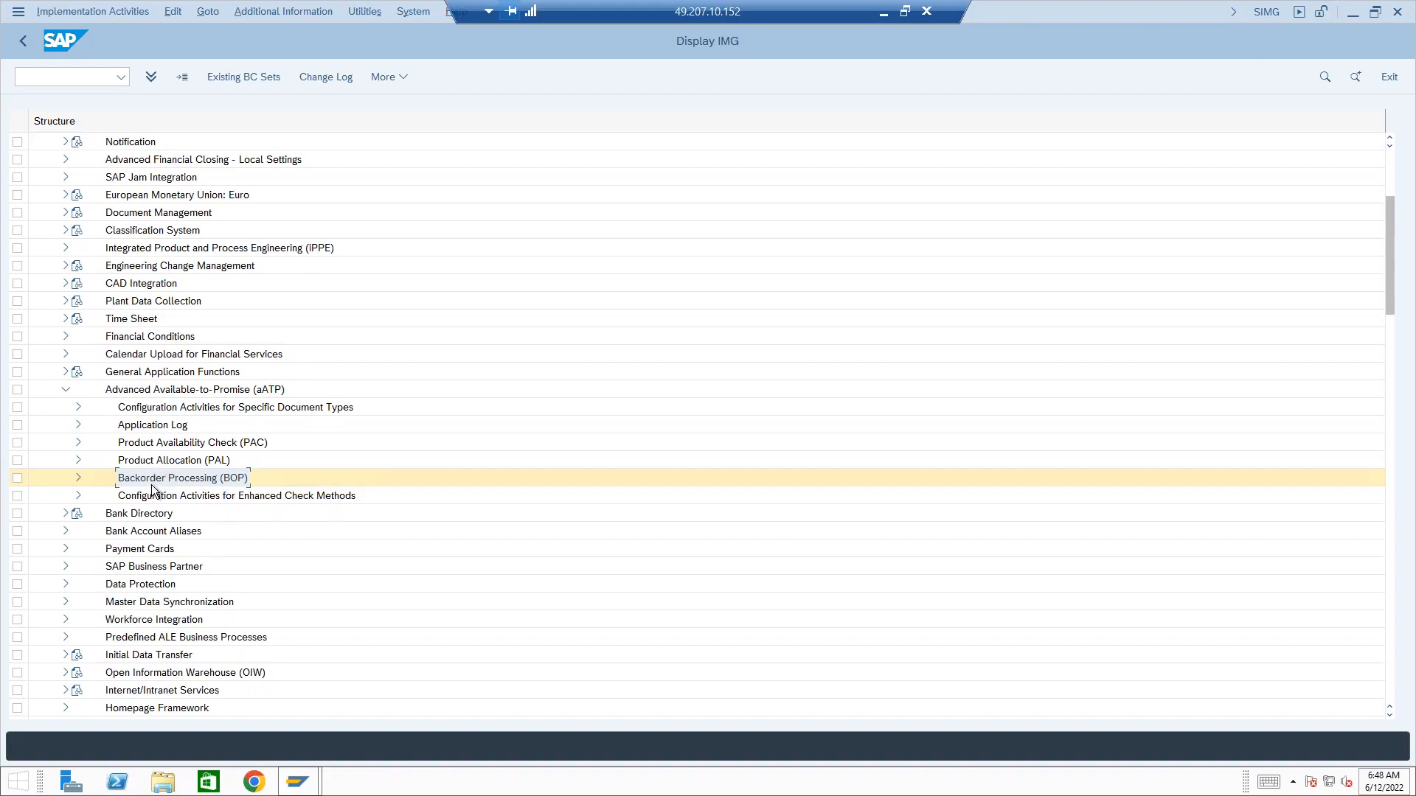
Step: Open the Activate Product Allocation activity under Product Allocation (PAL) and check the available activation options without changing the setting
{"action": "left_click", "coordinate": [142, 462]}
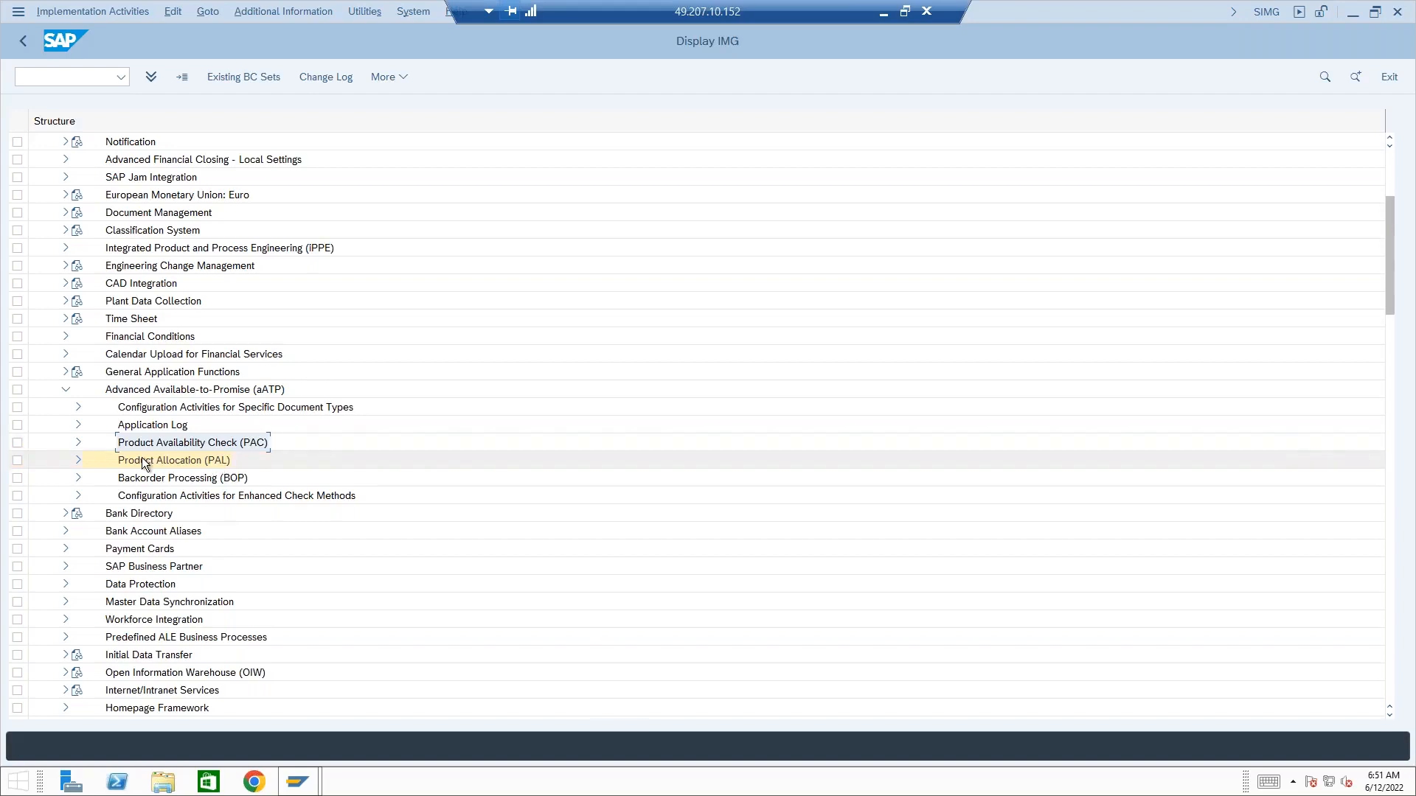
{"action": "left_click", "coordinate": [78, 458]}
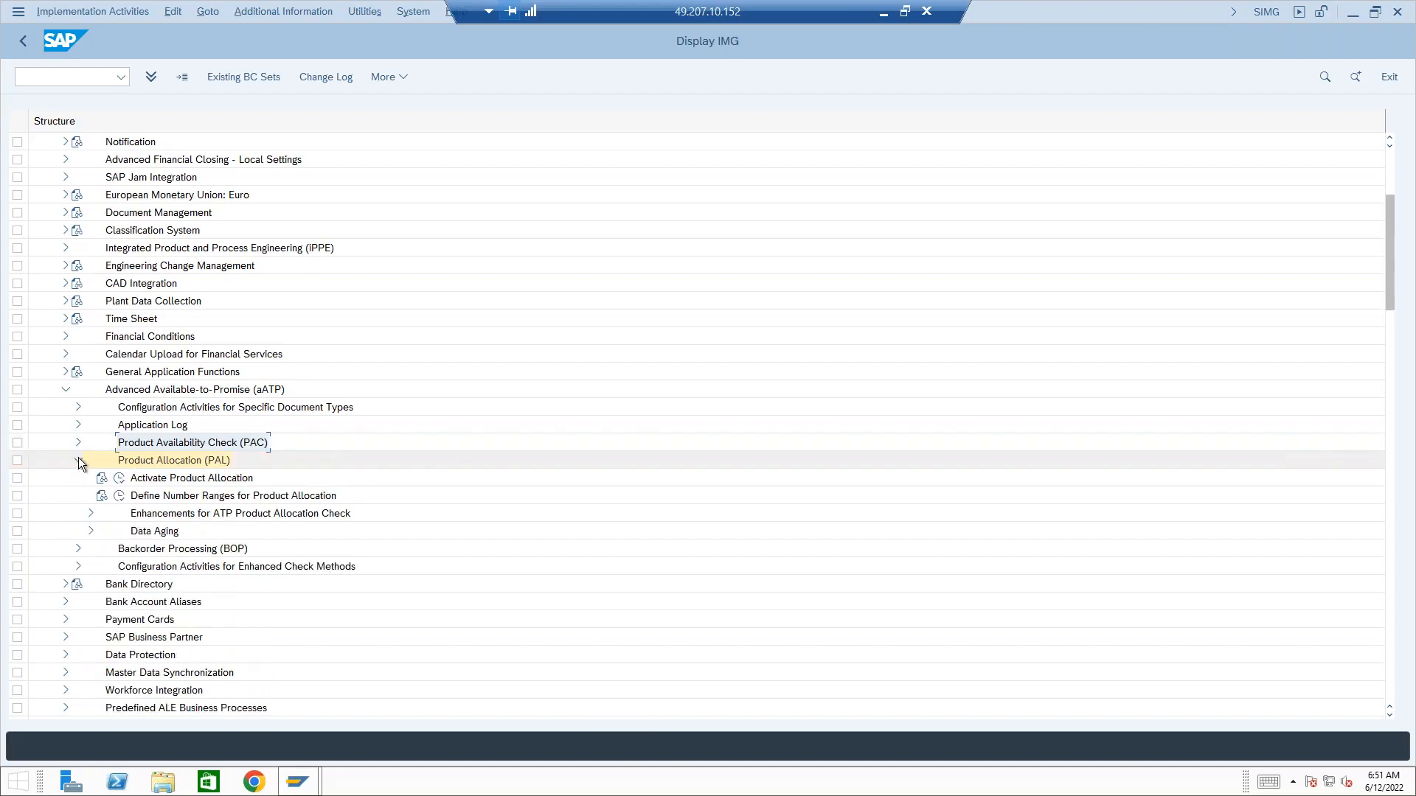
{"action": "left_click", "coordinate": [120, 480]}
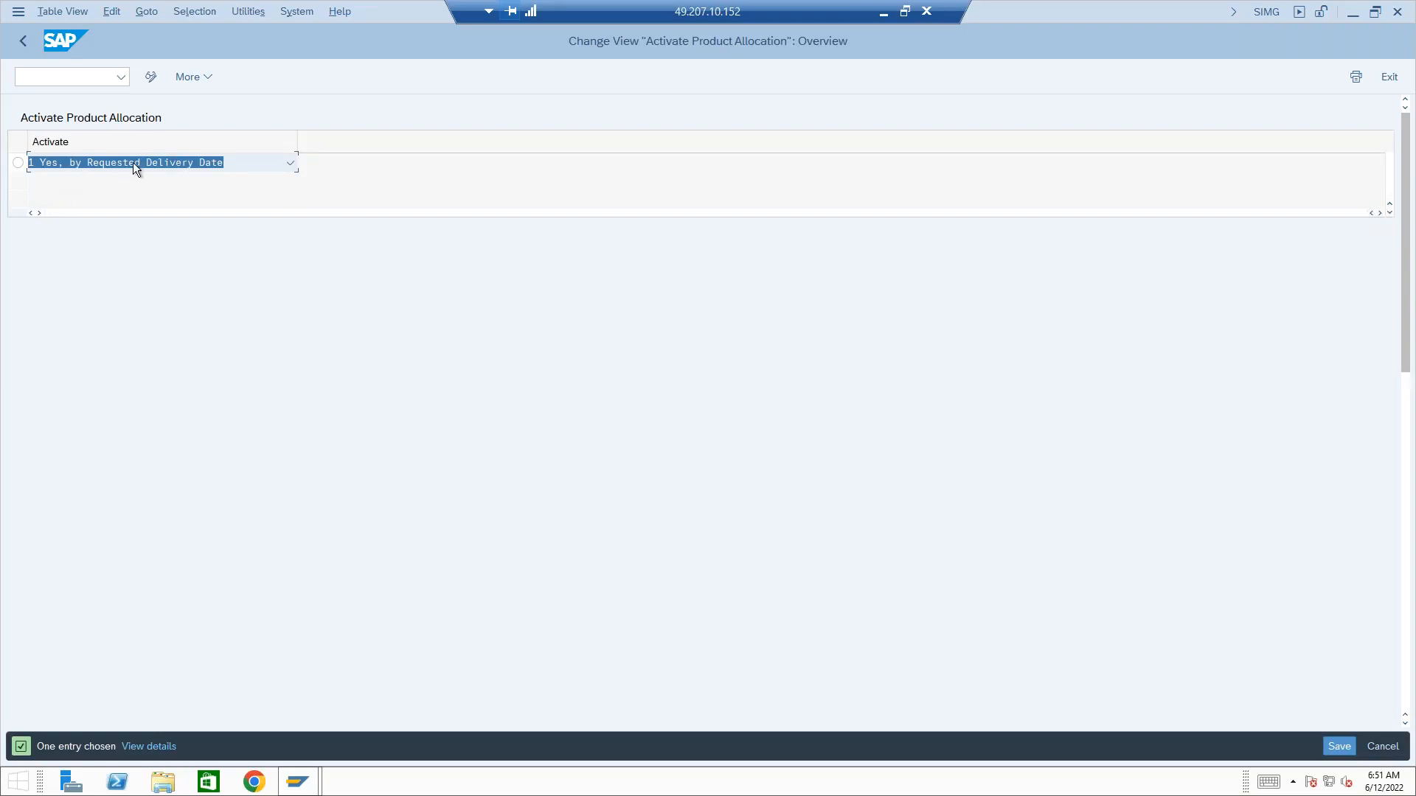
{"action": "left_click", "coordinate": [291, 163]}
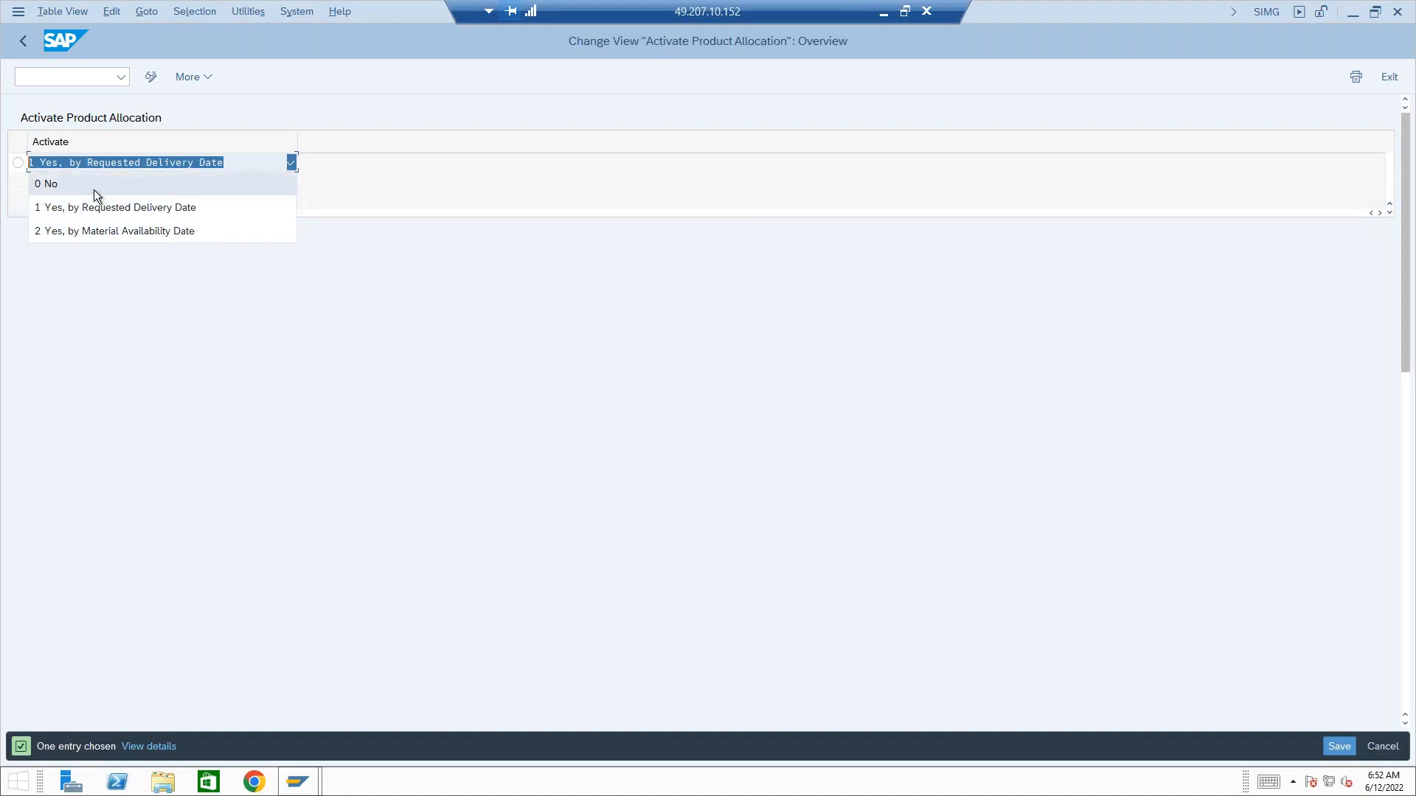
{"action": "left_click", "coordinate": [294, 310]}
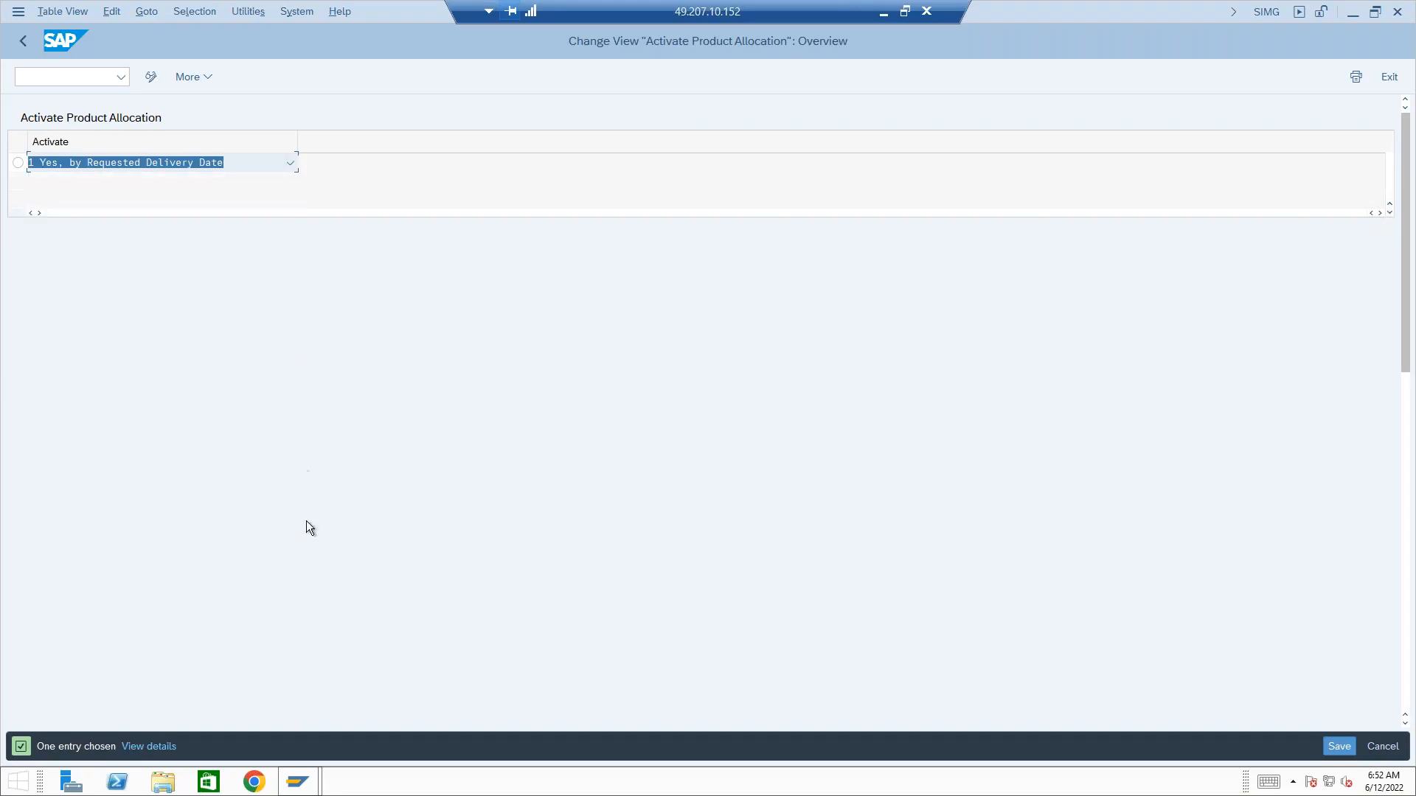
Step: Switch to Chrome, open the SAP Fiori Launchpad Application Manager for client 800, and log on with the user name and password
{"action": "left_click", "coordinate": [255, 781]}
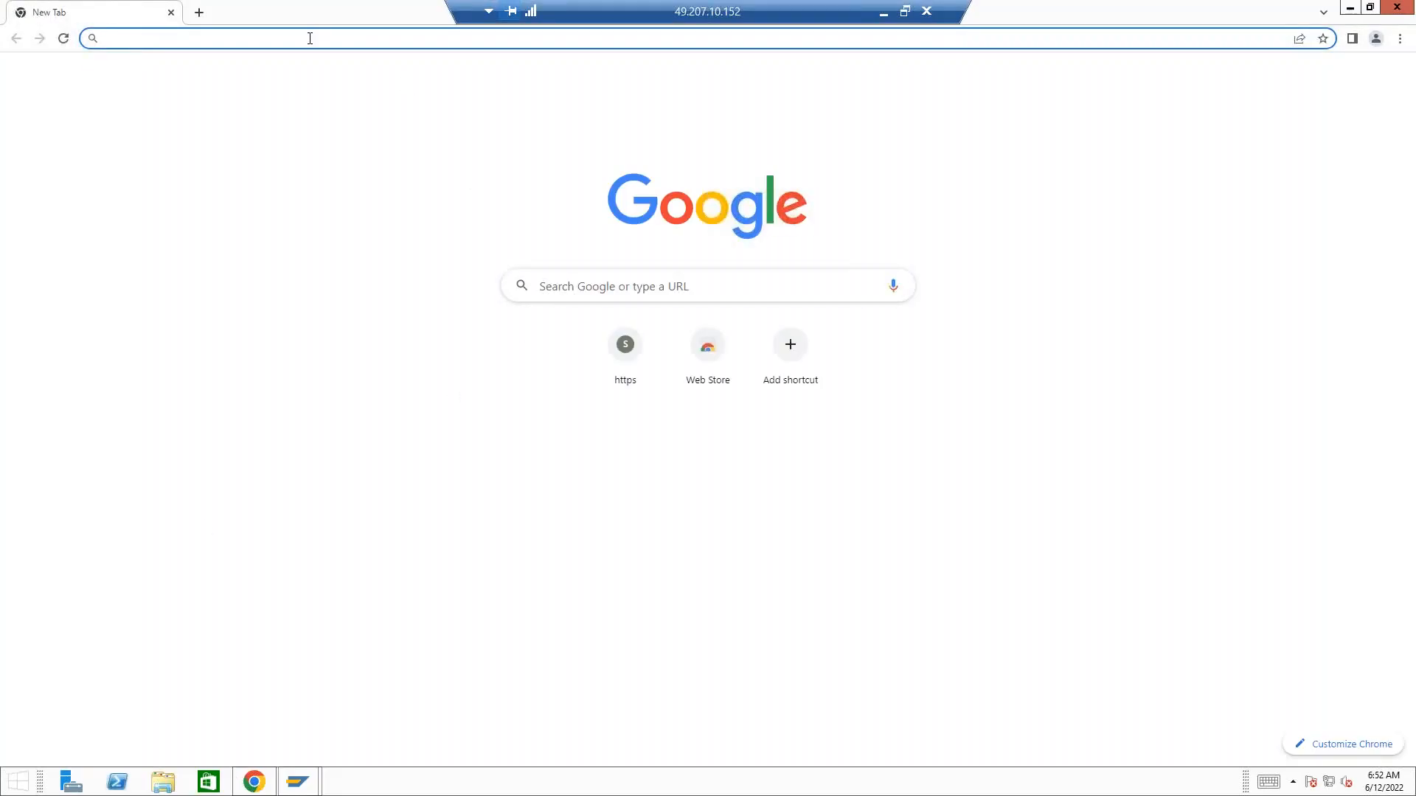
{"action": "type", "text": "fi"}
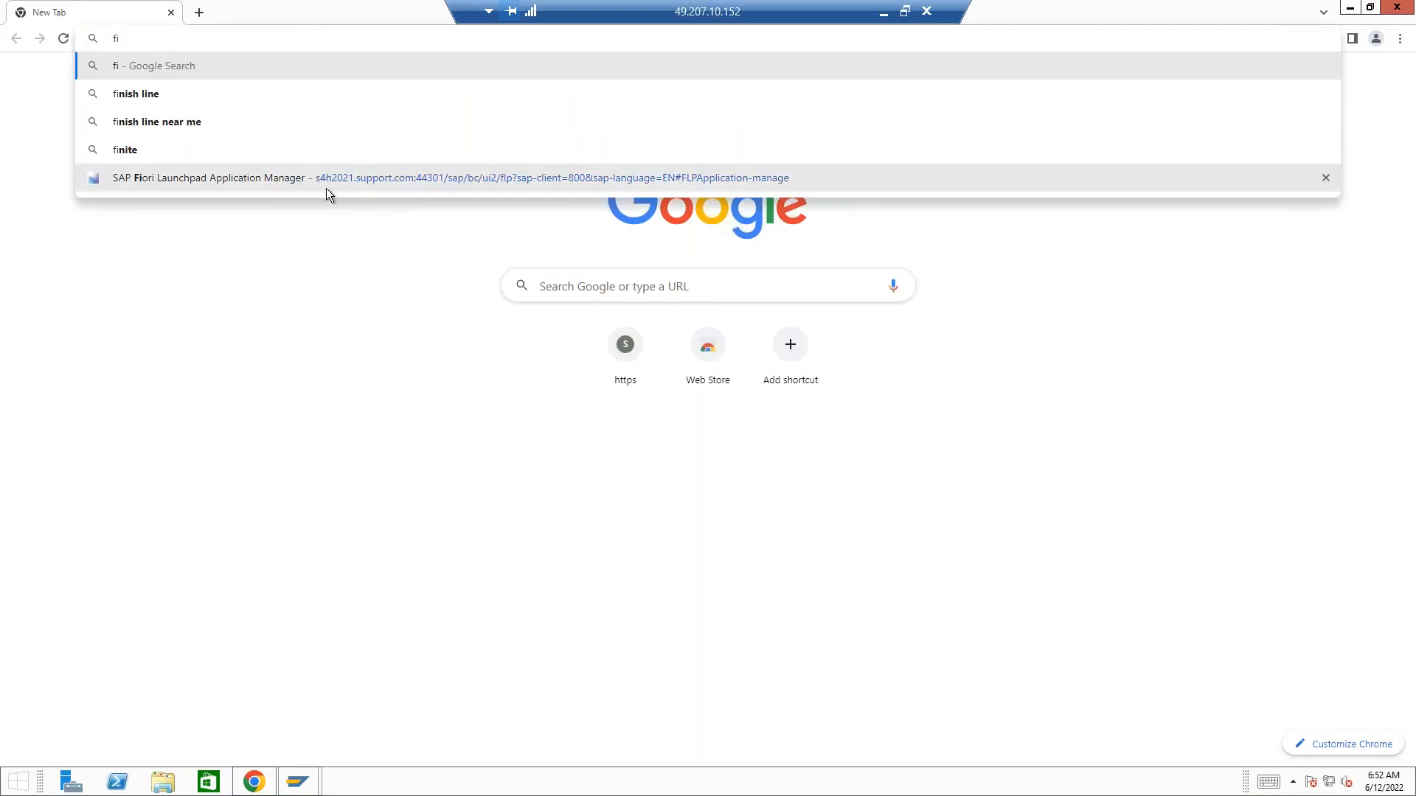
{"action": "left_click", "coordinate": [302, 184]}
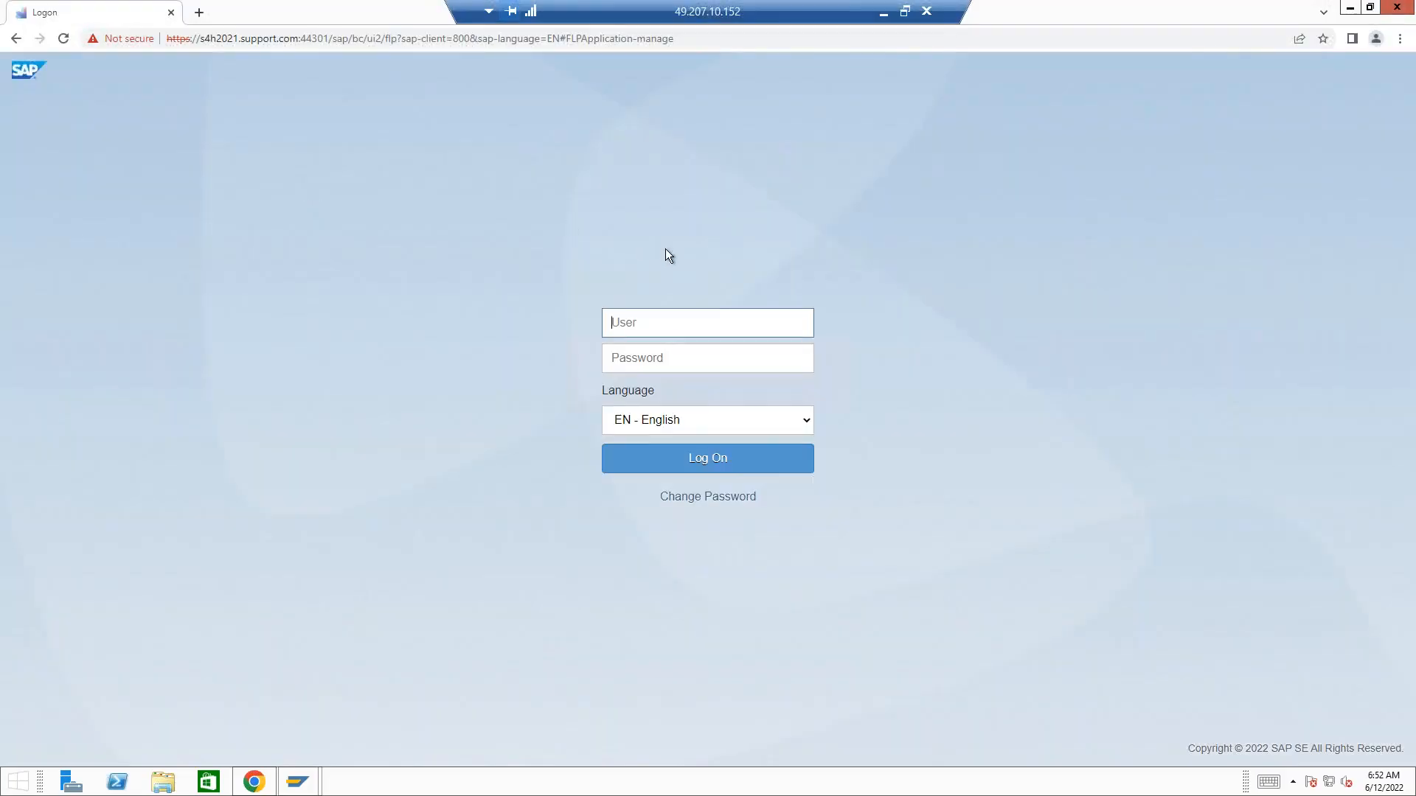
{"action": "type", "text": "best"}
{"action": "key", "text": "Tab"}
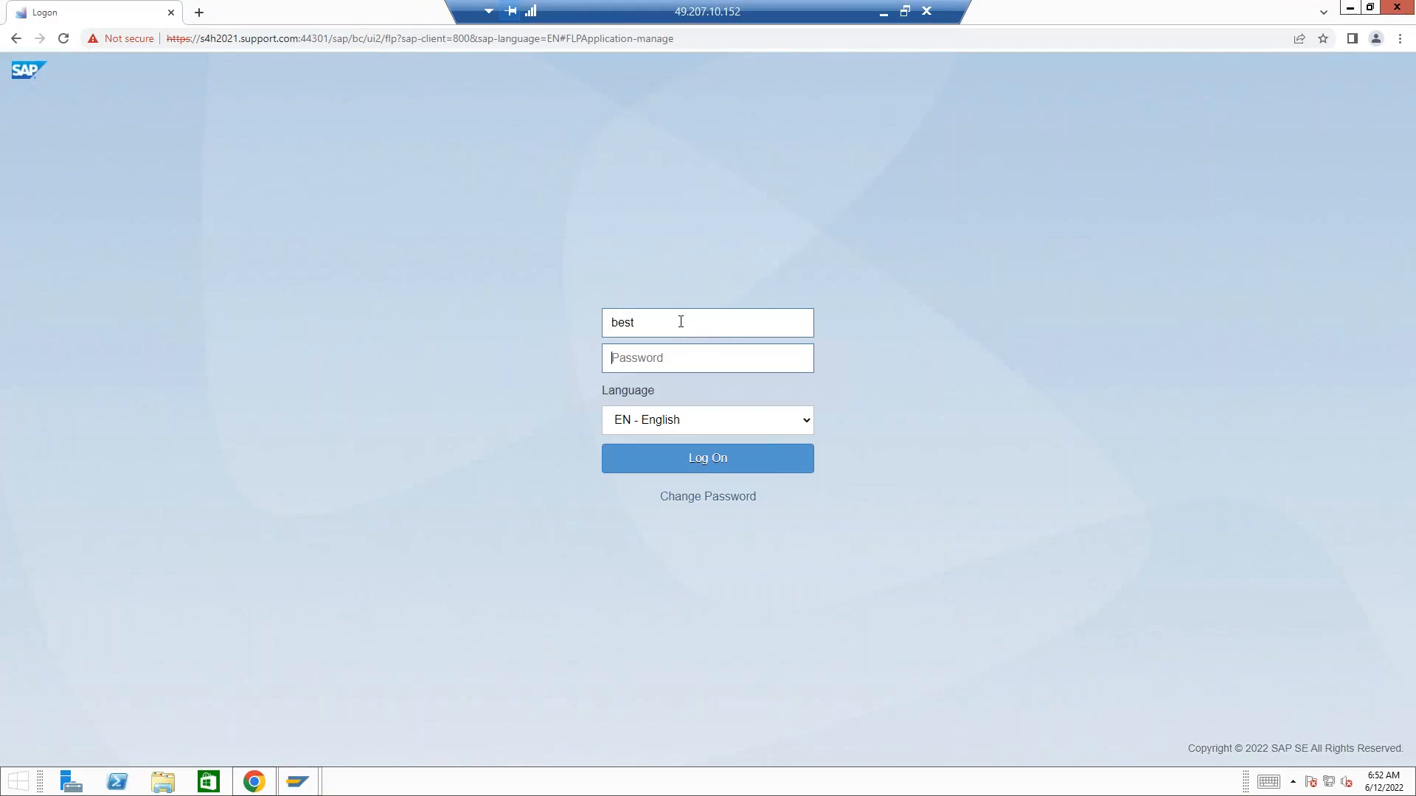
{"action": "type", "text": "**********"}
{"action": "key", "text": "Return"}
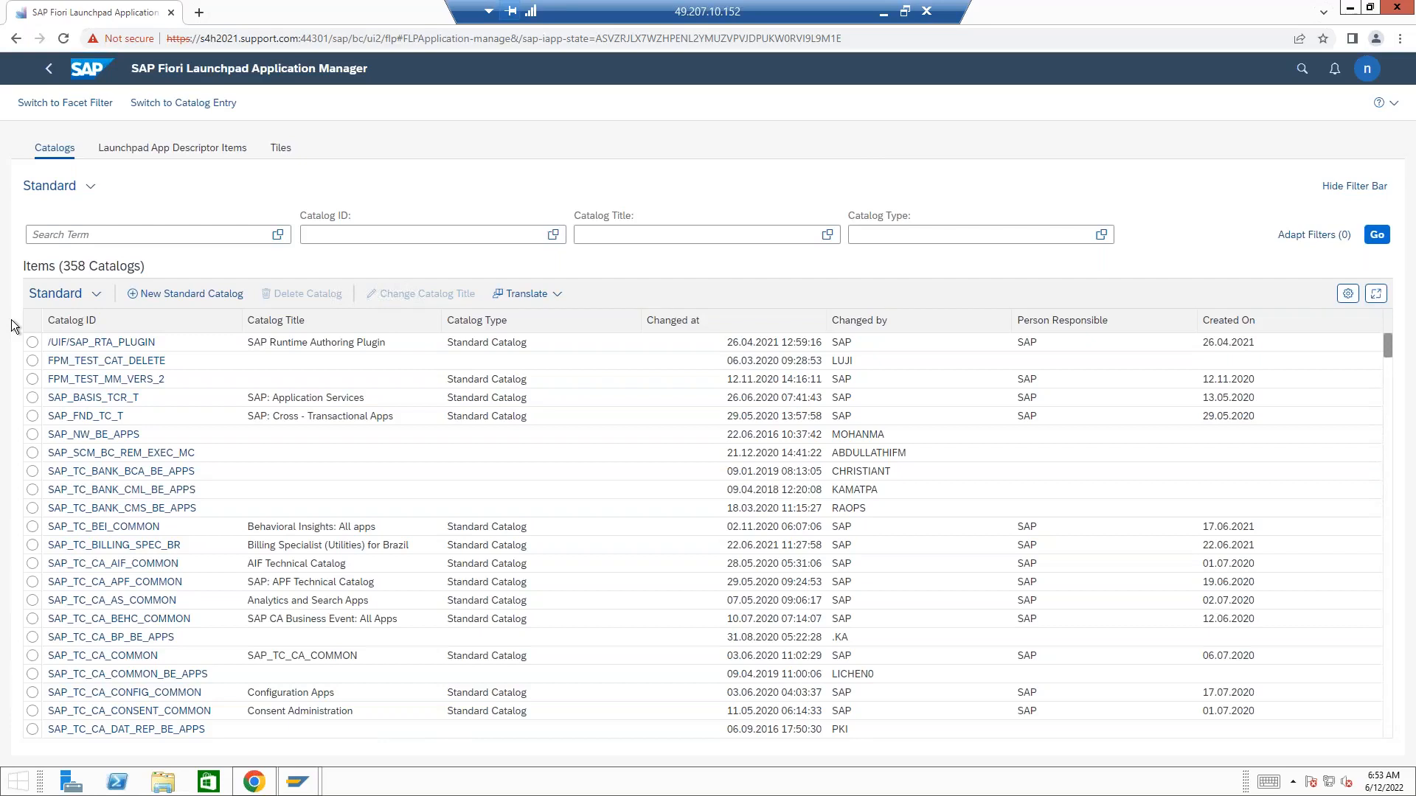
Step: Return to the Fiori launchpad home page, open the full list of app groups, and look through it for the ATP groups
{"action": "left_click", "coordinate": [51, 76]}
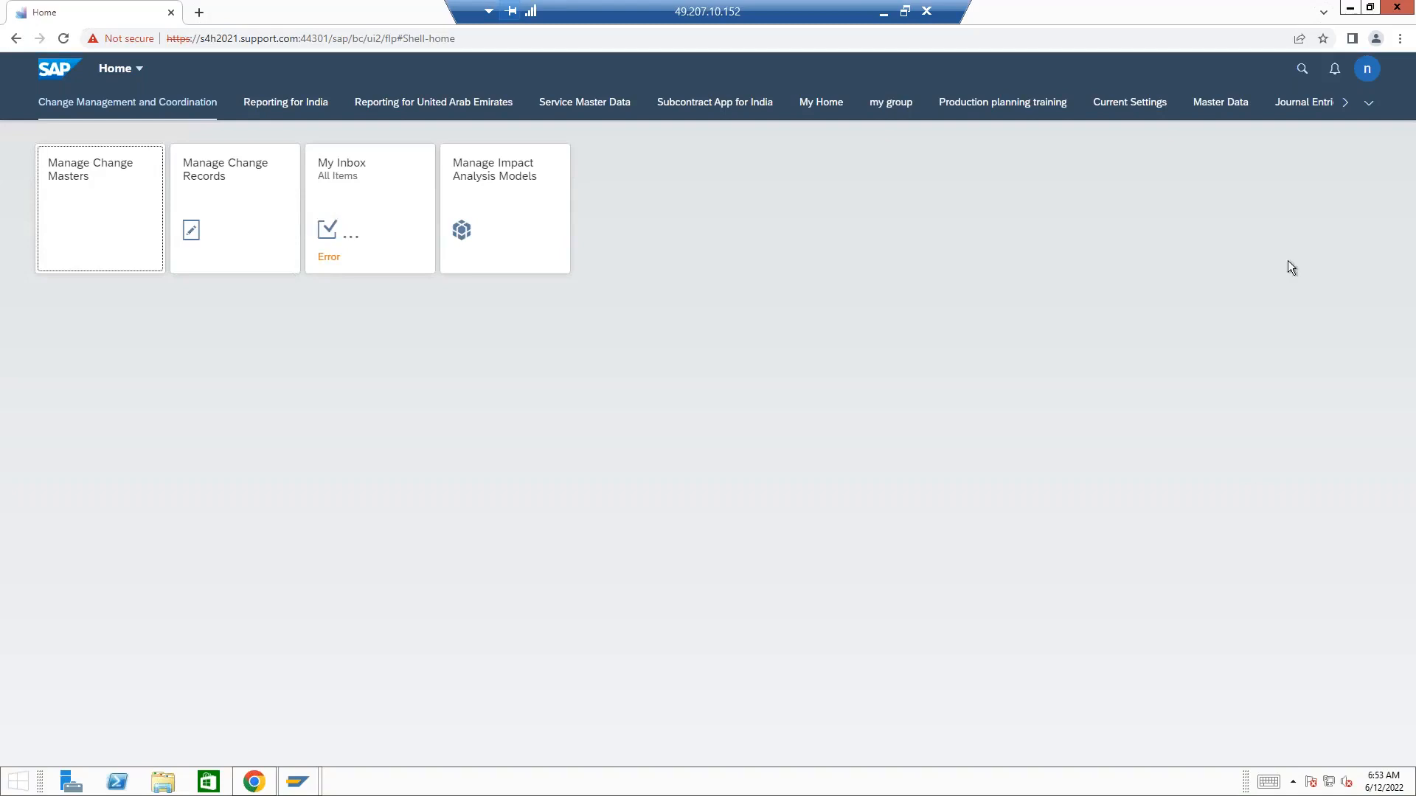
{"action": "left_click", "coordinate": [1369, 108]}
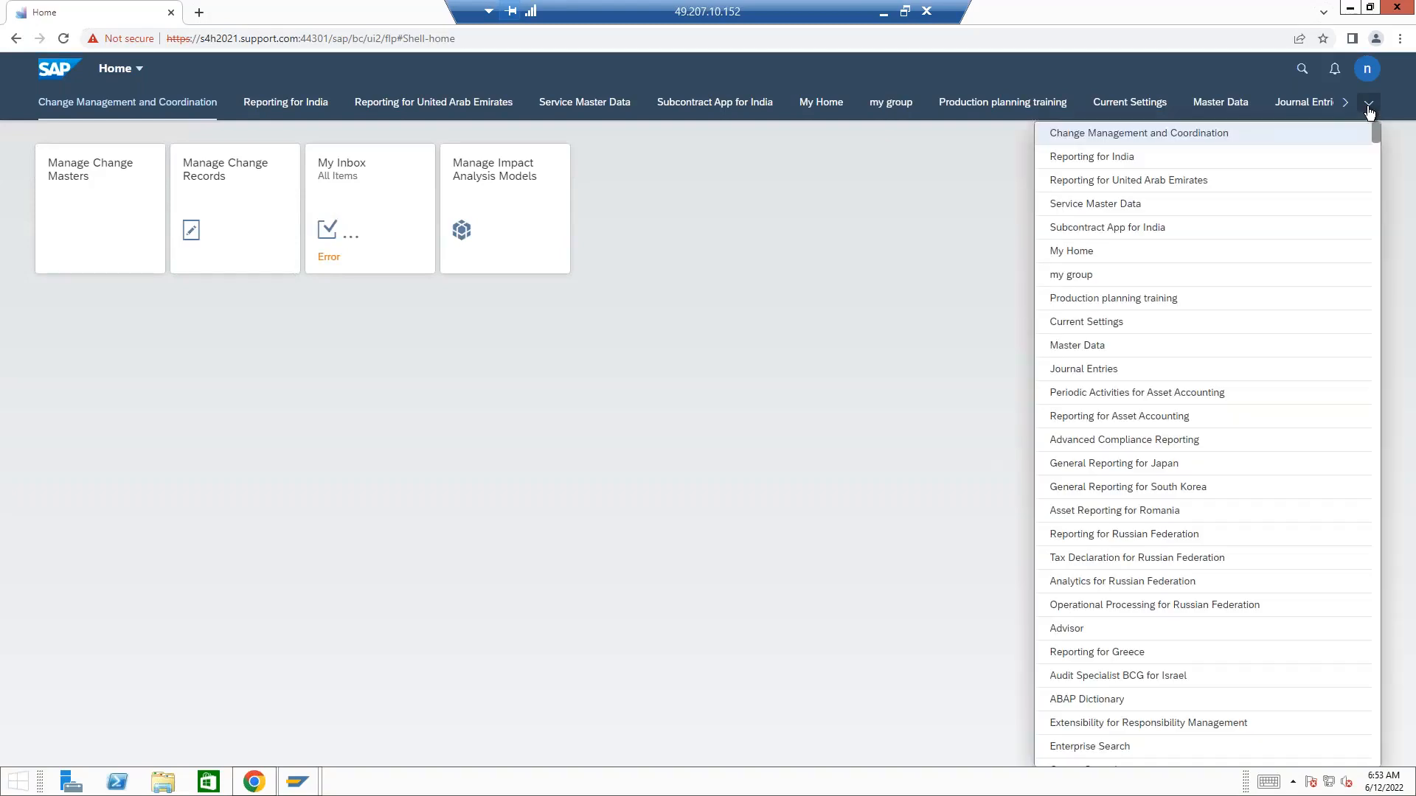
{"action": "scroll", "coordinate": [1225, 356], "scroll_direction": "down", "scroll_amount": 15}
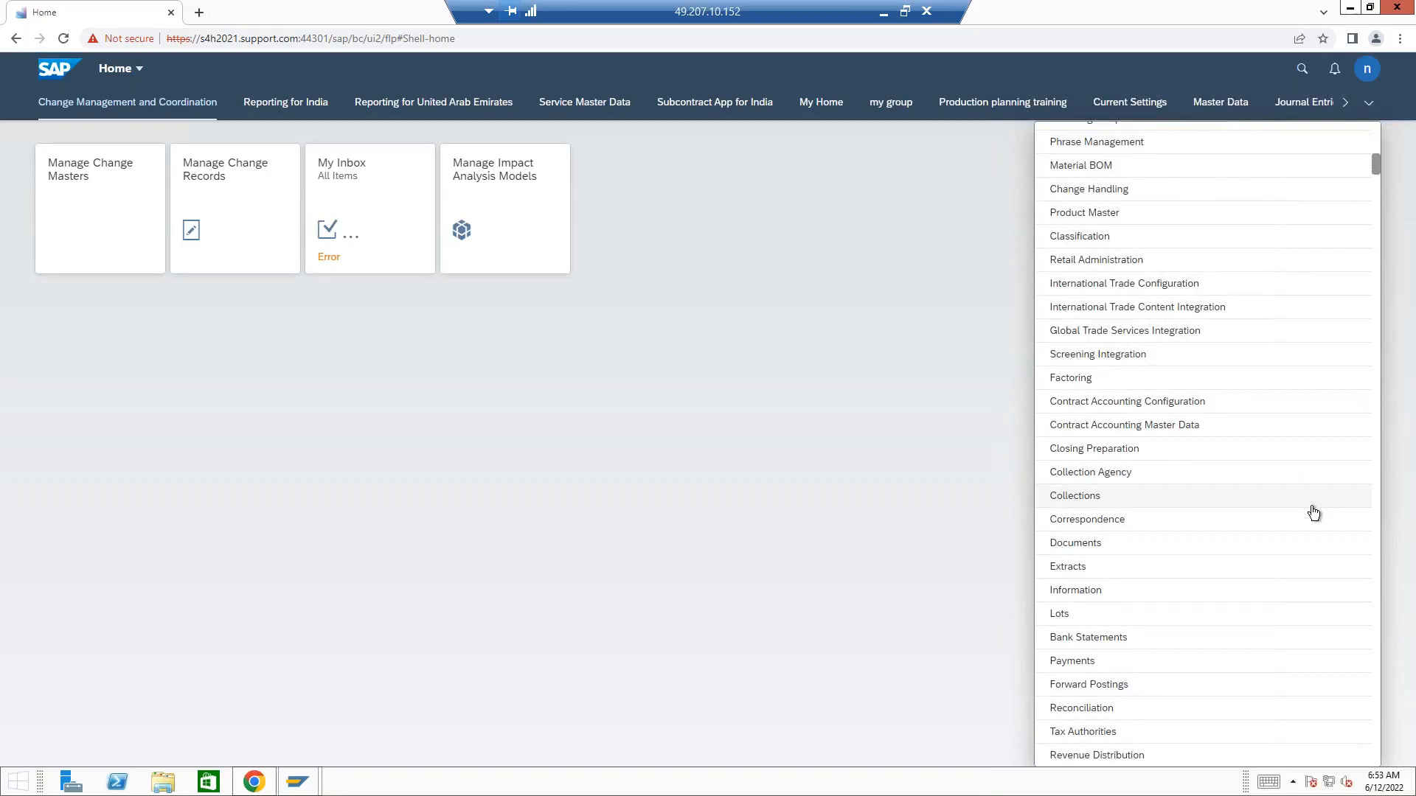
{"action": "scroll", "coordinate": [1314, 513], "scroll_direction": "down", "scroll_amount": 4}
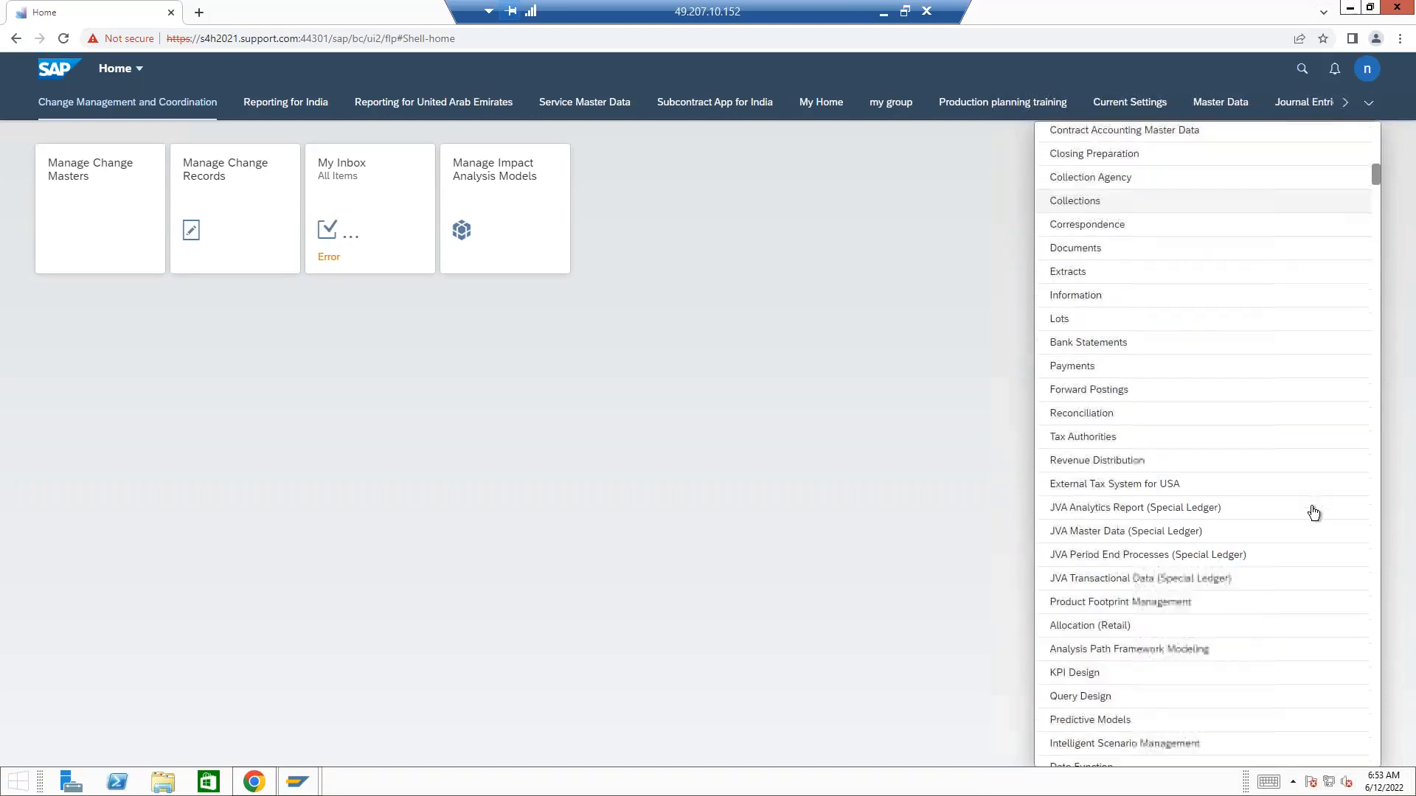
{"action": "scroll", "coordinate": [1313, 513], "scroll_direction": "down", "scroll_amount": 4}
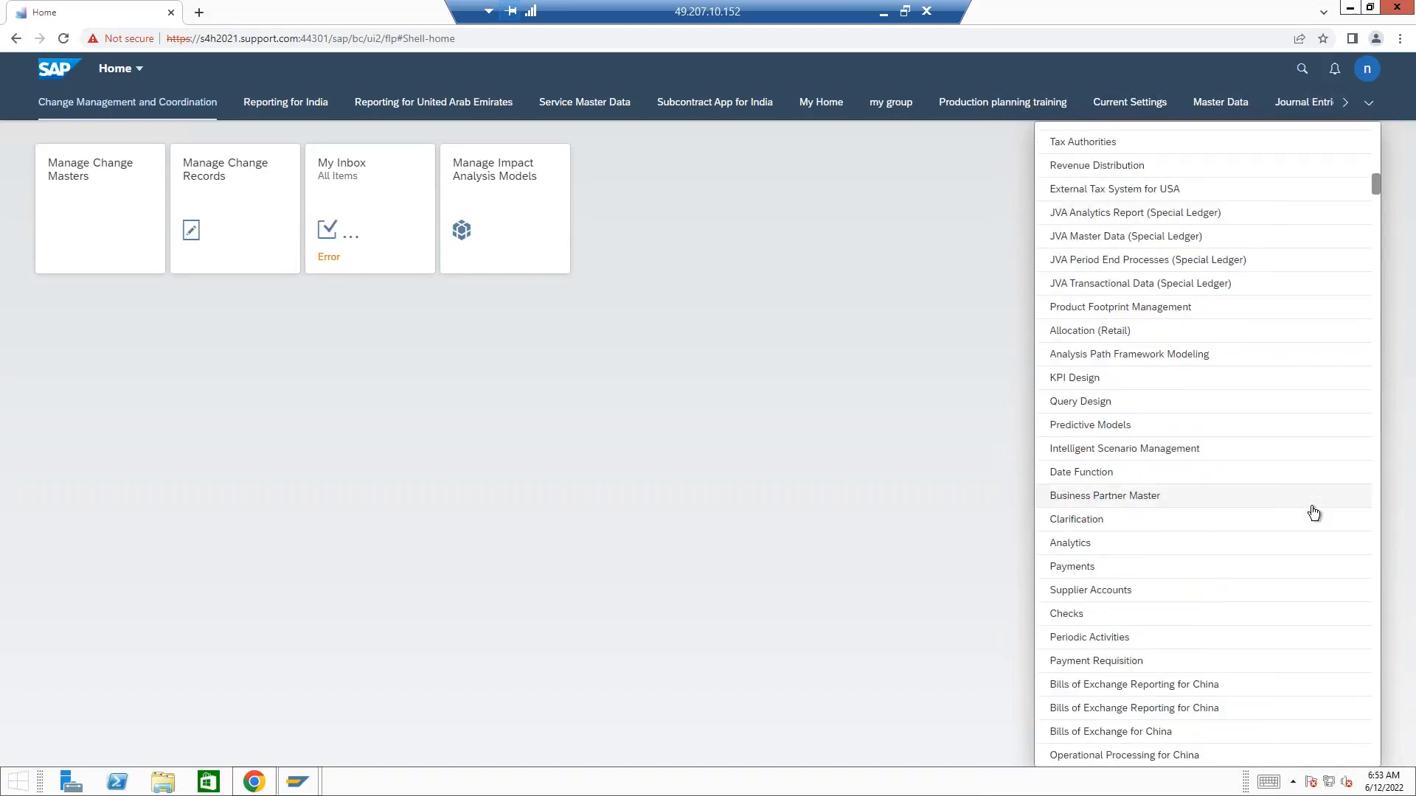
{"action": "scroll", "coordinate": [1314, 512], "scroll_direction": "down", "scroll_amount": 4}
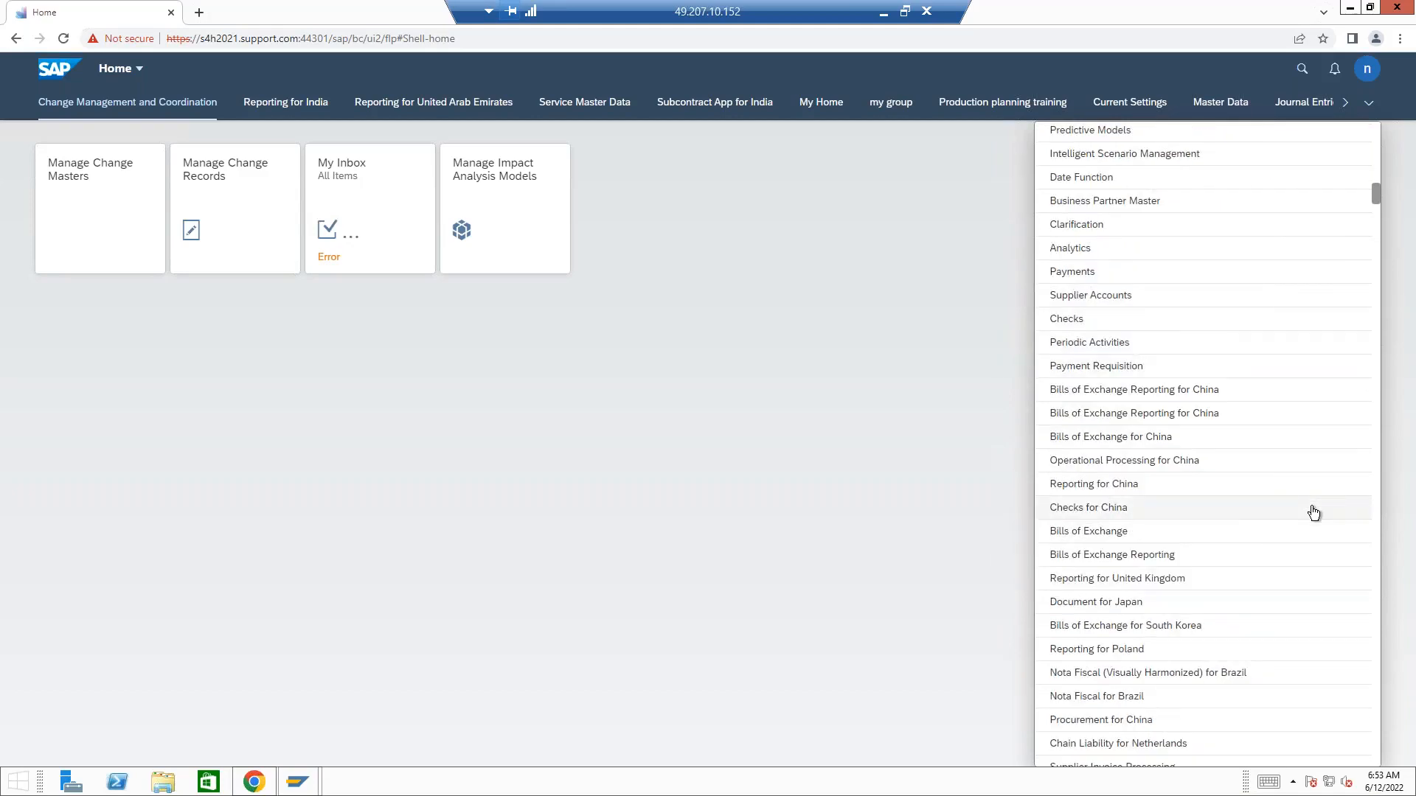
{"action": "scroll", "coordinate": [1313, 513], "scroll_direction": "down", "scroll_amount": 4}
{"action": "scroll", "coordinate": [1313, 513], "scroll_direction": "down", "scroll_amount": 3}
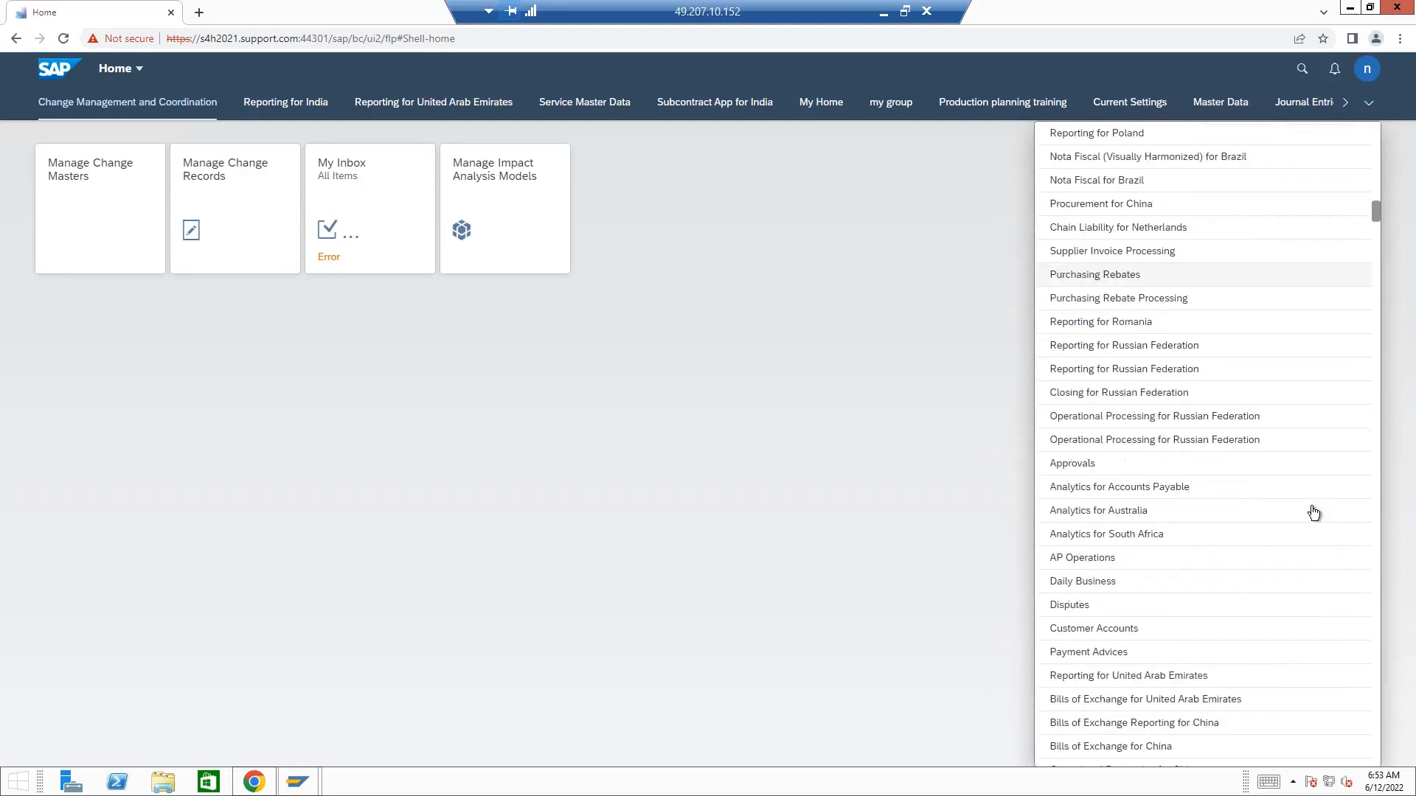
{"action": "scroll", "coordinate": [1313, 513], "scroll_direction": "down", "scroll_amount": 3}
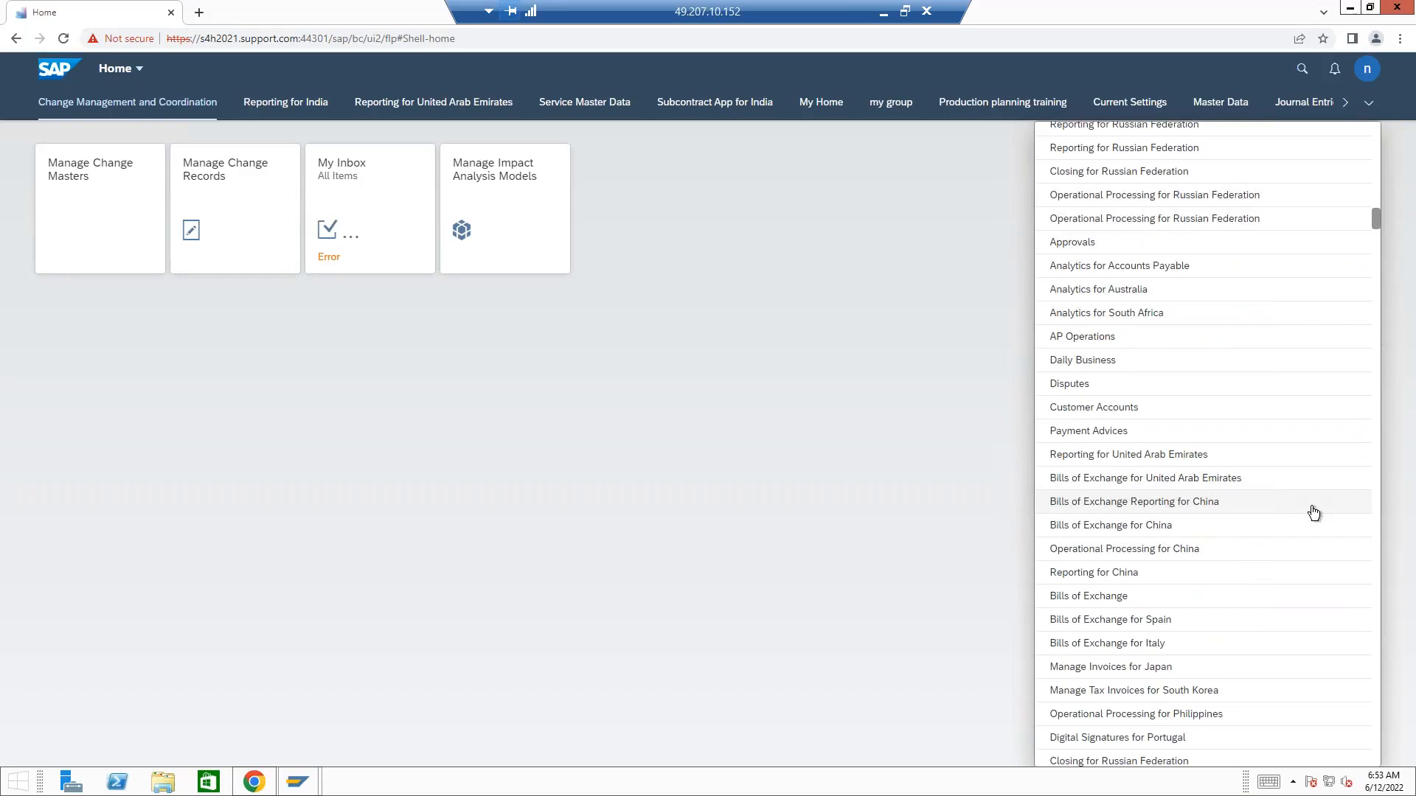
{"action": "scroll", "coordinate": [1313, 513], "scroll_direction": "down", "scroll_amount": 6}
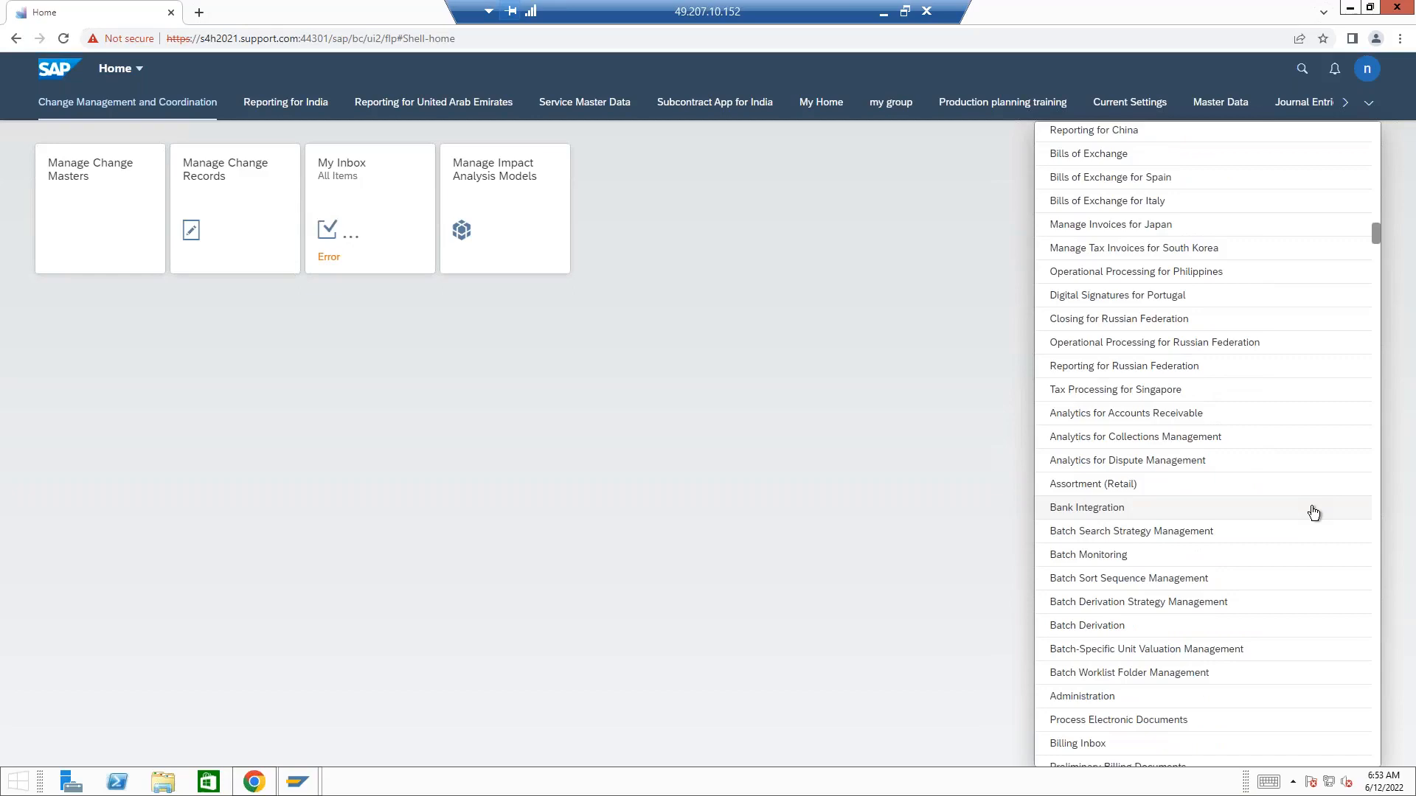
{"action": "scroll", "coordinate": [1313, 513], "scroll_direction": "down", "scroll_amount": 11}
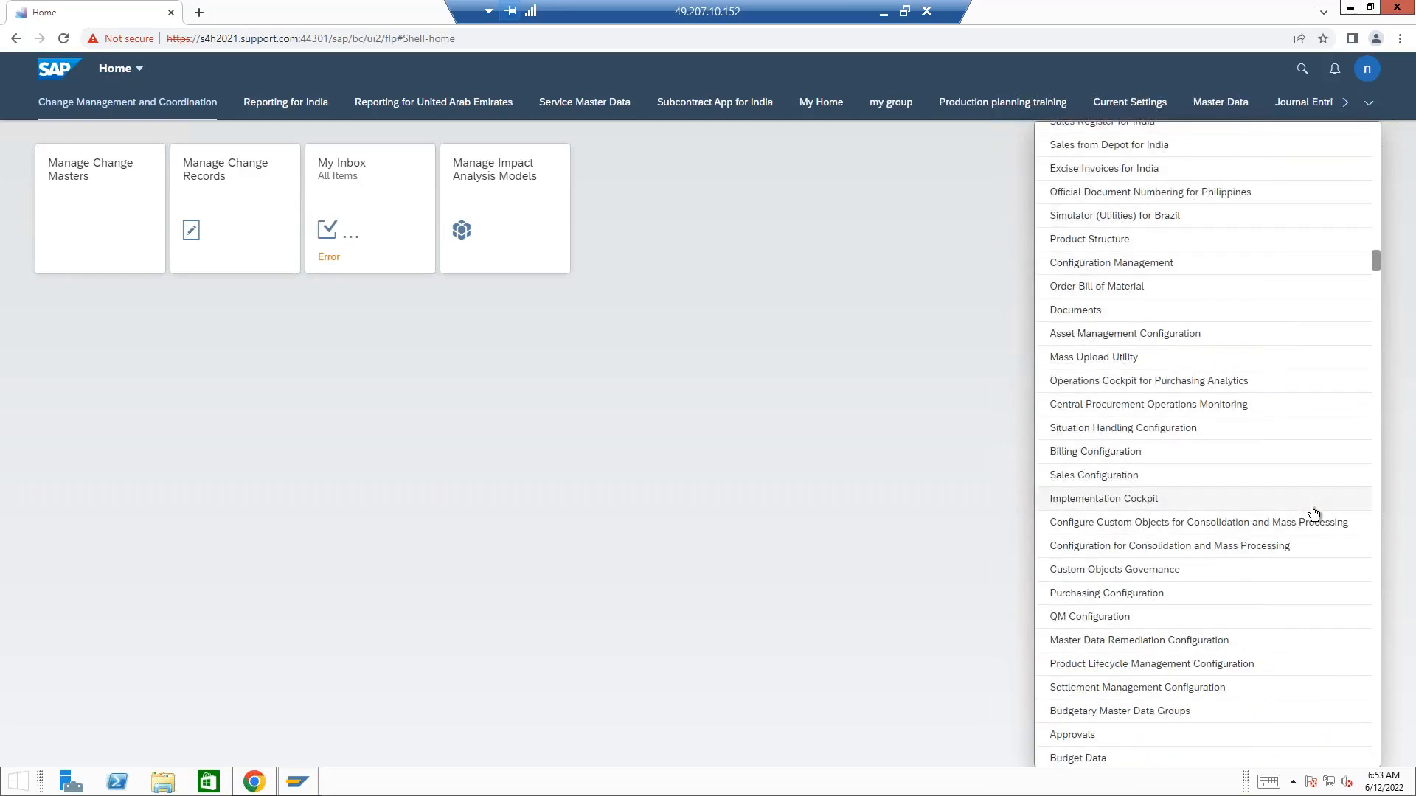
{"action": "scroll", "coordinate": [1313, 512], "scroll_direction": "down", "scroll_amount": 13}
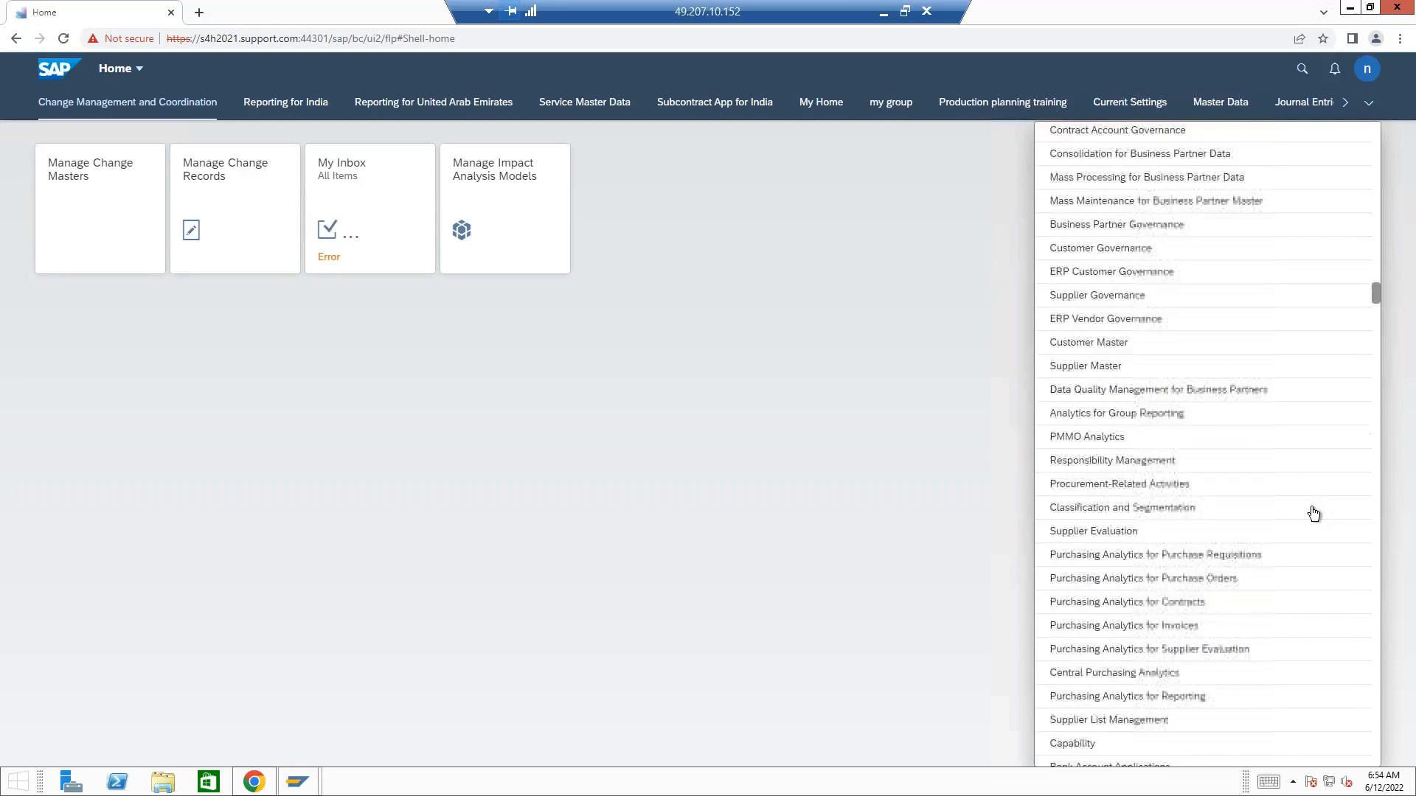
{"action": "scroll", "coordinate": [1314, 512], "scroll_direction": "down", "scroll_amount": 20}
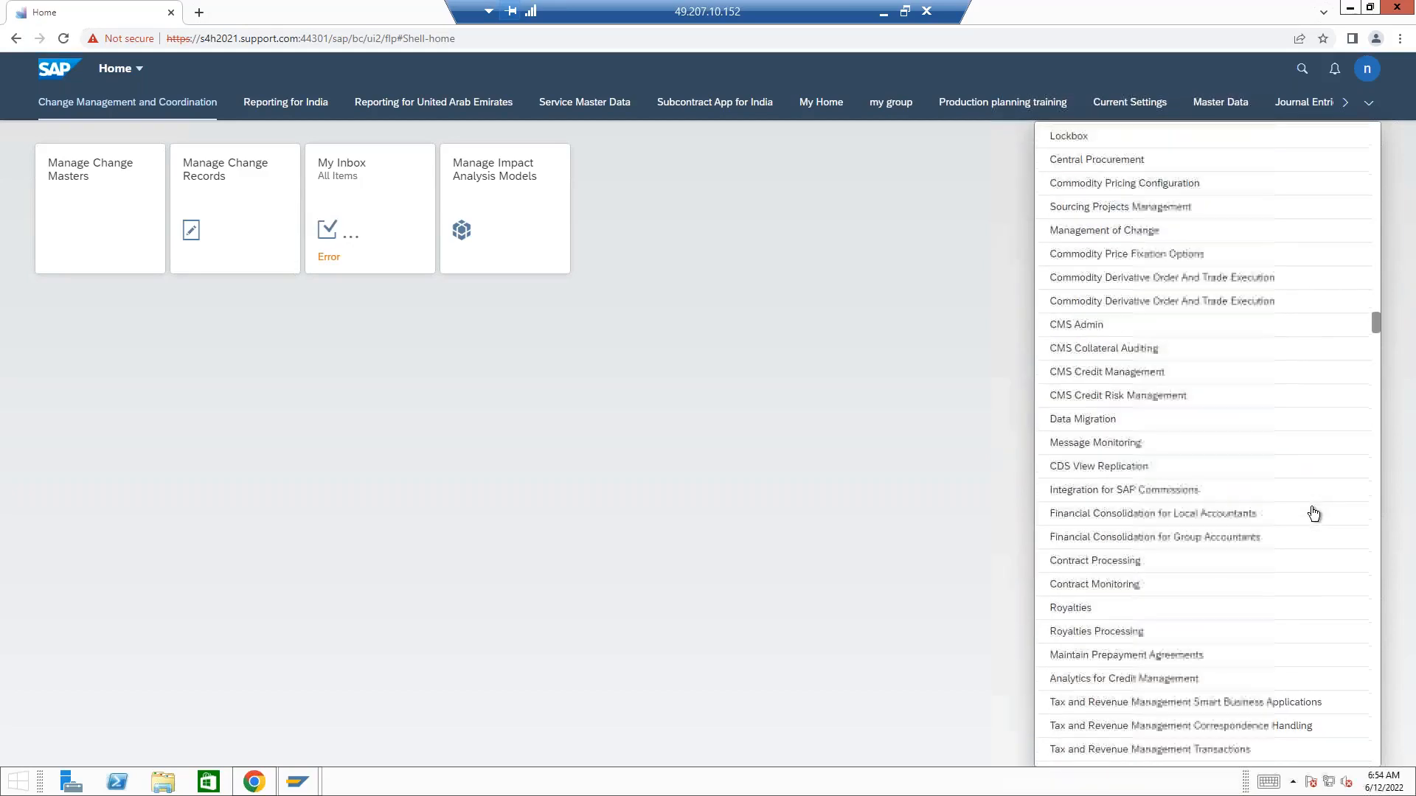
{"action": "scroll", "coordinate": [1313, 513], "scroll_direction": "down", "scroll_amount": 20}
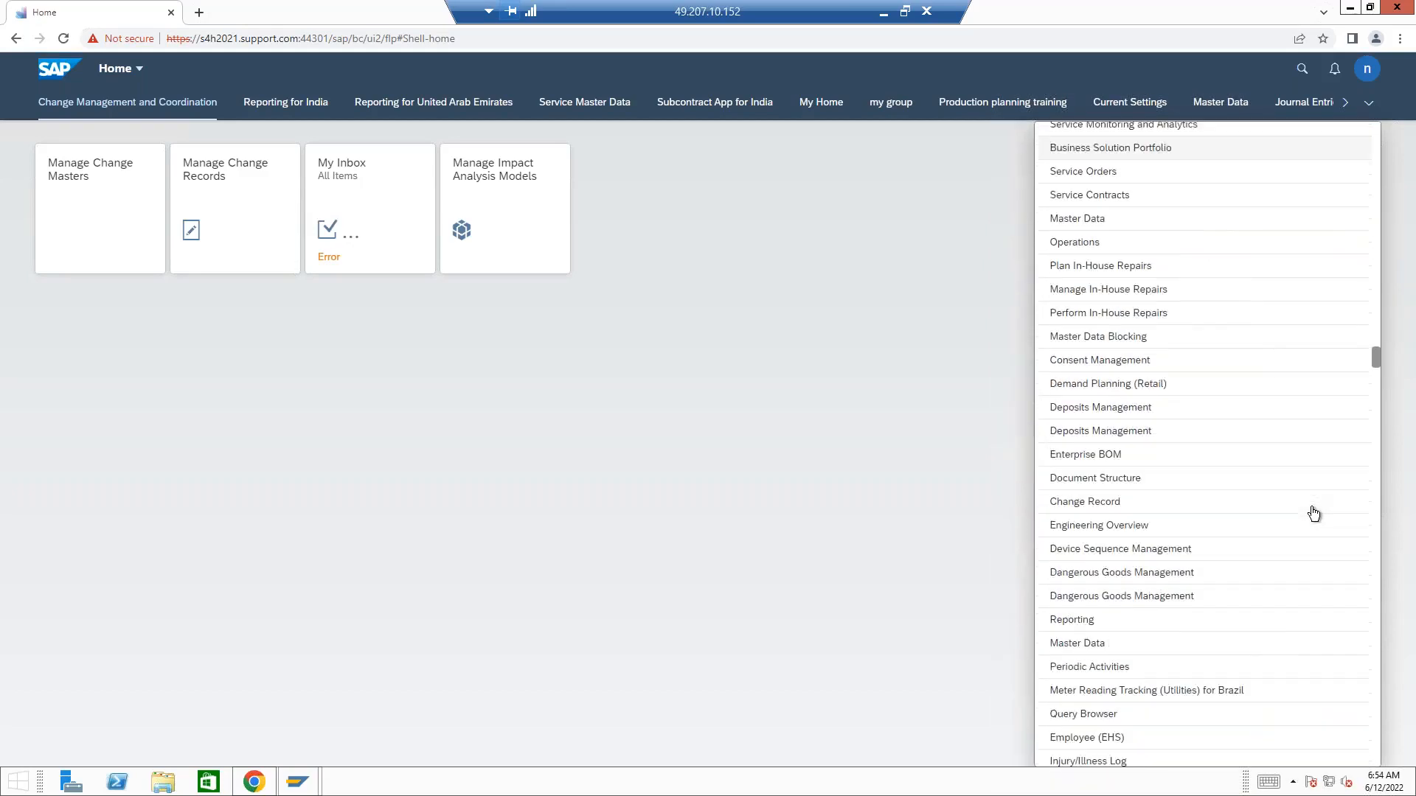
{"action": "scroll", "coordinate": [1313, 512], "scroll_direction": "down", "scroll_amount": 6}
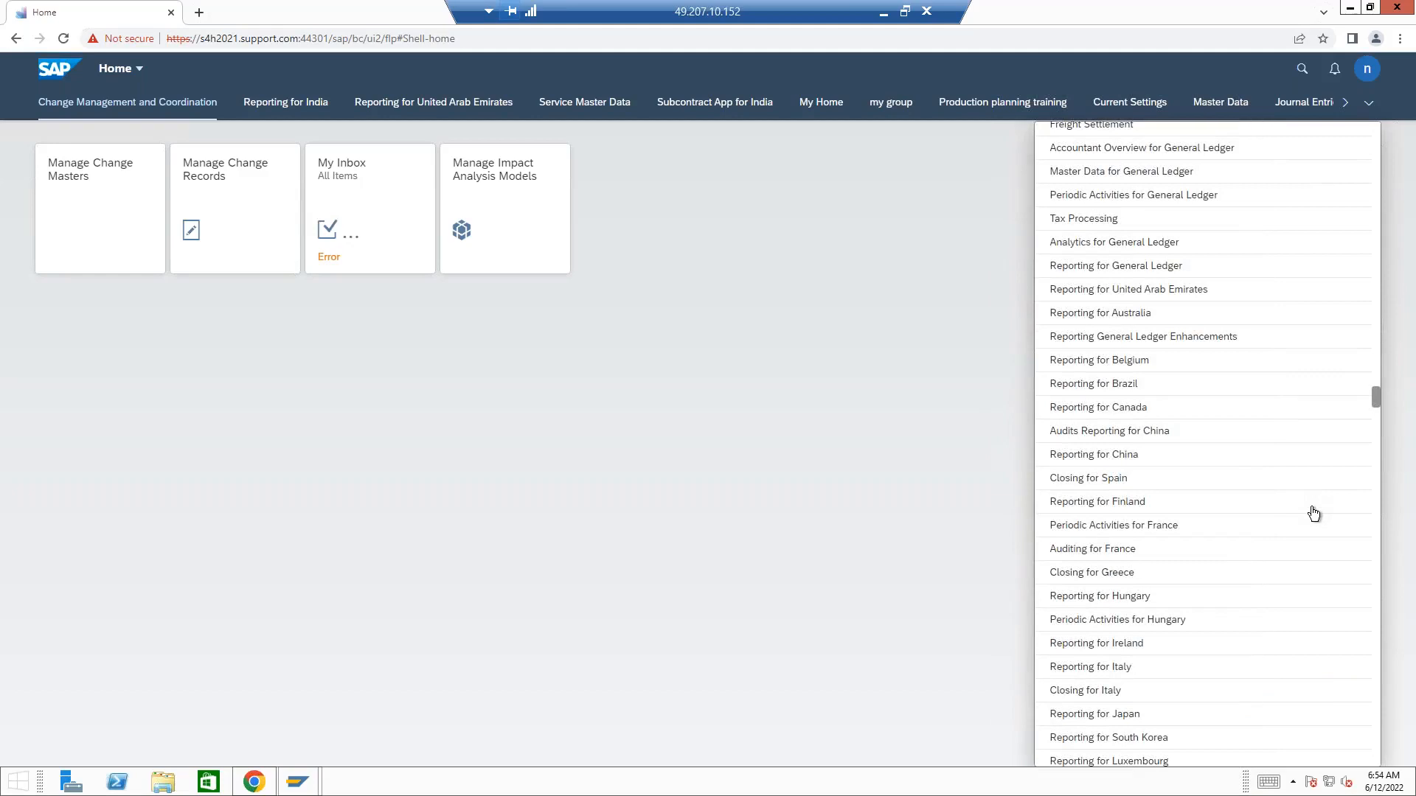
{"action": "scroll", "coordinate": [1314, 512], "scroll_direction": "down", "scroll_amount": 3}
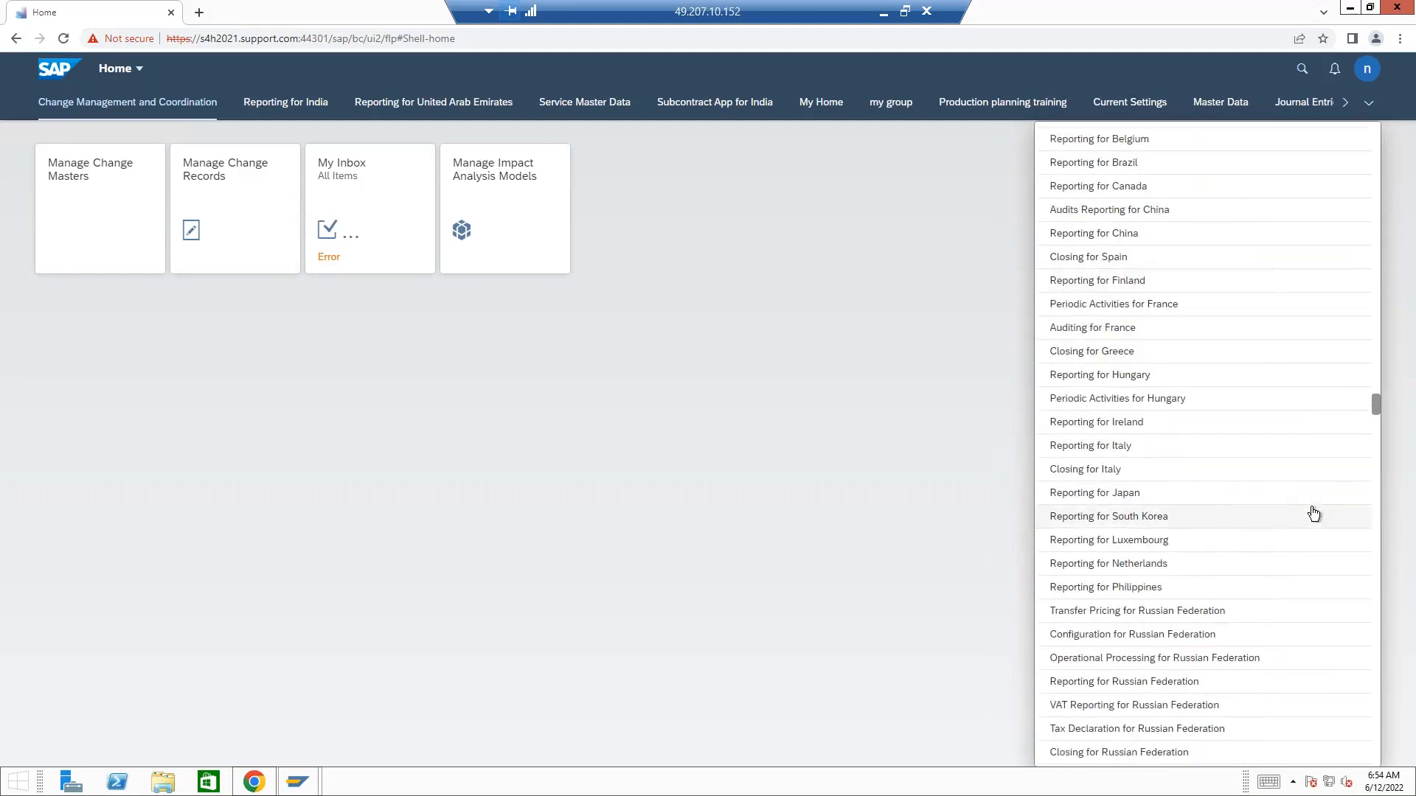
{"action": "scroll", "coordinate": [1313, 512], "scroll_direction": "down", "scroll_amount": 6}
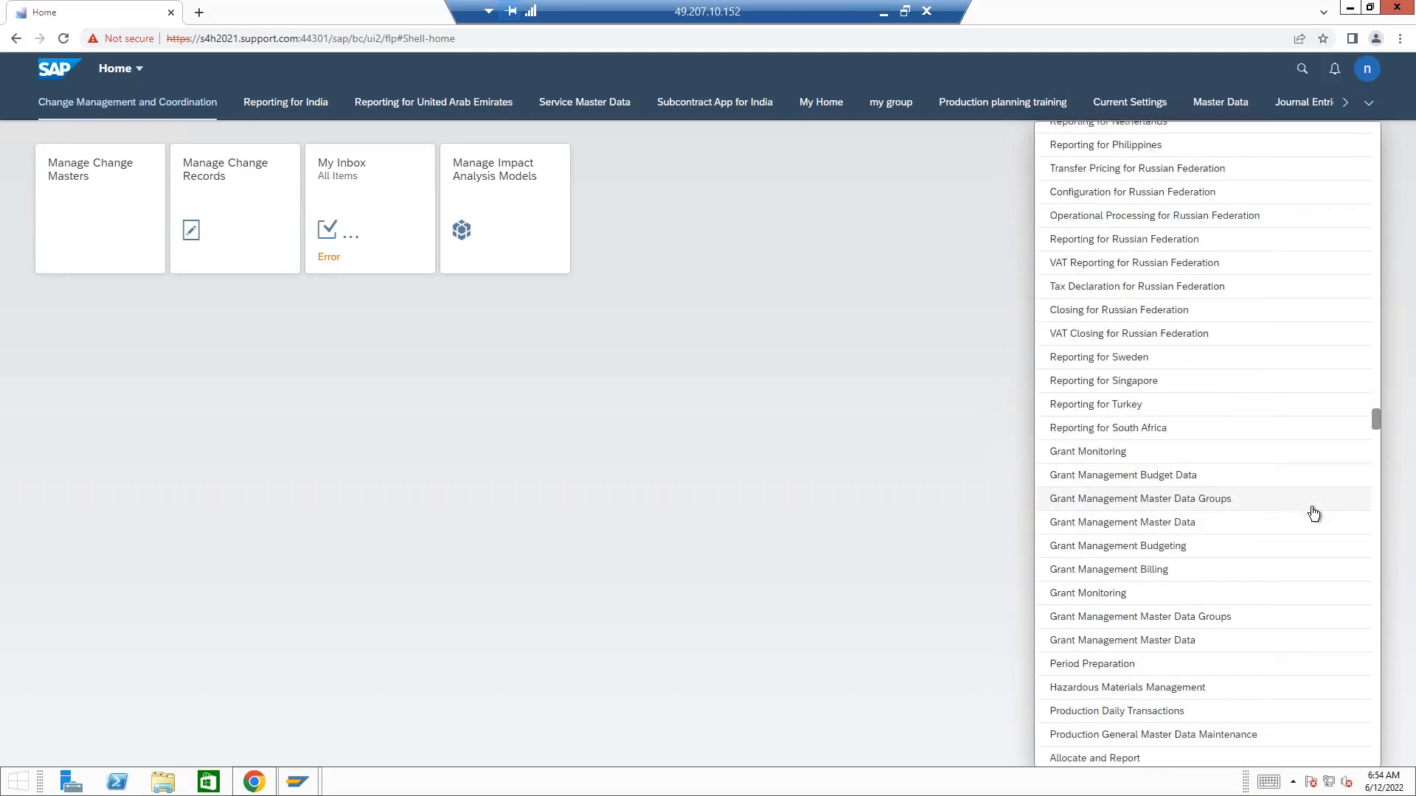
{"action": "scroll", "coordinate": [1314, 512], "scroll_direction": "down", "scroll_amount": 8}
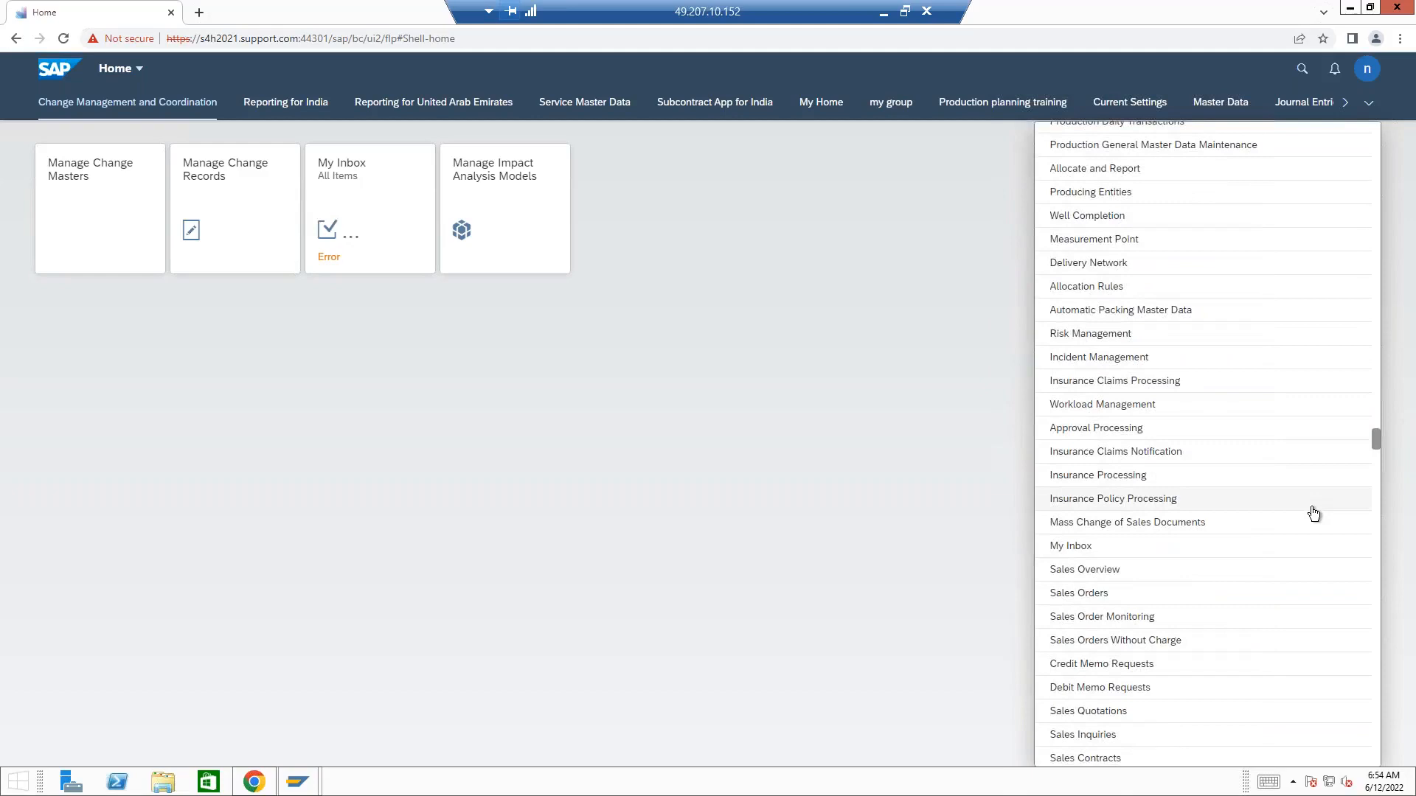
{"action": "scroll", "coordinate": [1314, 512], "scroll_direction": "down", "scroll_amount": 8}
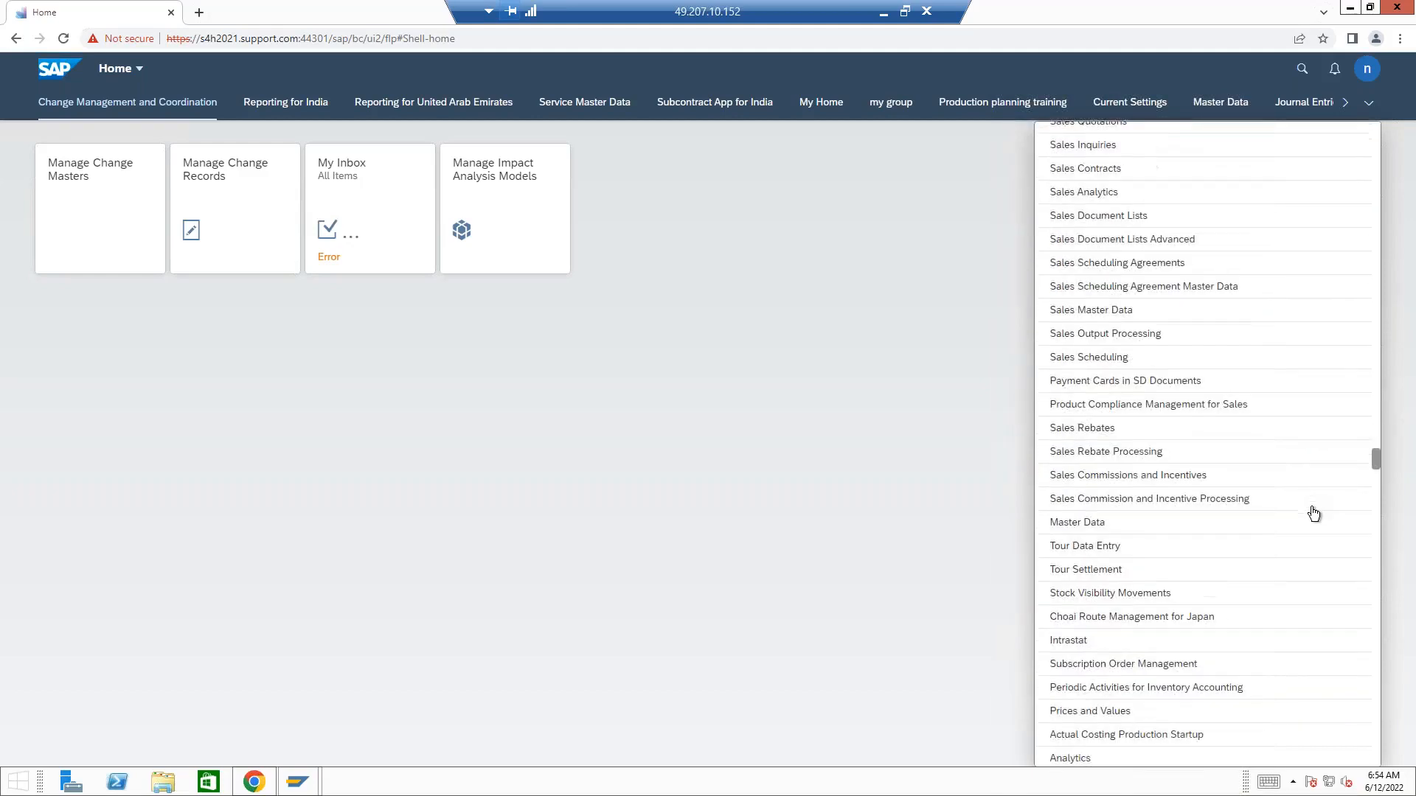
{"action": "scroll", "coordinate": [1313, 513], "scroll_direction": "down", "scroll_amount": 12}
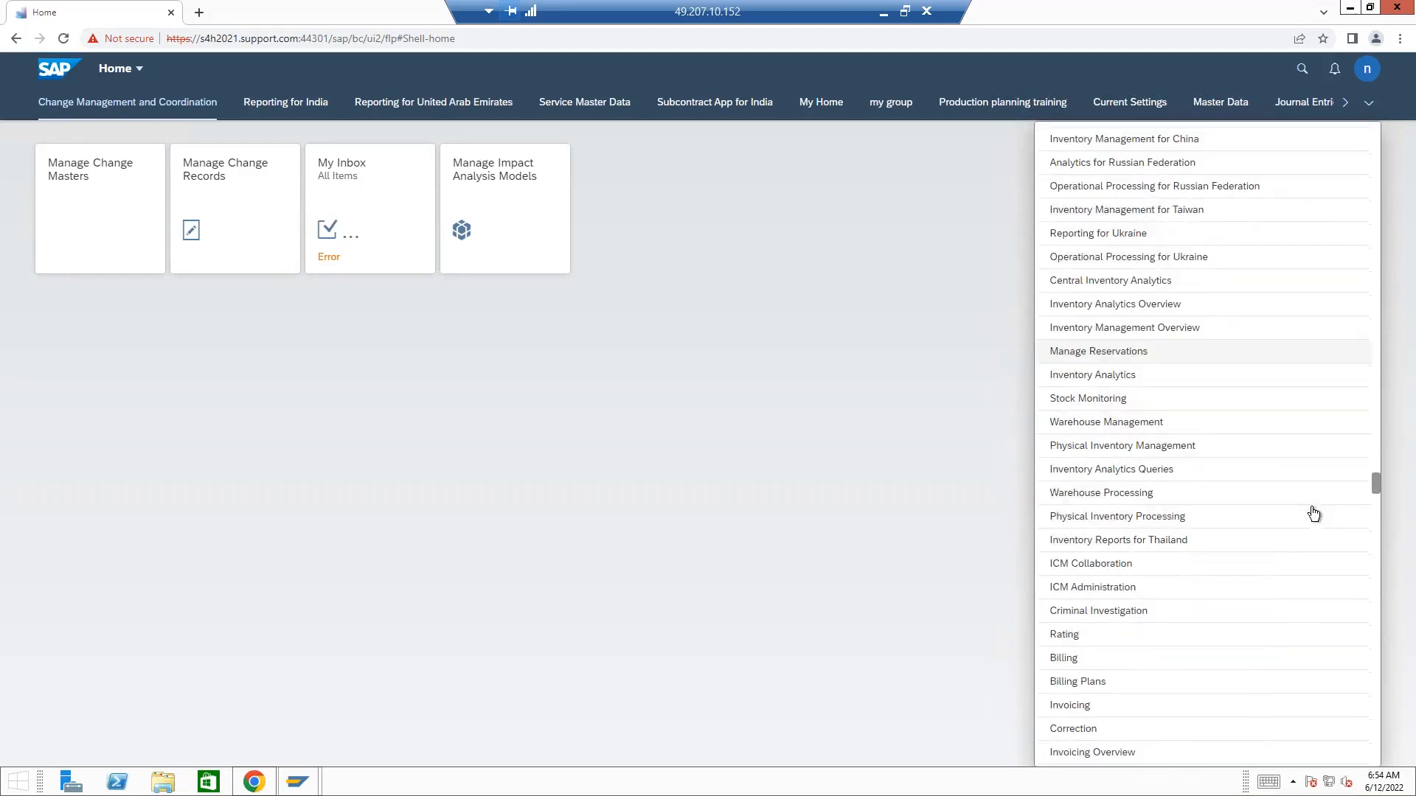
{"action": "scroll", "coordinate": [1313, 512], "scroll_direction": "down", "scroll_amount": 12}
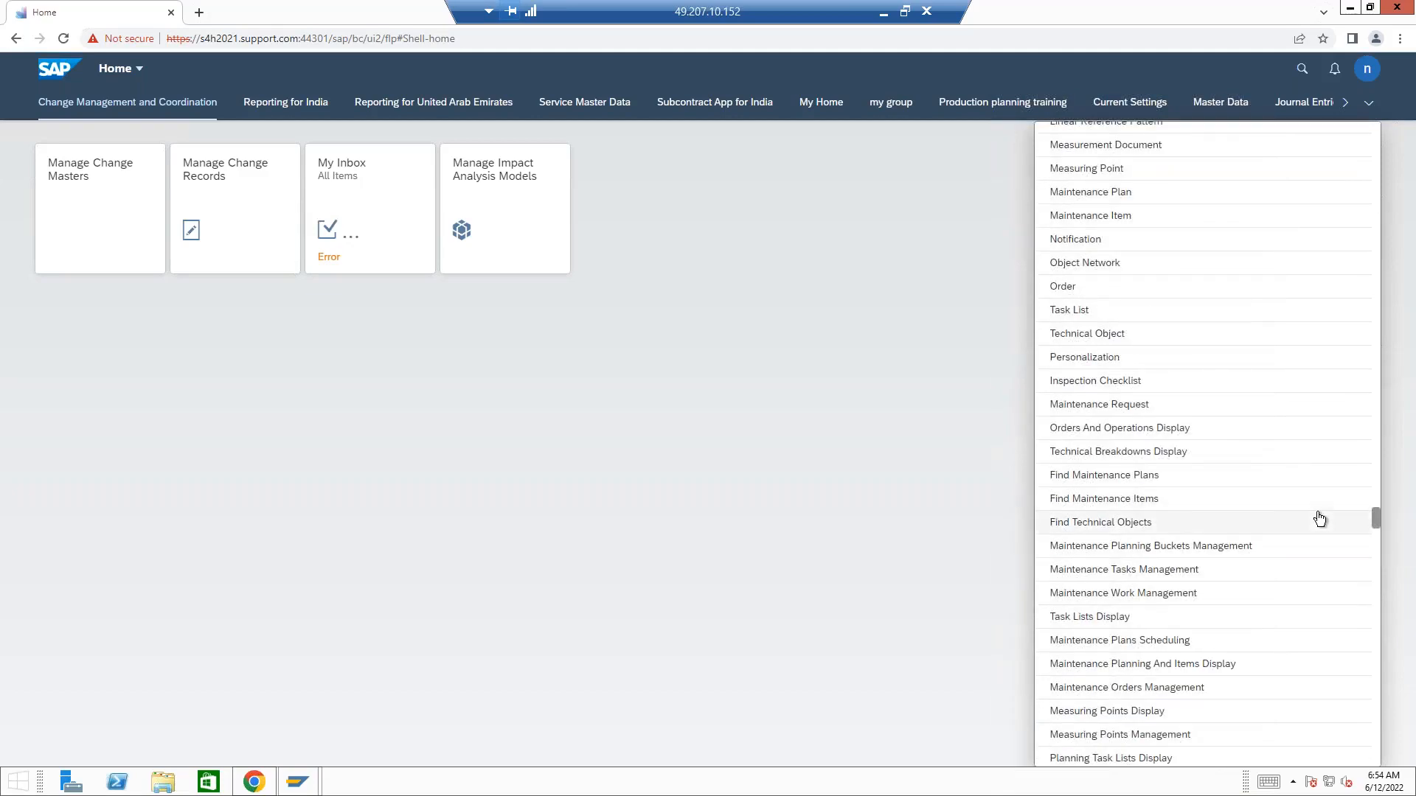
{"action": "scroll", "coordinate": [1320, 520], "scroll_direction": "down", "scroll_amount": 7}
{"action": "scroll", "coordinate": [1319, 520], "scroll_direction": "down", "scroll_amount": 6}
{"action": "scroll", "coordinate": [1319, 519], "scroll_direction": "down", "scroll_amount": 8}
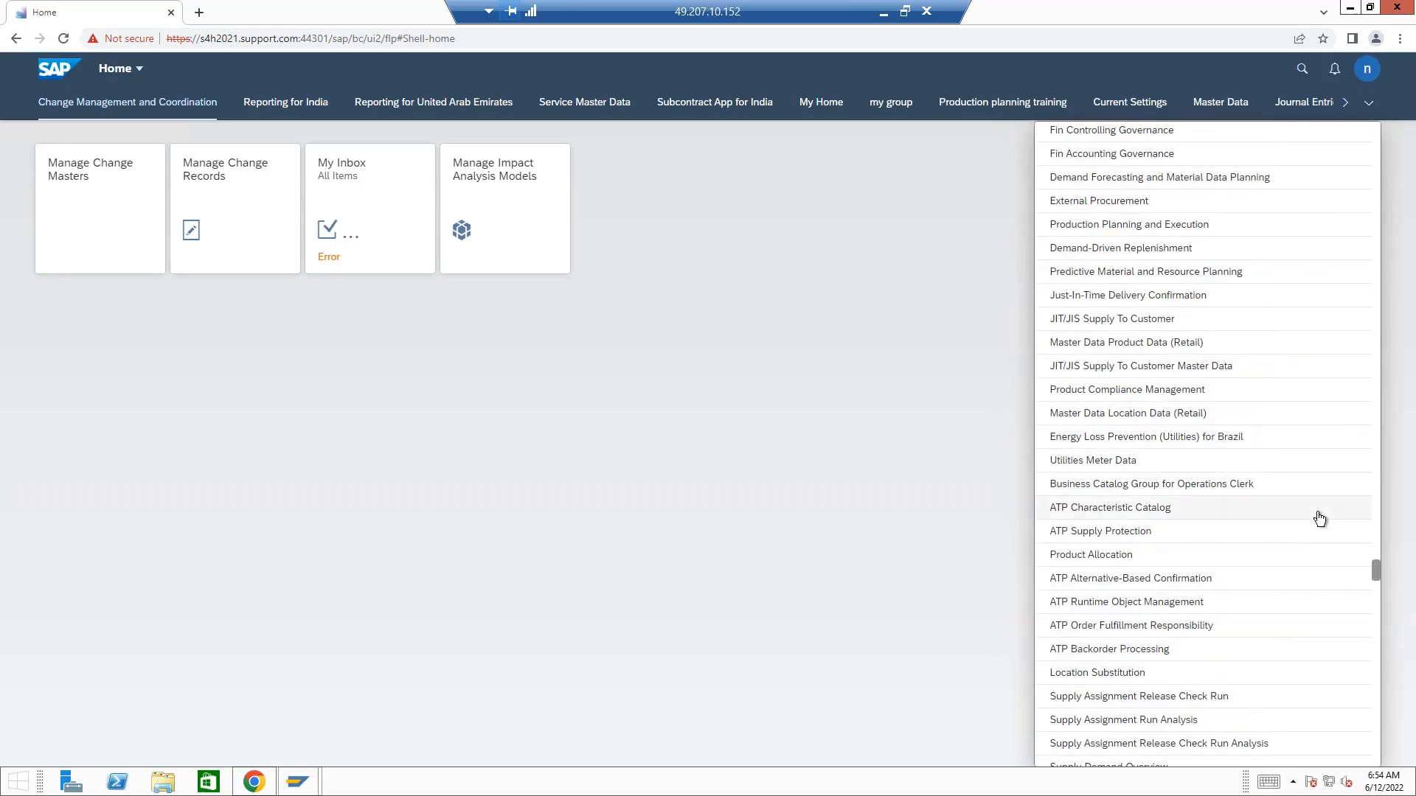
{"action": "scroll", "coordinate": [1319, 519], "scroll_direction": "down", "scroll_amount": 7}
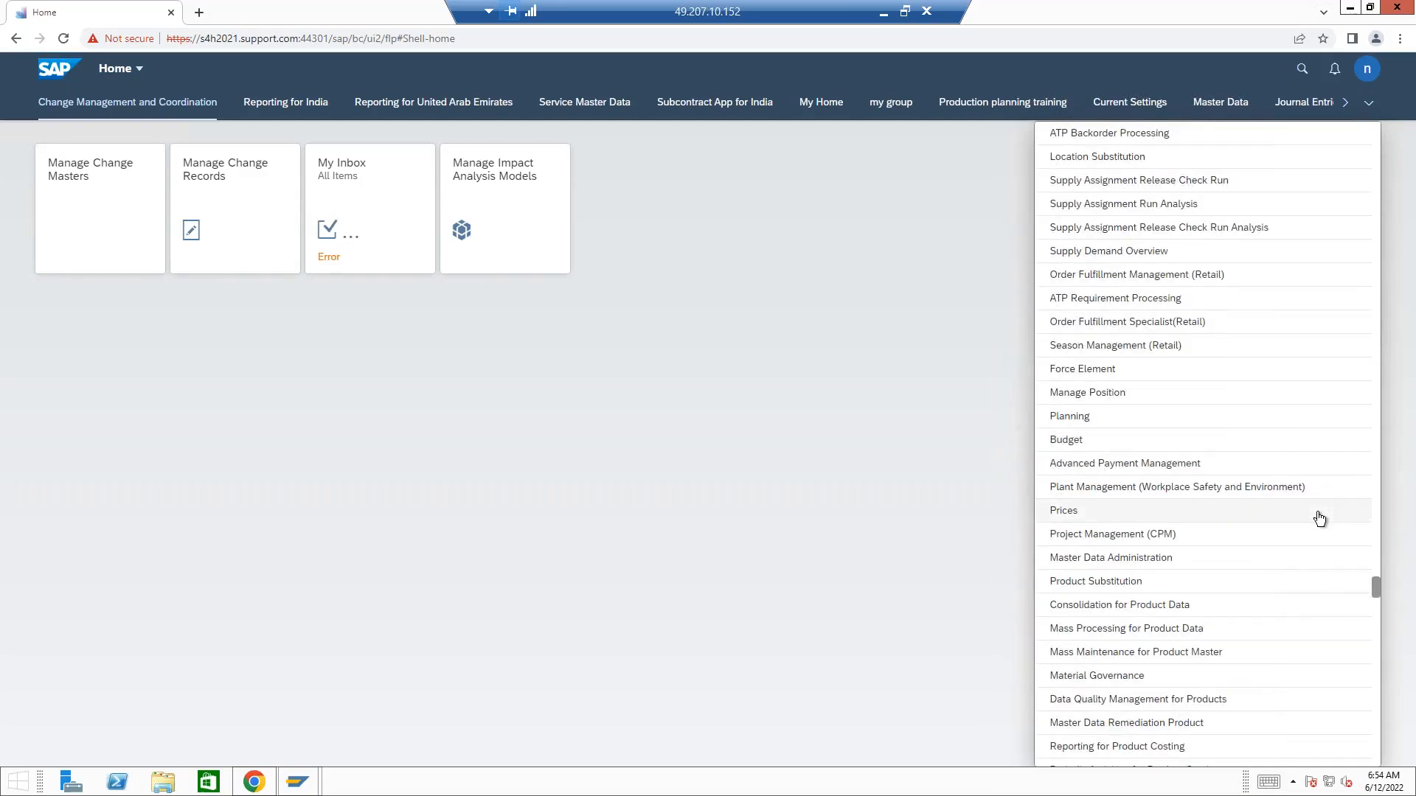
Step: Look through the remaining app groups, from product and production groups to quality, sales and delivery groups
{"action": "scroll", "coordinate": [1319, 519], "scroll_direction": "down", "scroll_amount": 7}
{"action": "scroll", "coordinate": [1319, 519], "scroll_direction": "down", "scroll_amount": 1}
{"action": "scroll", "coordinate": [1319, 519], "scroll_direction": "up", "scroll_amount": 2}
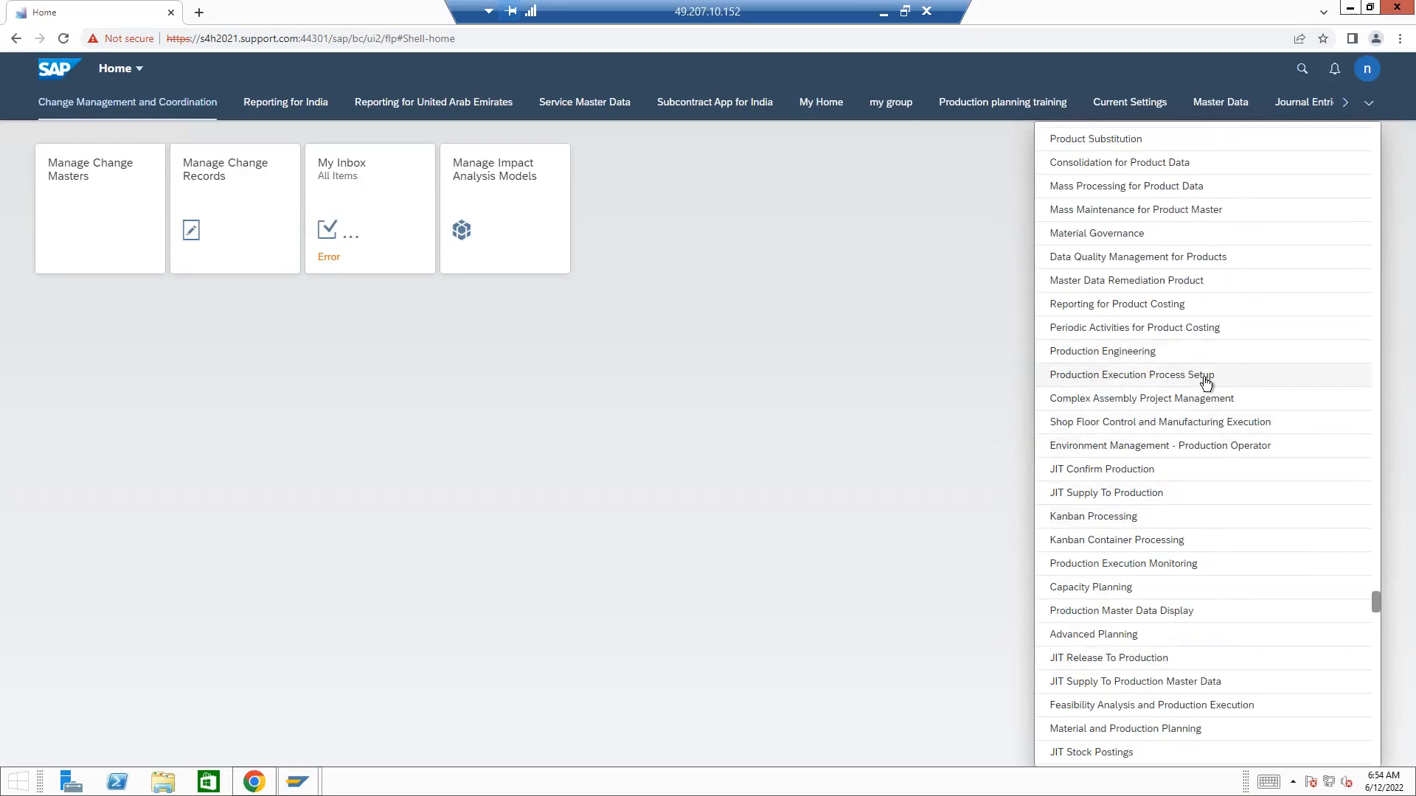
{"action": "scroll", "coordinate": [1247, 401], "scroll_direction": "down", "scroll_amount": 7}
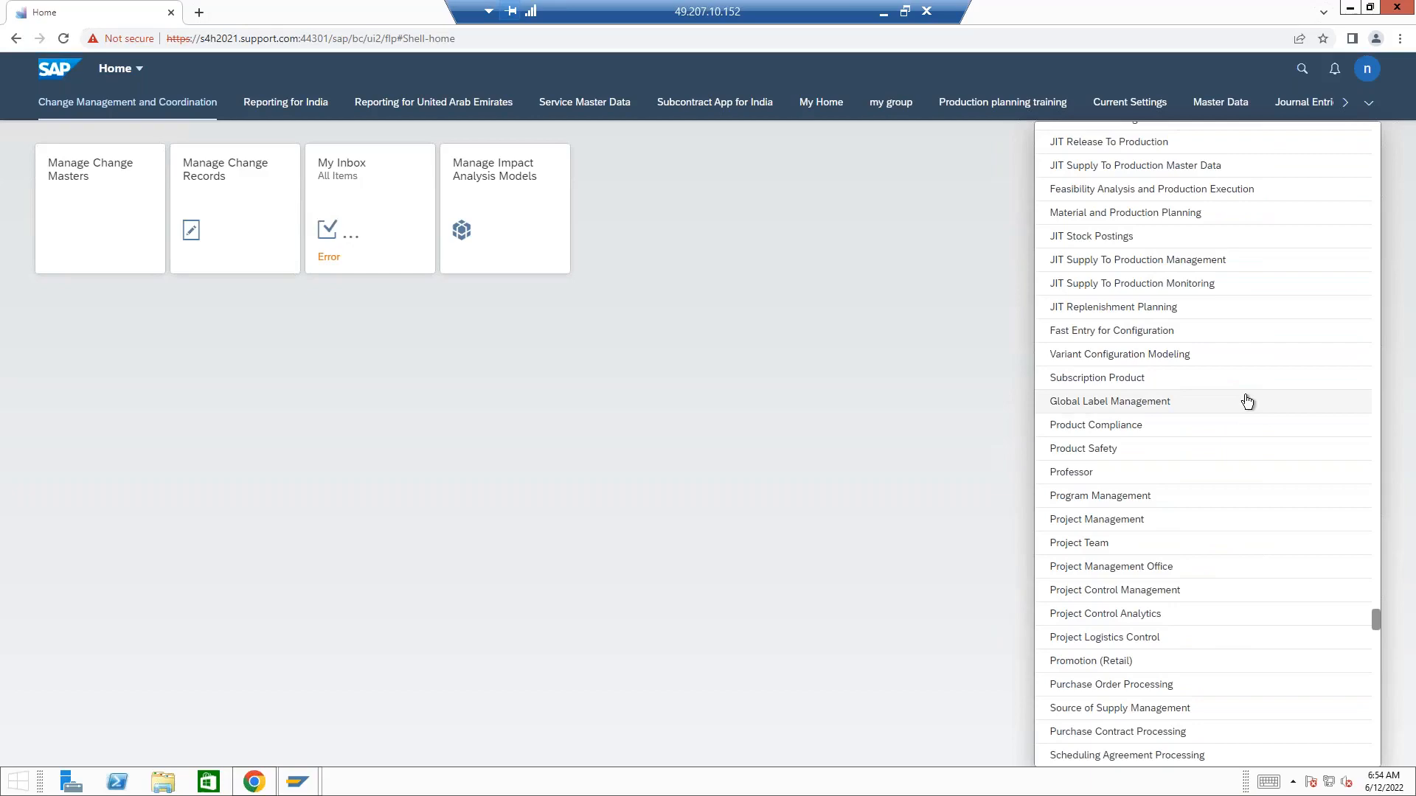
{"action": "scroll", "coordinate": [1246, 401], "scroll_direction": "down", "scroll_amount": 6}
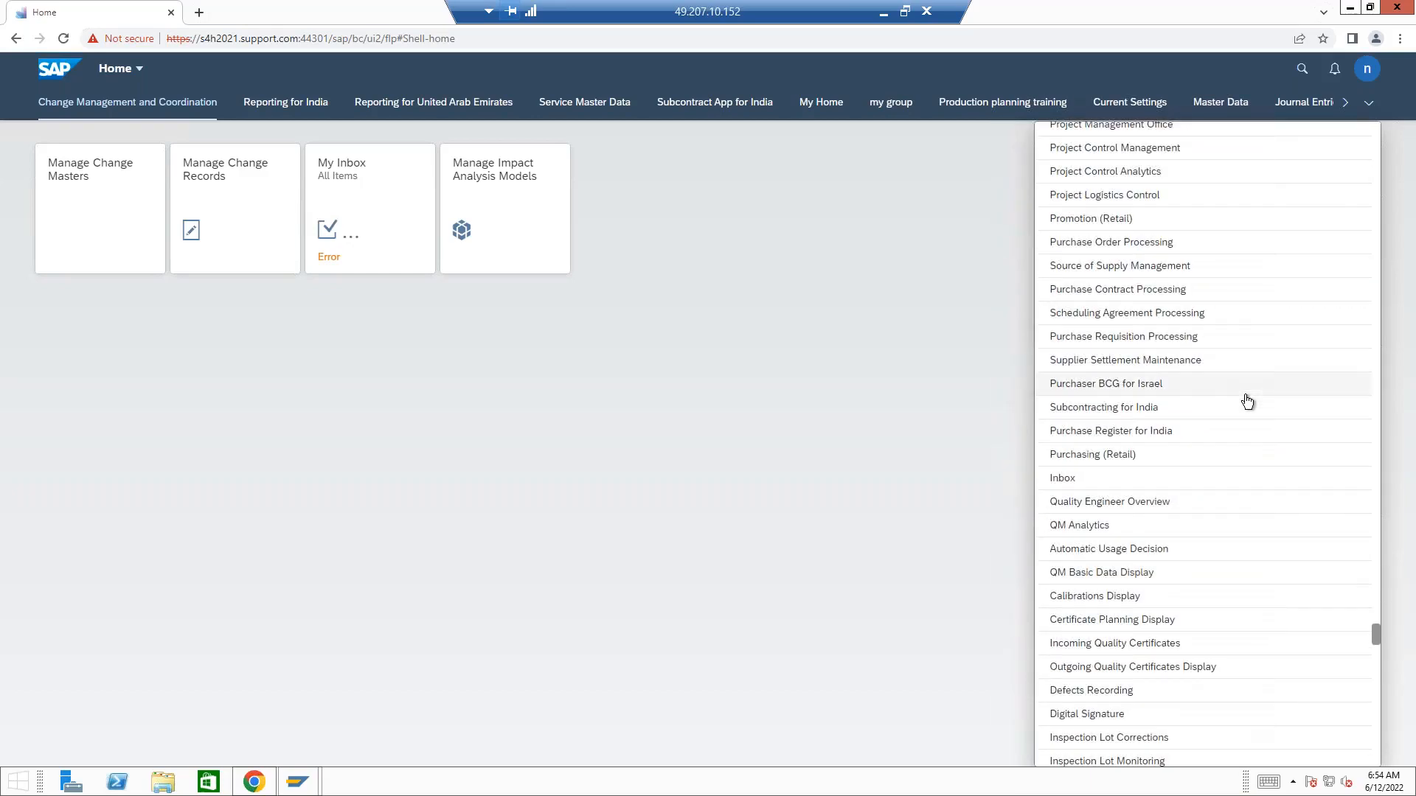
{"action": "scroll", "coordinate": [1246, 400], "scroll_direction": "down", "scroll_amount": 13}
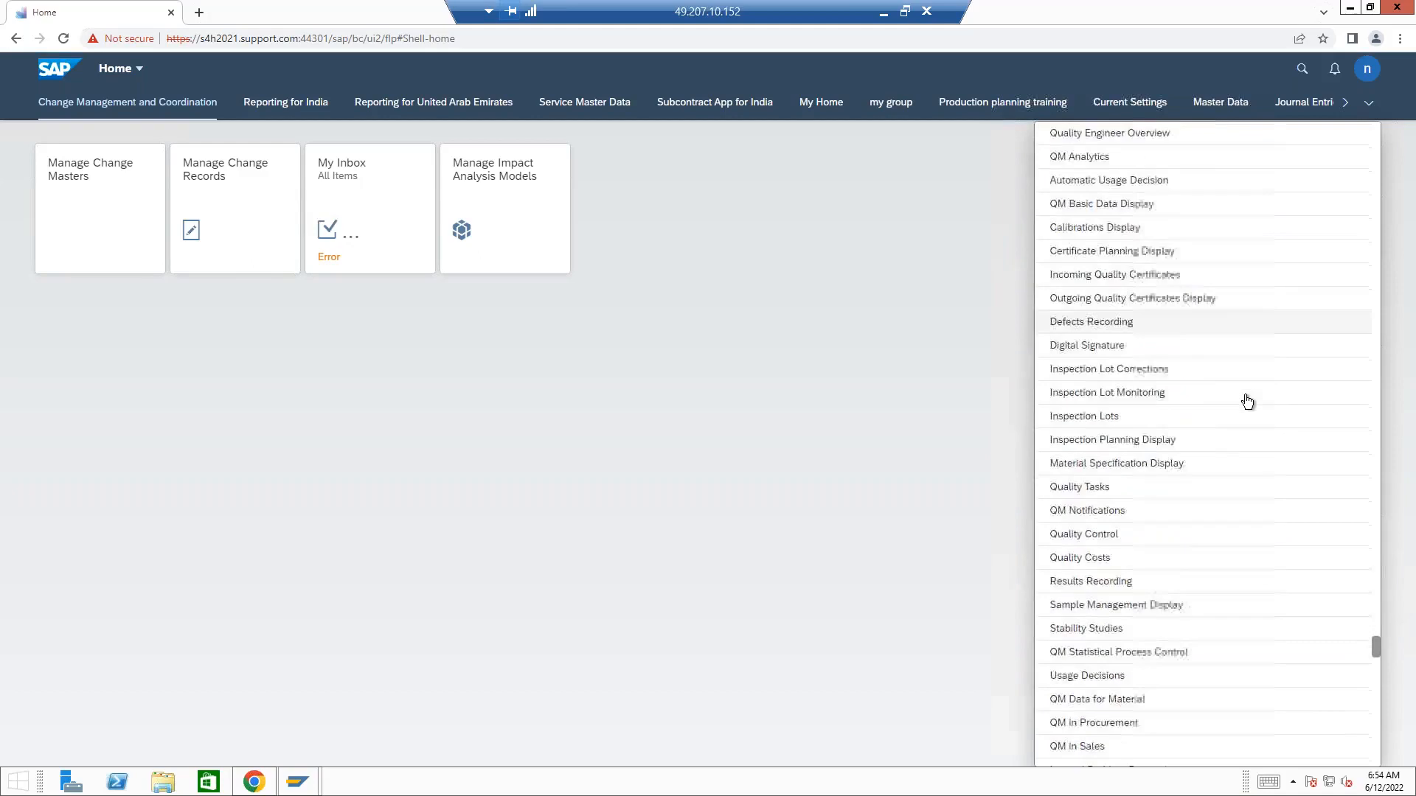
{"action": "scroll", "coordinate": [1313, 472], "scroll_direction": "down", "scroll_amount": 7}
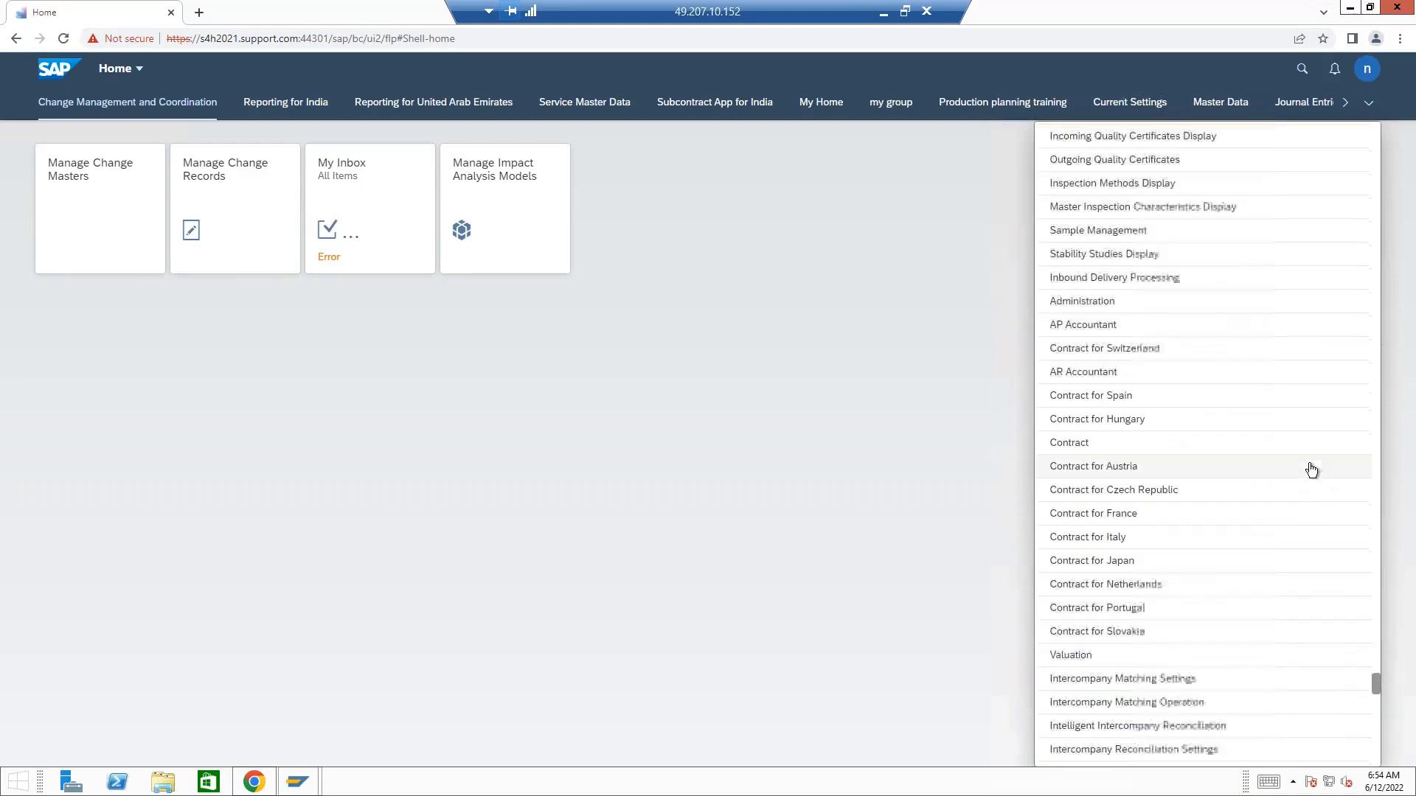
{"action": "scroll", "coordinate": [1311, 470], "scroll_direction": "down", "scroll_amount": 8}
{"action": "scroll", "coordinate": [1311, 470], "scroll_direction": "down", "scroll_amount": 20}
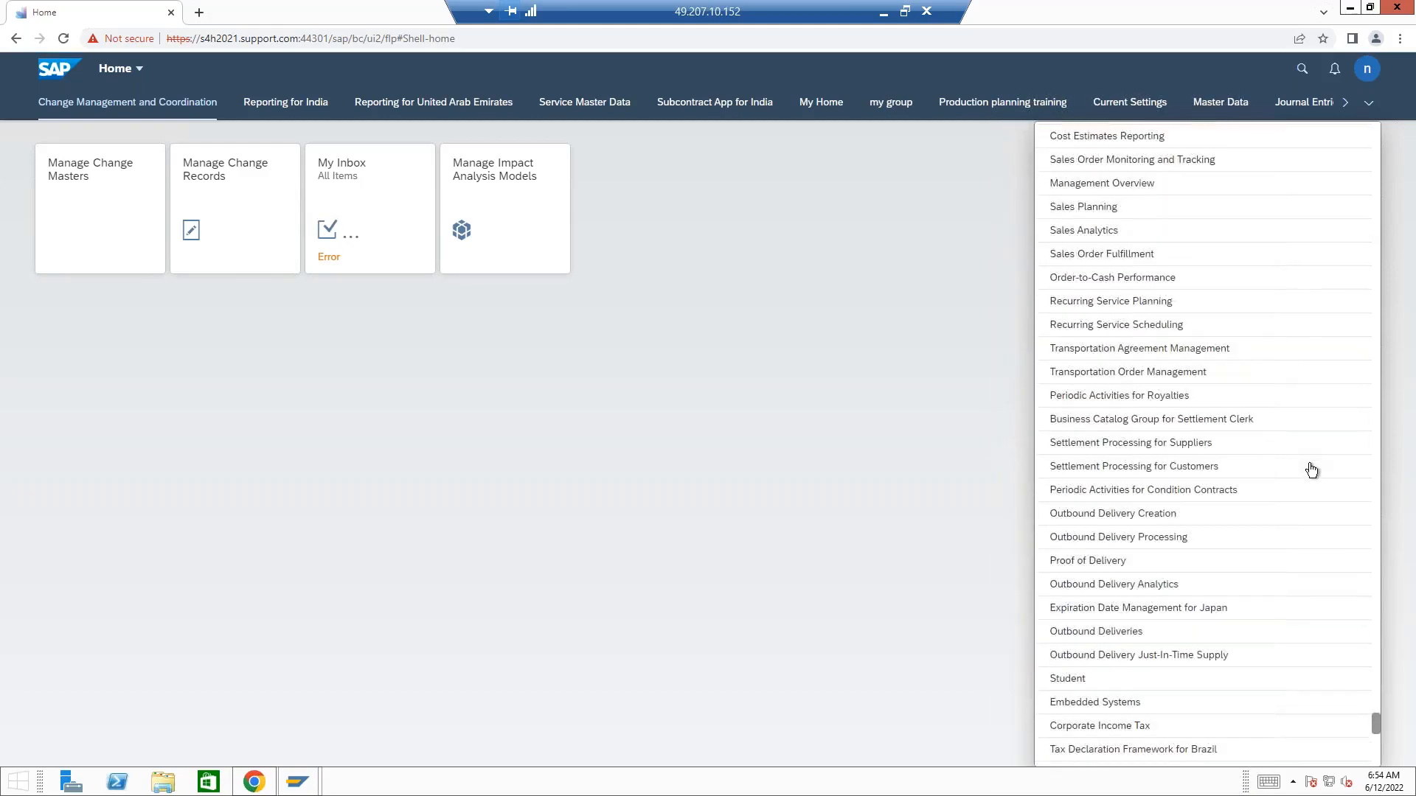
Step: Look back up through the app groups, from delivery, settlement and sales to retail, quality and purchasing, for the ATP groups
{"action": "scroll", "coordinate": [1311, 470], "scroll_direction": "up", "scroll_amount": 10}
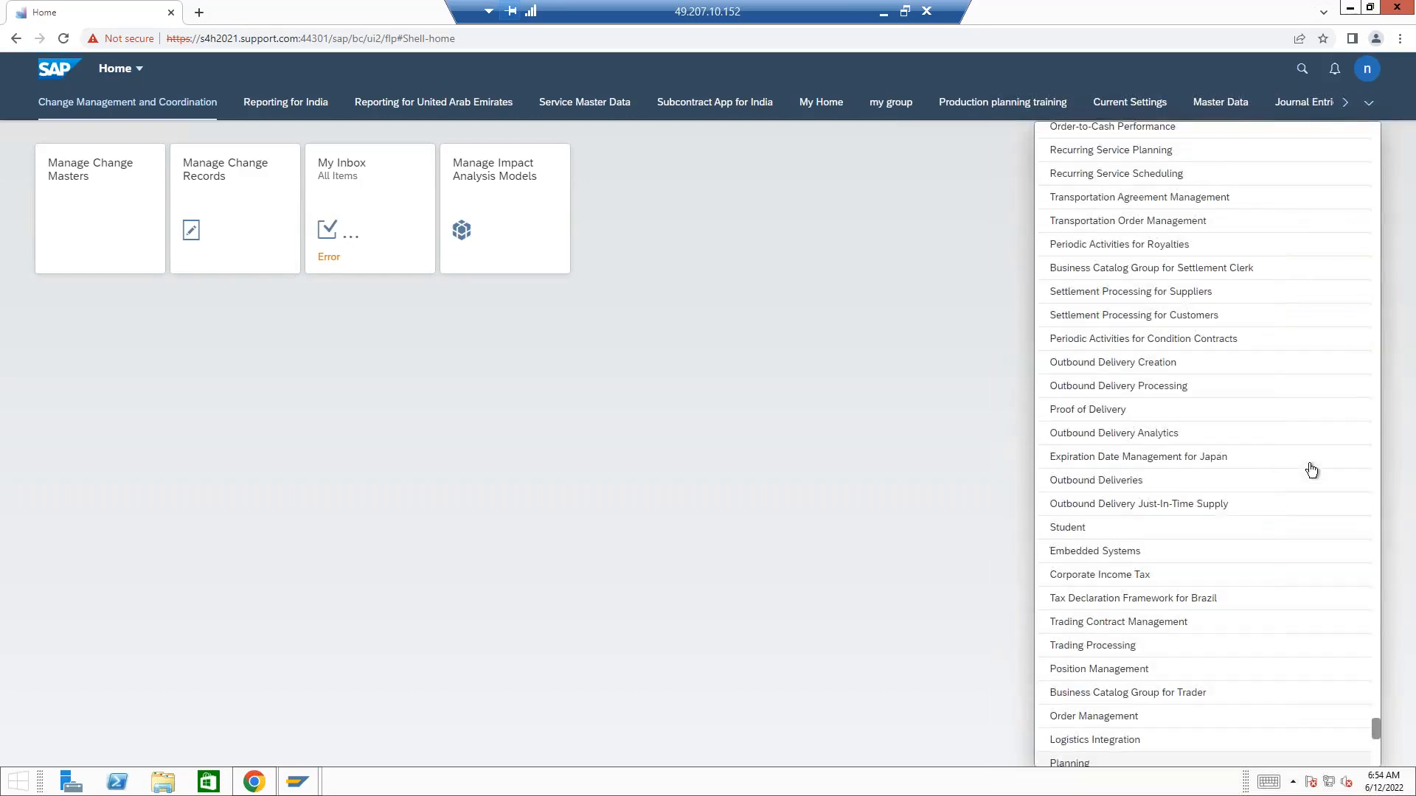
{"action": "scroll", "coordinate": [1311, 469], "scroll_direction": "up", "scroll_amount": 4}
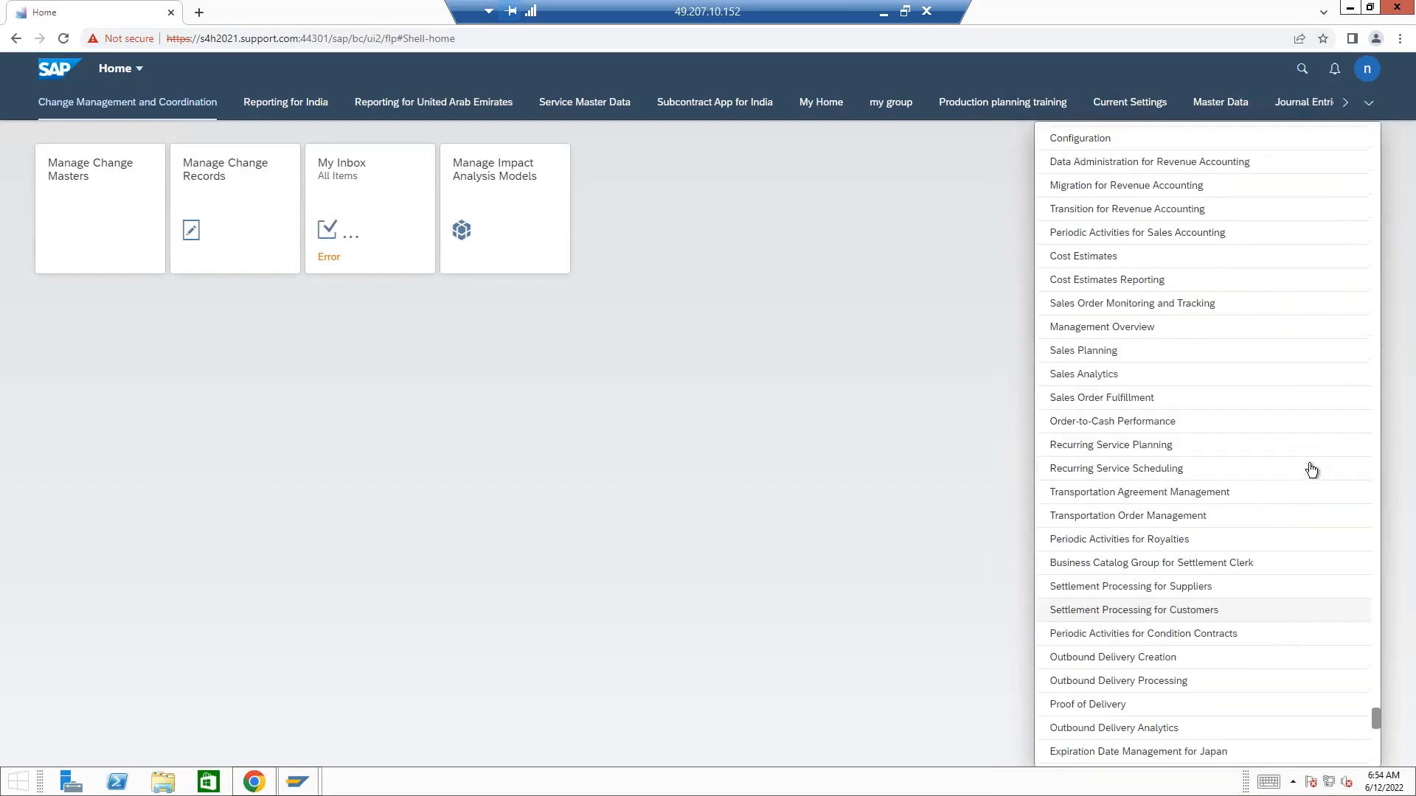
{"action": "scroll", "coordinate": [1312, 470], "scroll_direction": "up", "scroll_amount": 5}
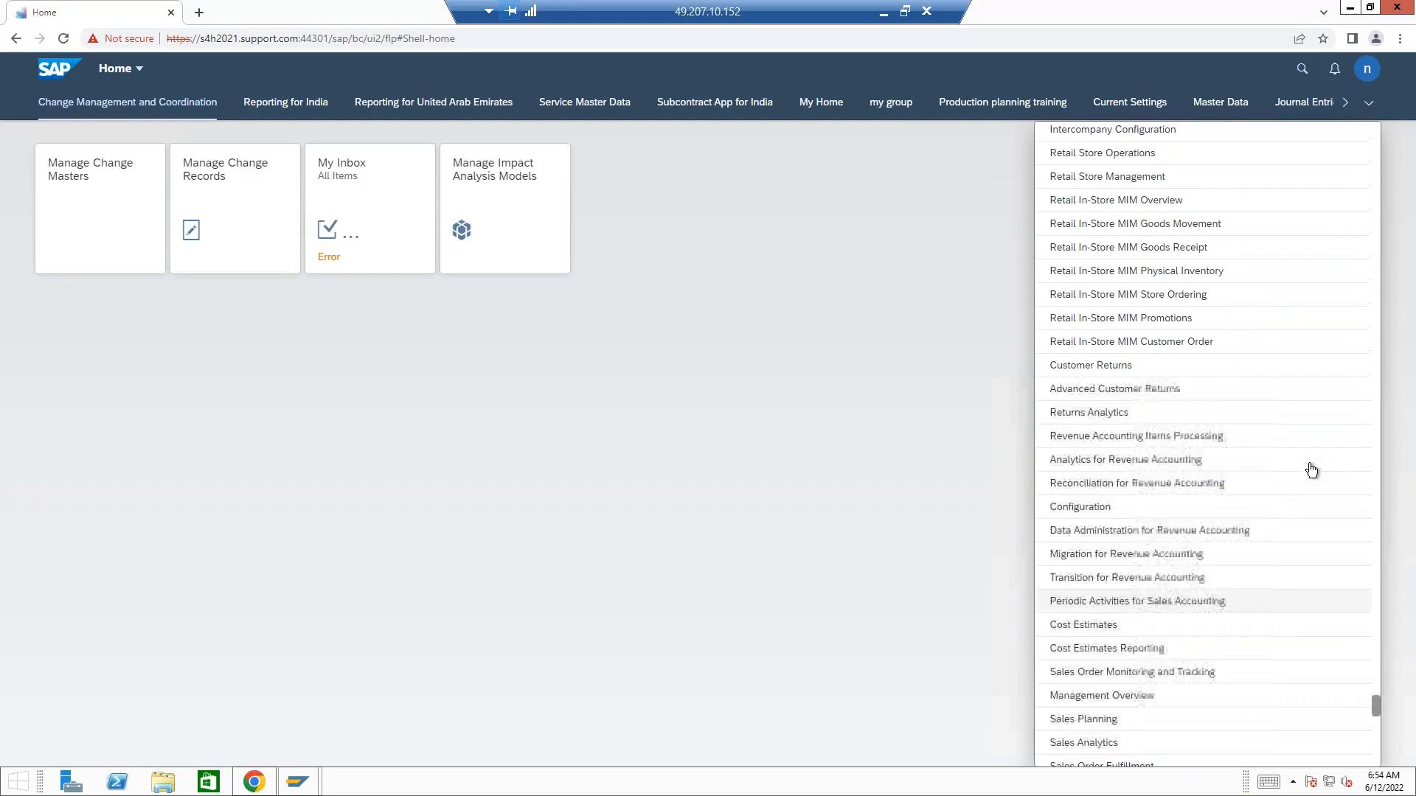
{"action": "scroll", "coordinate": [1311, 470], "scroll_direction": "up", "scroll_amount": 1}
{"action": "scroll", "coordinate": [1312, 470], "scroll_direction": "up", "scroll_amount": 7}
{"action": "scroll", "coordinate": [1312, 470], "scroll_direction": "up", "scroll_amount": 2}
{"action": "scroll", "coordinate": [1312, 470], "scroll_direction": "up", "scroll_amount": 6}
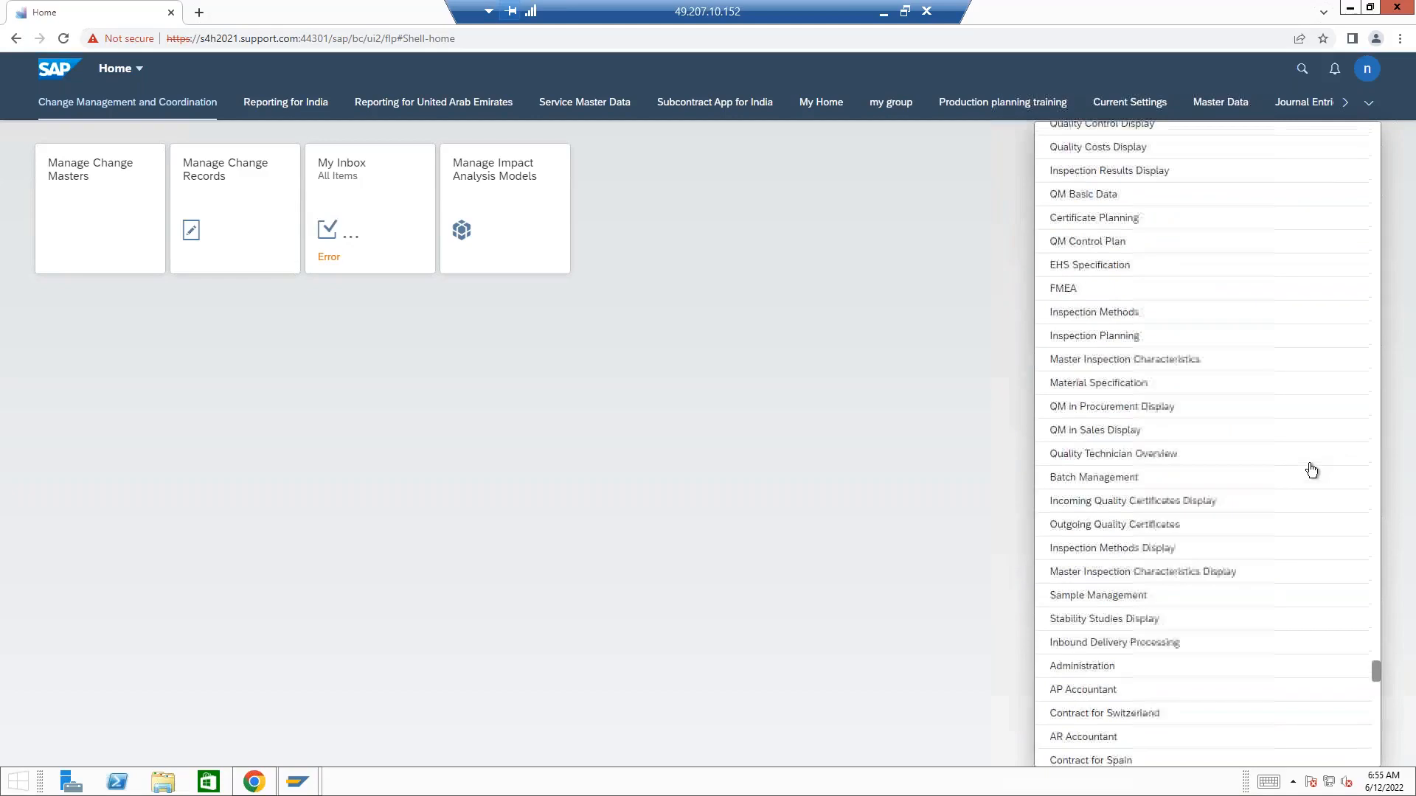
{"action": "scroll", "coordinate": [1311, 470], "scroll_direction": "up", "scroll_amount": 3}
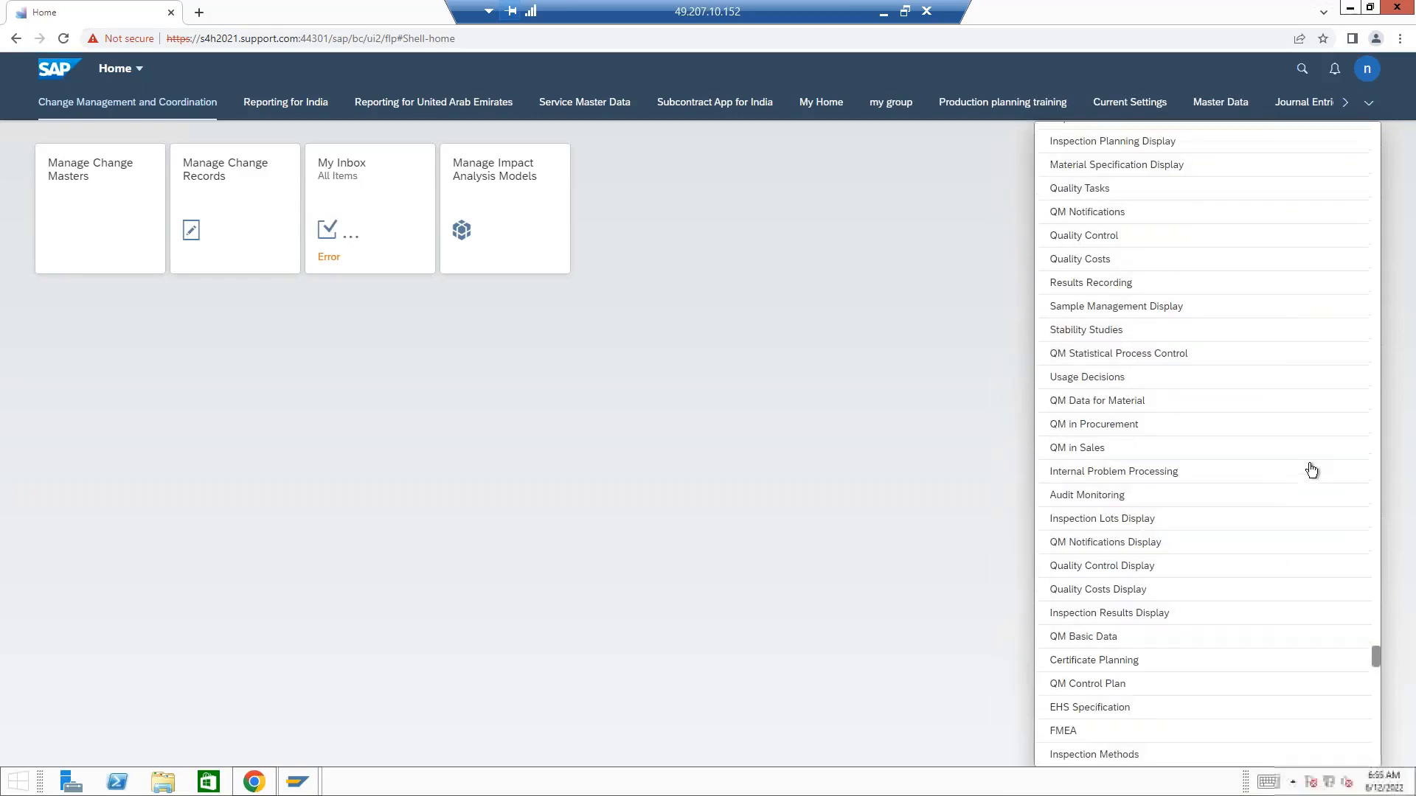
{"action": "scroll", "coordinate": [1311, 470], "scroll_direction": "up", "scroll_amount": 5}
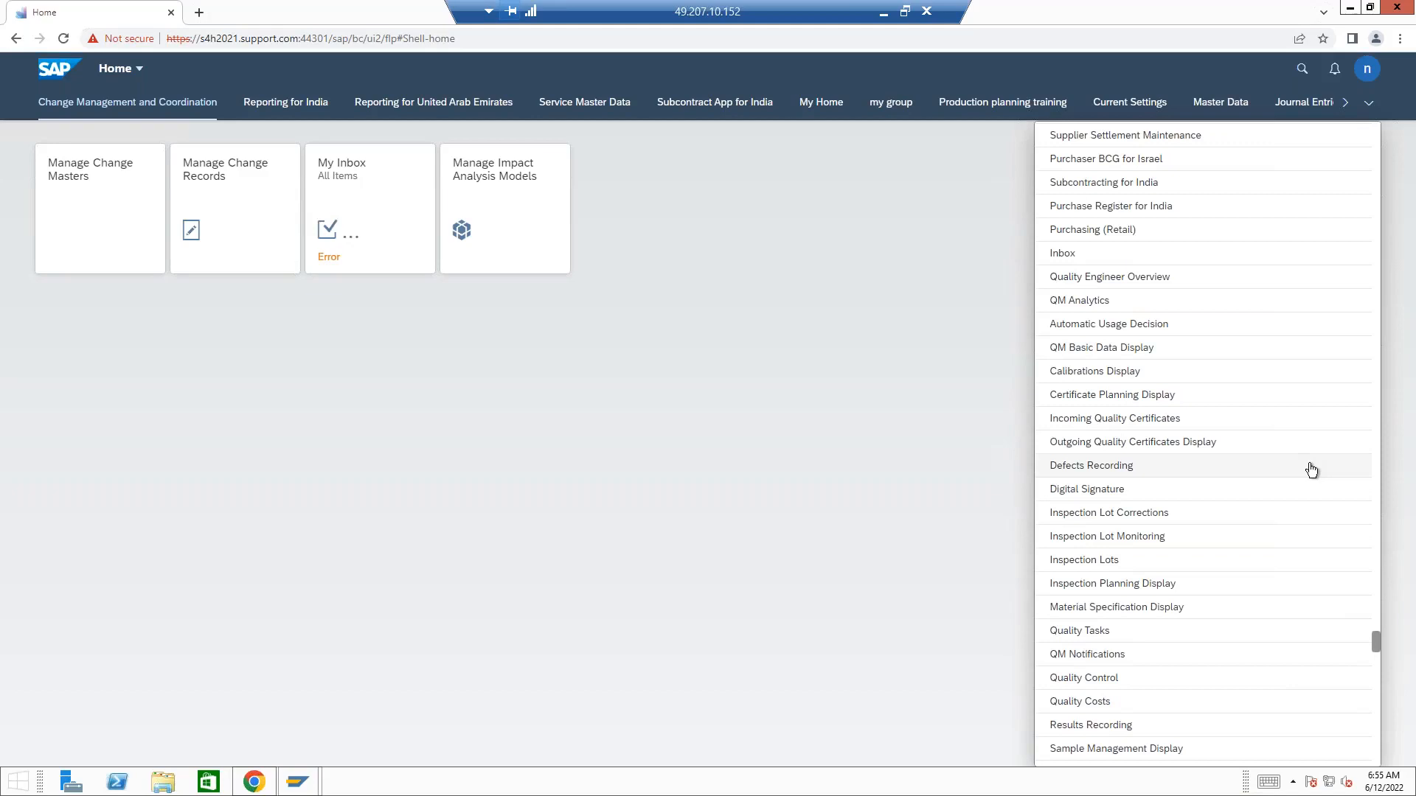
{"action": "scroll", "coordinate": [1311, 470], "scroll_direction": "up", "scroll_amount": 3}
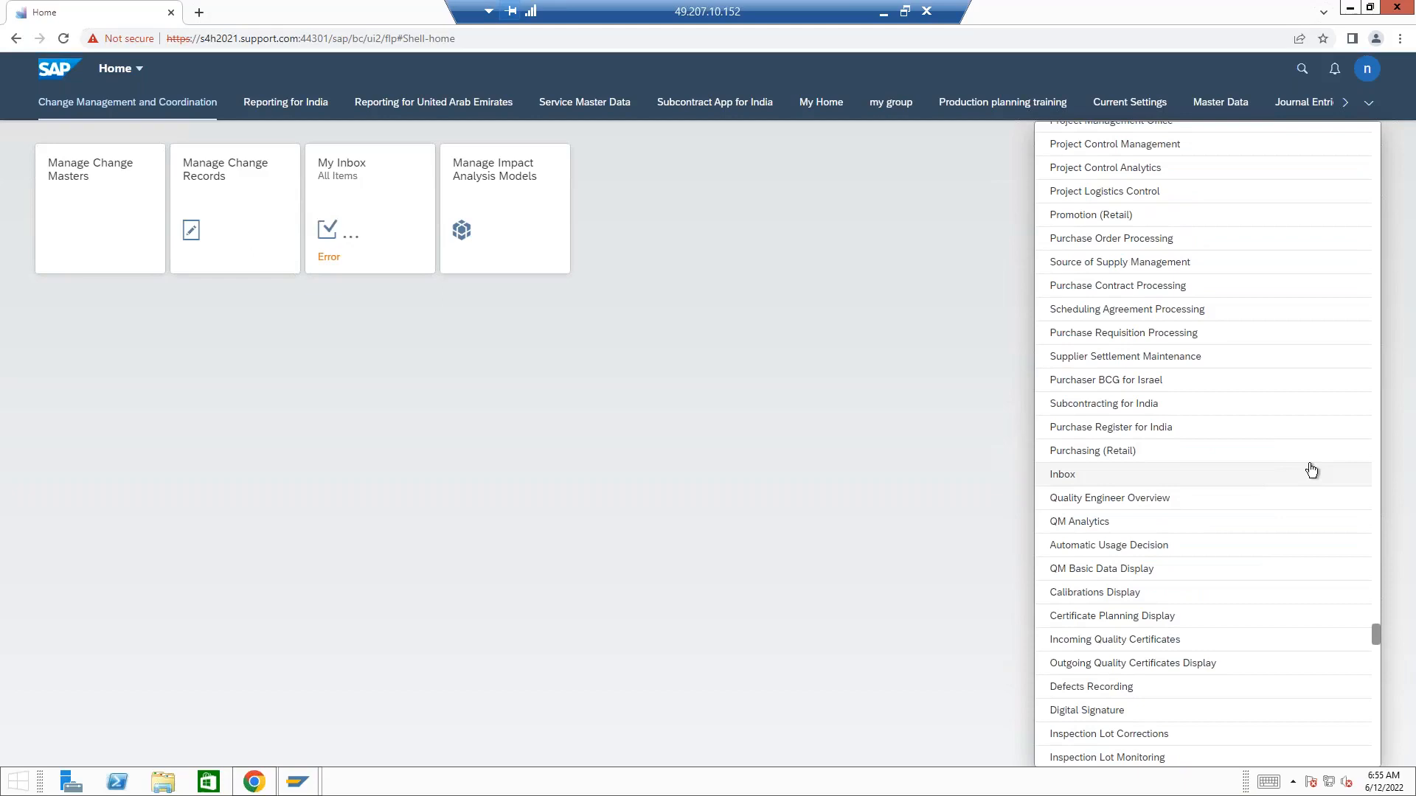
{"action": "scroll", "coordinate": [1312, 470], "scroll_direction": "up", "scroll_amount": 5}
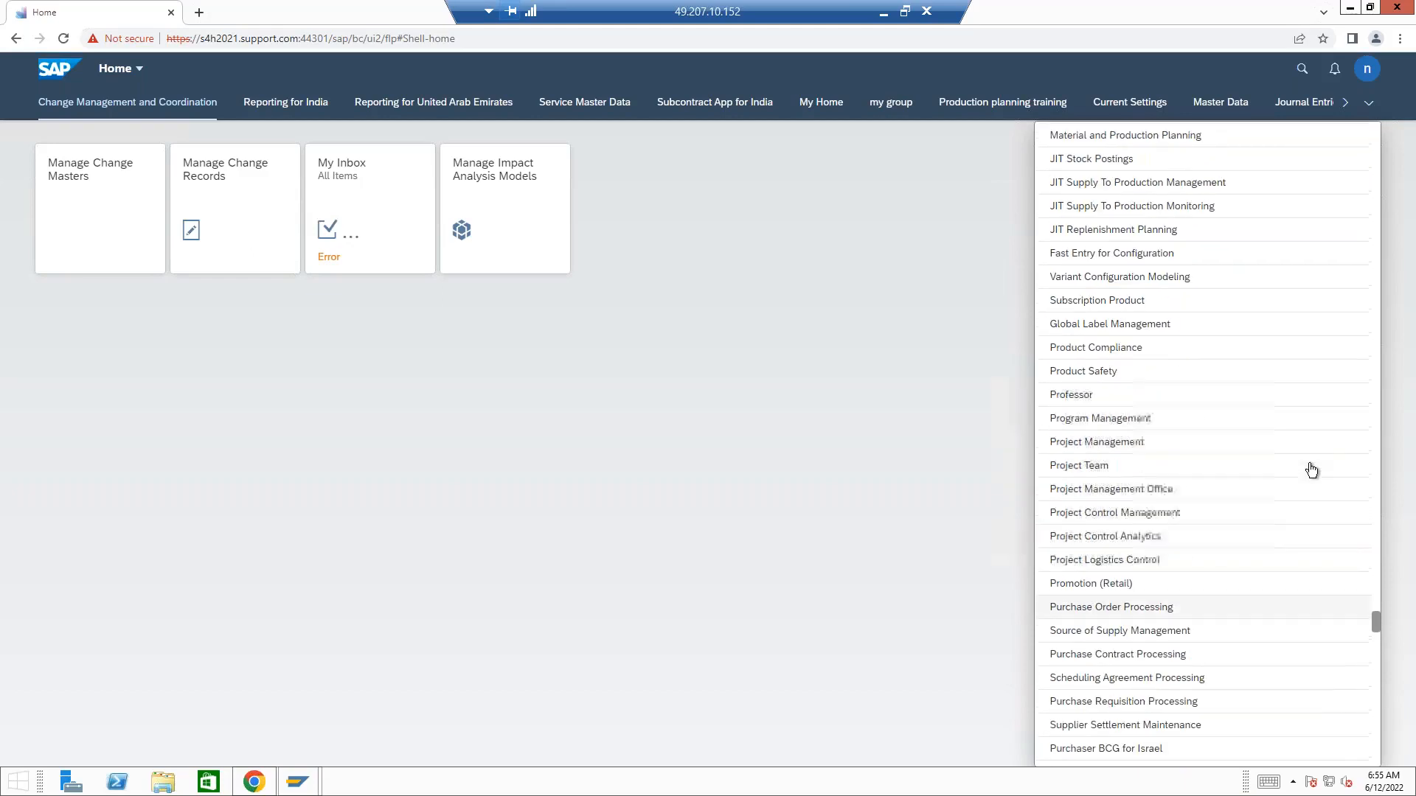
Step: Find the ATP groups above the project, production and product groups in the list and open the Product Allocation app group
{"action": "scroll", "coordinate": [1312, 470], "scroll_direction": "up", "scroll_amount": 1}
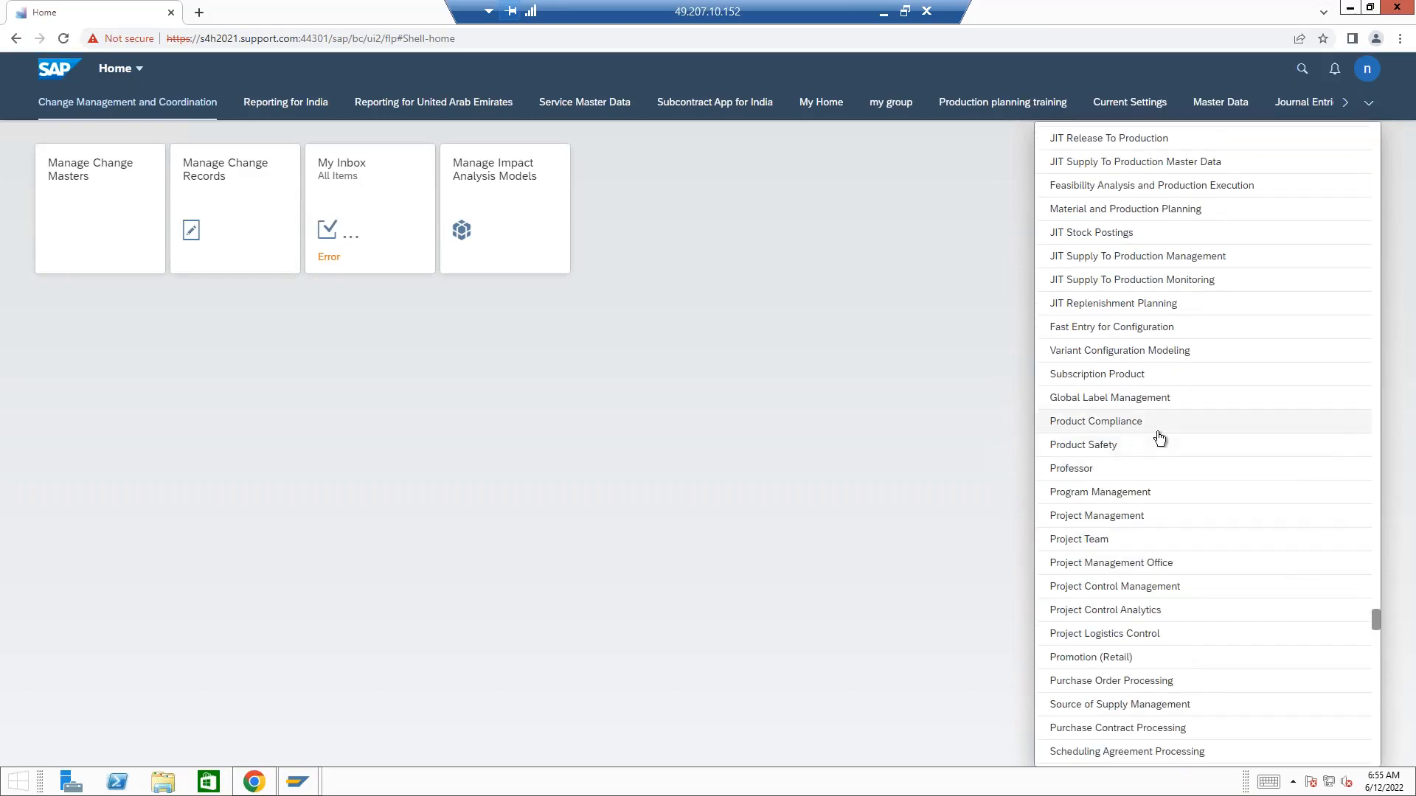
{"action": "scroll", "coordinate": [1159, 437], "scroll_direction": "up", "scroll_amount": 2}
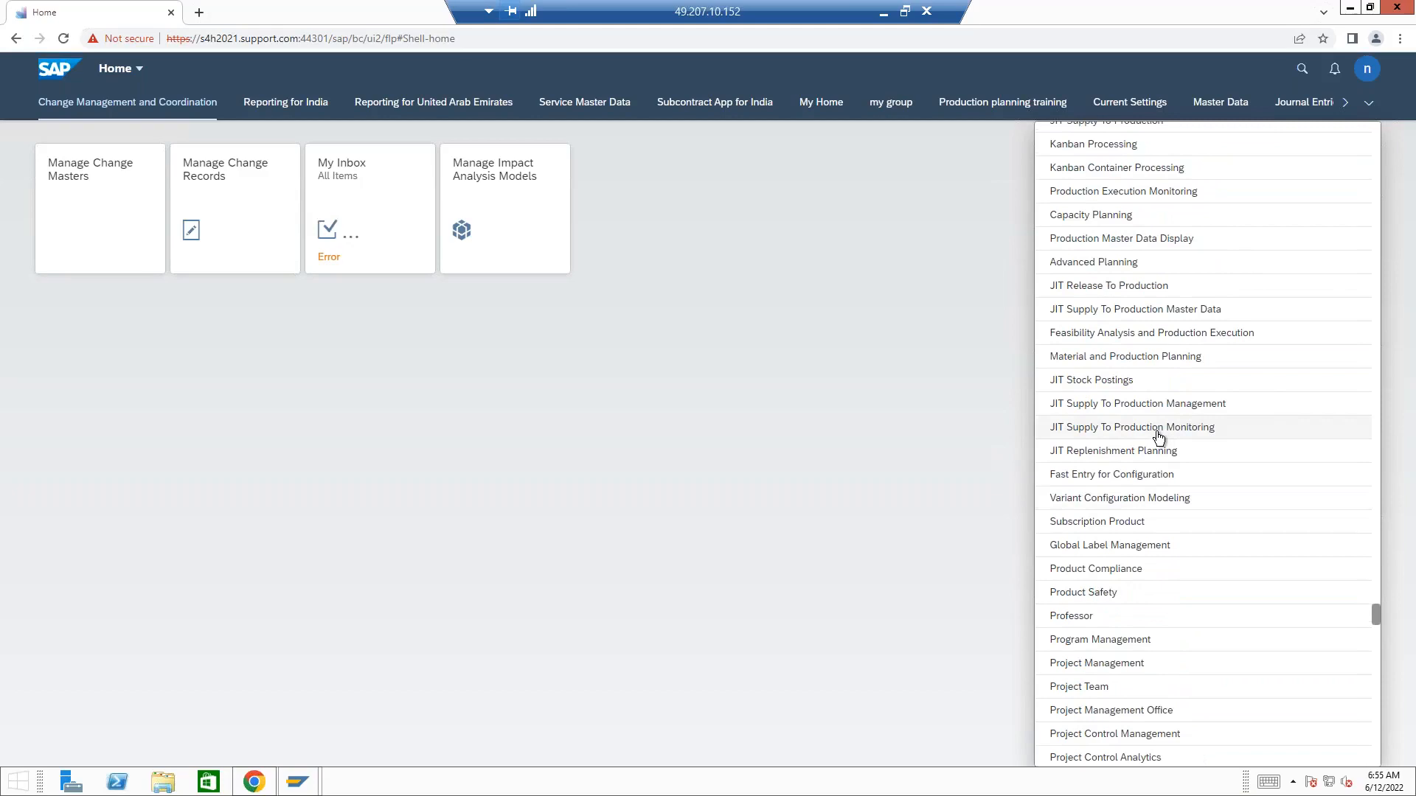
{"action": "scroll", "coordinate": [1160, 437], "scroll_direction": "up", "scroll_amount": 2}
{"action": "scroll", "coordinate": [1160, 437], "scroll_direction": "up", "scroll_amount": 1}
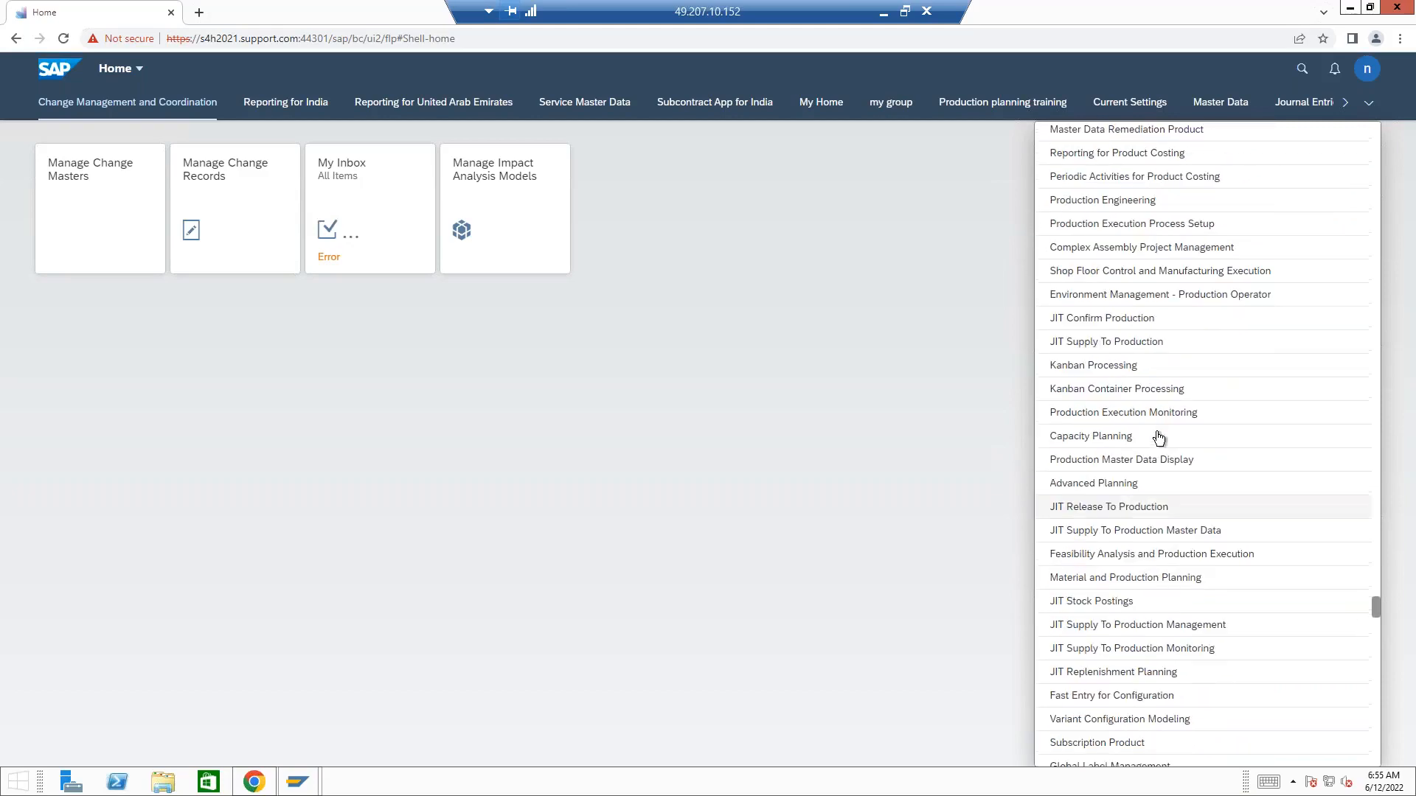
{"action": "scroll", "coordinate": [1159, 437], "scroll_direction": "up", "scroll_amount": 5}
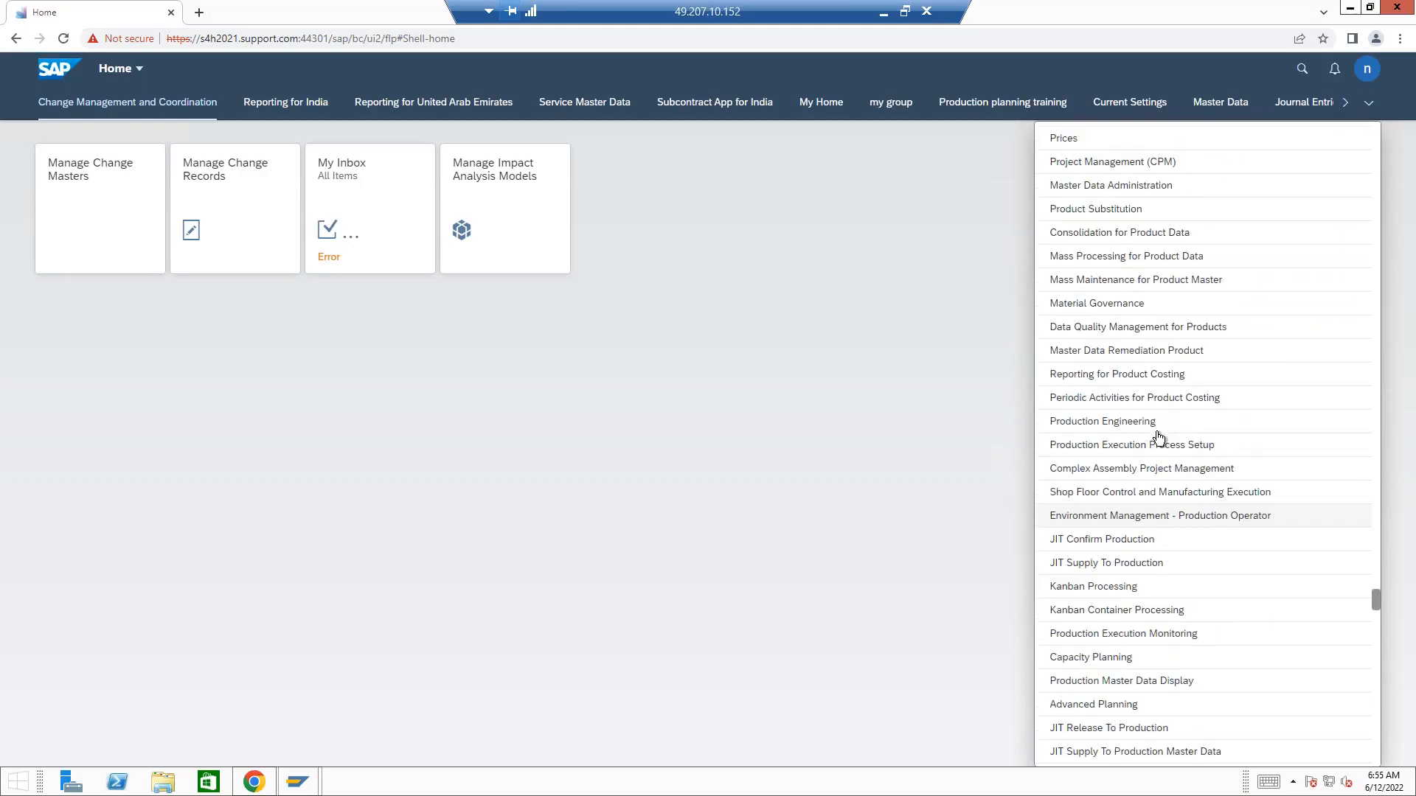
{"action": "scroll", "coordinate": [1159, 438], "scroll_direction": "up", "scroll_amount": 2}
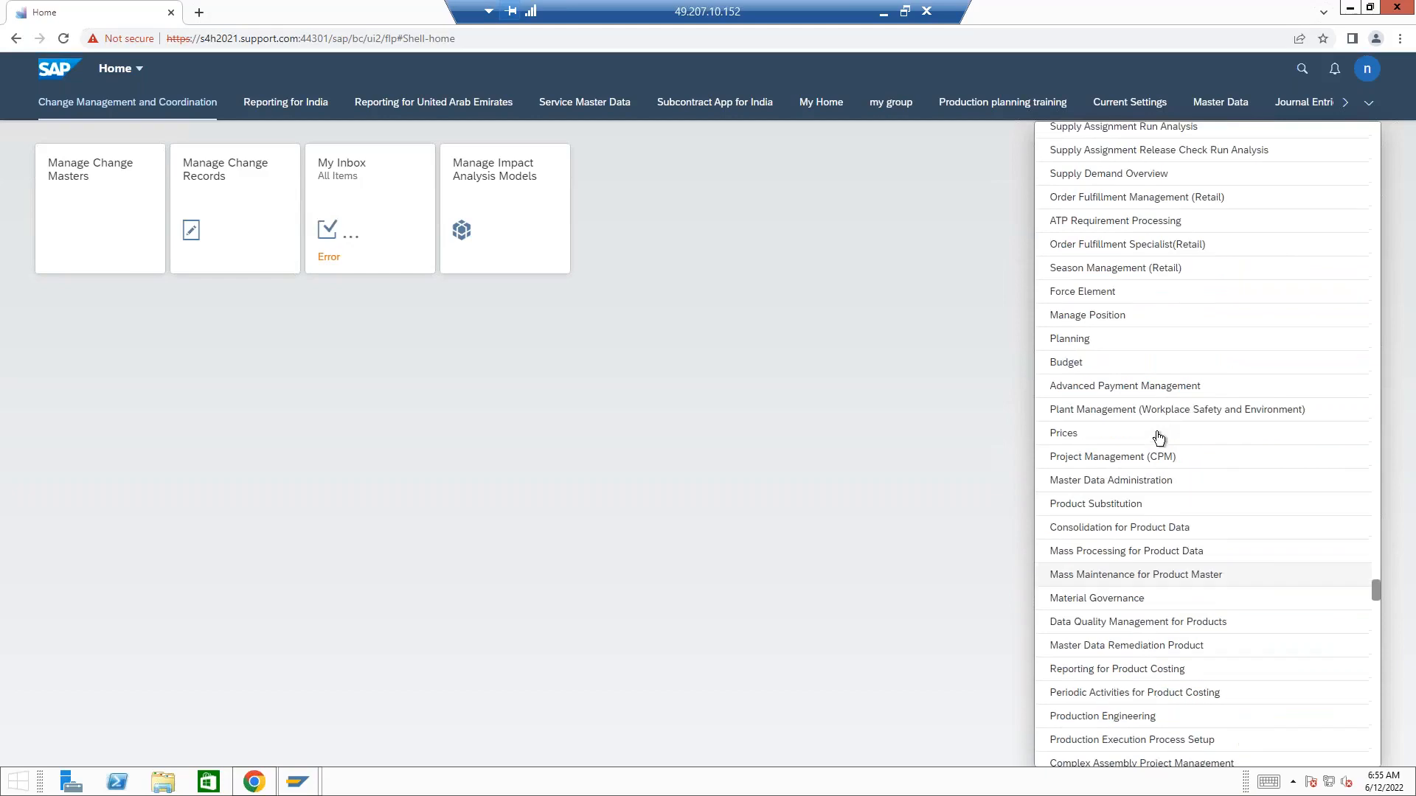
{"action": "scroll", "coordinate": [1159, 438], "scroll_direction": "up", "scroll_amount": 1}
{"action": "scroll", "coordinate": [1160, 437], "scroll_direction": "up", "scroll_amount": 4}
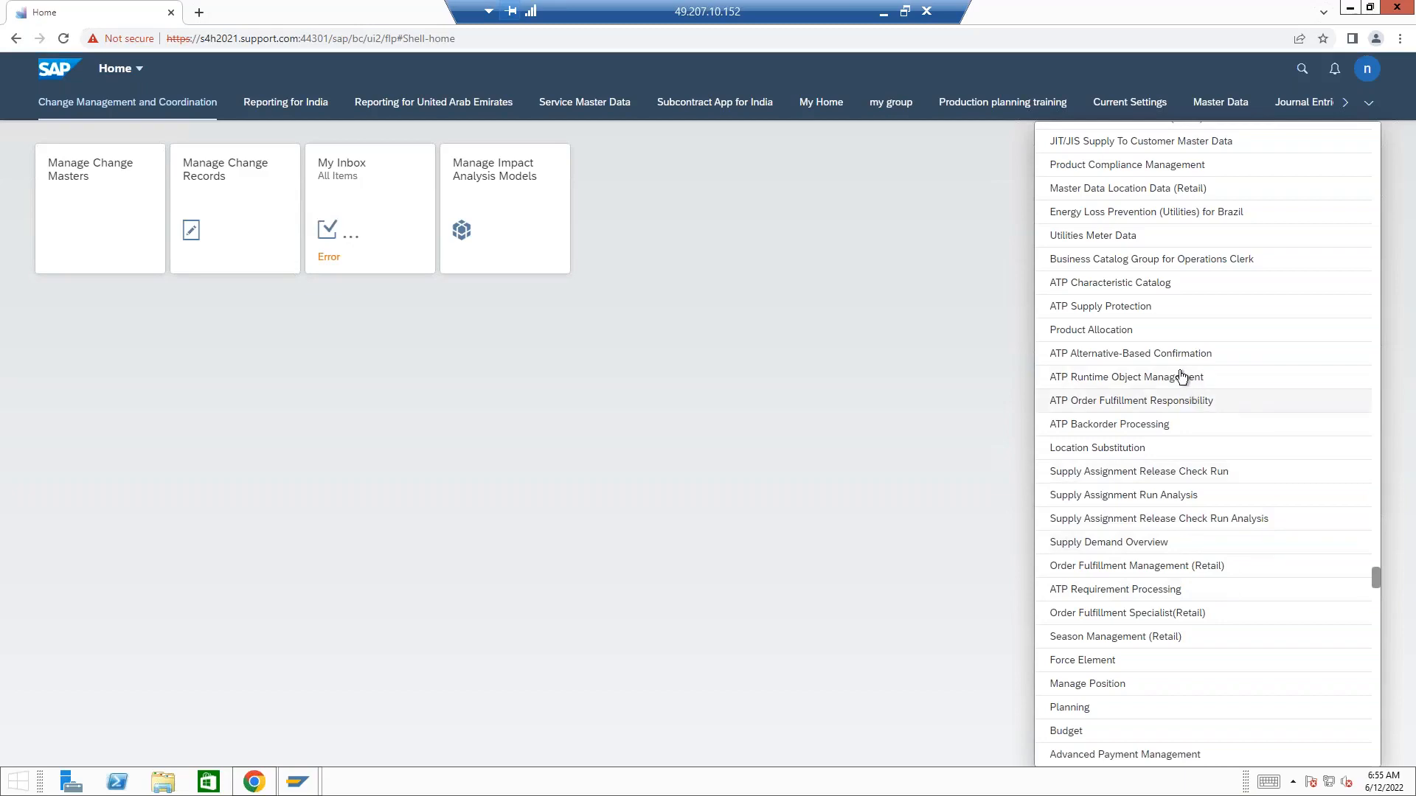
{"action": "left_click", "coordinate": [1103, 332]}
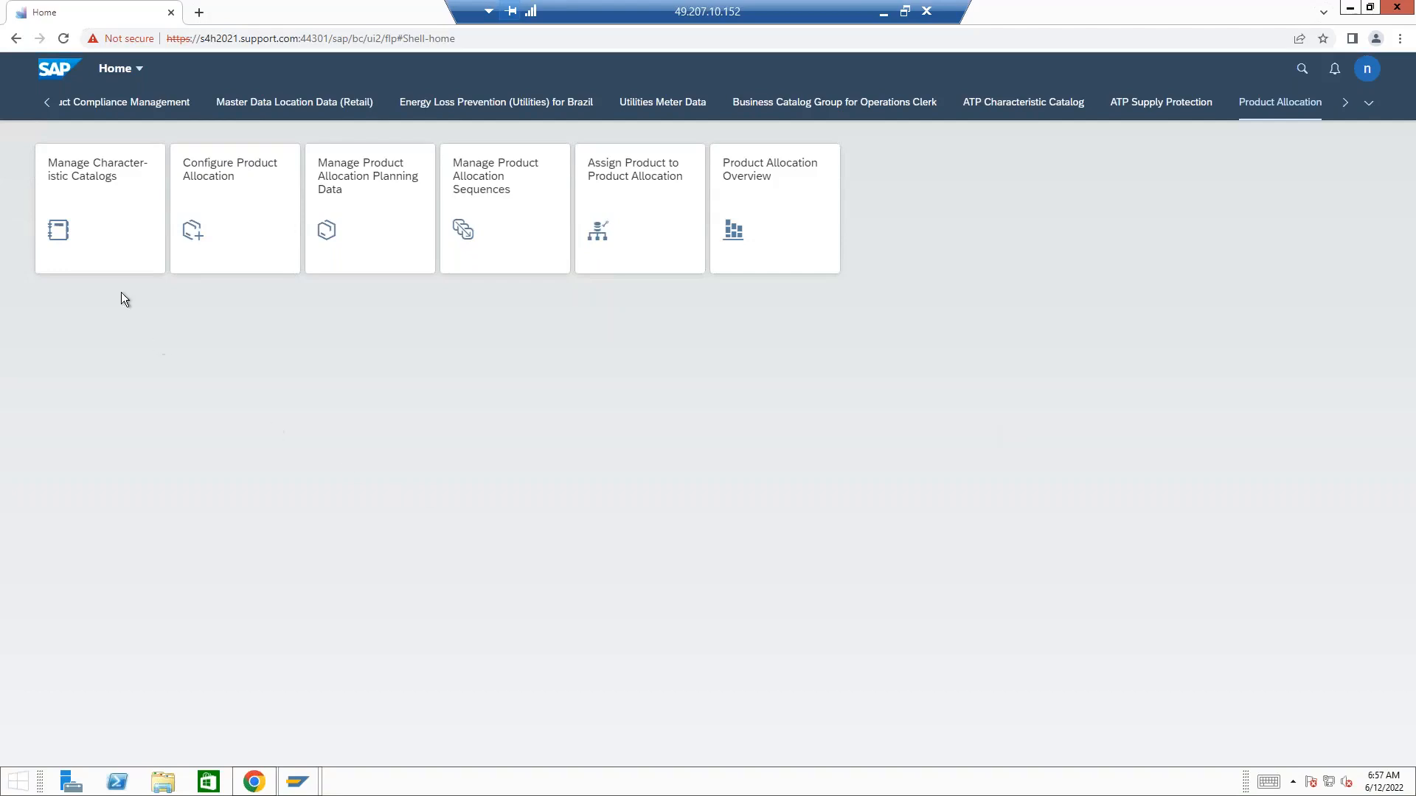
Step: In Manage Characteristic Catalogs, display the Distribution Channel characteristic of the Mixed product allocation catalog and check its table's view settings
{"action": "left_click", "coordinate": [91, 202]}
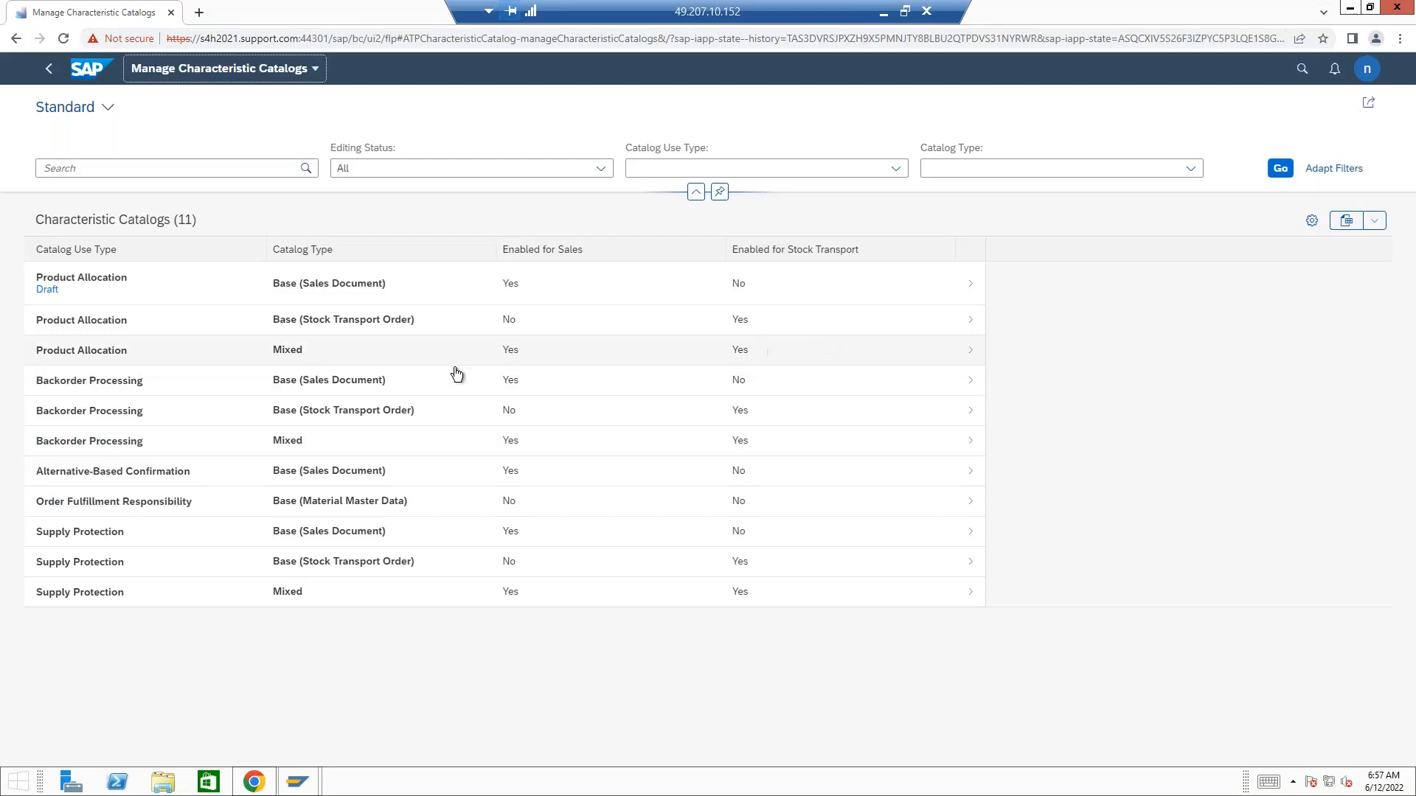
{"action": "left_click", "coordinate": [109, 359]}
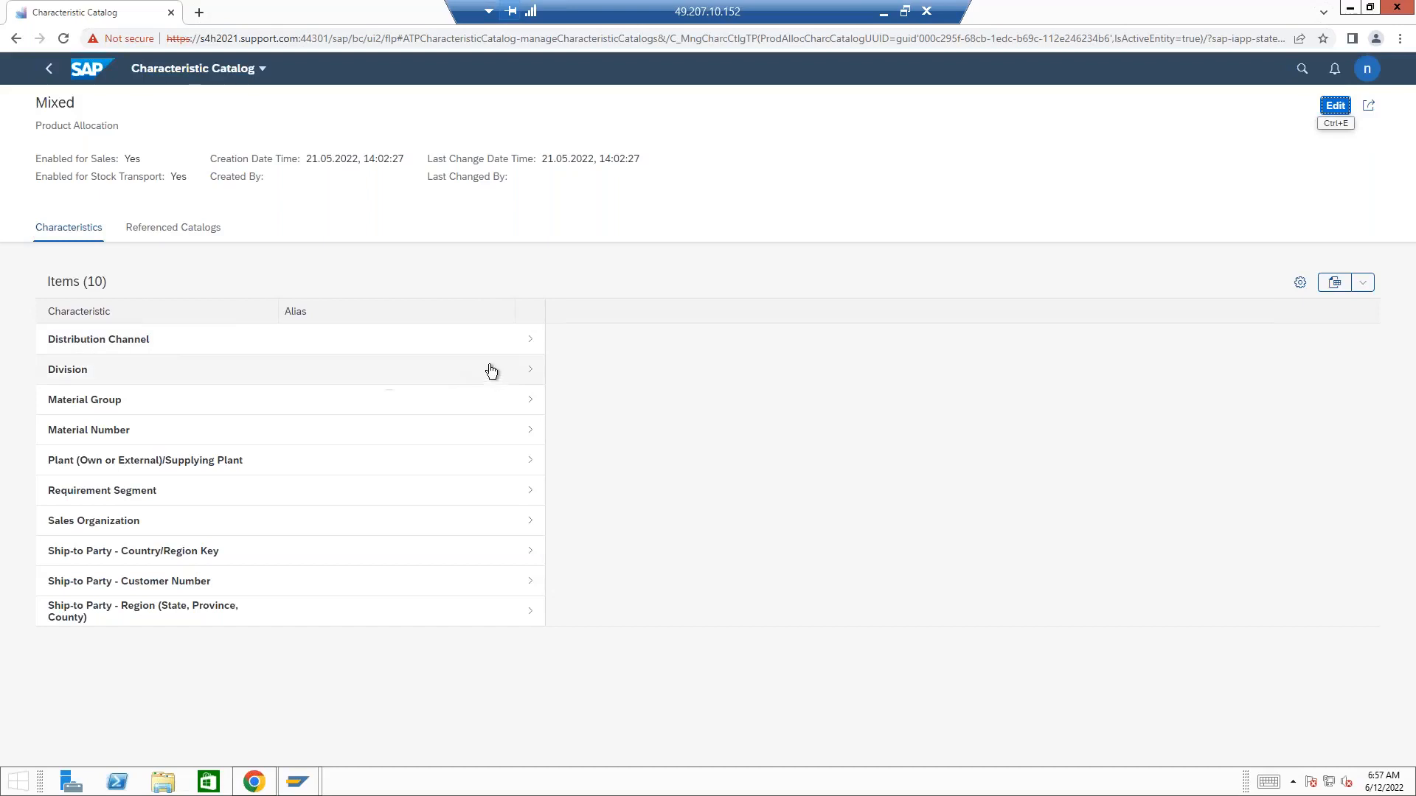
{"action": "left_click", "coordinate": [530, 345]}
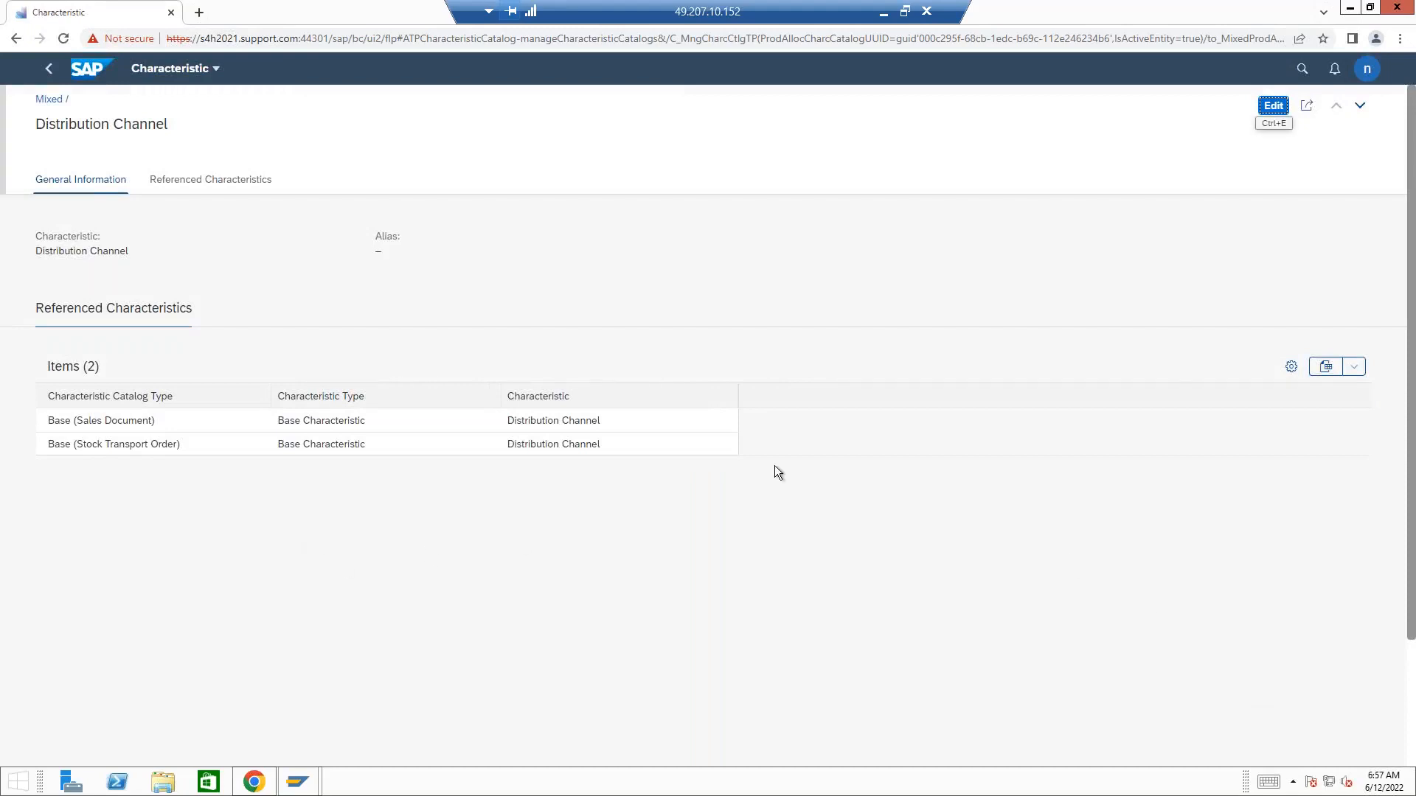
{"action": "left_click", "coordinate": [1293, 369]}
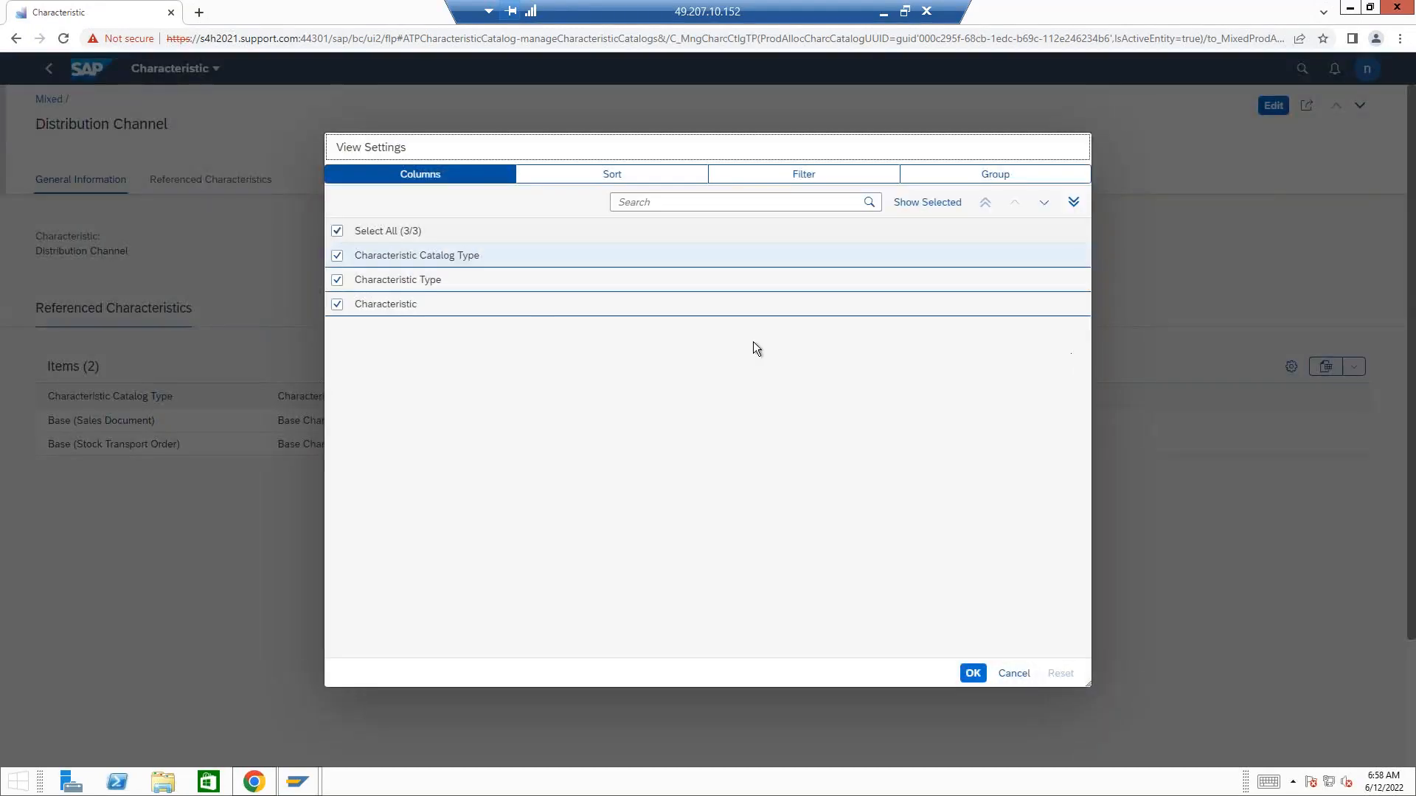
{"action": "left_click", "coordinate": [1018, 673]}
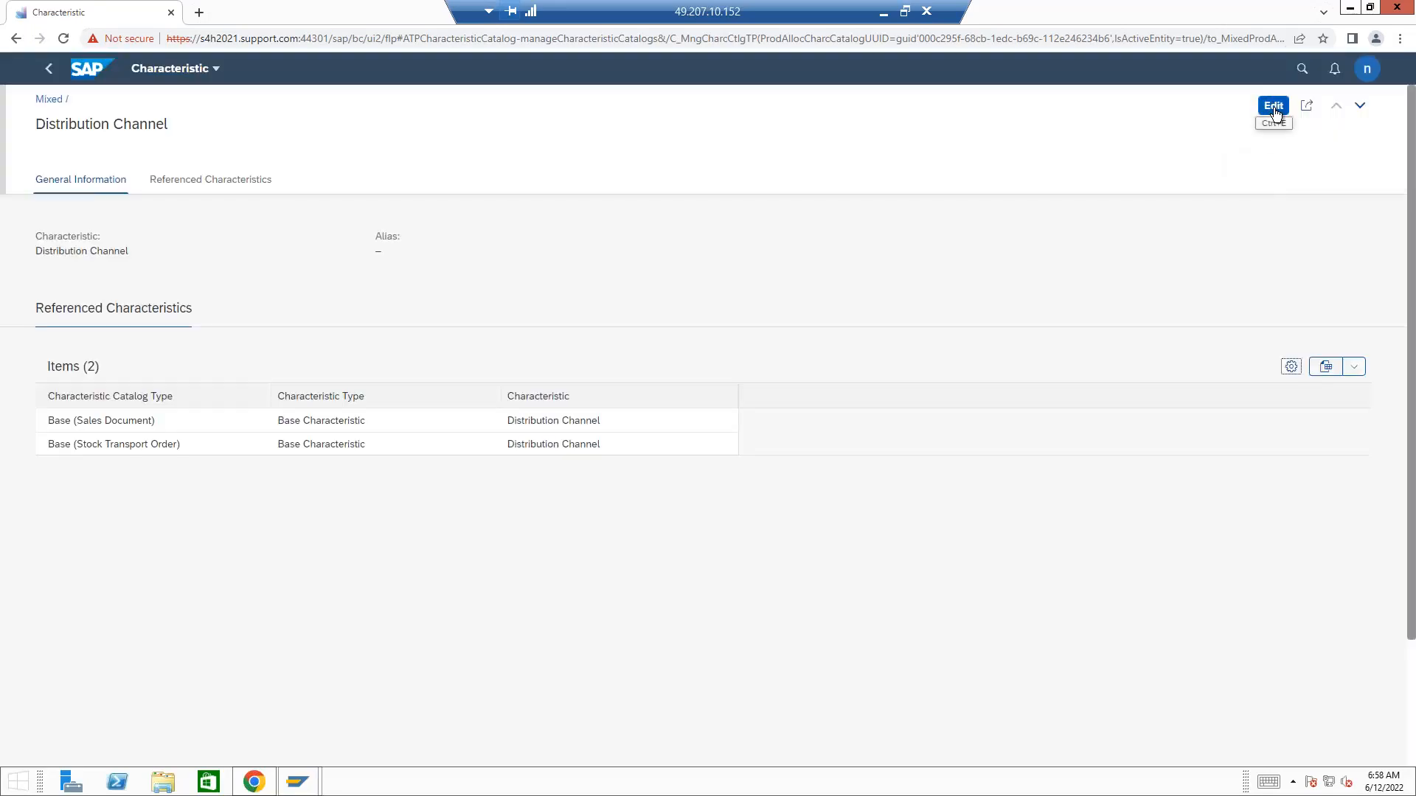
Step: Switch the Distribution Channel characteristic to edit mode, check its view settings without changes, and return to the characteristic catalogs list
{"action": "left_click", "coordinate": [1274, 107]}
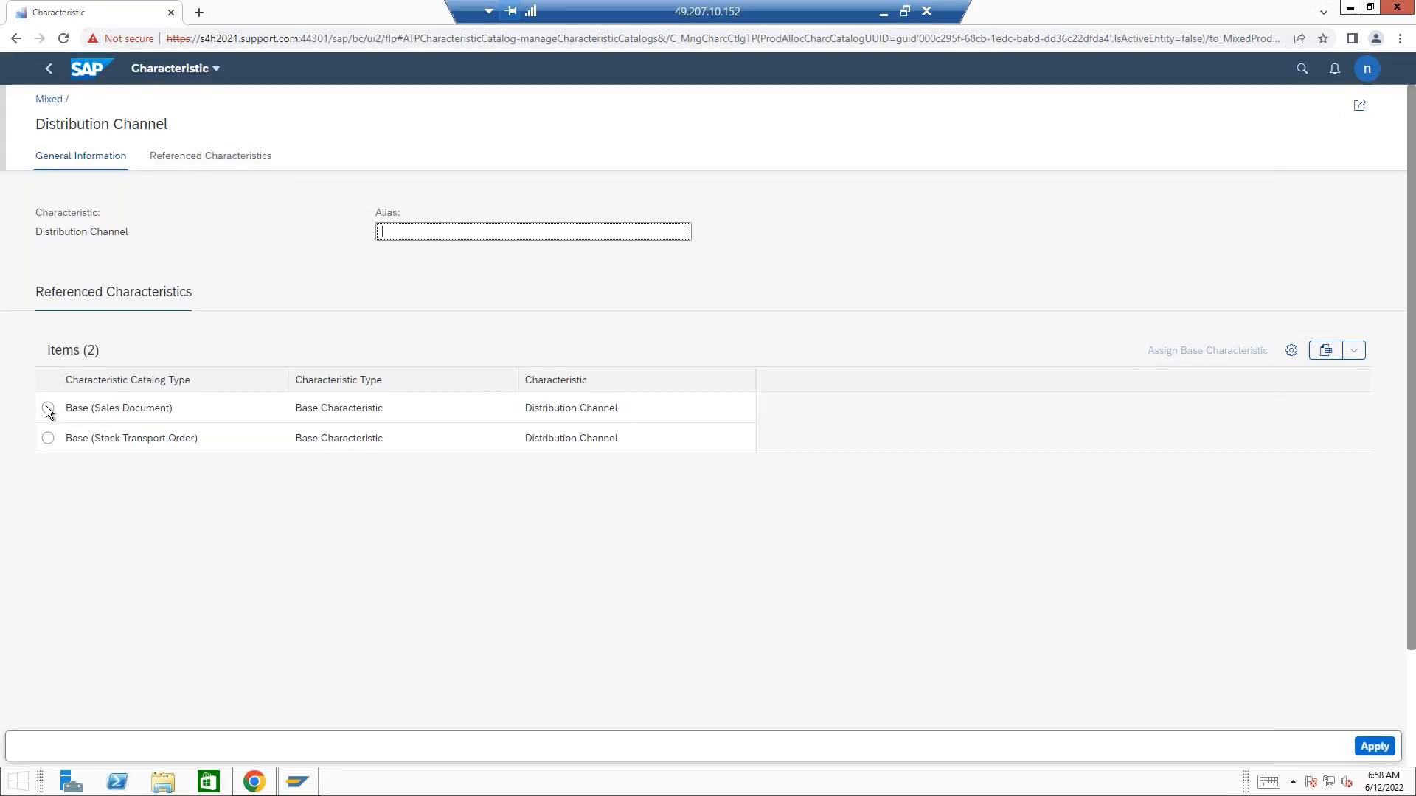
{"action": "left_click", "coordinate": [1297, 352]}
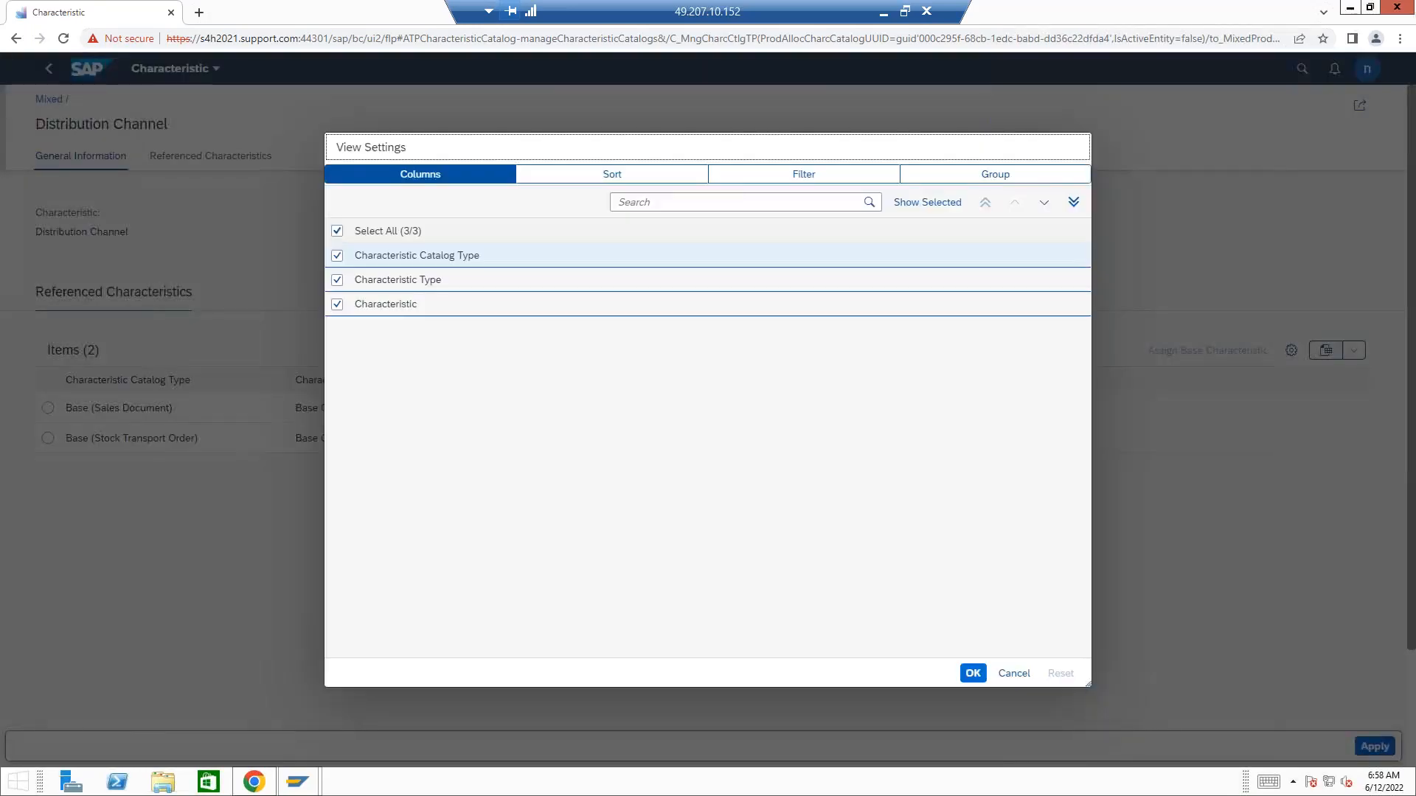
{"action": "left_click", "coordinate": [1023, 675]}
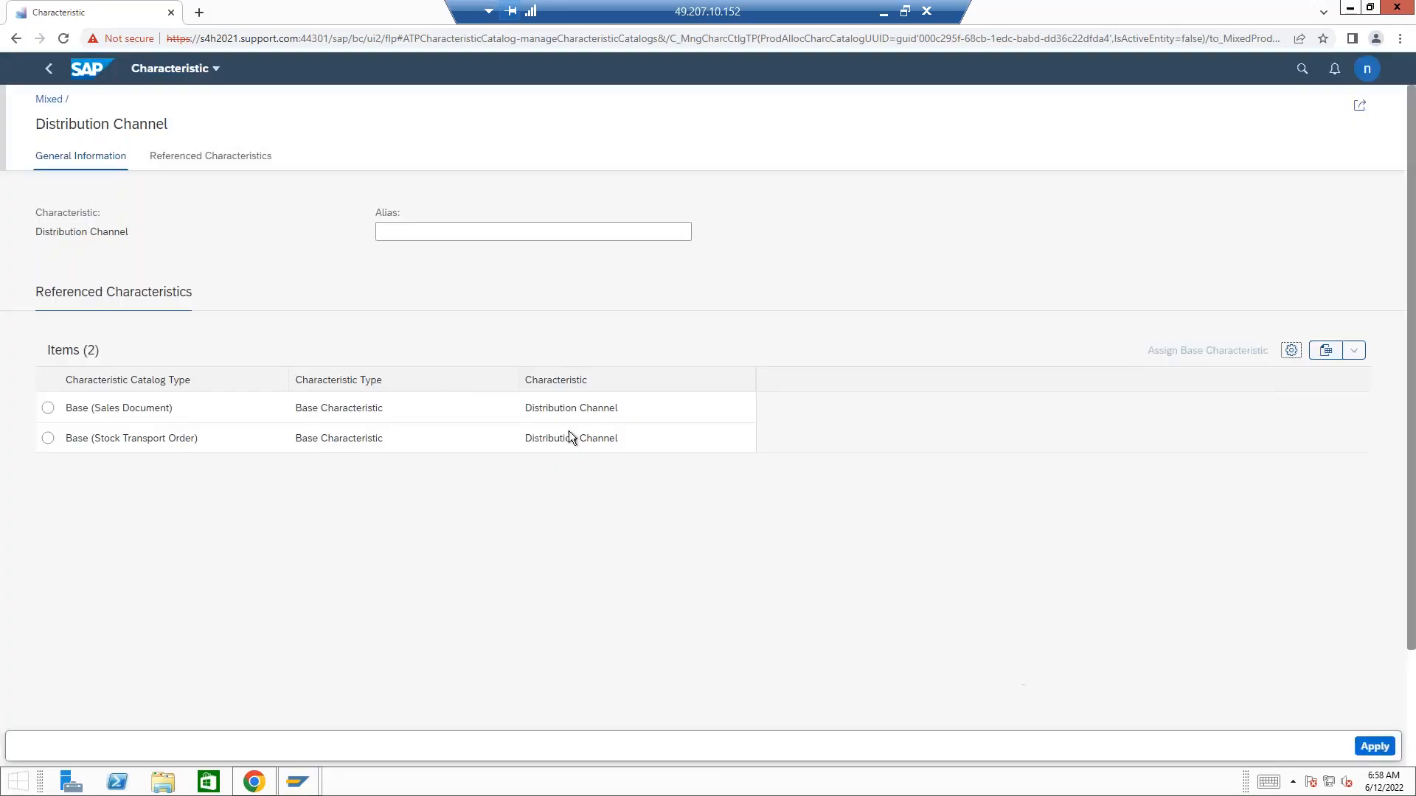
{"action": "left_click", "coordinate": [50, 70]}
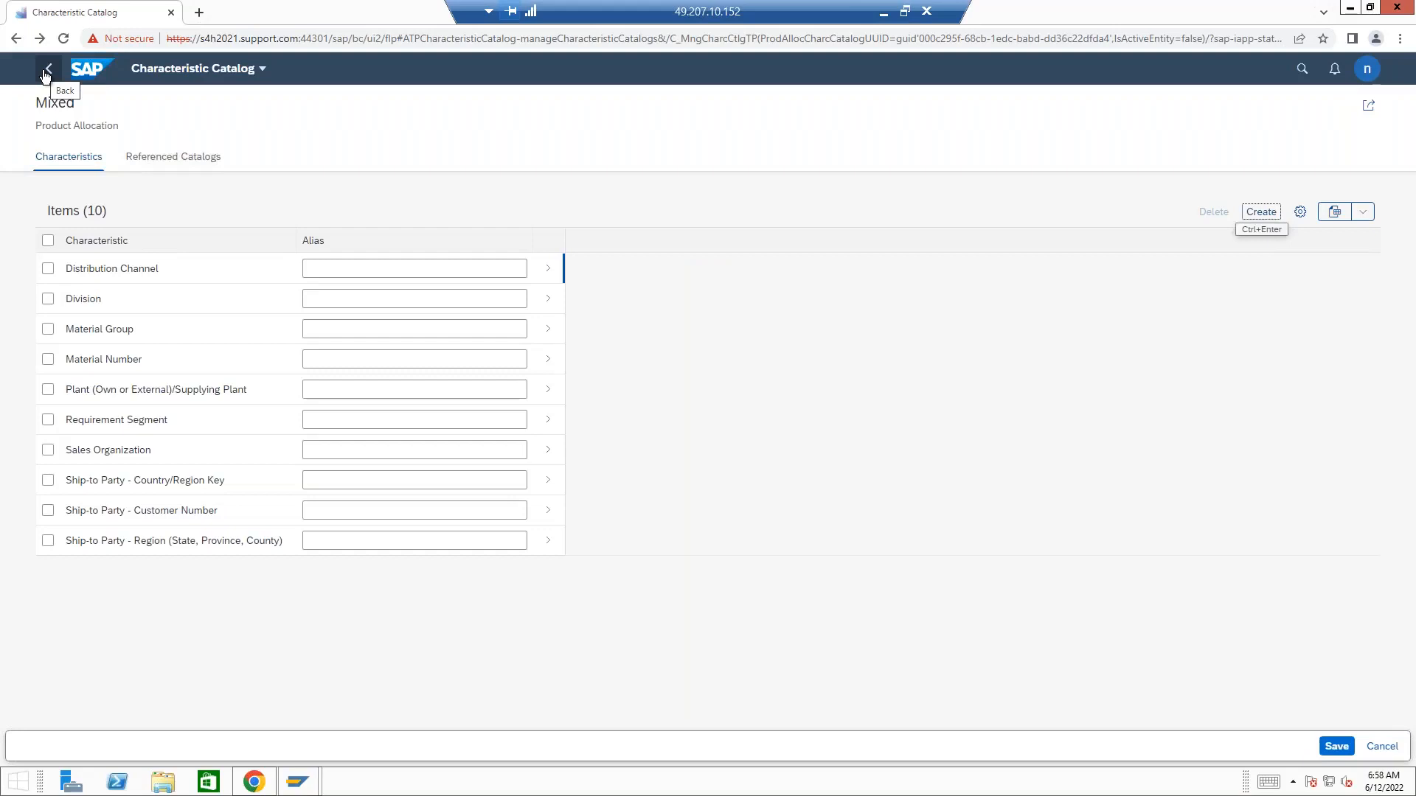
{"action": "left_click", "coordinate": [46, 72]}
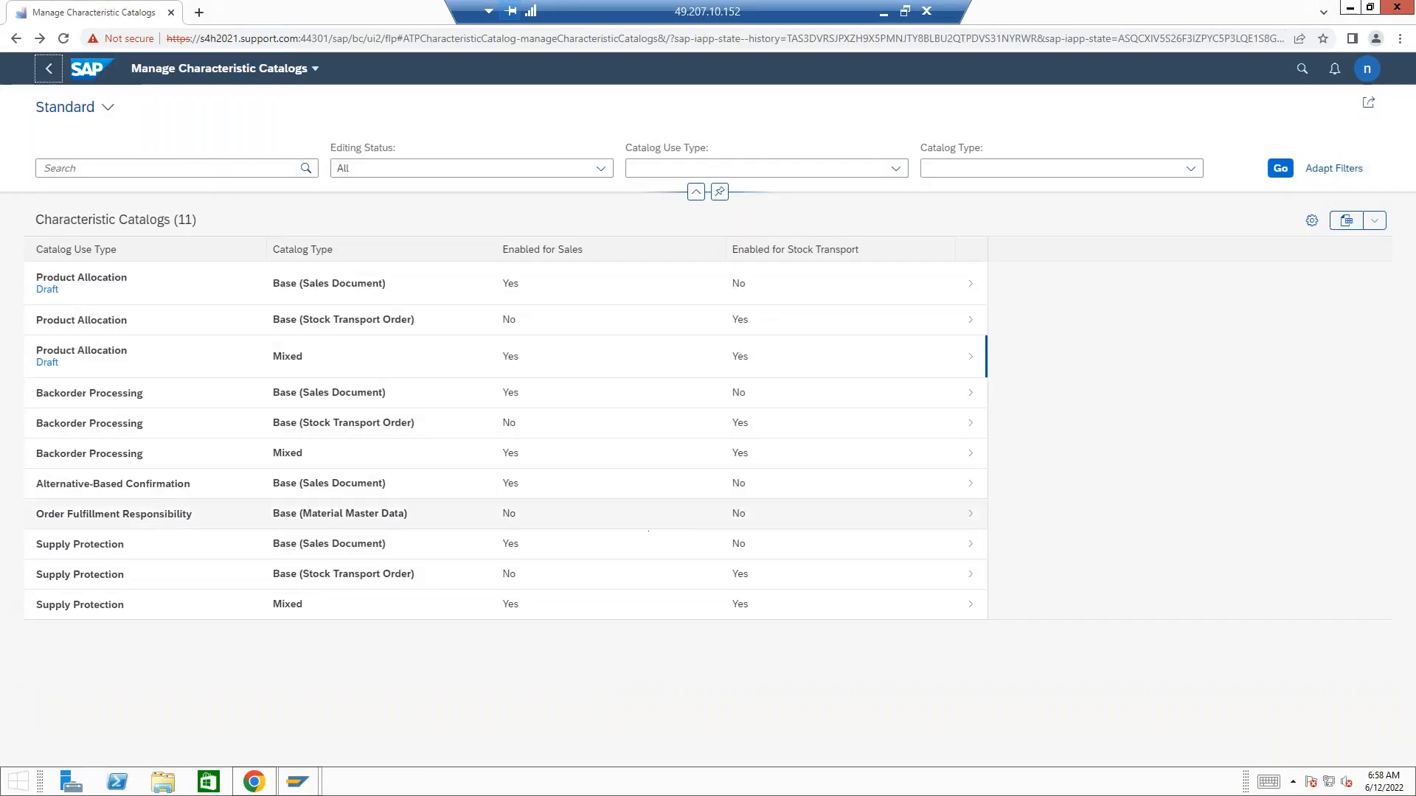
Step: Refresh the characteristic catalogs list and check its available columns without changing the view settings
{"action": "left_click", "coordinate": [1281, 169]}
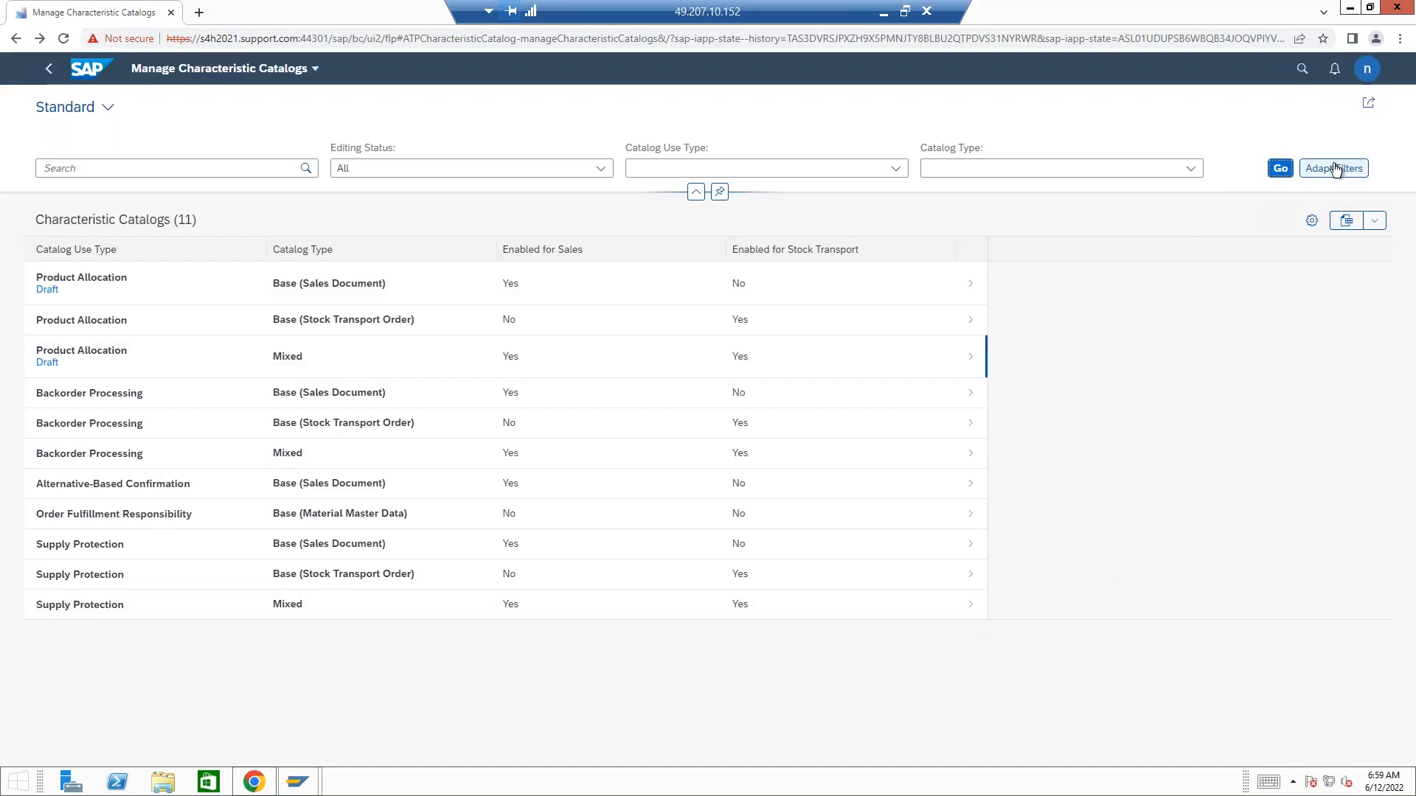
{"action": "left_click", "coordinate": [1313, 223]}
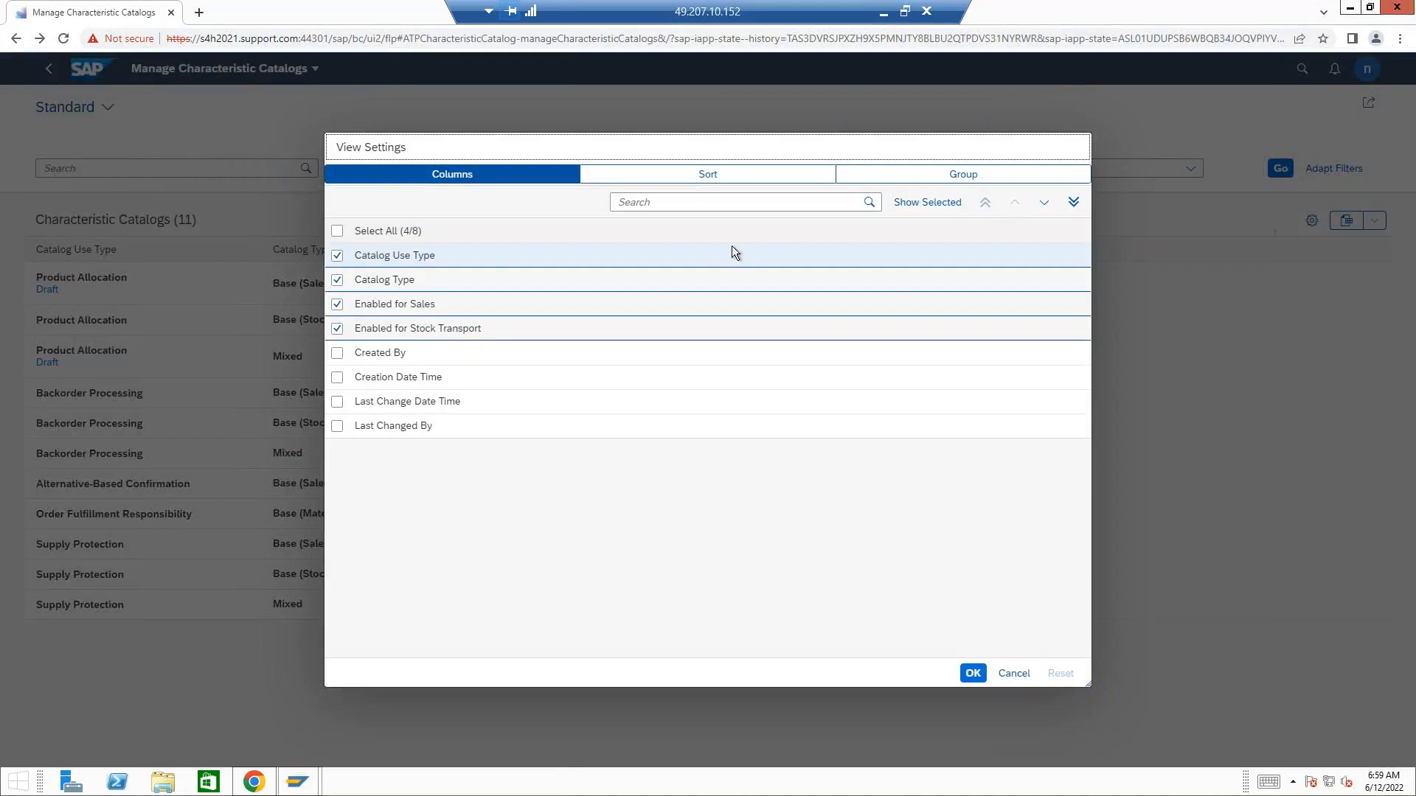
{"action": "left_click", "coordinate": [1014, 675]}
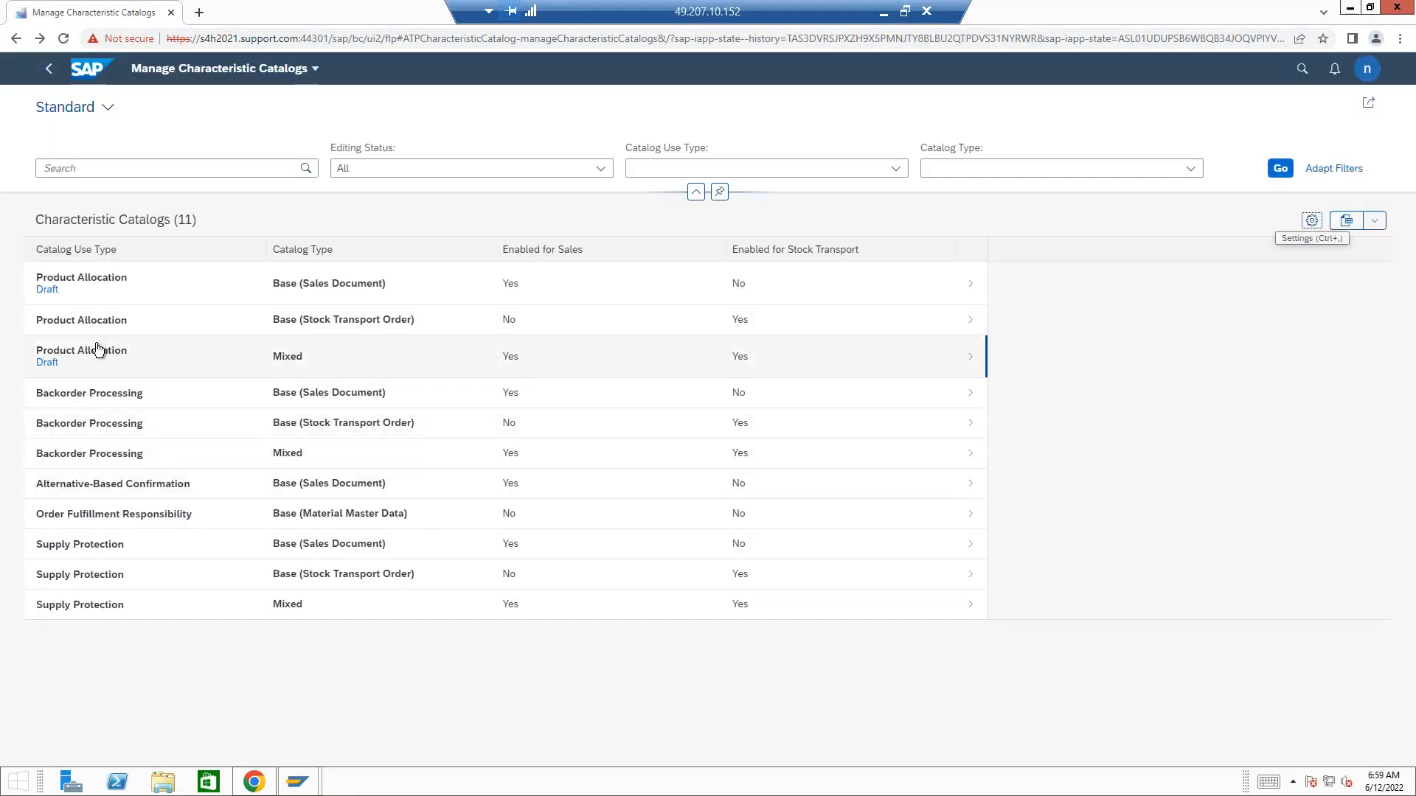
Step: Open the draft Base (Sales Document) catalog for product allocation, review its characteristics, and select Distribution Channel
{"action": "left_click", "coordinate": [97, 284]}
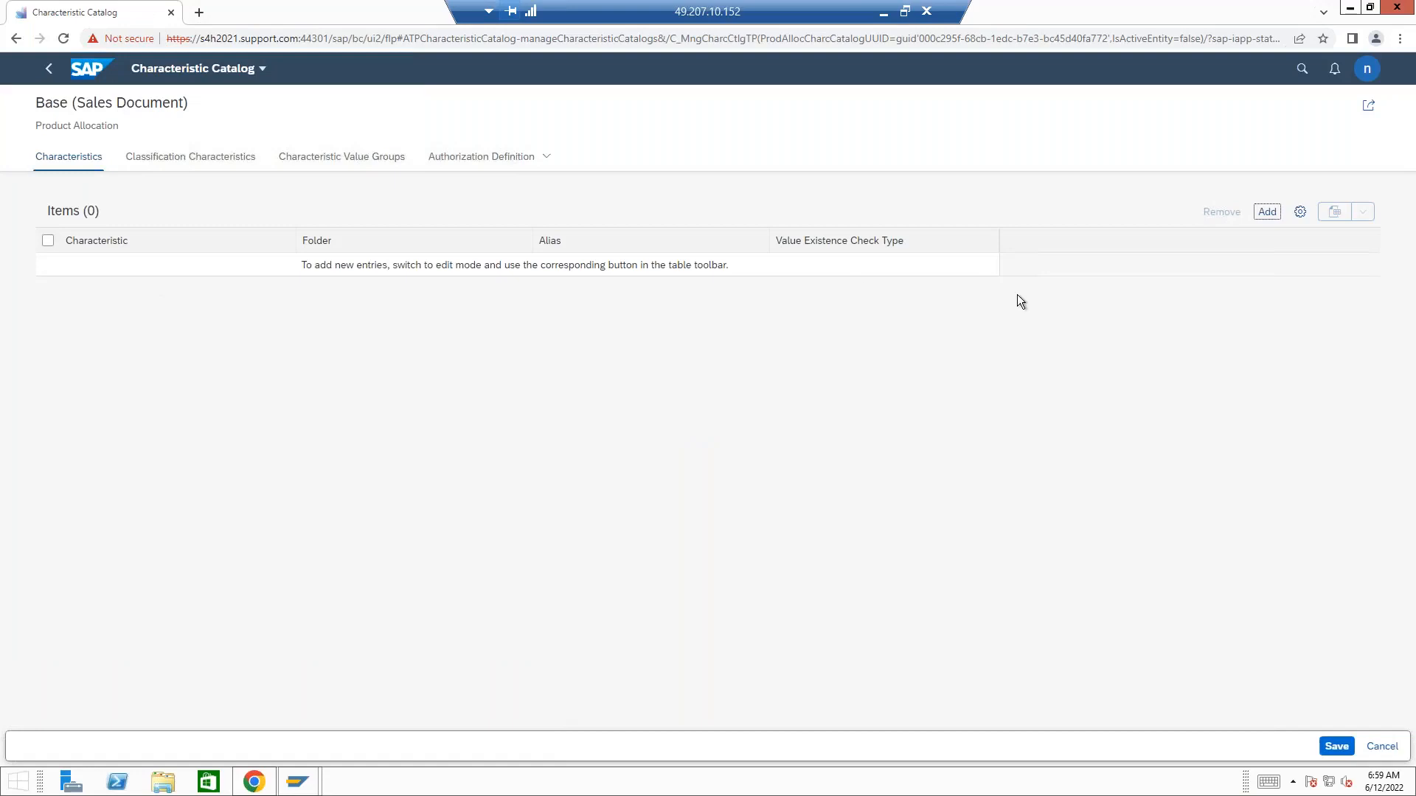
{"action": "left_click", "coordinate": [1267, 212]}
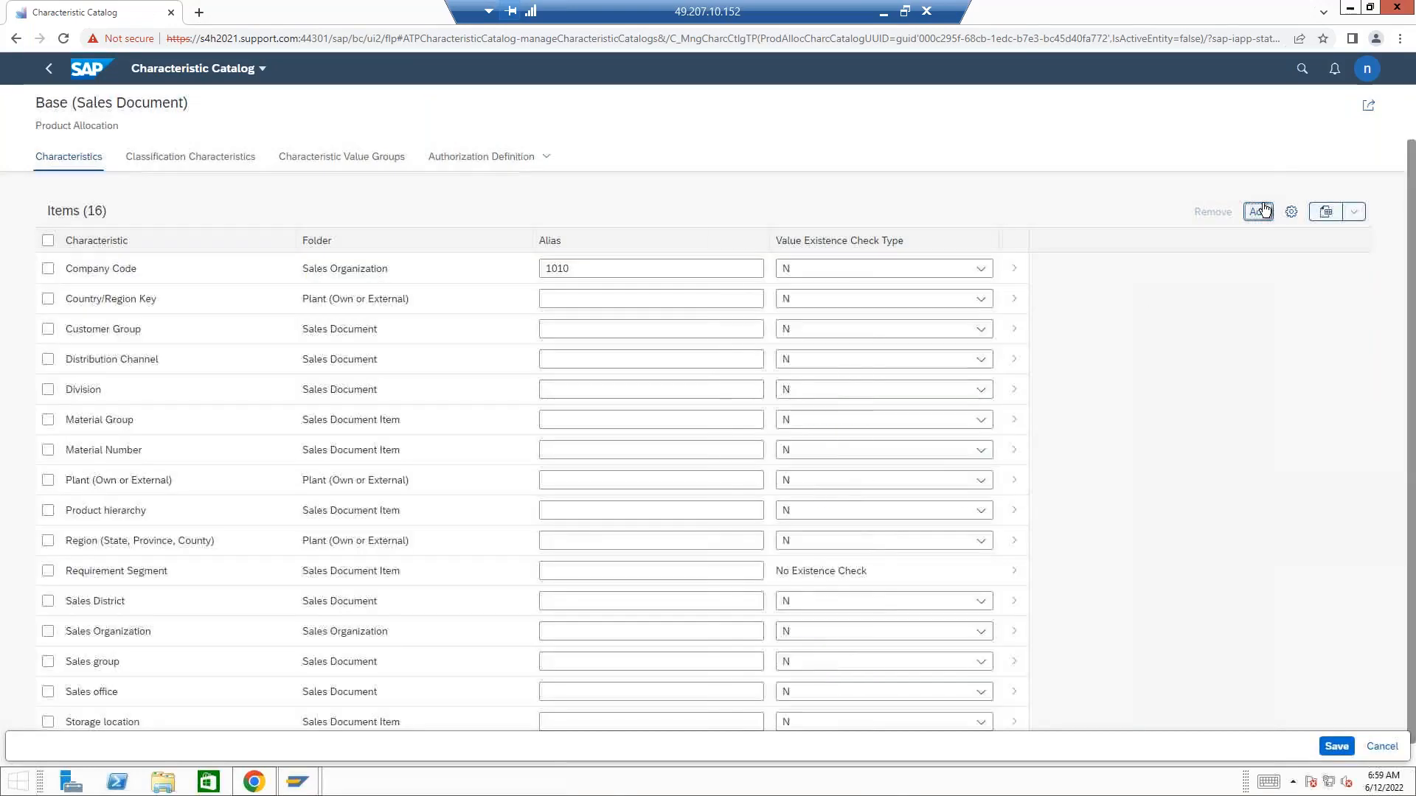
{"action": "left_click", "coordinate": [81, 243]}
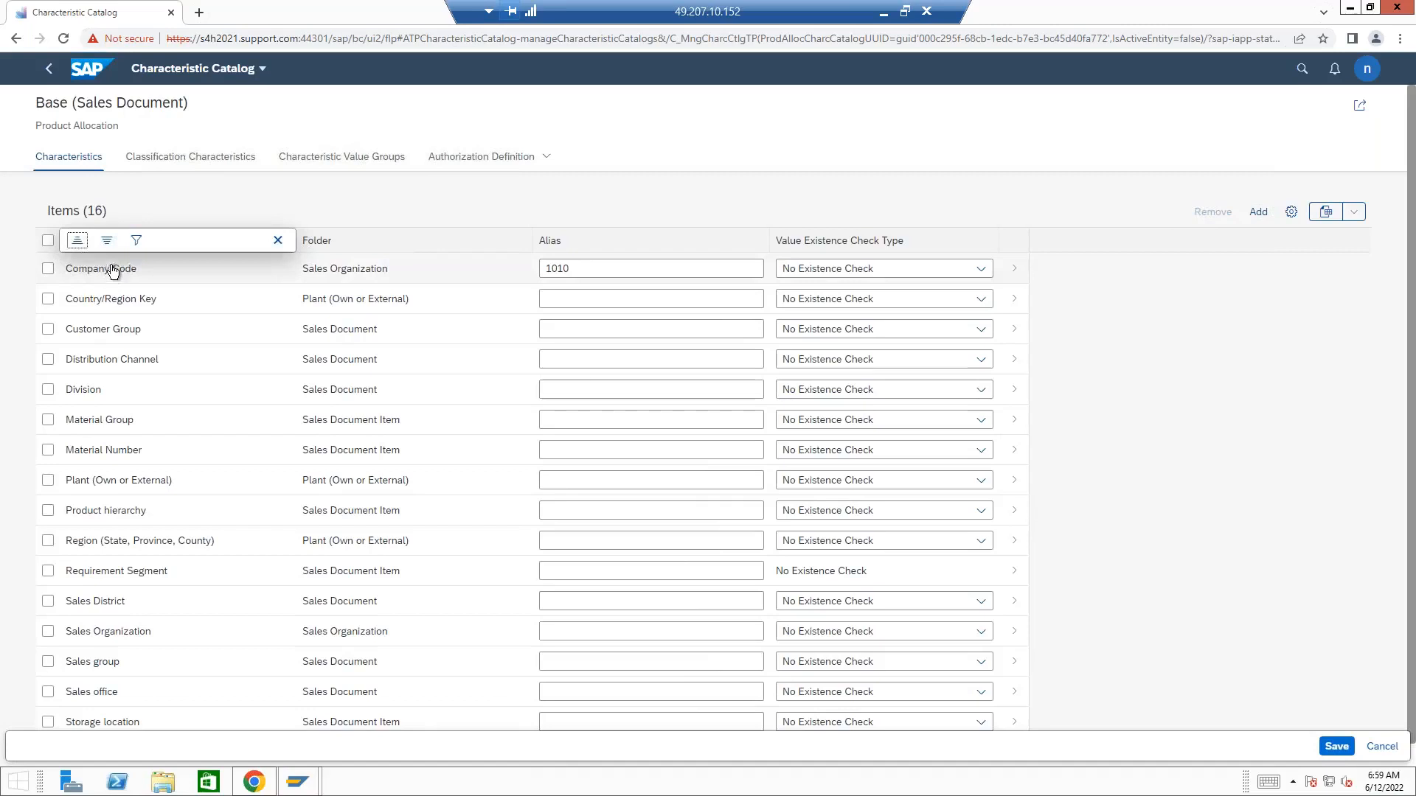
{"action": "left_click", "coordinate": [28, 298]}
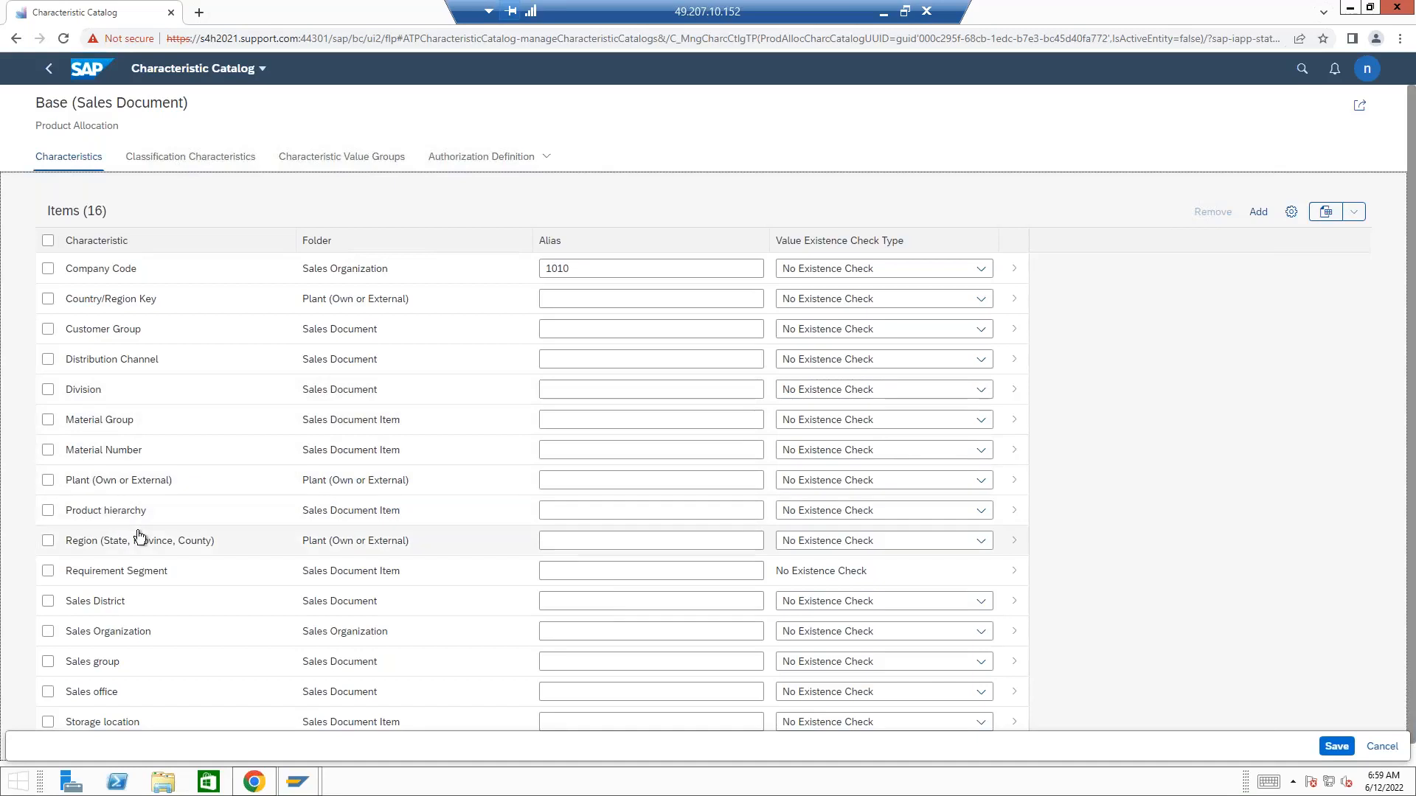
{"action": "scroll", "coordinate": [140, 536], "scroll_direction": "down", "scroll_amount": 1}
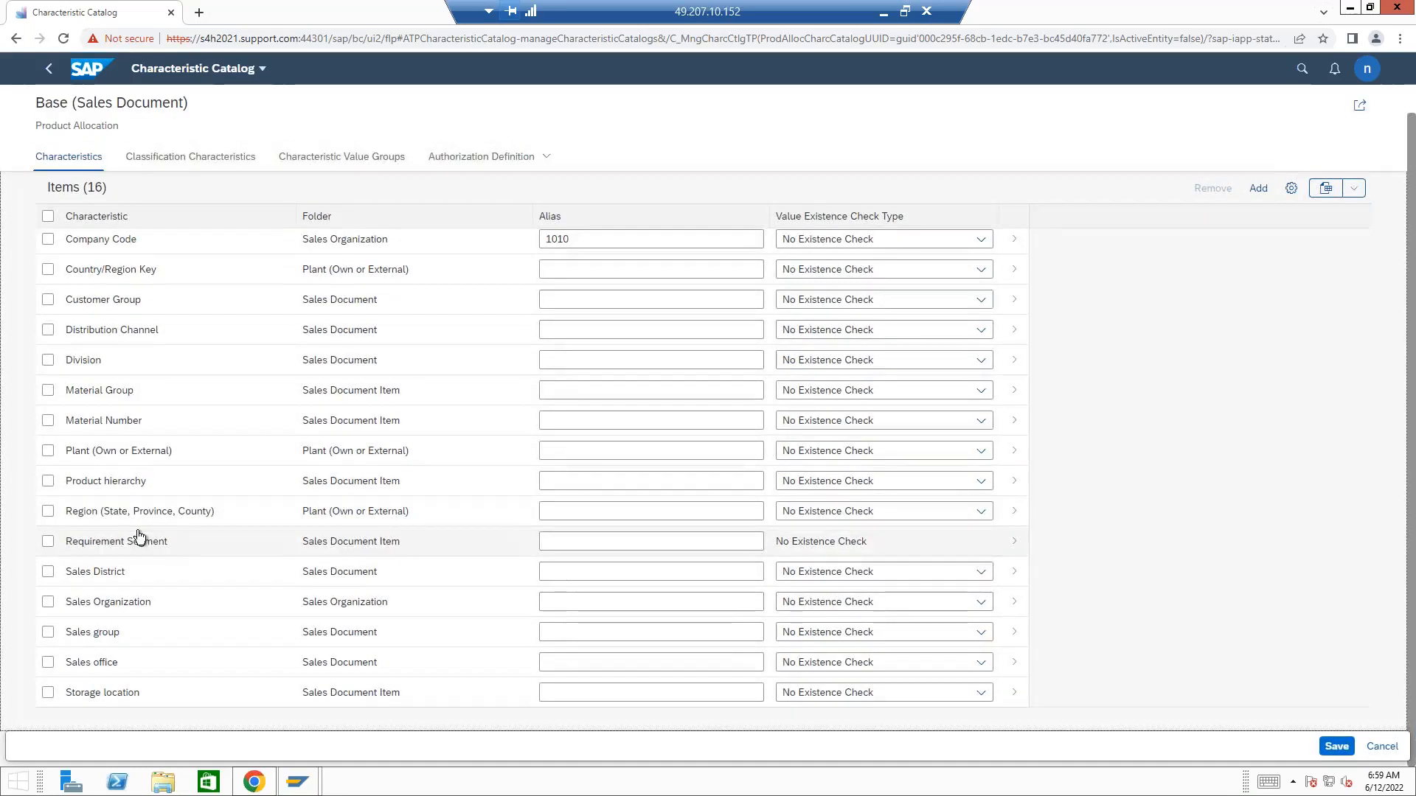
{"action": "scroll", "coordinate": [140, 536], "scroll_direction": "up", "scroll_amount": 1}
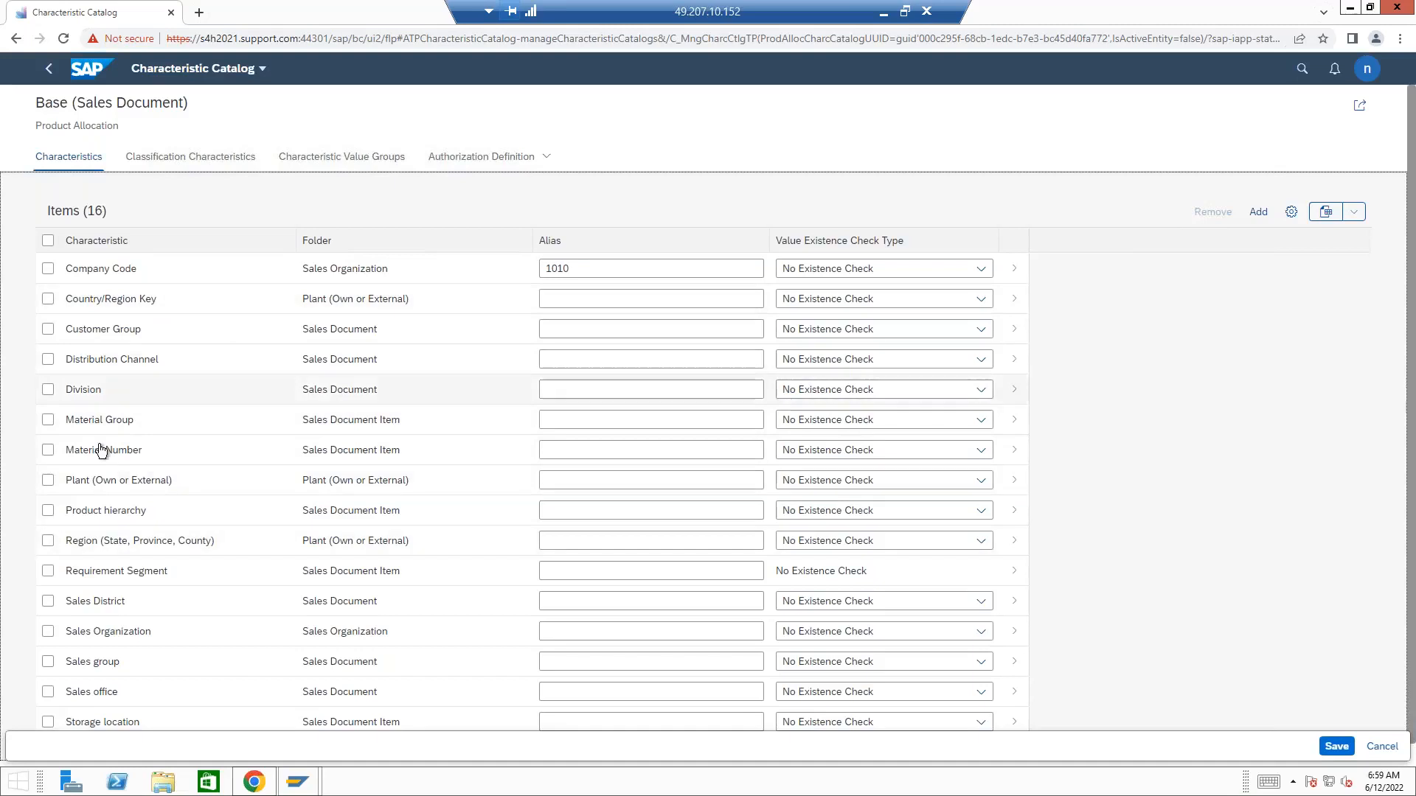
{"action": "left_click", "coordinate": [48, 359]}
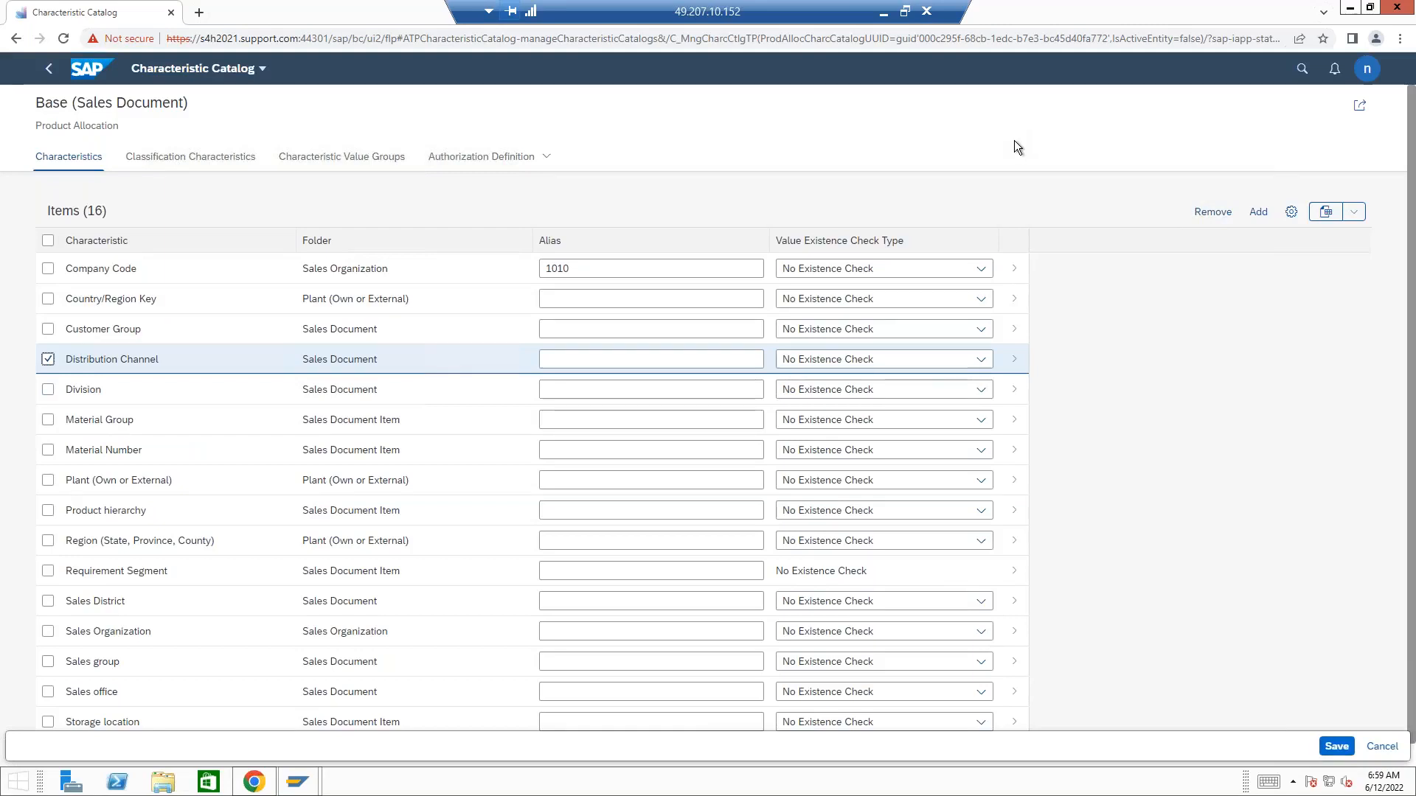
Step: Save the Base (Sales Document) product allocation catalog and return to the launchpad's Product Allocation apps
{"action": "left_click", "coordinate": [1336, 746]}
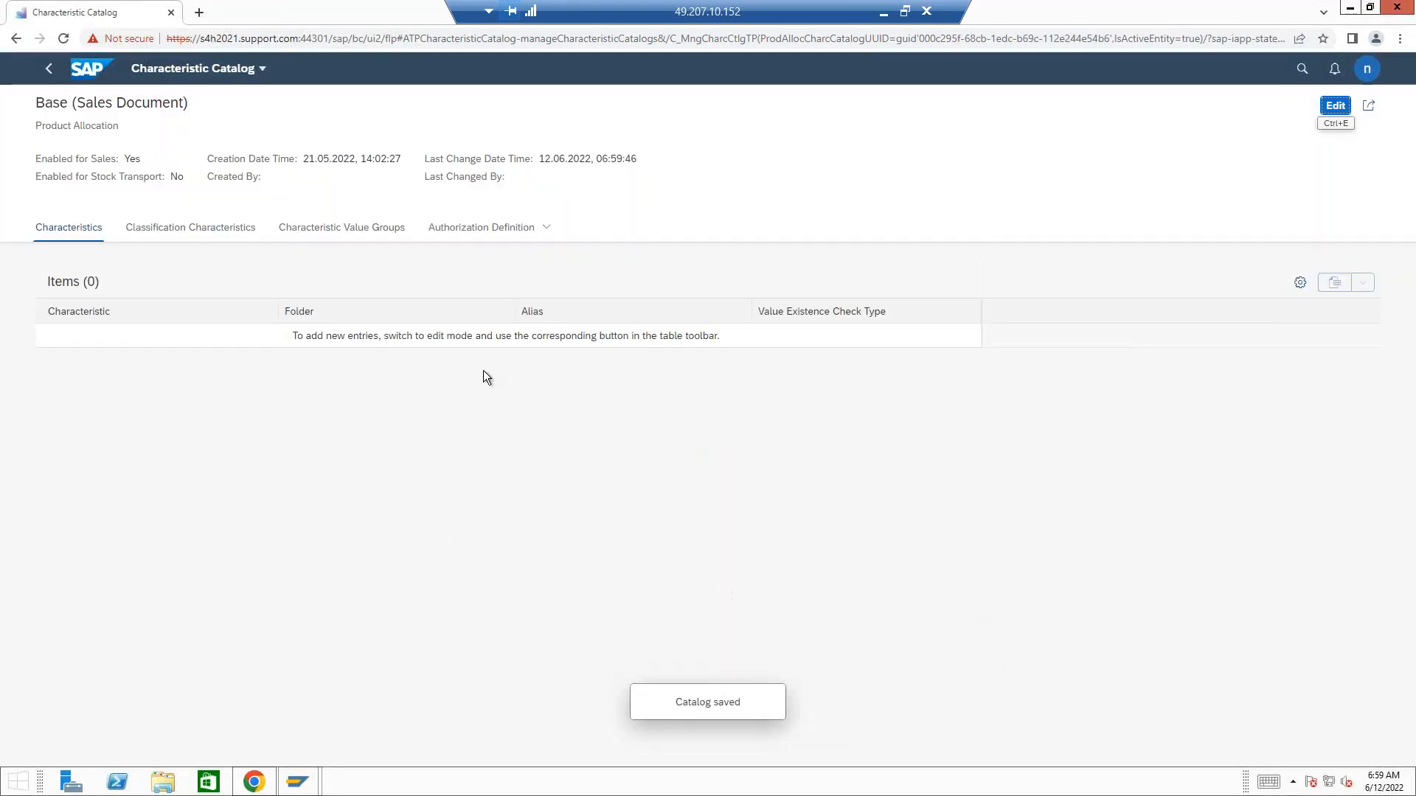
{"action": "left_click", "coordinate": [49, 70]}
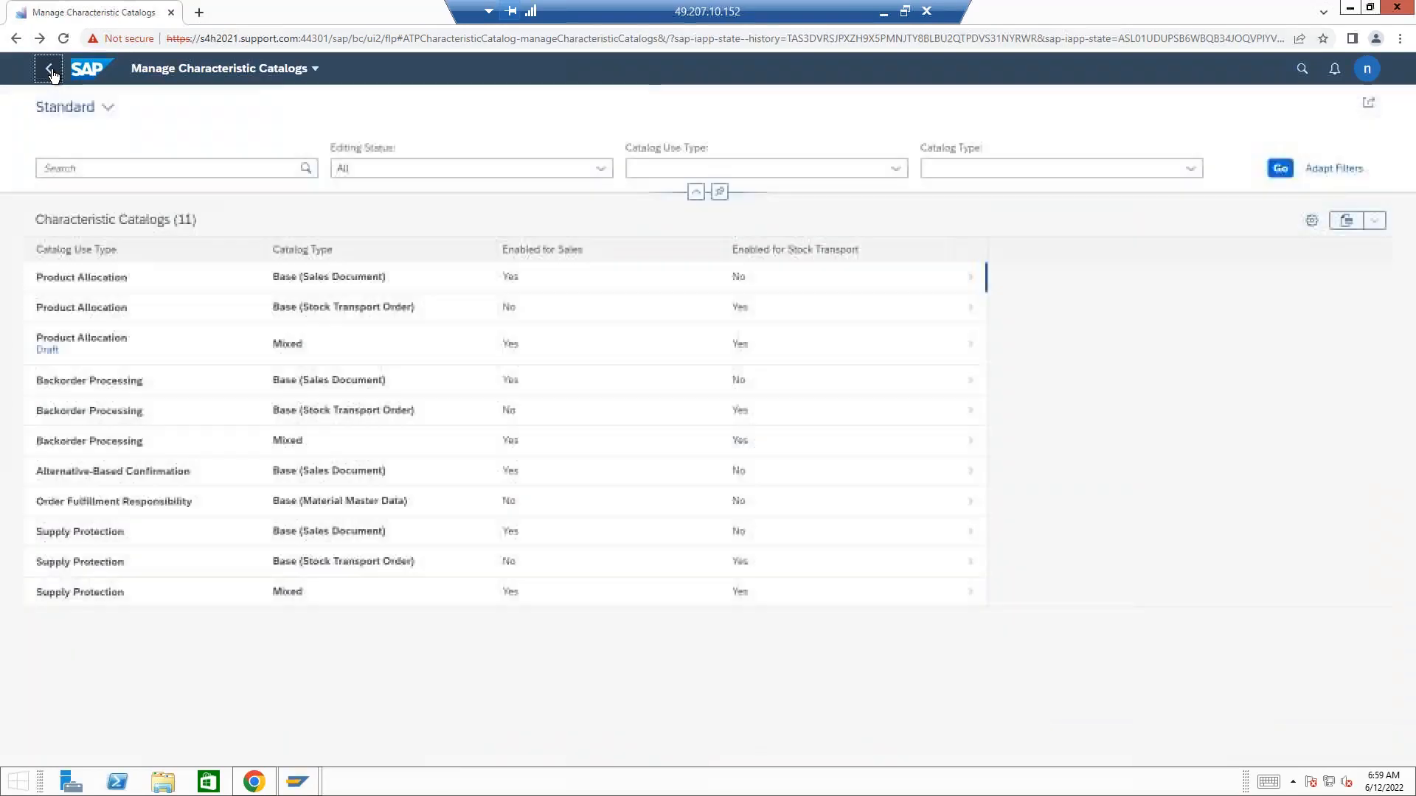
{"action": "left_click", "coordinate": [50, 70]}
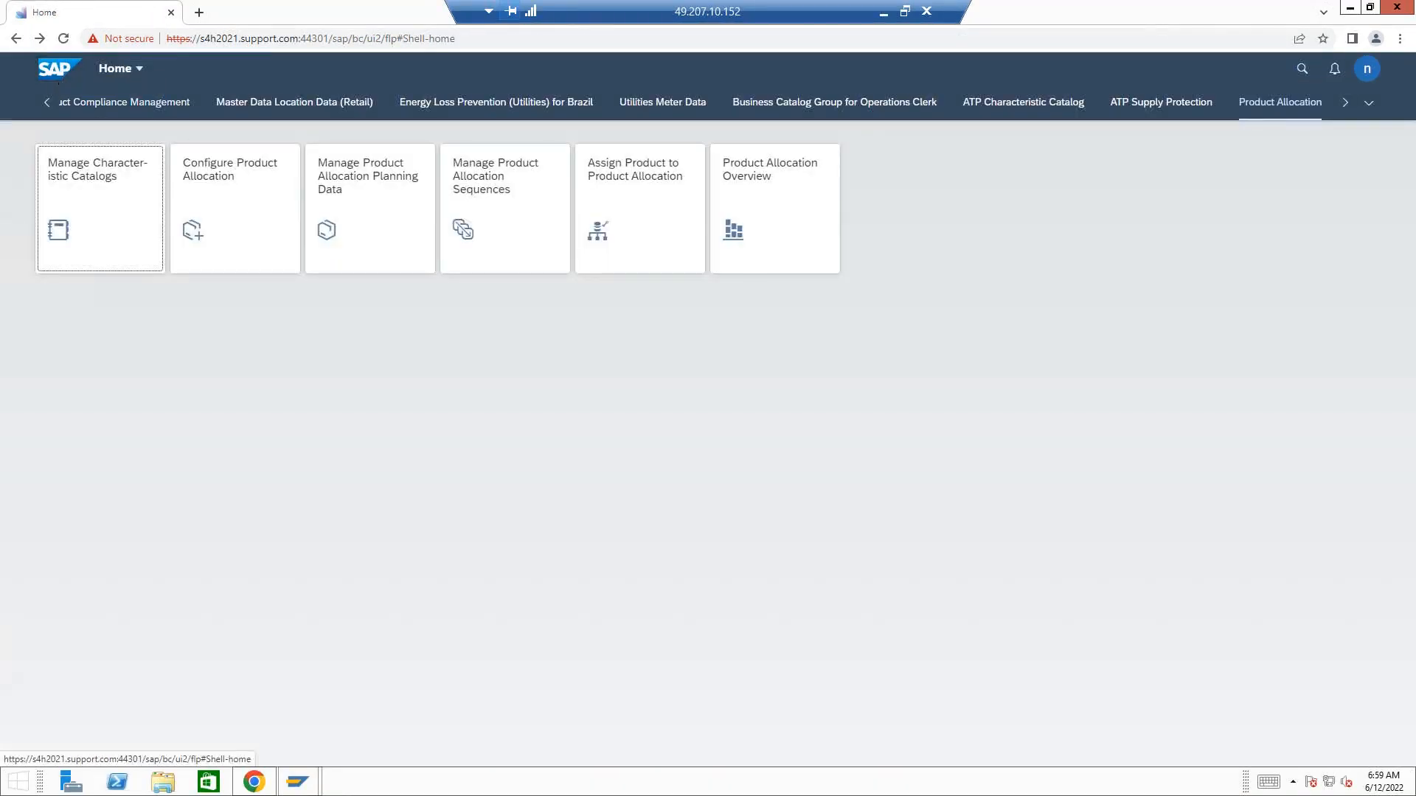
Step: In Configure Product Allocation, list the existing objects and start a new allocation object with PAL 12 May as name and description
{"action": "left_click", "coordinate": [233, 202]}
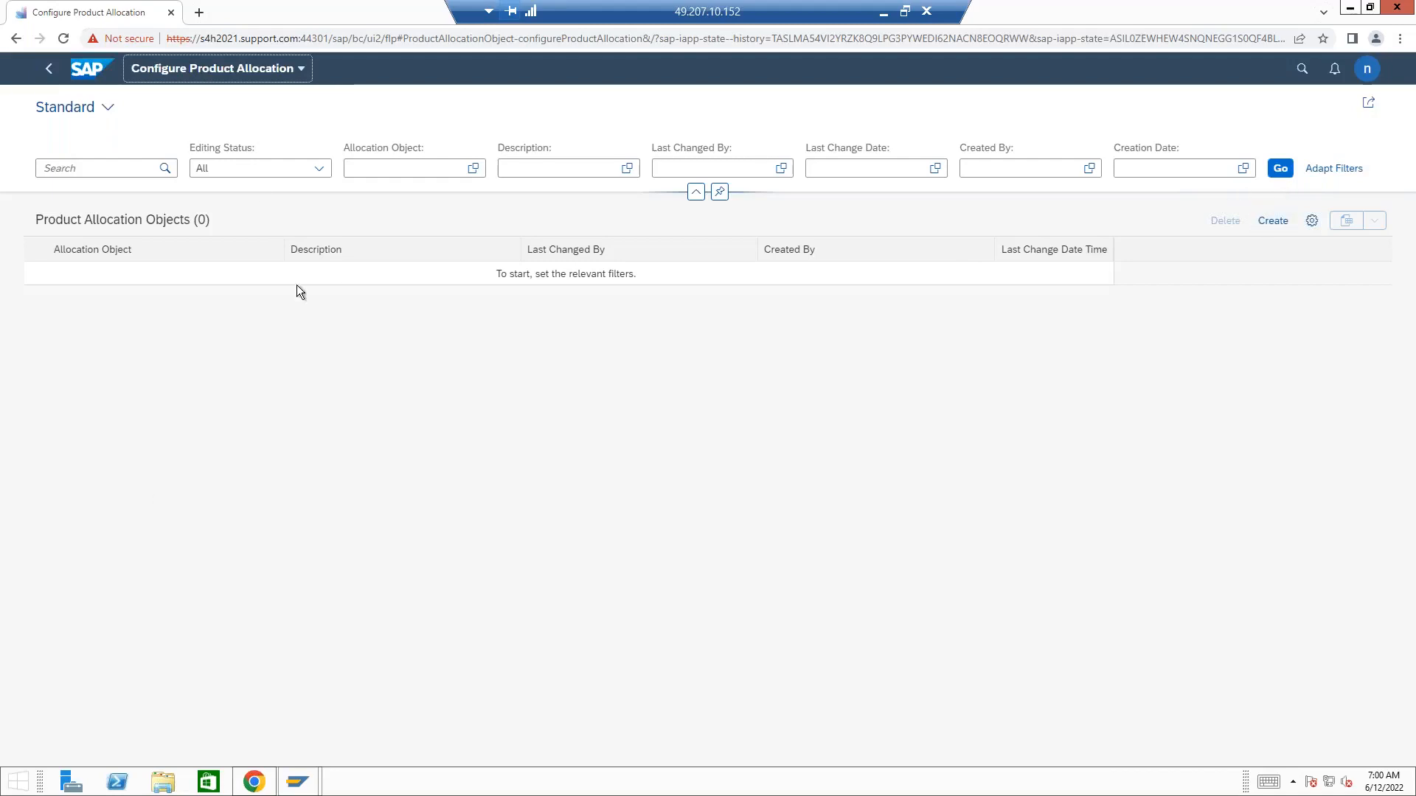
{"action": "left_click", "coordinate": [1279, 171]}
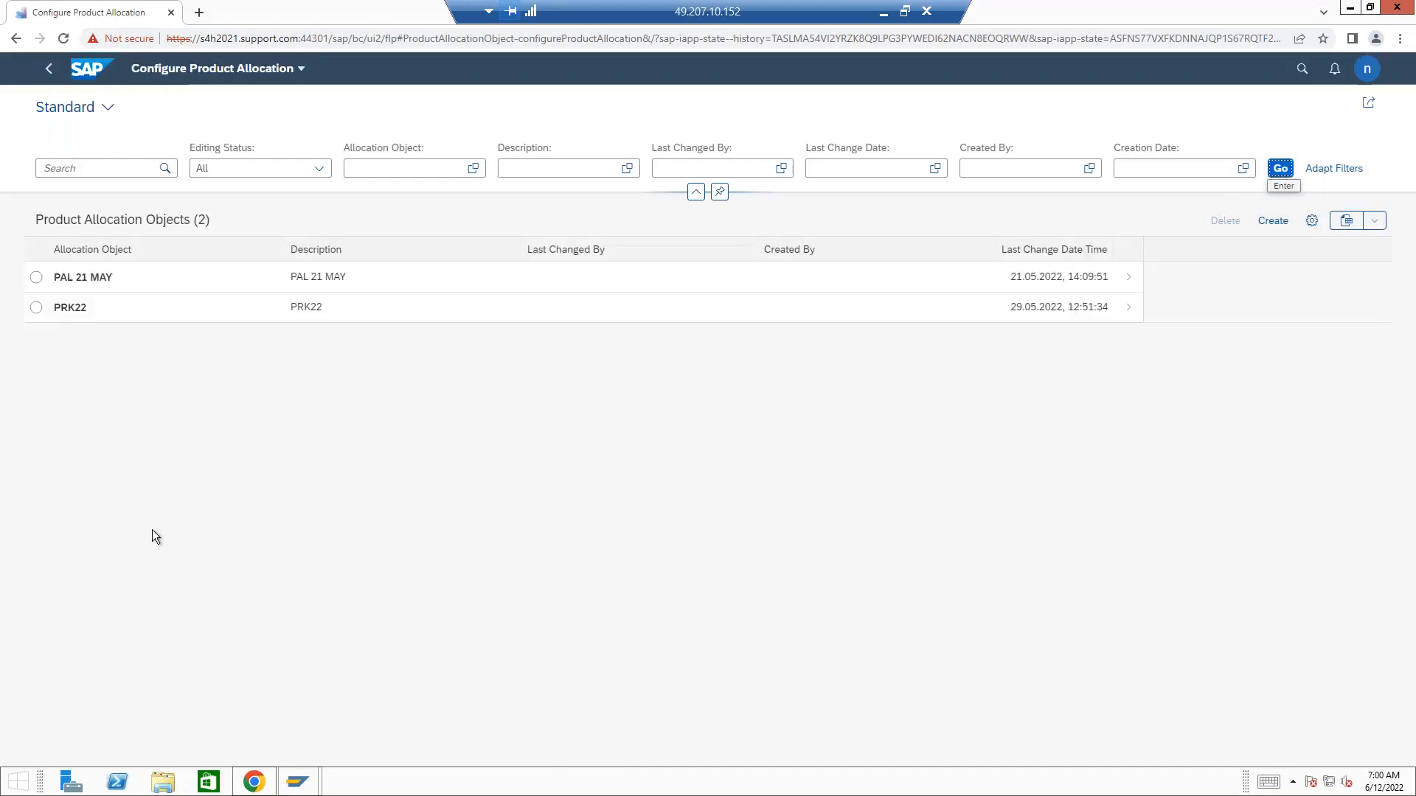
{"action": "left_click", "coordinate": [1274, 222]}
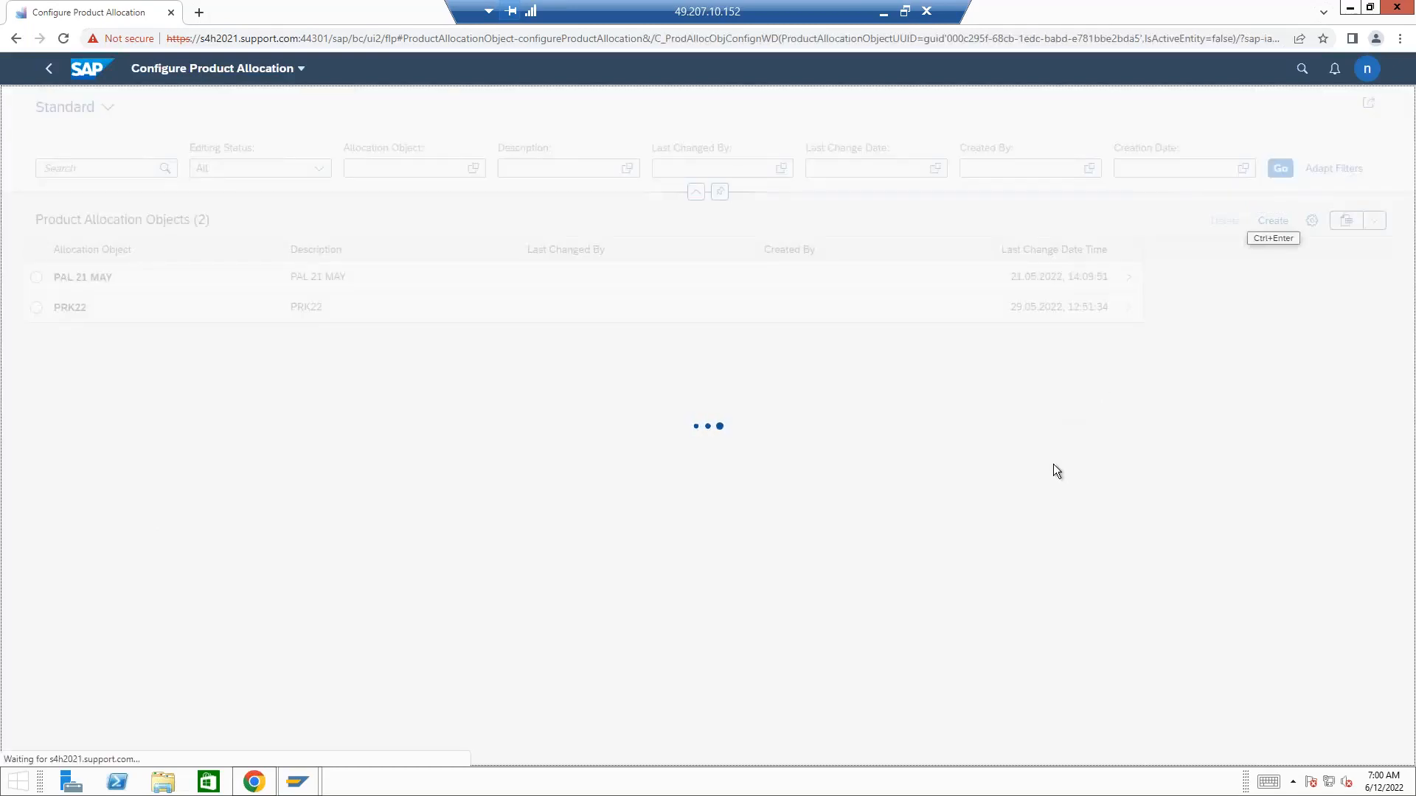
{"action": "left_click", "coordinate": [172, 256]}
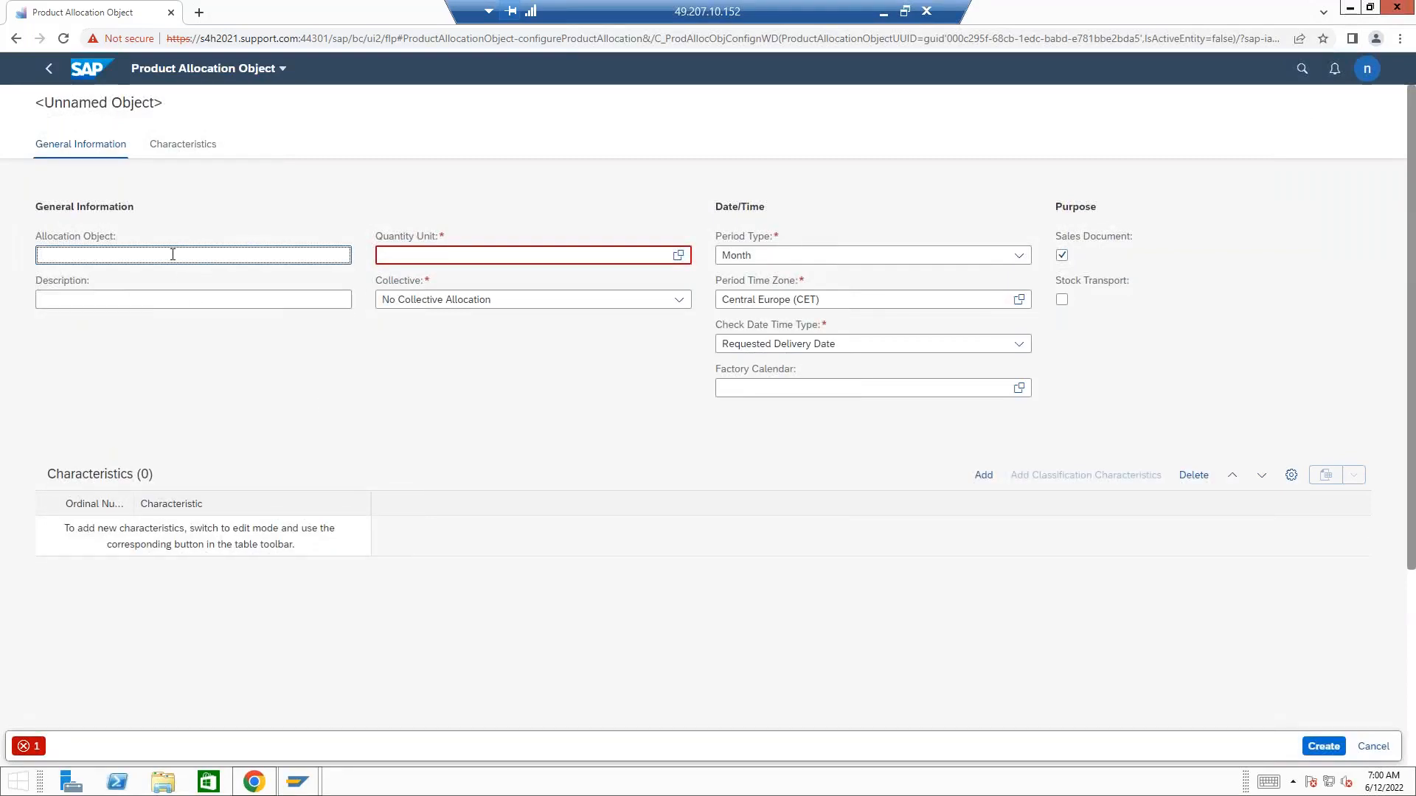
{"action": "type", "text": "PAL 12 May"}
{"action": "key", "text": "ctrl+a"}
{"action": "key", "text": "ctrl+c"}
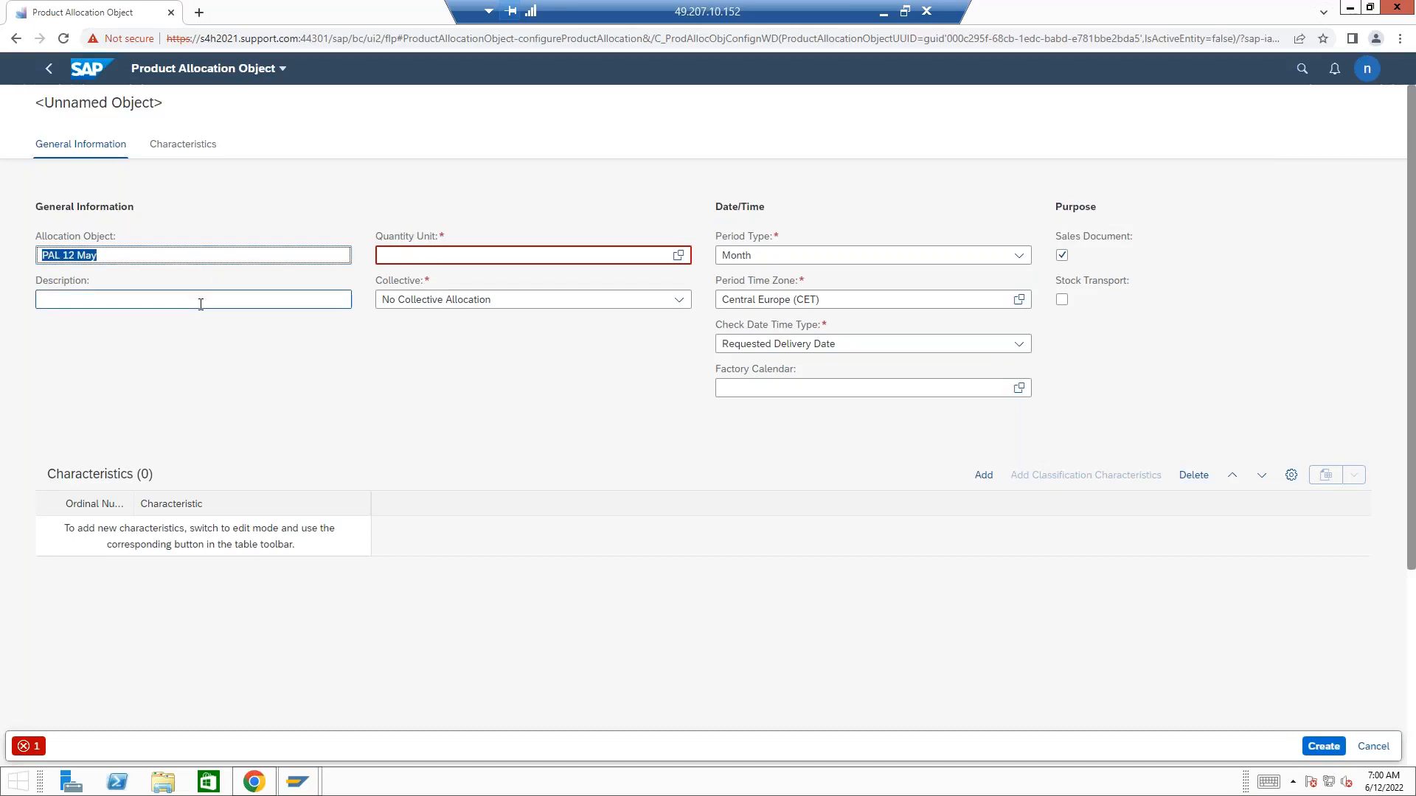
{"action": "left_click", "coordinate": [126, 304]}
{"action": "key", "text": "ctrl+v"}
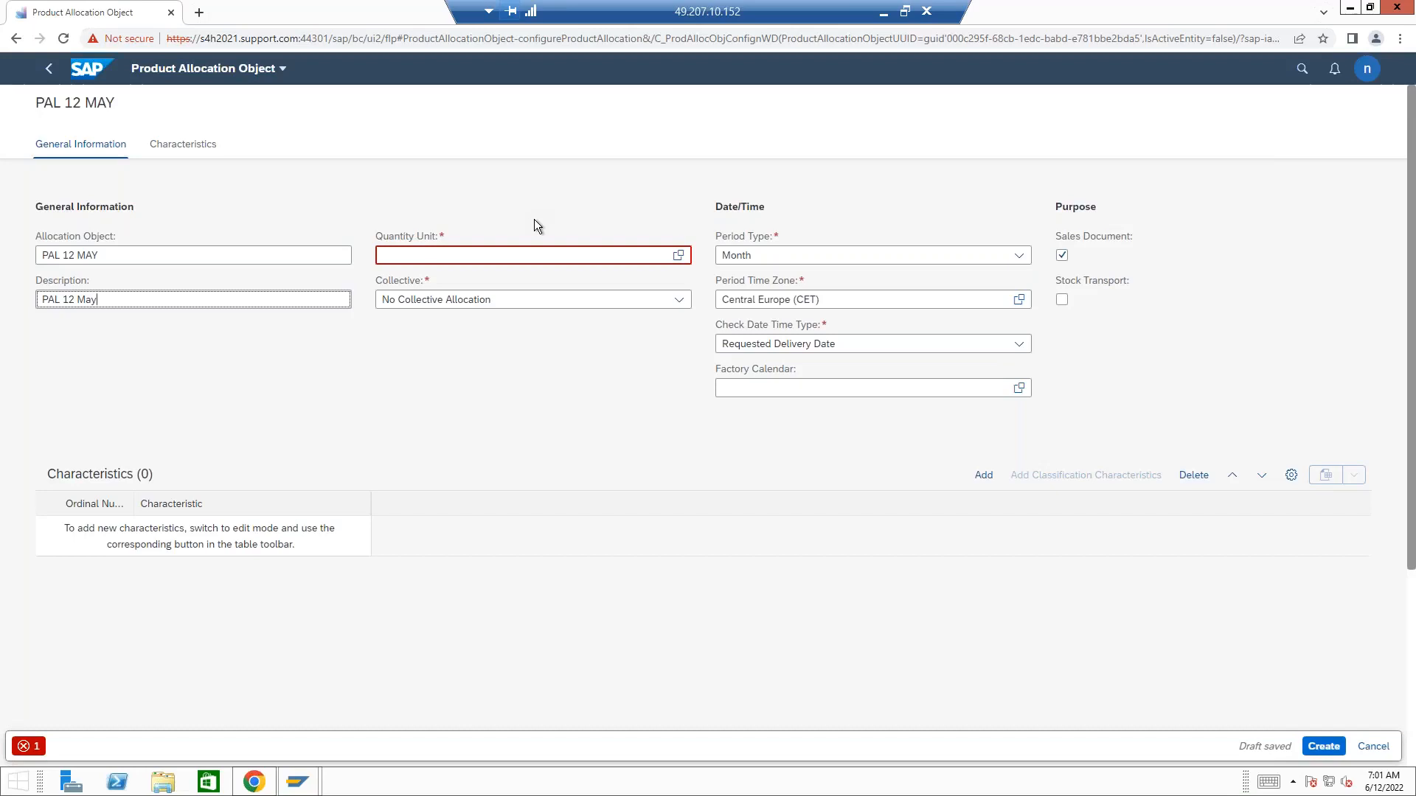
Step: Set the allocation object's quantity unit to PC and keep Month as its period type
{"action": "left_click", "coordinate": [430, 249]}
{"action": "type", "text": "PC"}
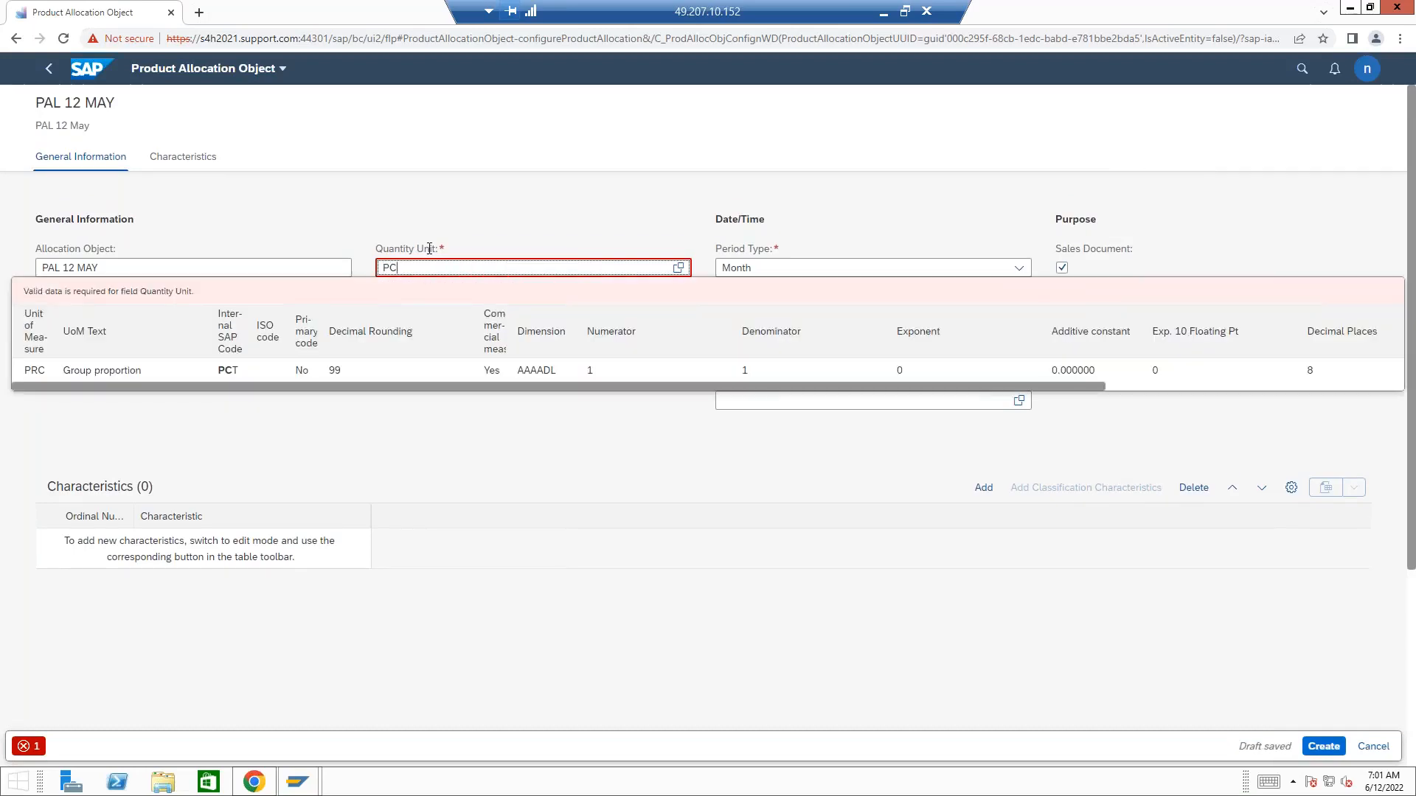
{"action": "key", "text": "Return"}
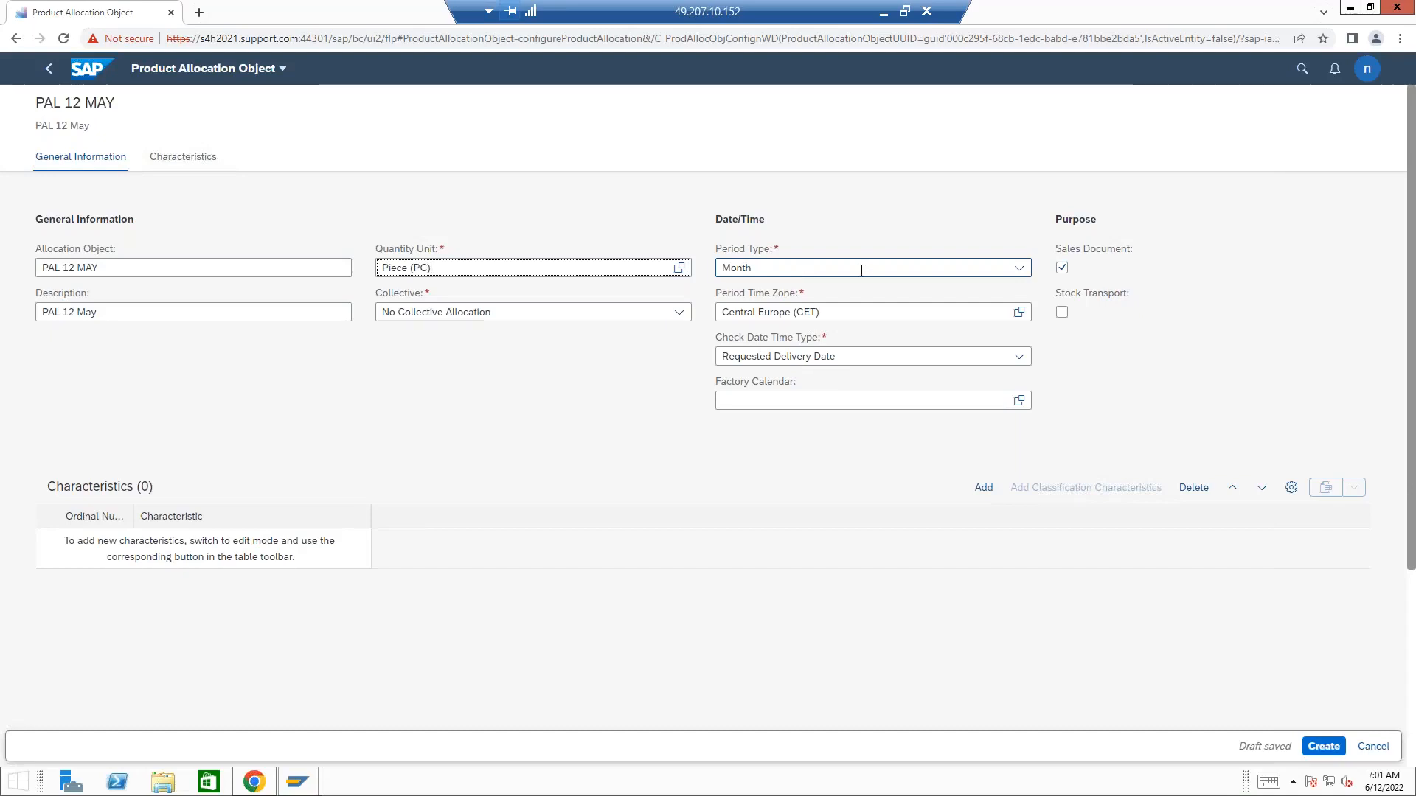
{"action": "left_click", "coordinate": [1019, 269]}
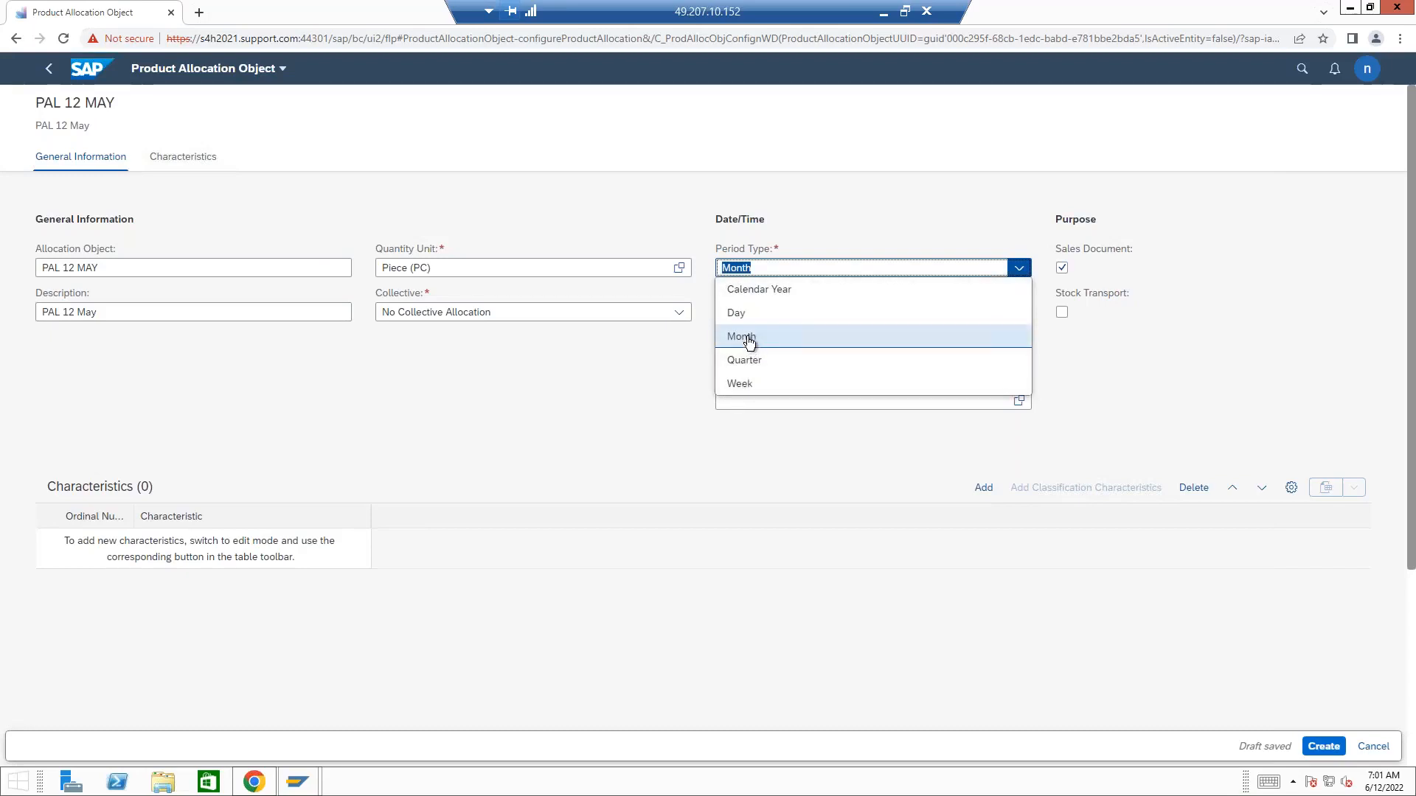
{"action": "left_click", "coordinate": [1189, 351]}
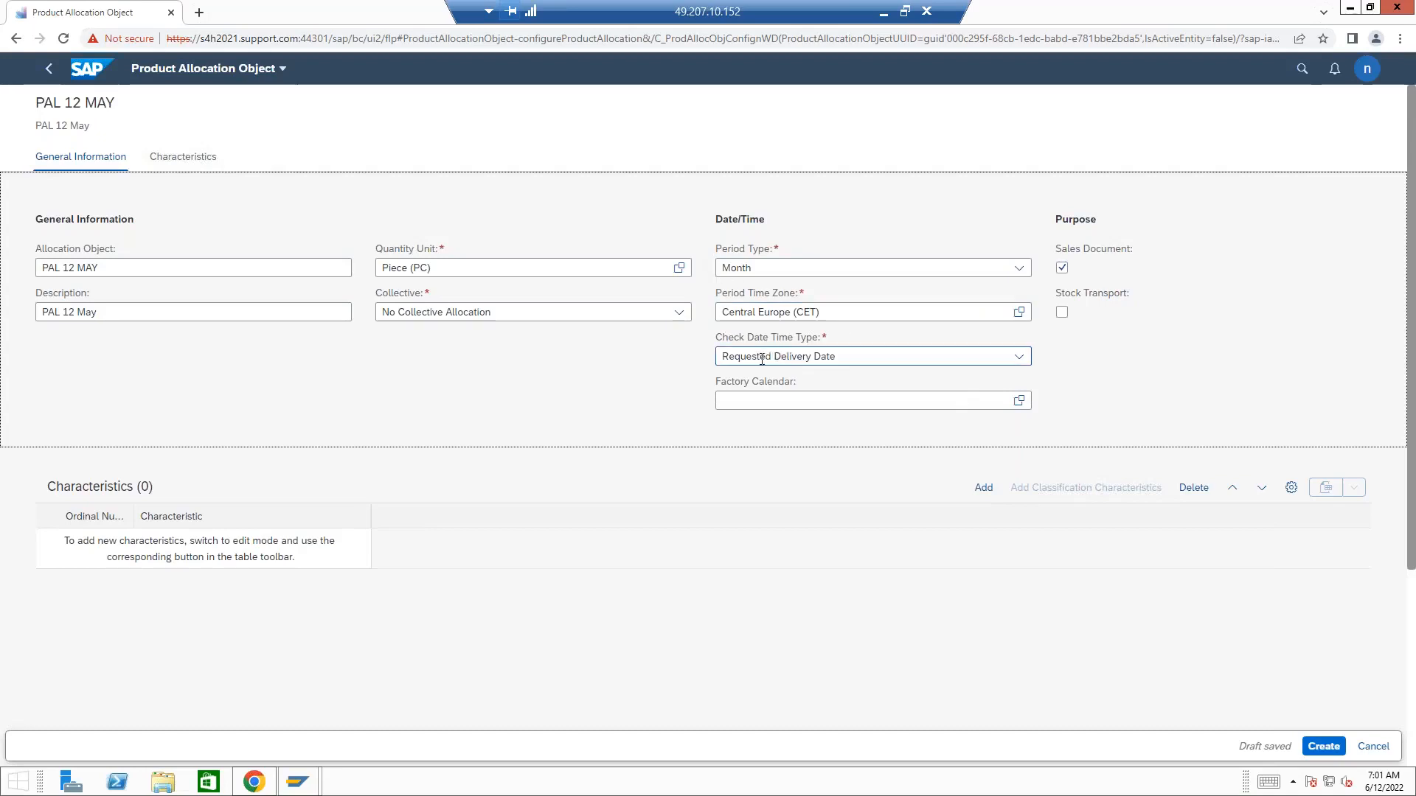
Step: Keep Requested Delivery Date as the check date time type, create the allocation object, and return to the launchpad
{"action": "left_click", "coordinate": [1020, 358]}
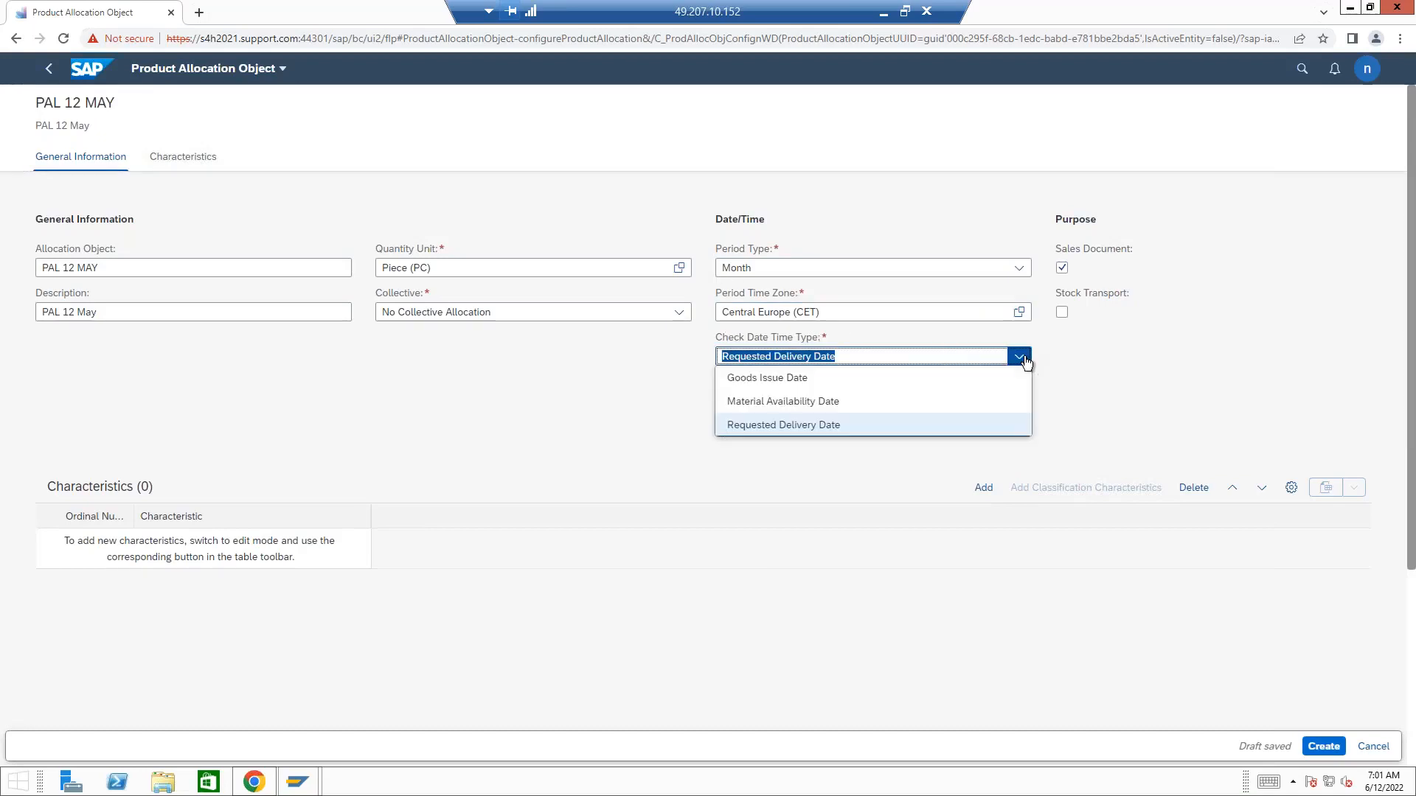
{"action": "left_click", "coordinate": [801, 427]}
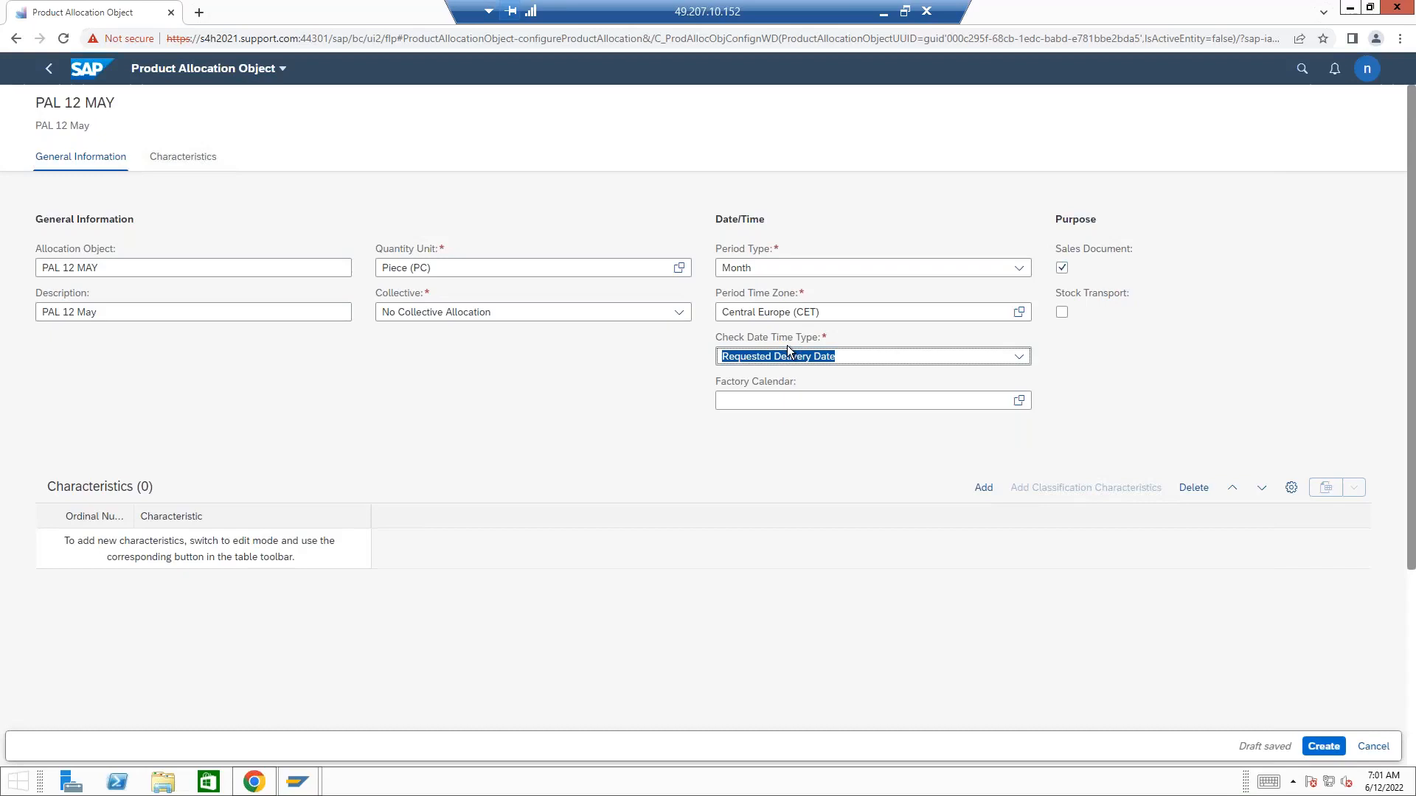
{"action": "left_click", "coordinate": [1261, 390]}
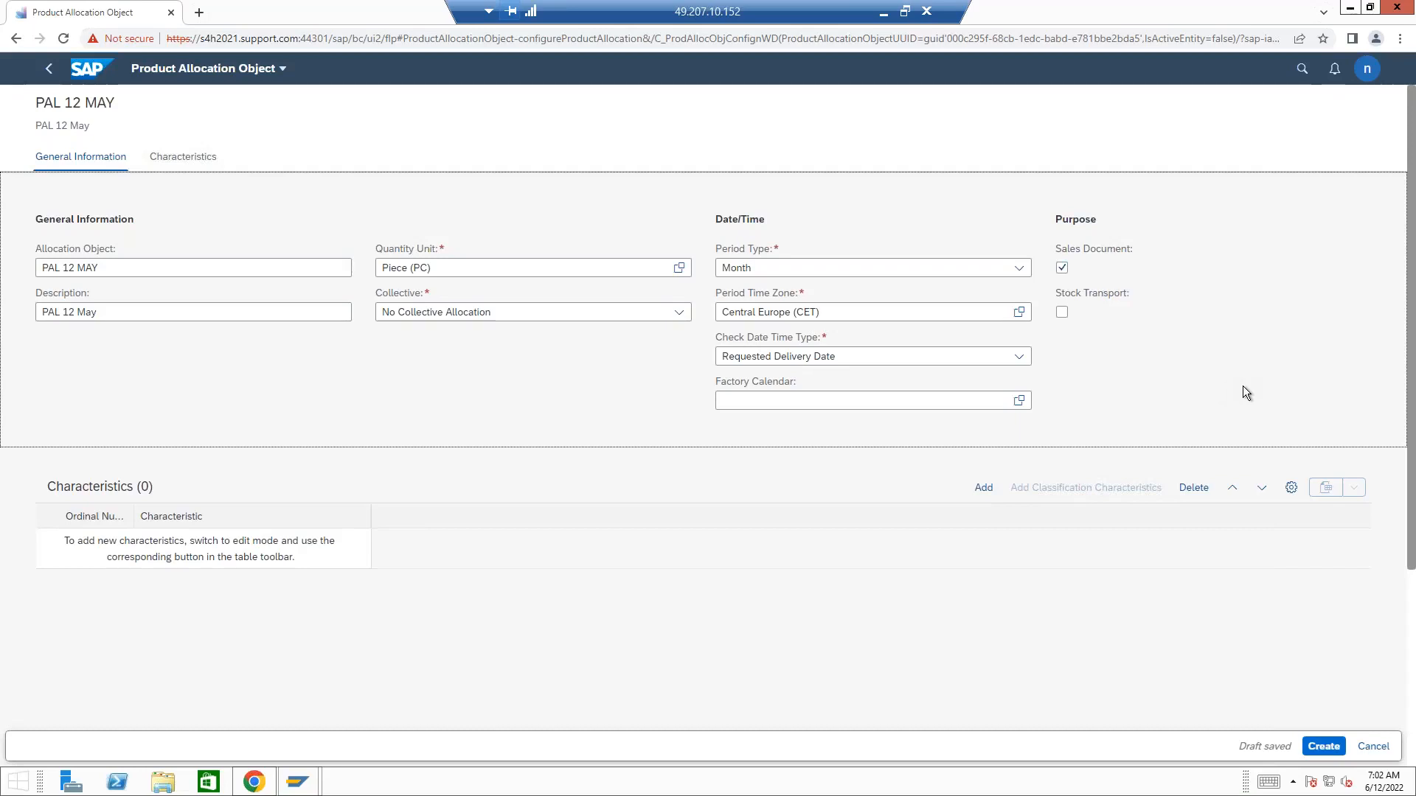
{"action": "left_click", "coordinate": [1336, 734]}
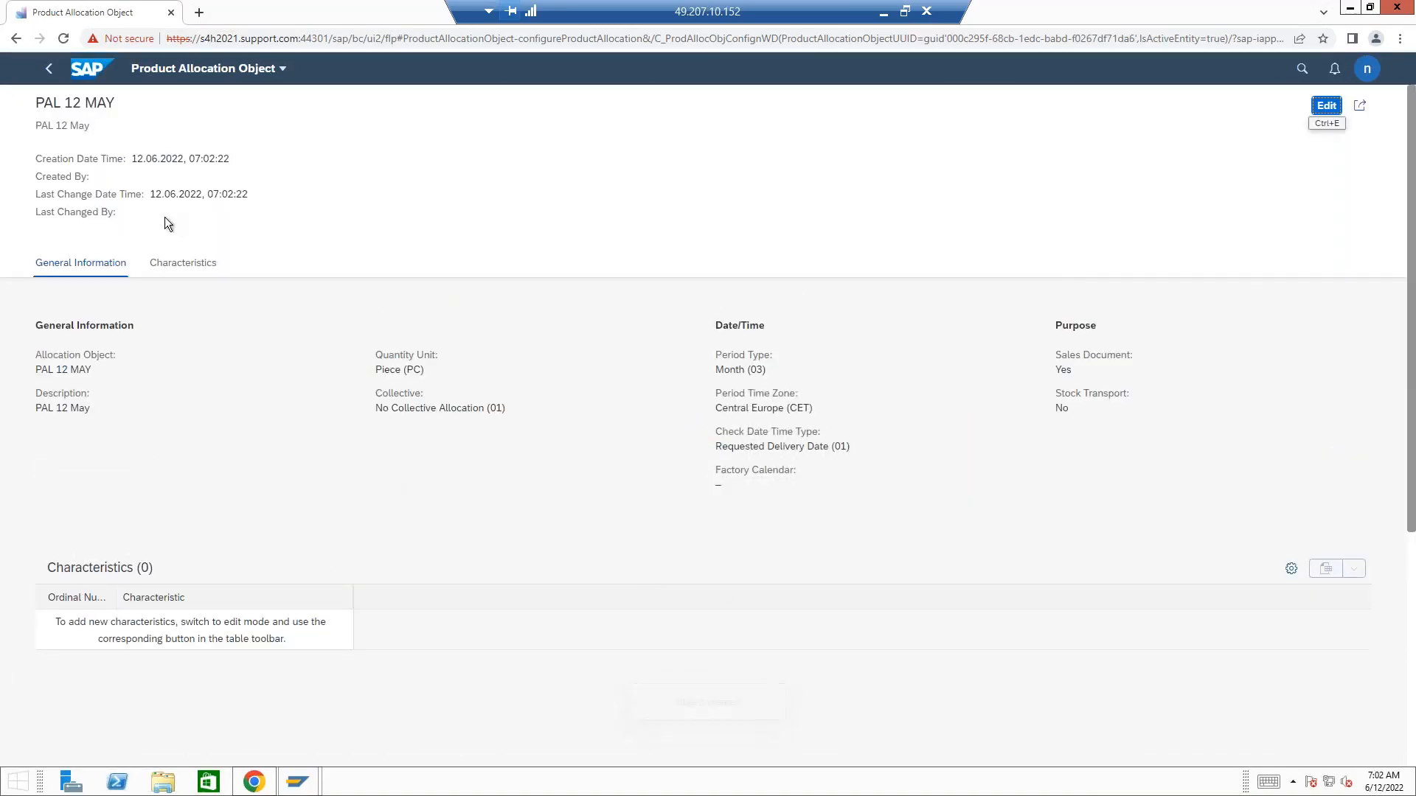
{"action": "left_click", "coordinate": [49, 72]}
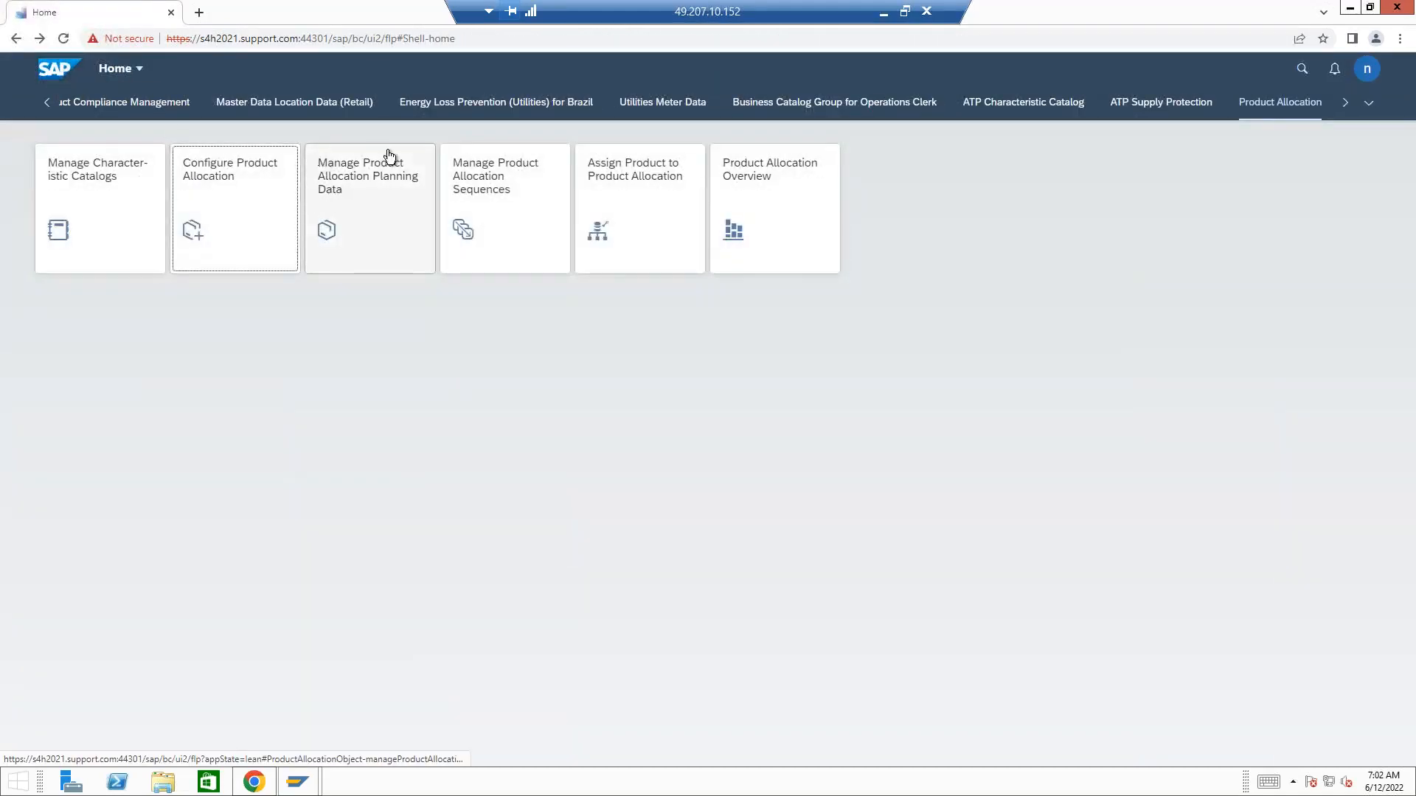
Step: In Manage Product Allocation Planning Data, open PAL 12 MAY for editing, add a planning data row, and check its status and constraint status
{"action": "left_click", "coordinate": [379, 200]}
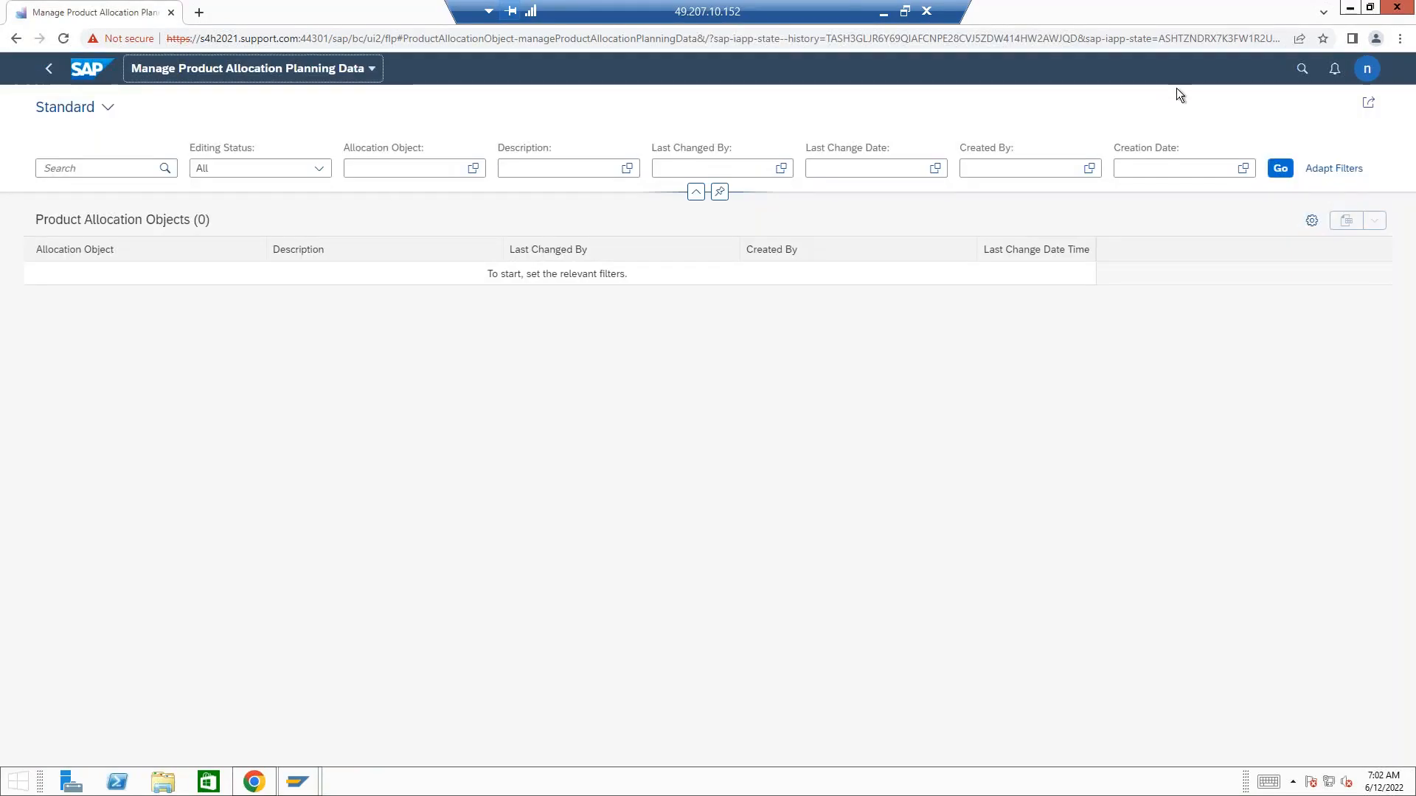
{"action": "left_click", "coordinate": [1282, 171]}
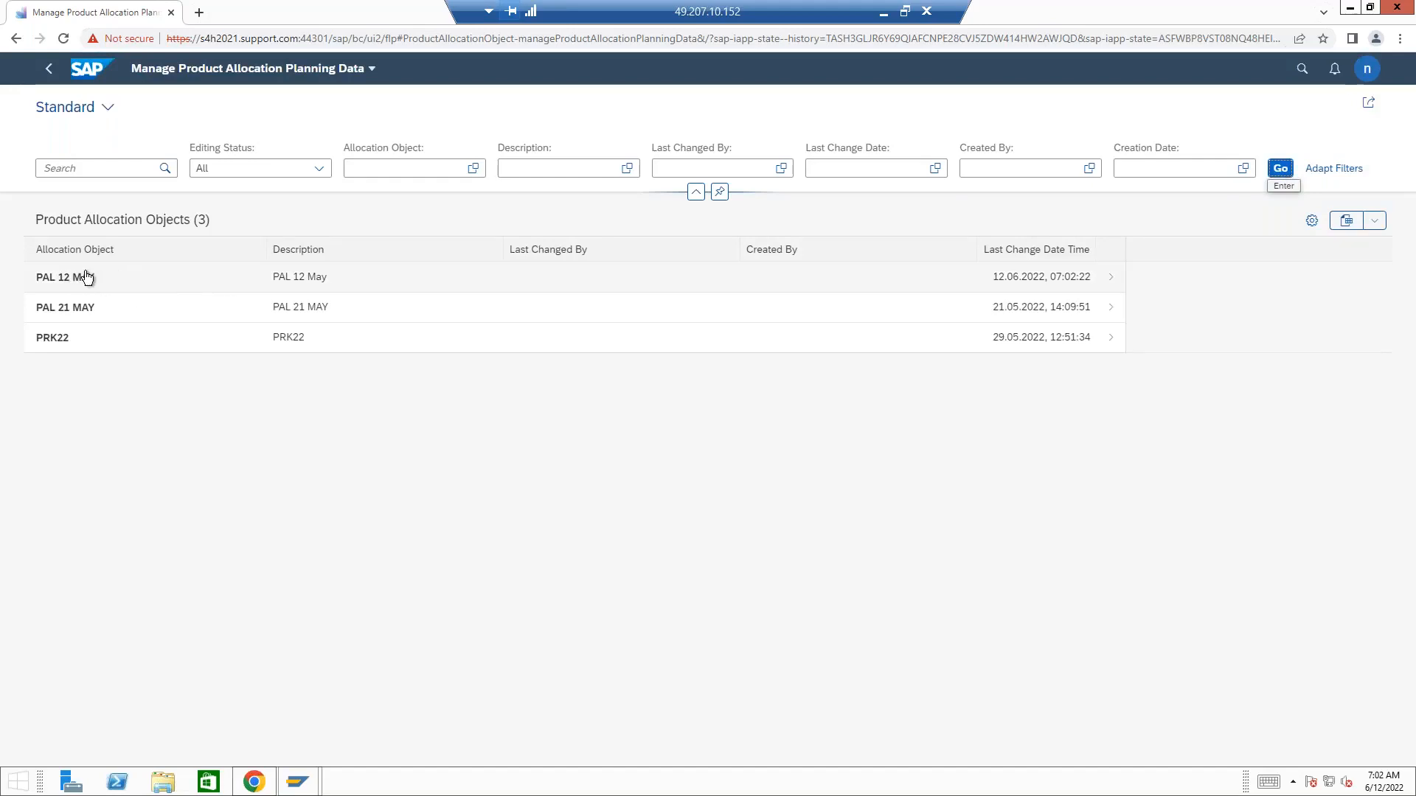
{"action": "left_click", "coordinate": [74, 278]}
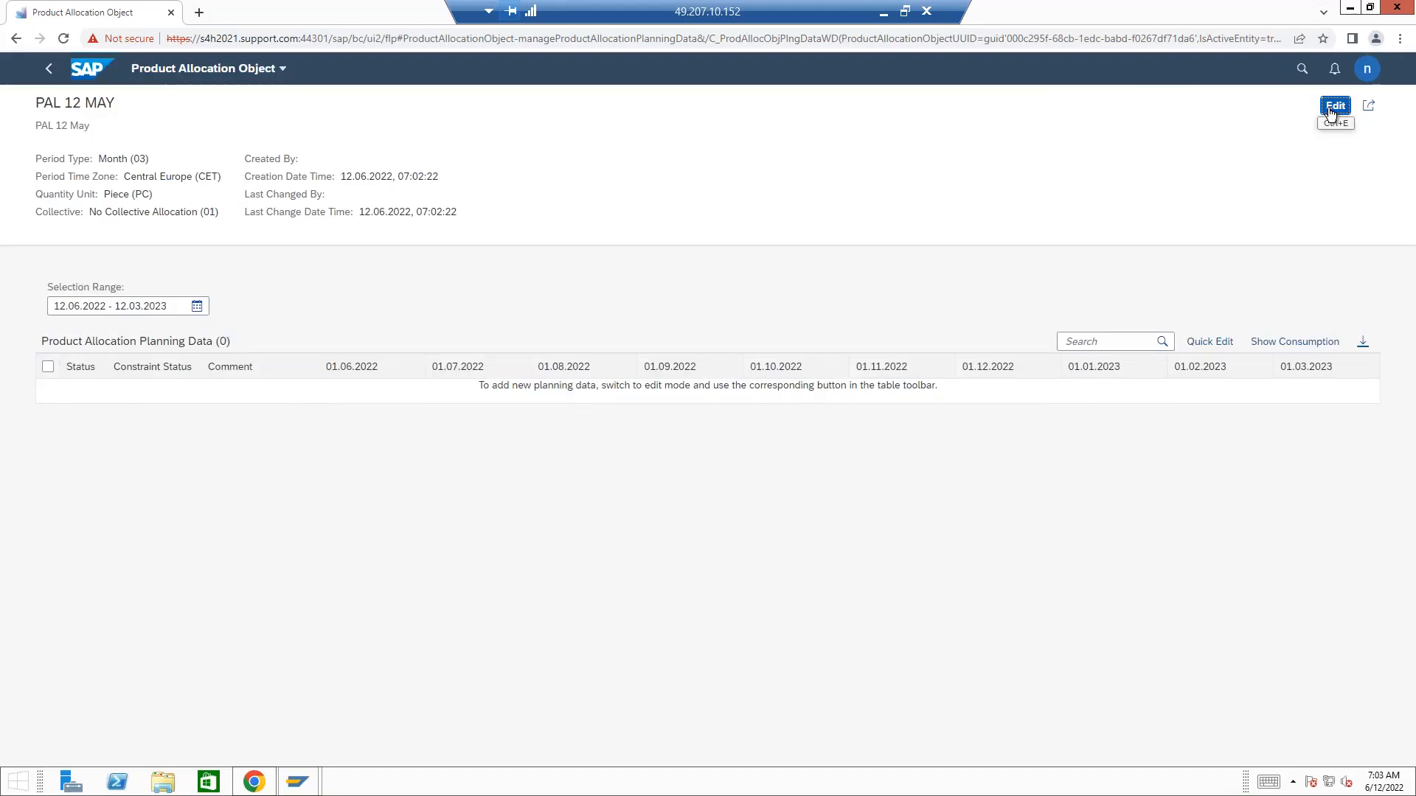
{"action": "left_click", "coordinate": [1335, 106]}
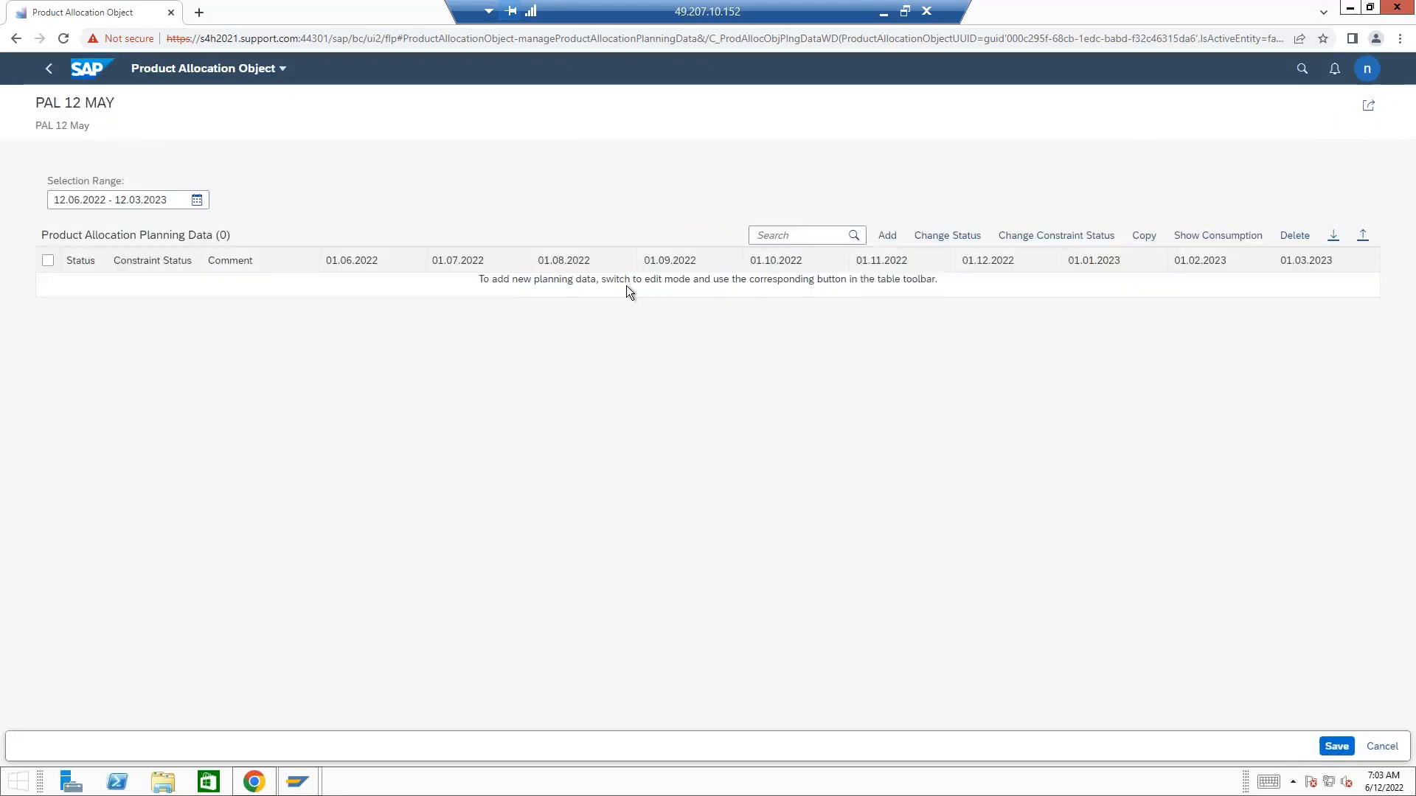
{"action": "left_click", "coordinate": [895, 232]}
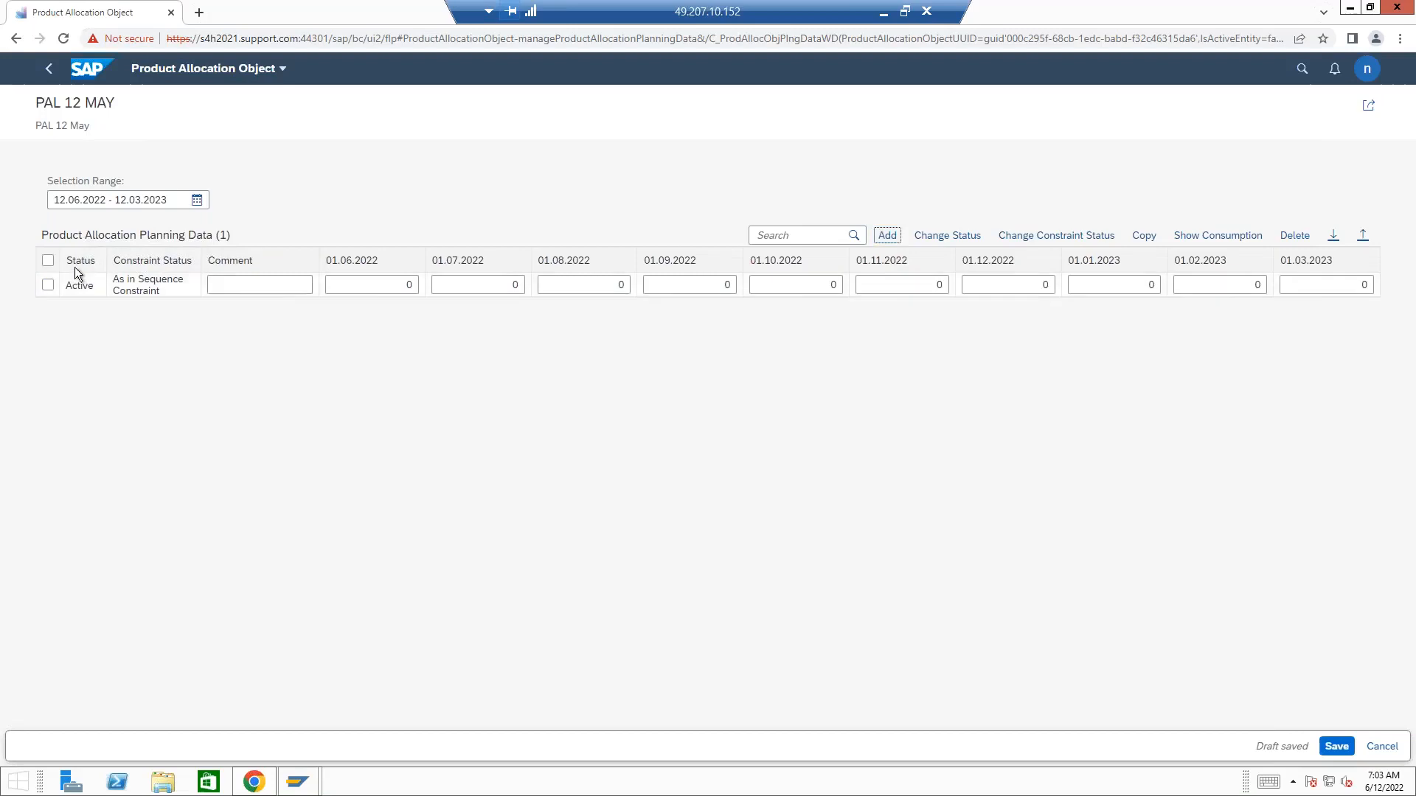
{"action": "double_click", "coordinate": [84, 288]}
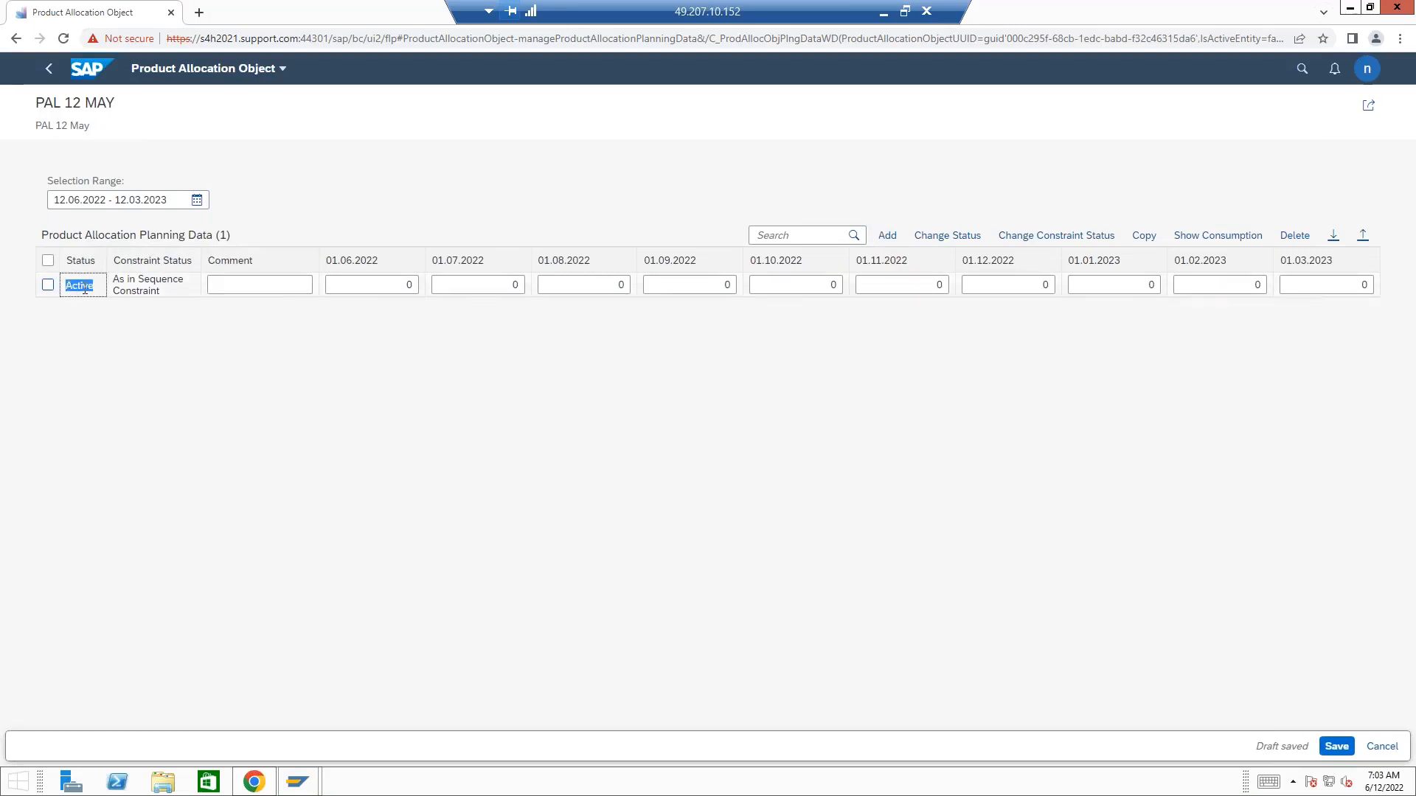
{"action": "left_click_drag", "start_coordinate": [132, 291], "coordinate": [140, 289]}
Step: Set the planned quantity to 100 for every month from 01.06.2022 to 01.03.2023 and save the planning data
{"action": "left_click", "coordinate": [399, 284]}
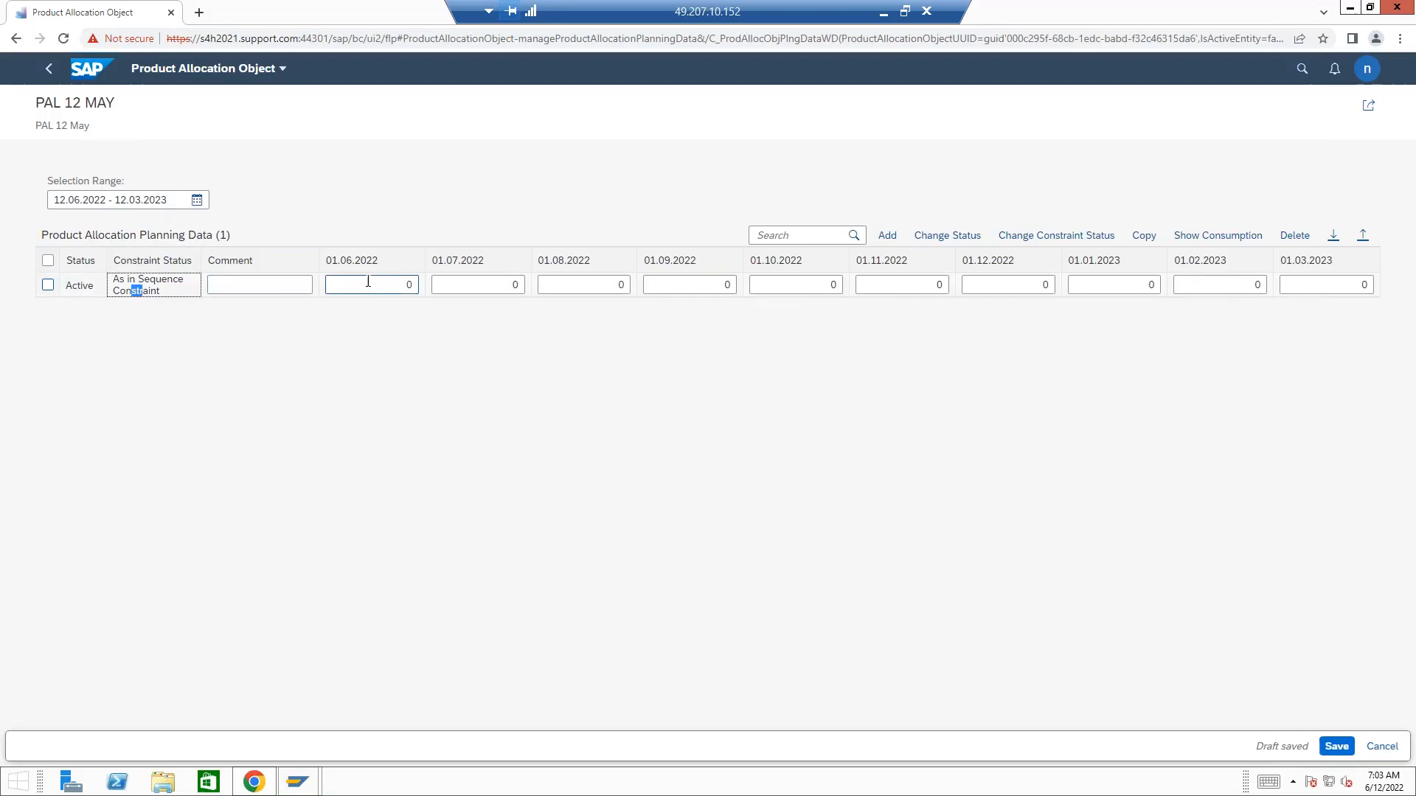
{"action": "key", "text": "Tab"}
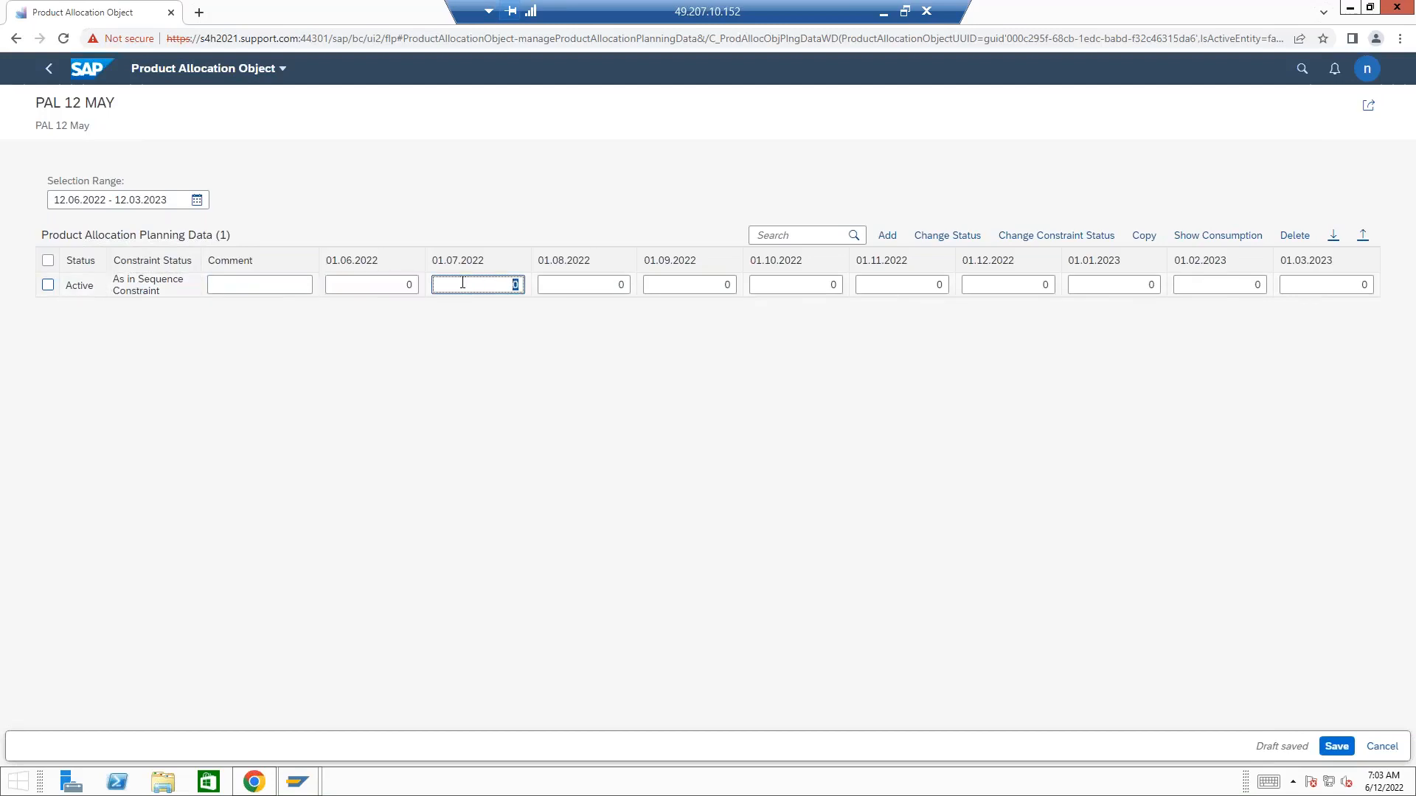
{"action": "type", "text": "100"}
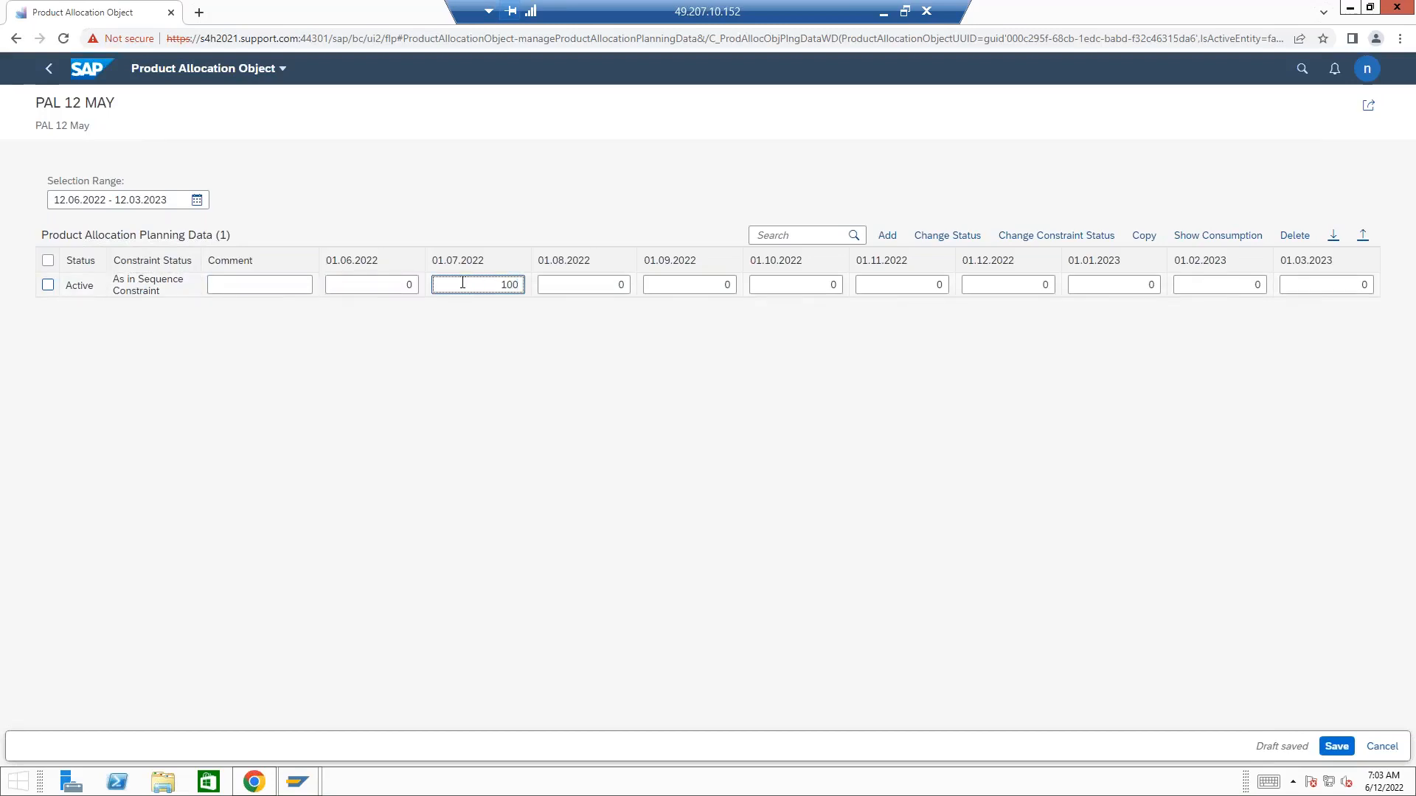
{"action": "left_click", "coordinate": [396, 284]}
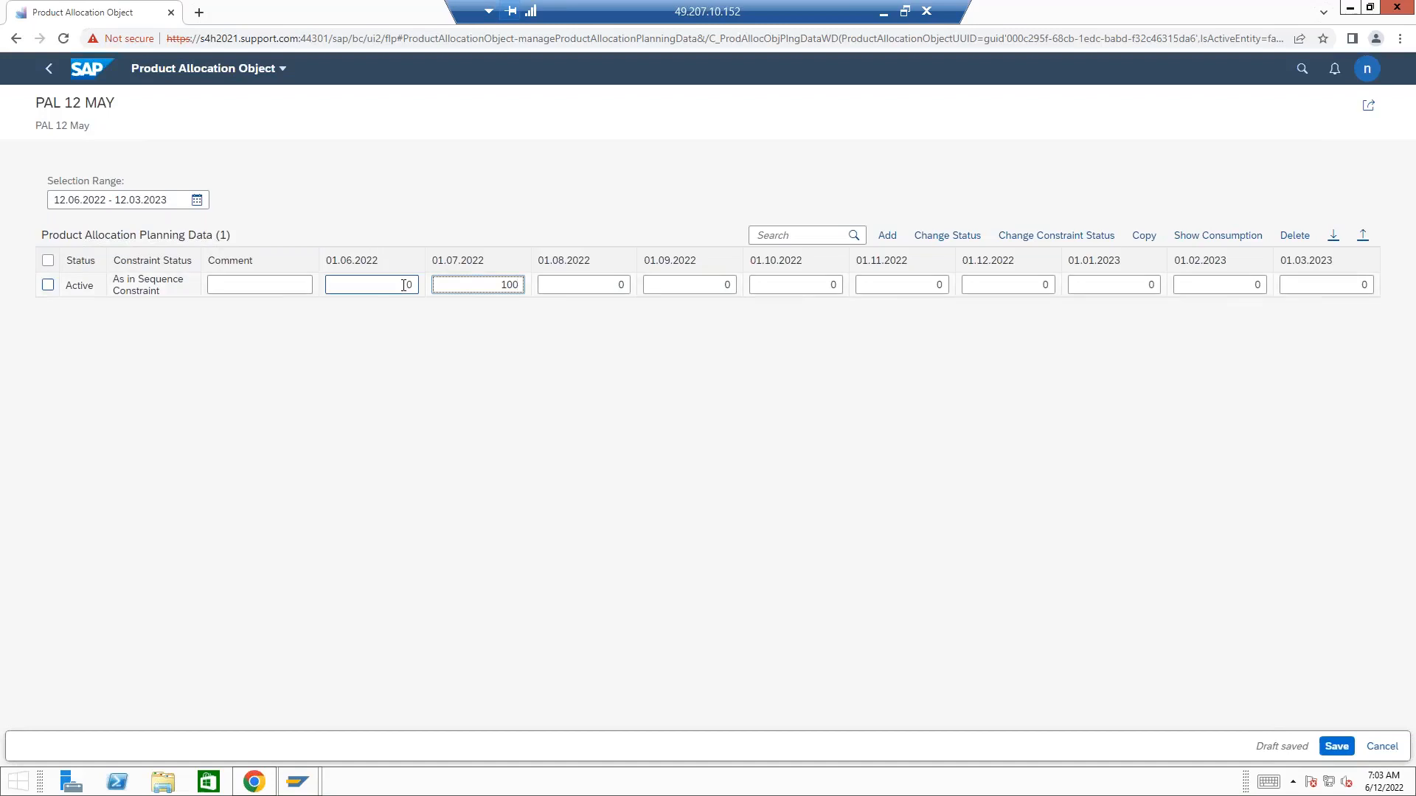
{"action": "left_click", "coordinate": [419, 286]}
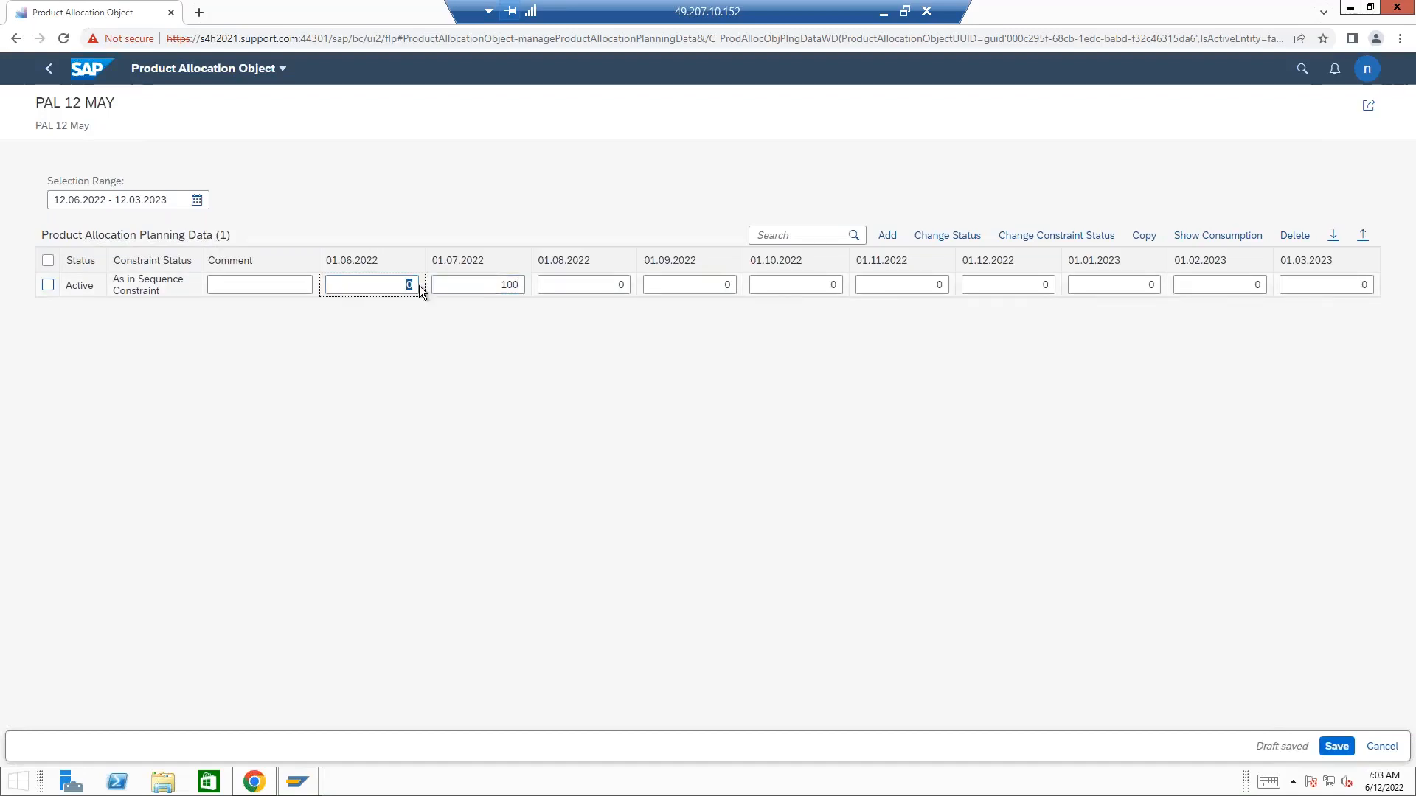
{"action": "left_click", "coordinate": [417, 285]}
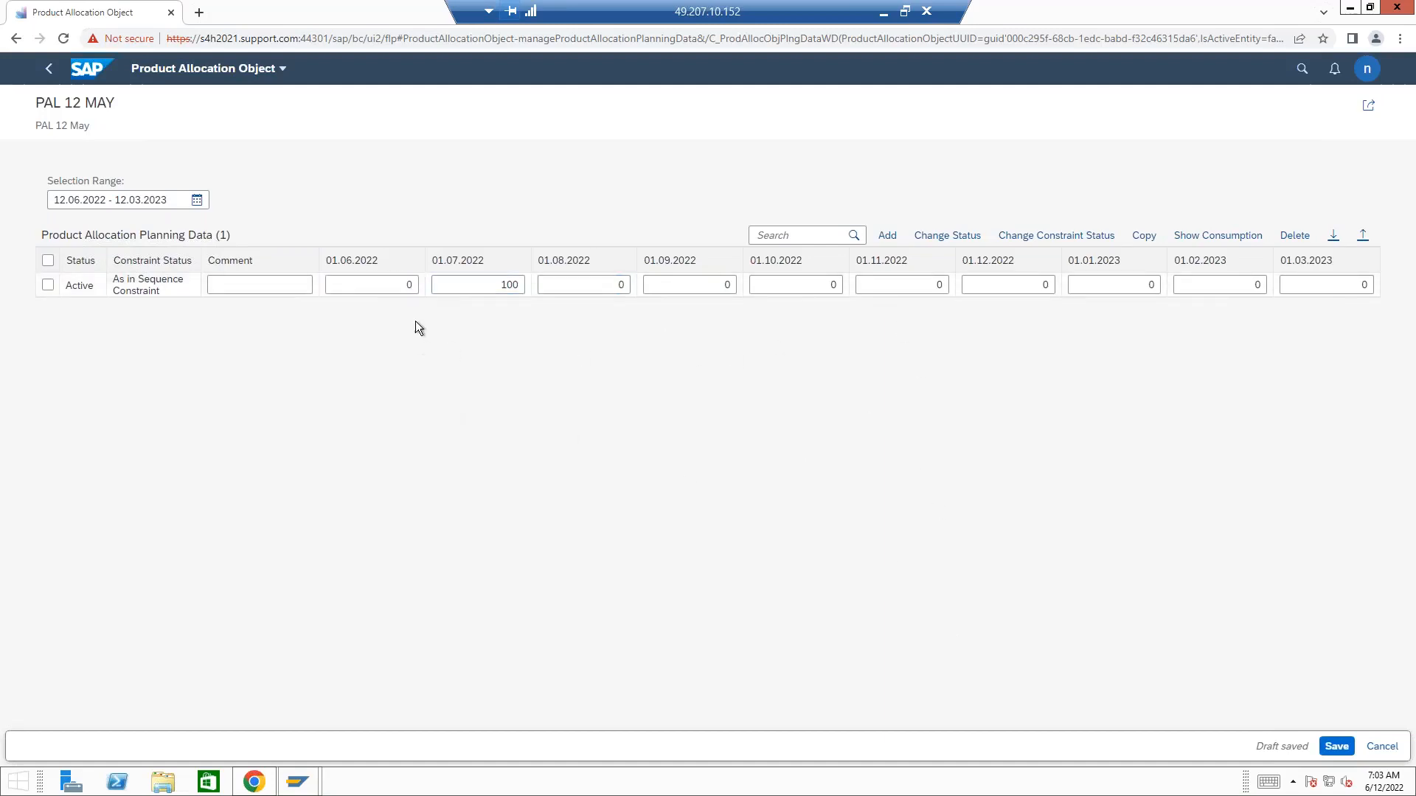
{"action": "left_click", "coordinate": [412, 287]}
{"action": "key", "text": "BackSpace"}
{"action": "type", "text": "100"}
{"action": "key", "text": "Tab"}
{"action": "key", "text": "Tab"}
{"action": "key", "text": "BackSpace"}
{"action": "type", "text": "100"}
{"action": "key", "text": "Tab"}
{"action": "key", "text": "BackSpace"}
{"action": "type", "text": "100"}
{"action": "key", "text": "Tab"}
{"action": "type", "text": "100"}
{"action": "key", "text": "Tab"}
{"action": "key", "text": "BackSpace"}
{"action": "type", "text": "100"}
{"action": "key", "text": "Tab"}
{"action": "type", "text": "100"}
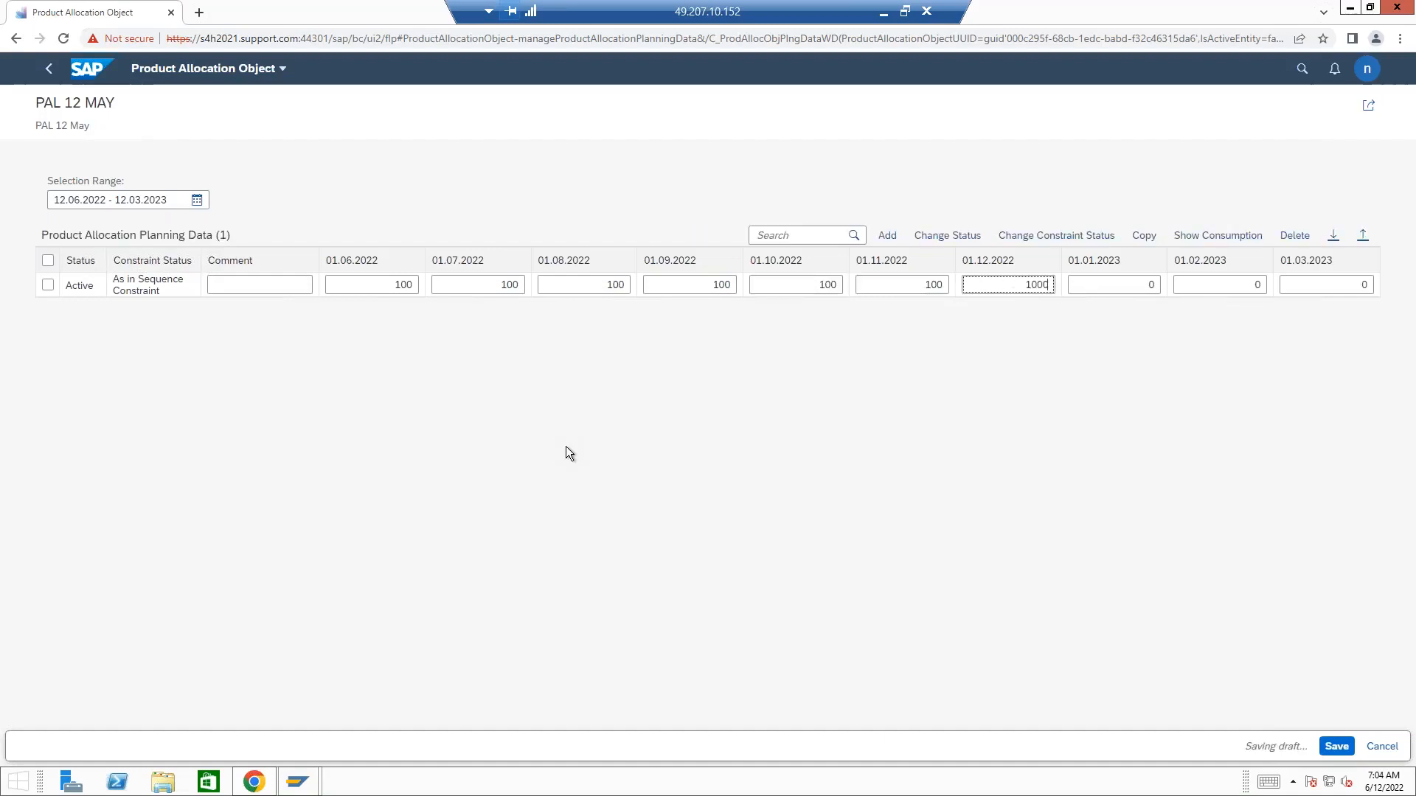
{"action": "key", "text": "Tab"}
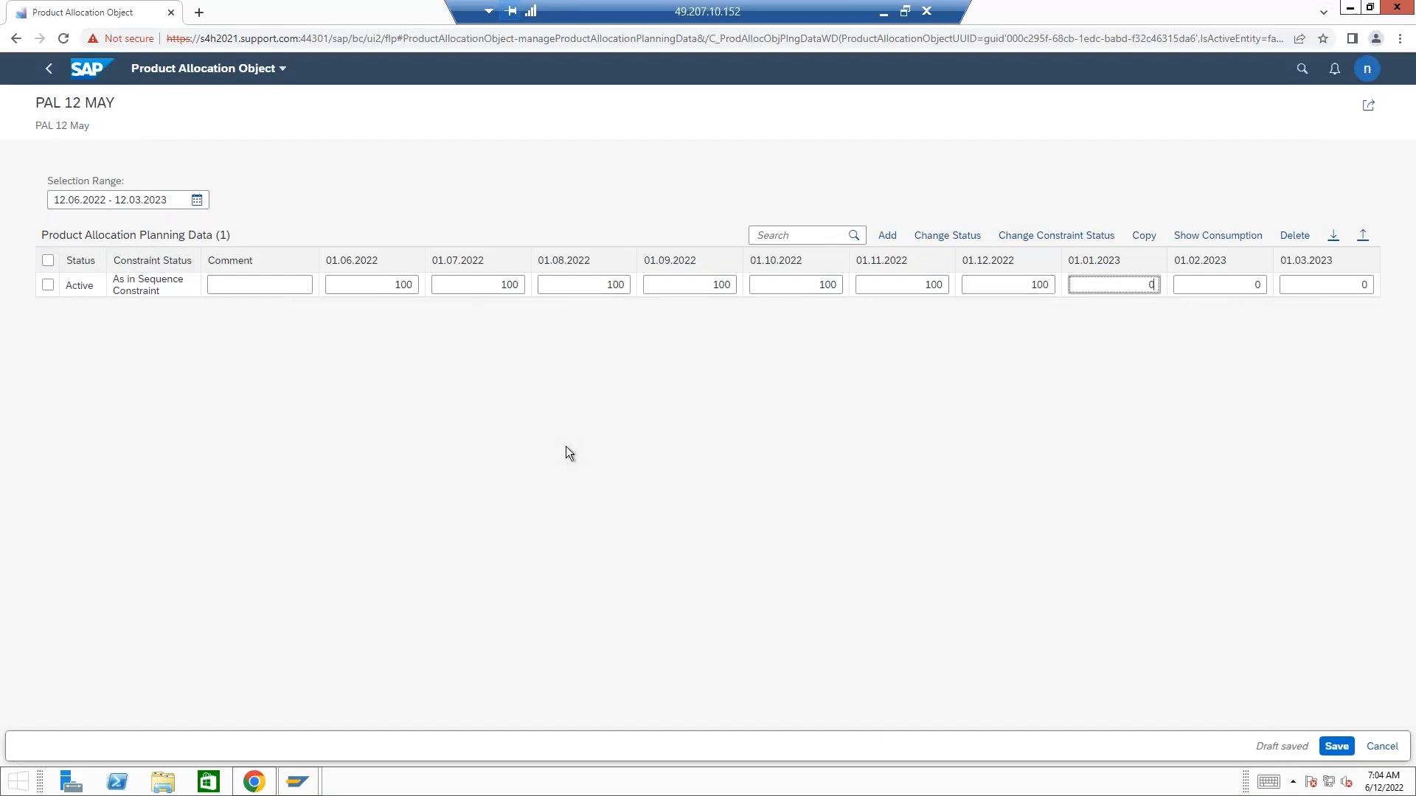
{"action": "type", "text": "100"}
{"action": "key", "text": "Tab"}
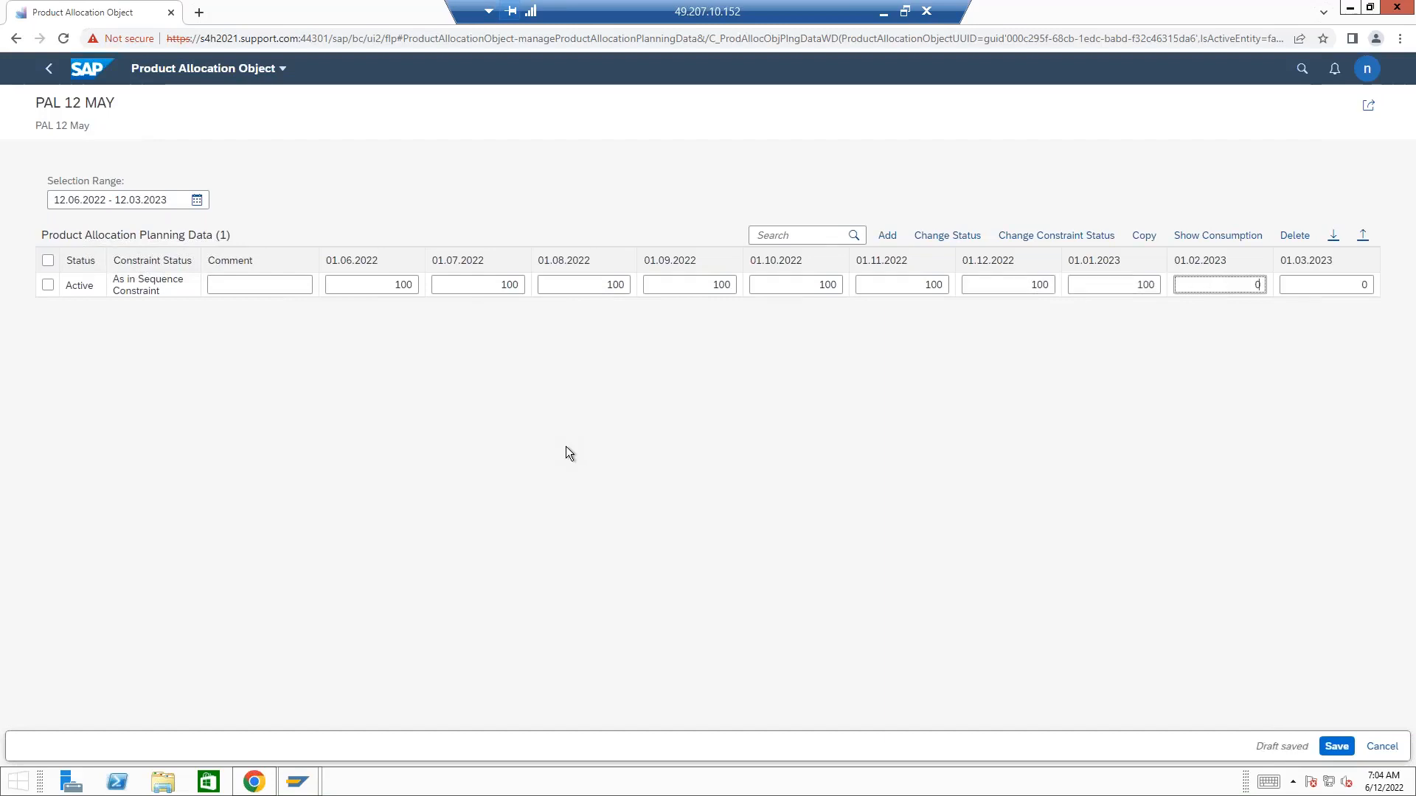
{"action": "type", "text": "100"}
{"action": "key", "text": "Tab"}
{"action": "key", "text": "BackSpace"}
{"action": "type", "text": "100"}
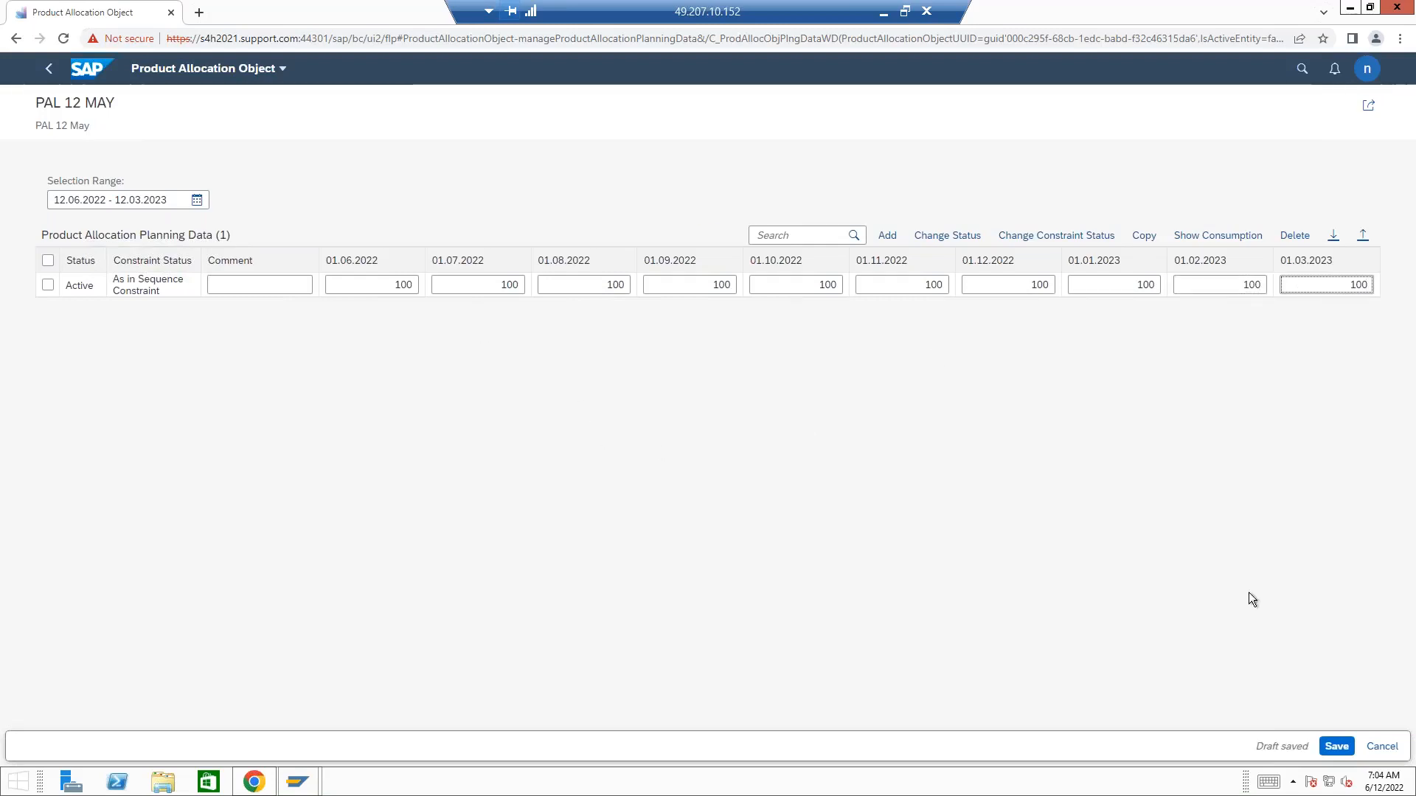
{"action": "left_click", "coordinate": [1337, 747]}
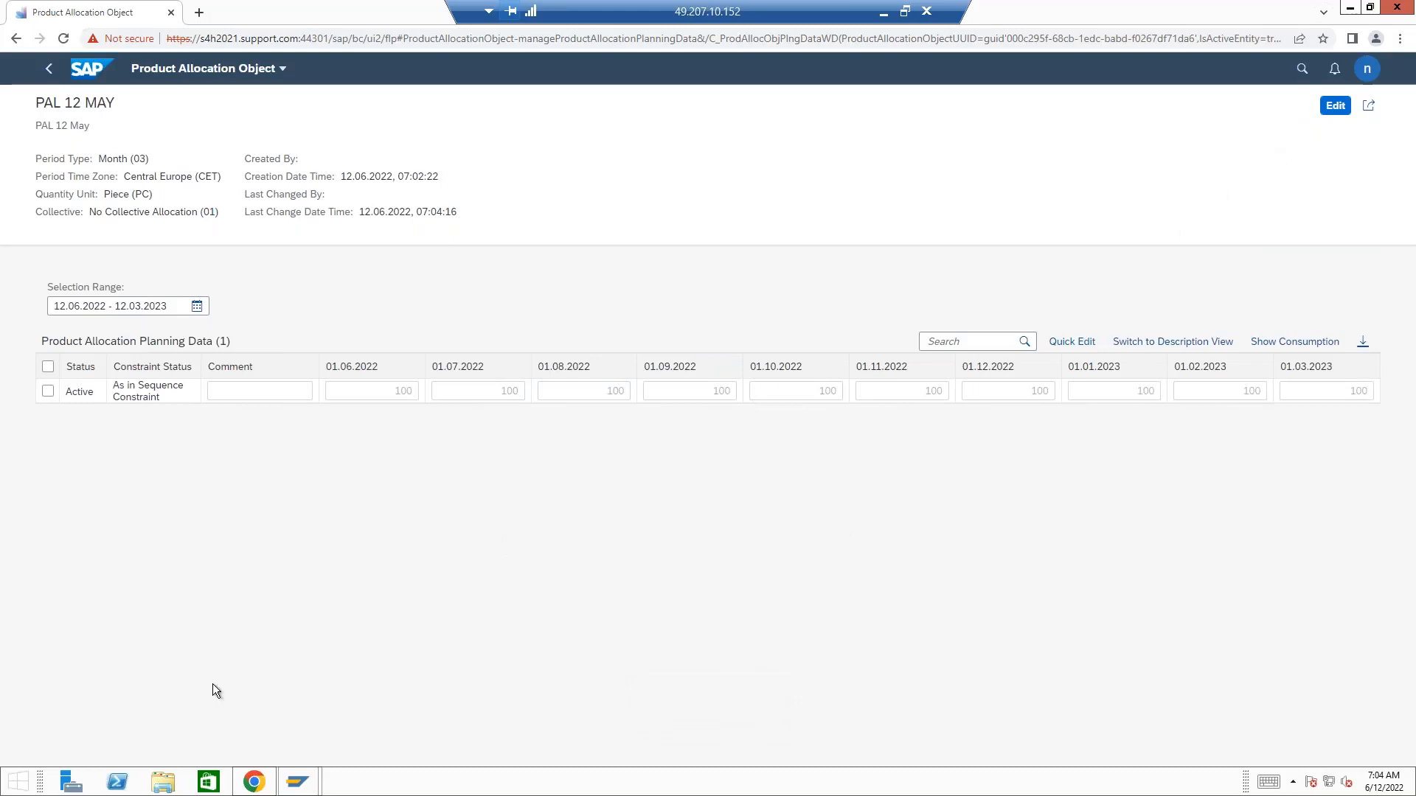
Step: Leave the planning data for the launchpad, open Manage Product Allocation Sequences, and list the existing sequences
{"action": "left_click", "coordinate": [94, 393]}
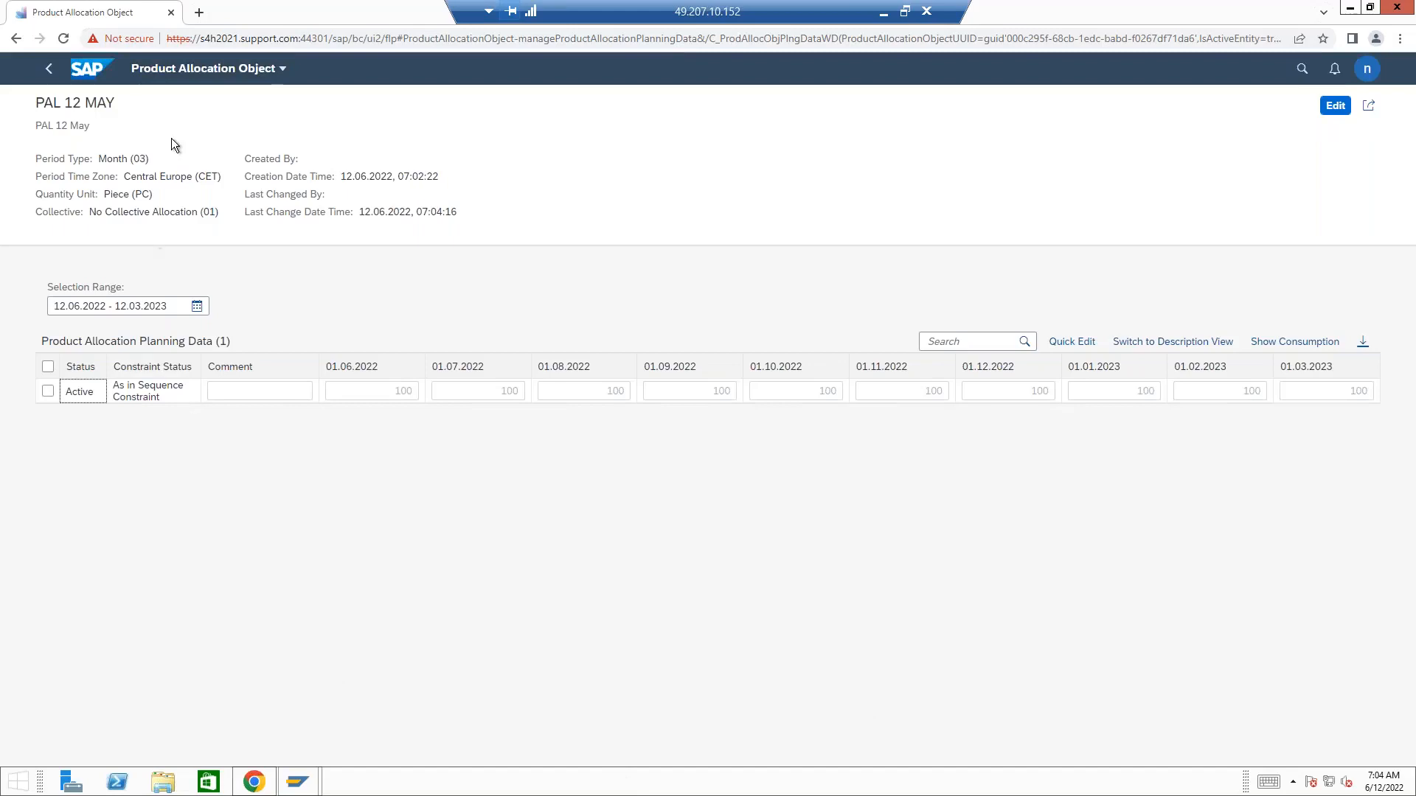
{"action": "left_click", "coordinate": [48, 71]}
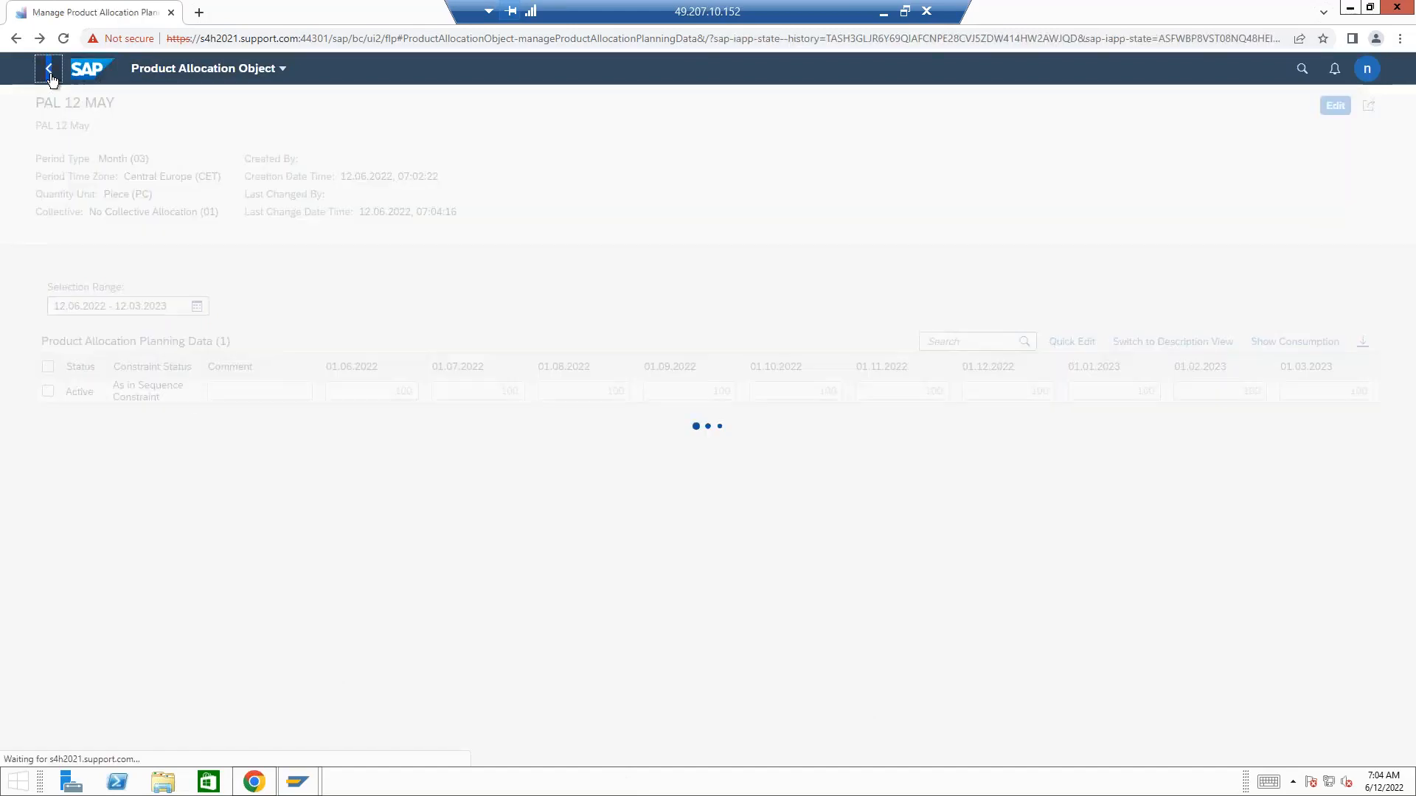
{"action": "left_click", "coordinate": [50, 74]}
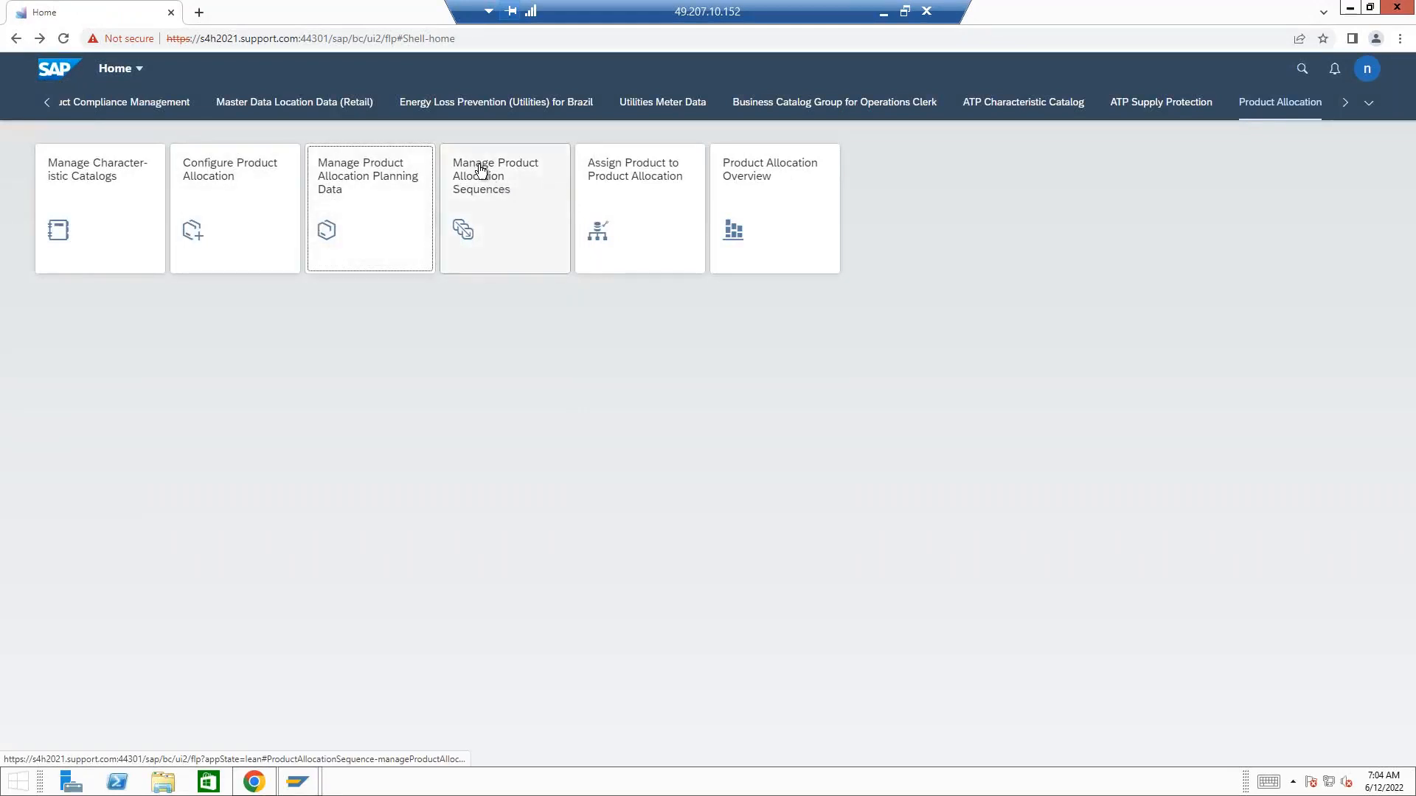
{"action": "left_click", "coordinate": [504, 226]}
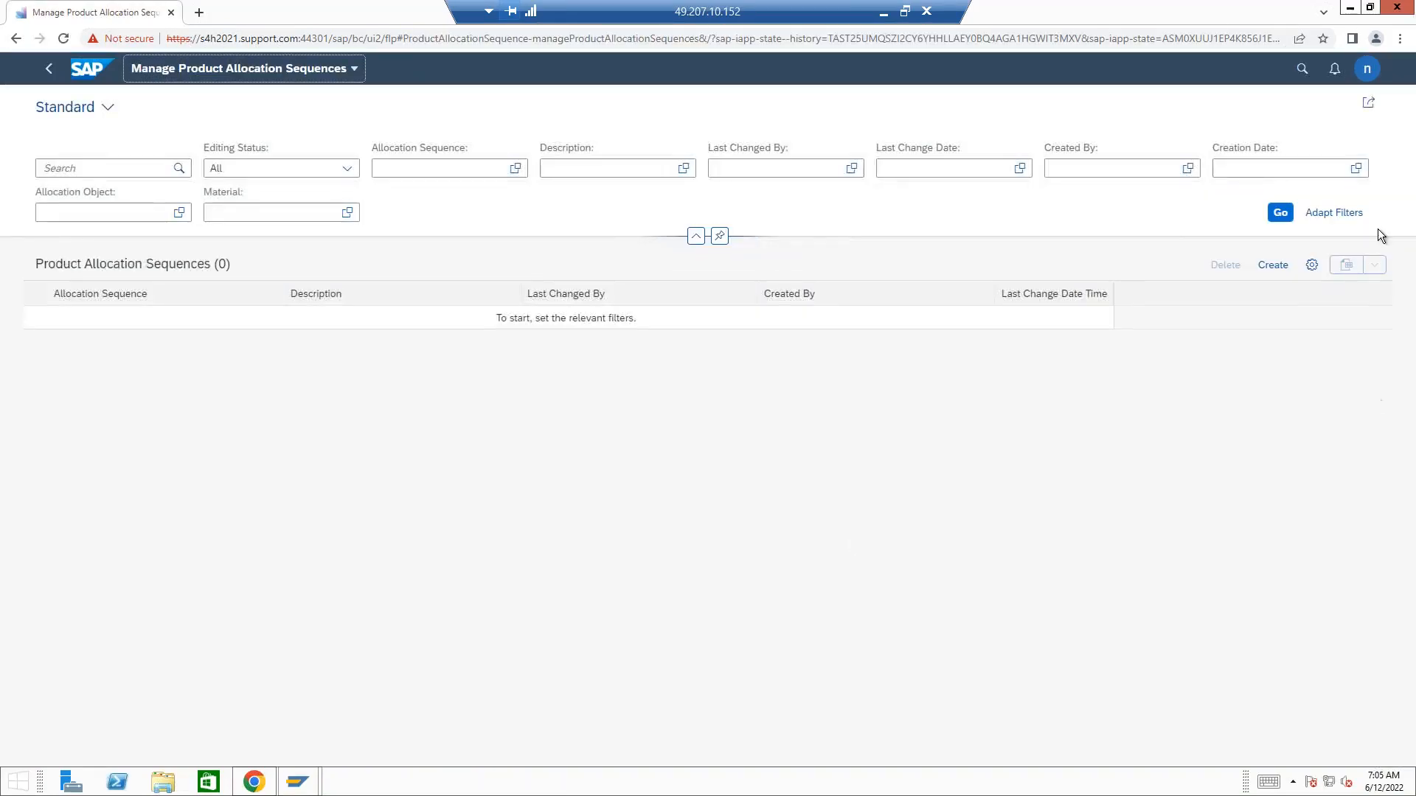
{"action": "left_click", "coordinate": [1281, 214]}
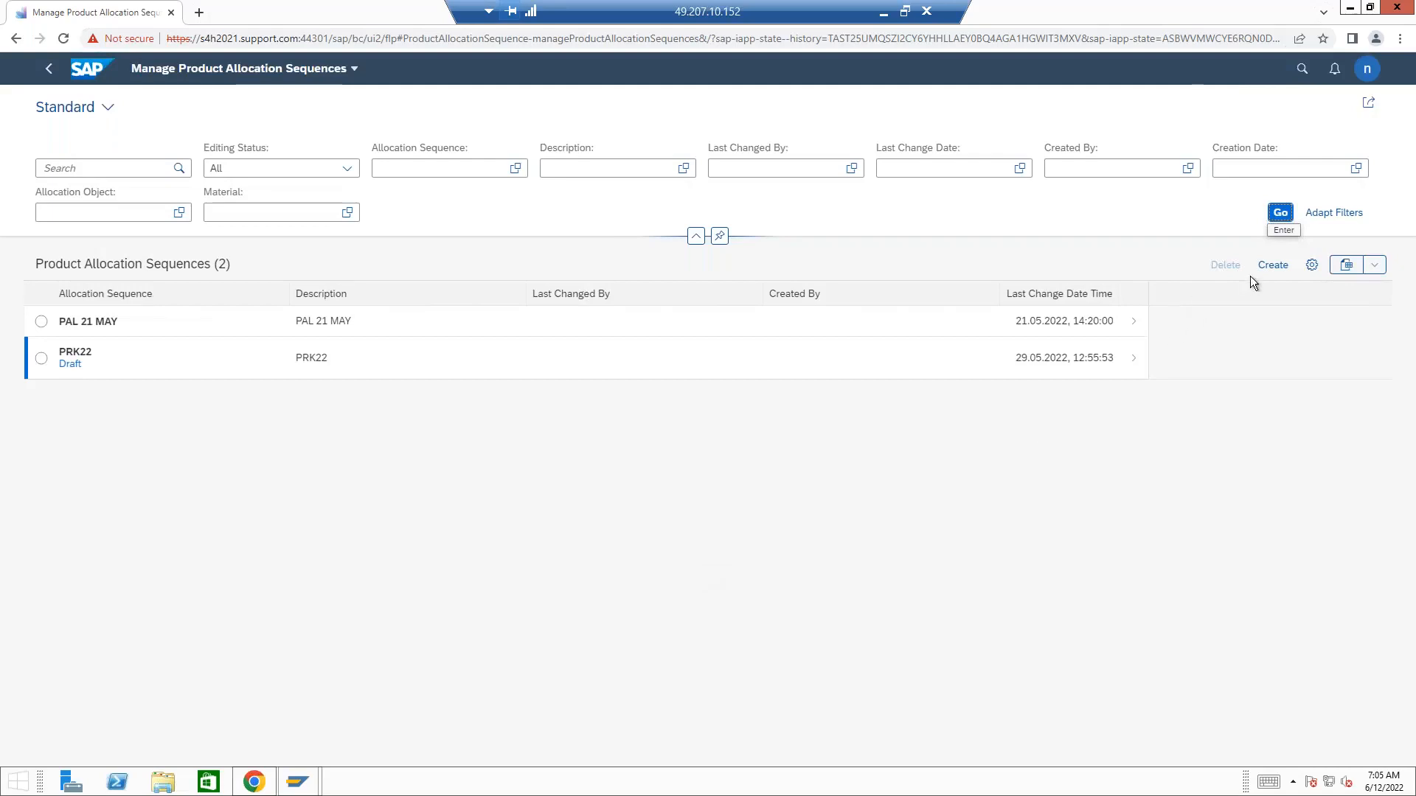
Step: Start a new allocation sequence named PAL 12 MAY with description PAL 12 MayPC and consumption unit PC
{"action": "left_click", "coordinate": [1276, 267]}
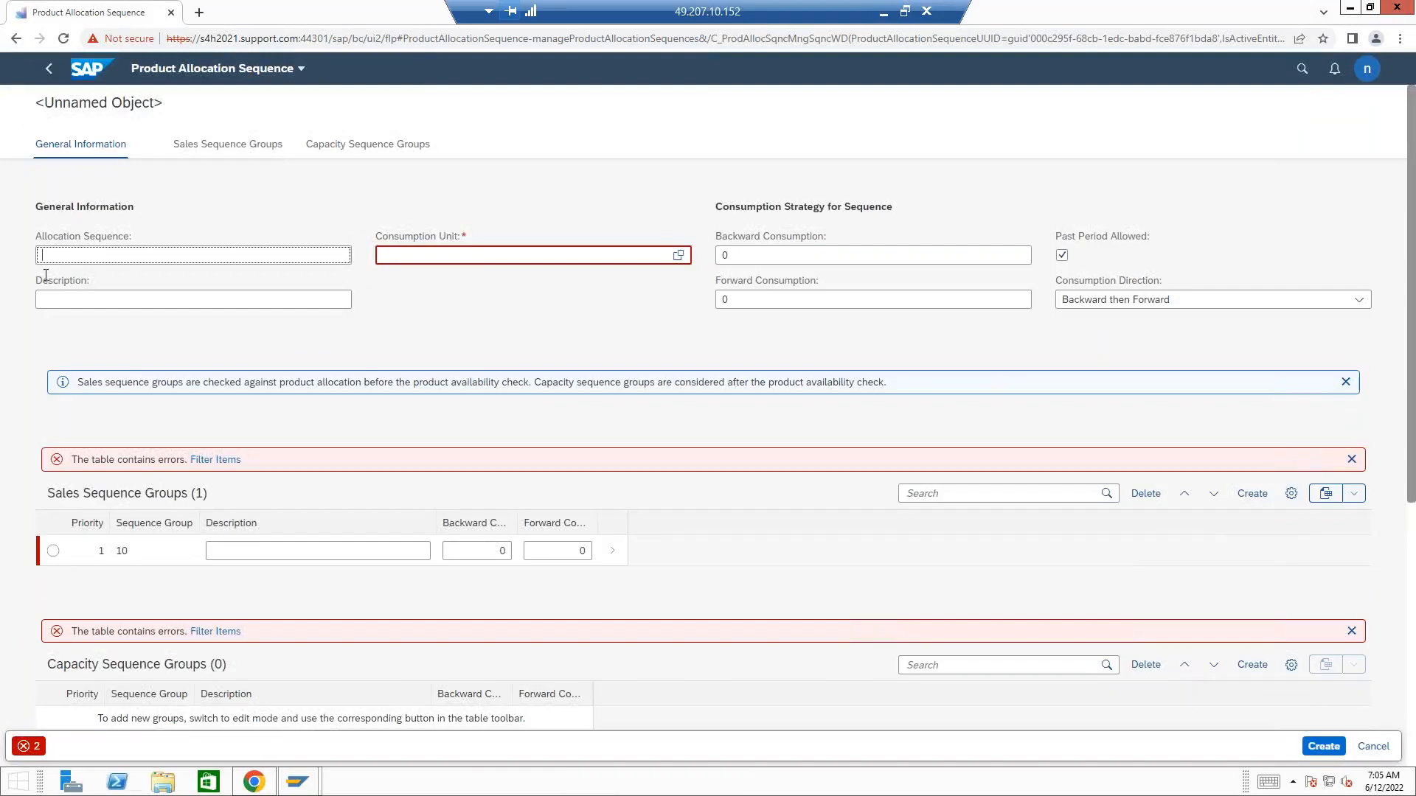
{"action": "type", "text": "PAL 12 May"}
{"action": "left_click", "coordinate": [86, 307]}
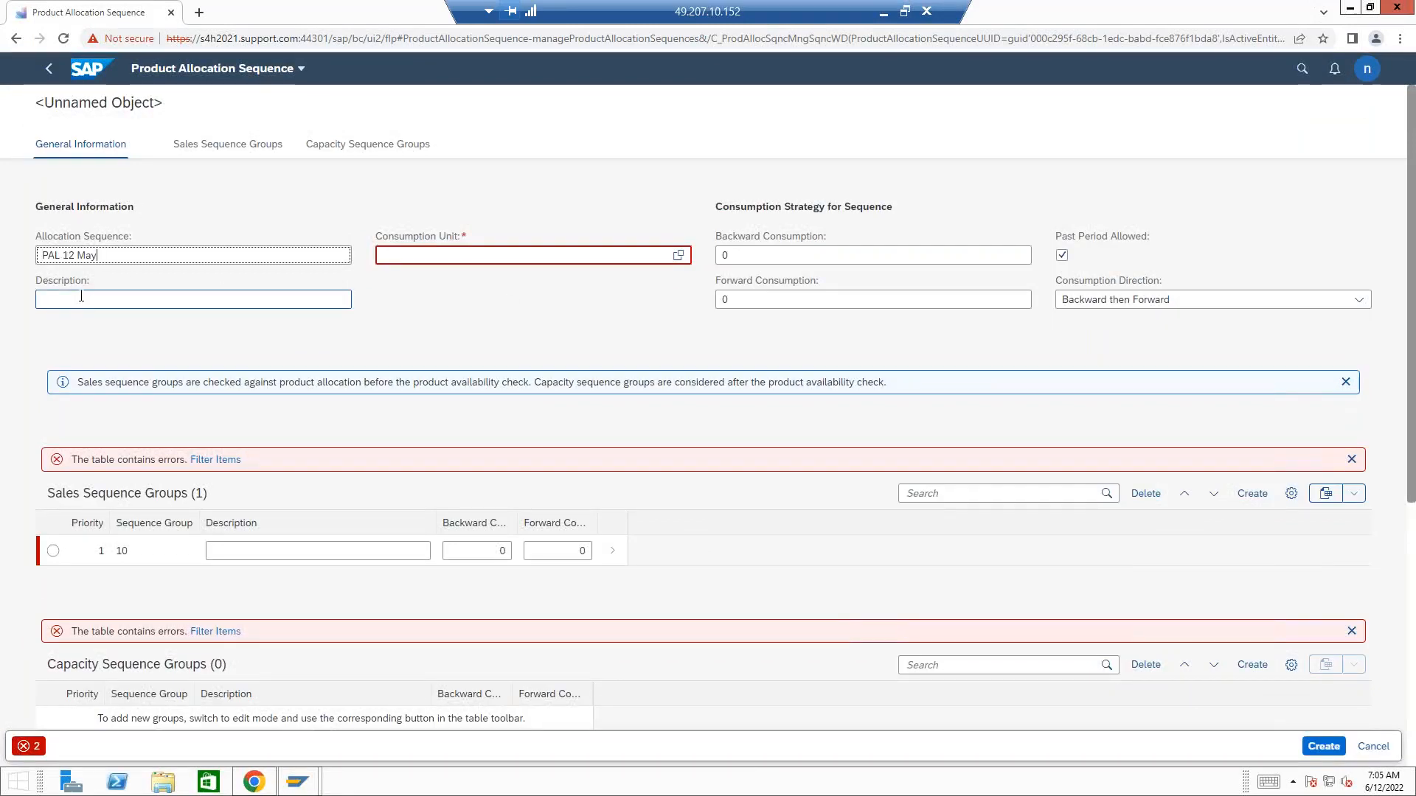
{"action": "type", "text": "PAL 12 May"}
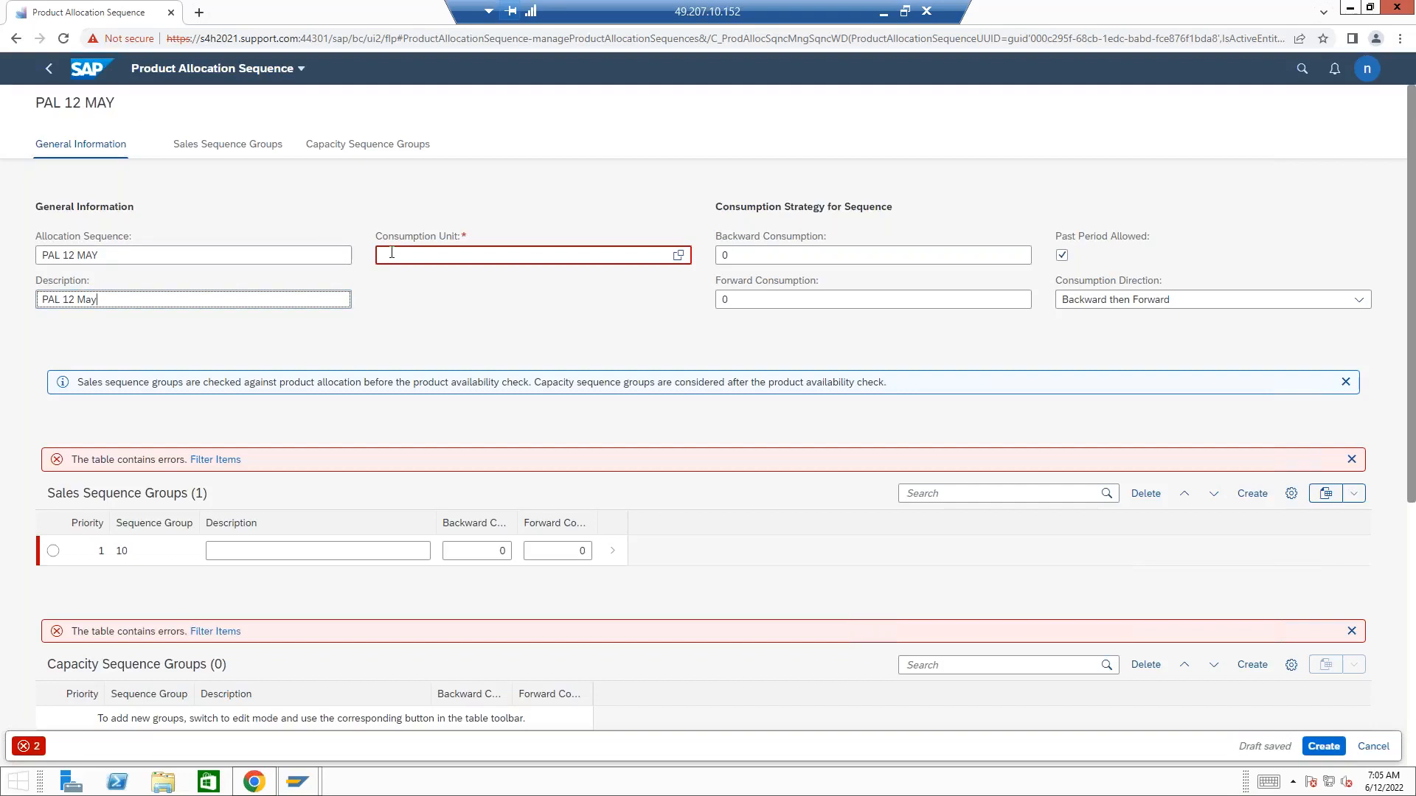
{"action": "type", "text": "PC"}
{"action": "left_click", "coordinate": [396, 255]}
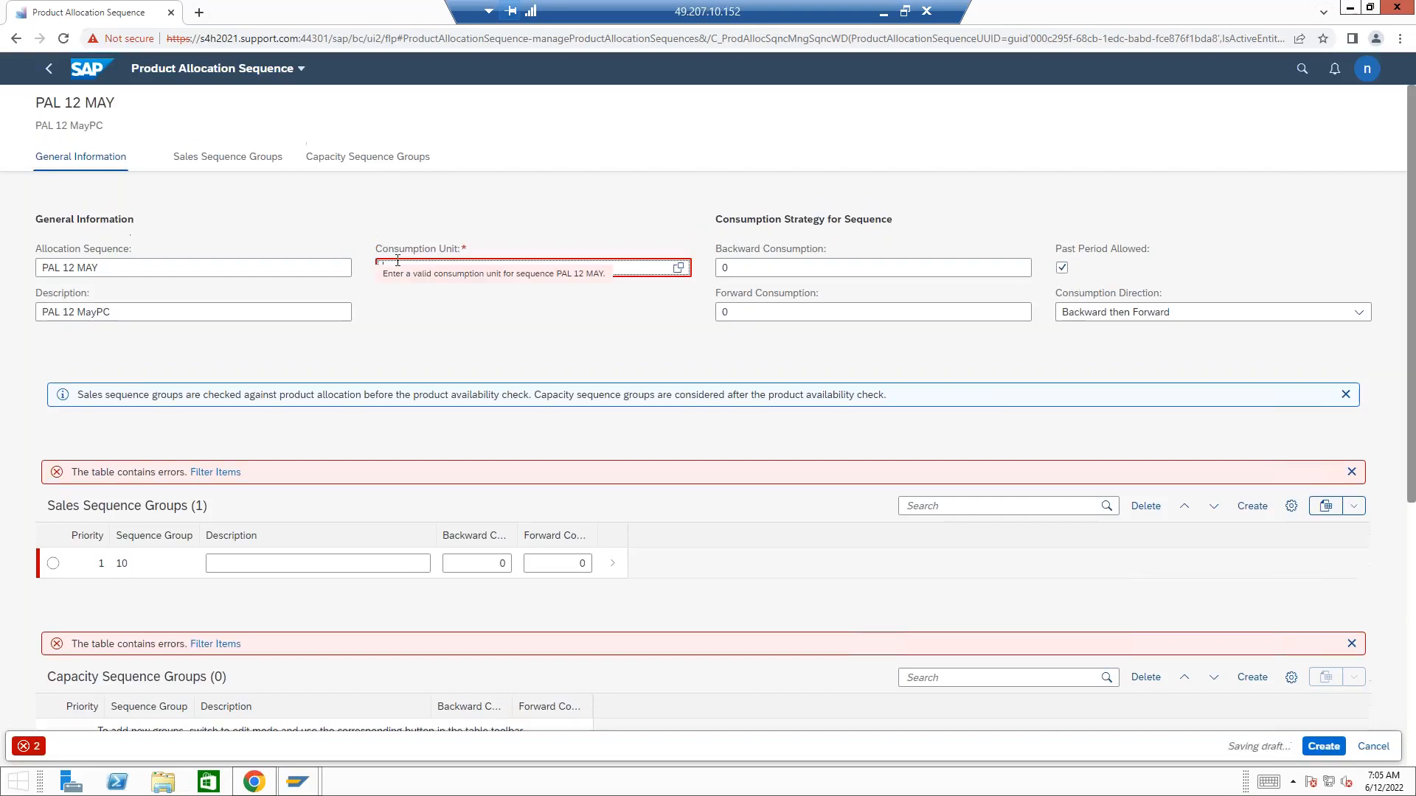
{"action": "type", "text": "PC"}
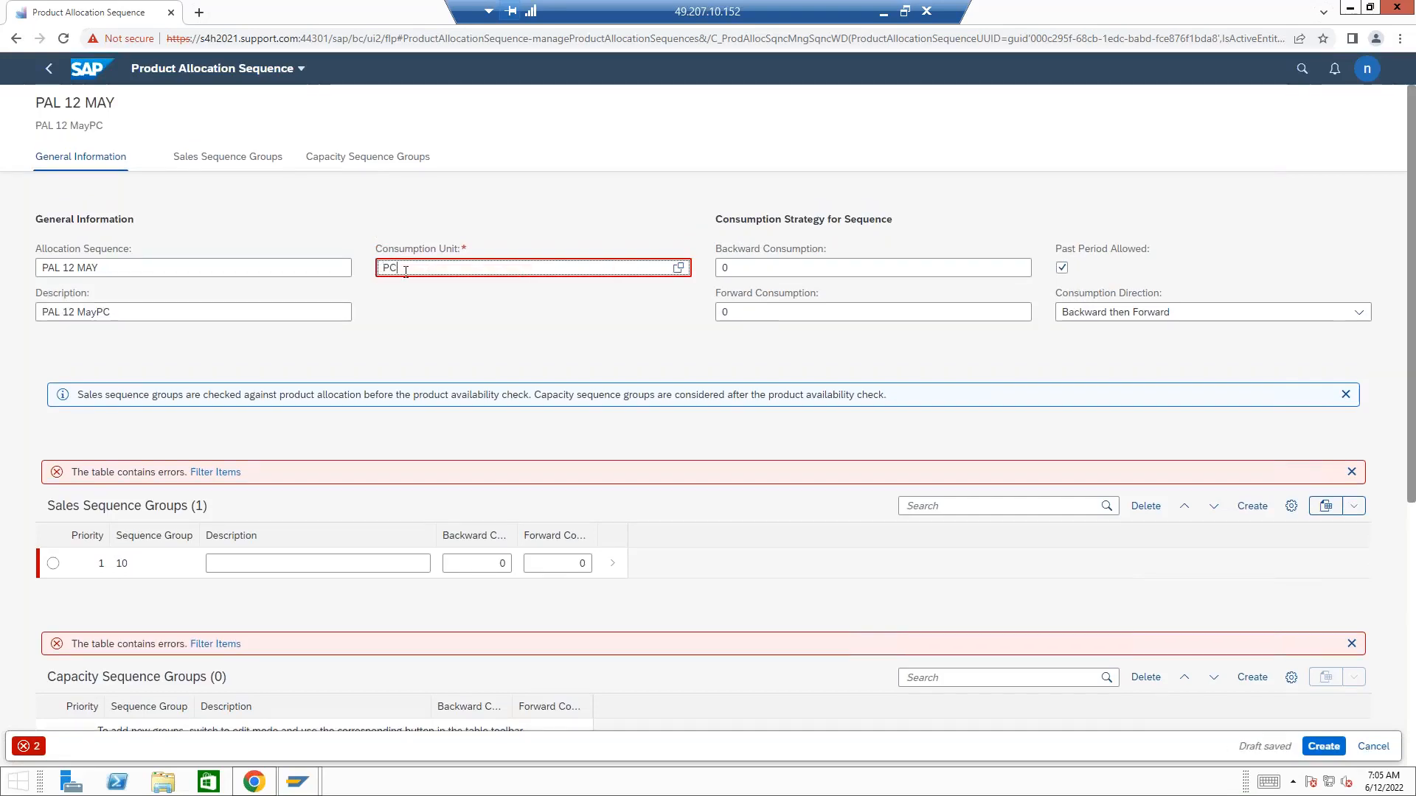
{"action": "key", "text": "Return"}
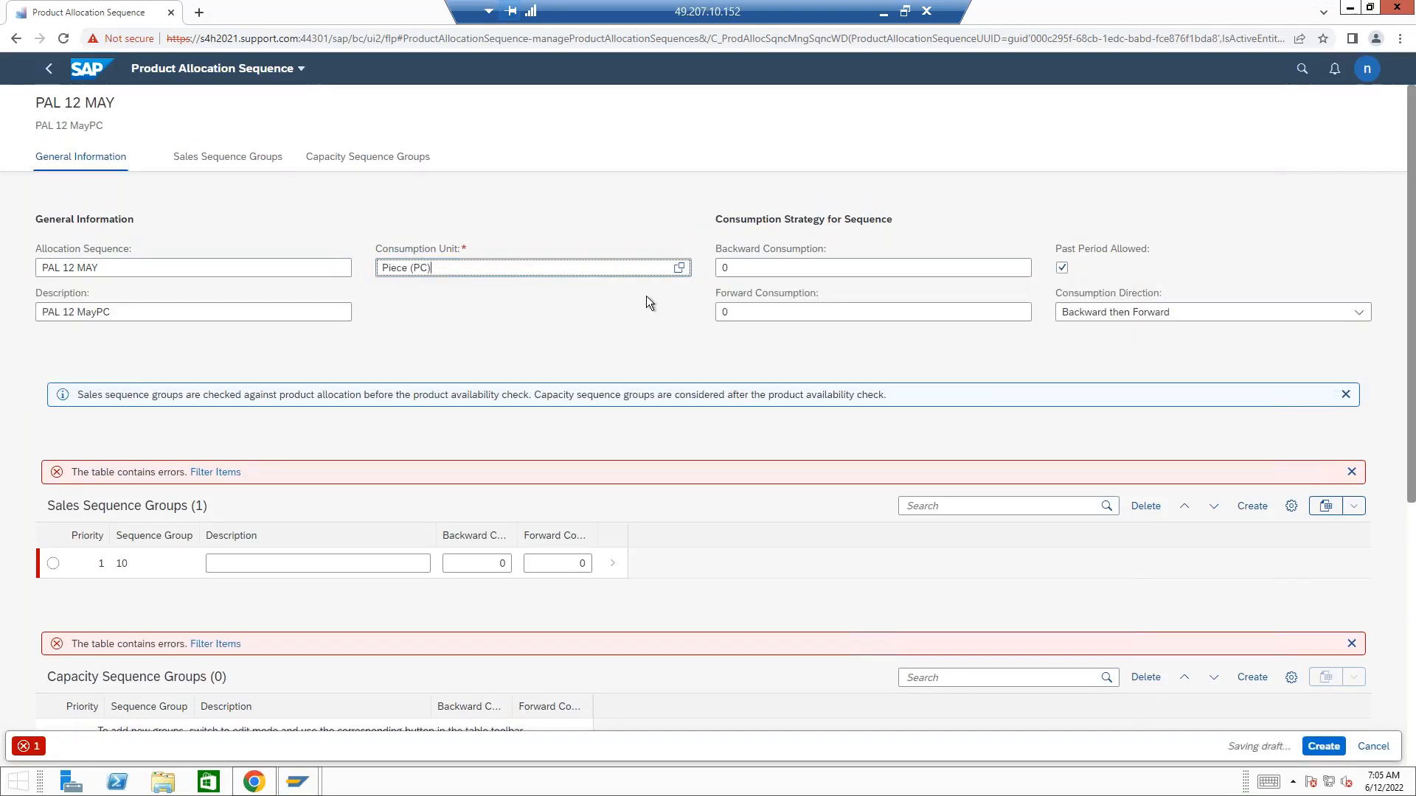
Step: Set the sequence's backward consumption and forward consumption to 1 each, keeping Backward then Forward as the consumption direction
{"action": "left_click", "coordinate": [737, 268]}
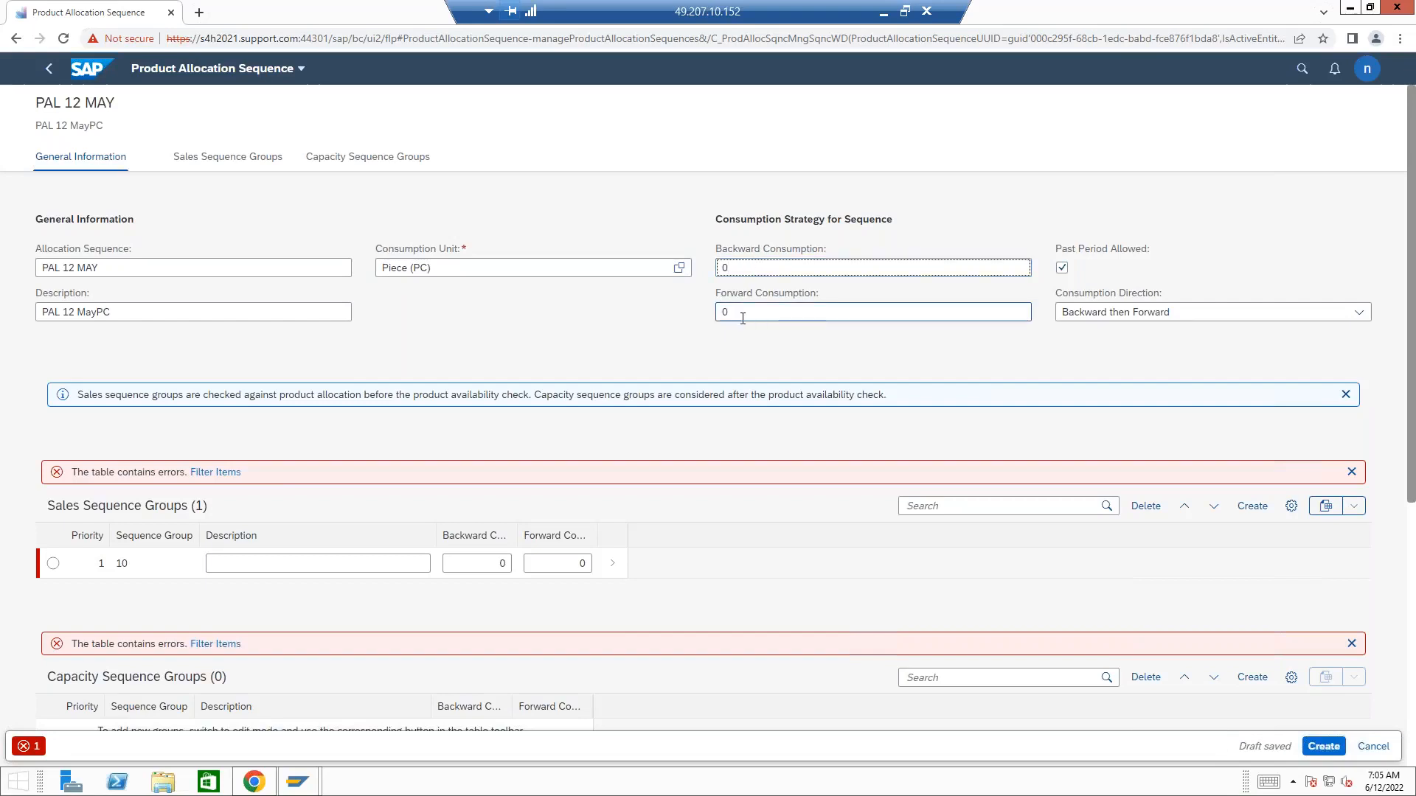
{"action": "left_click", "coordinate": [434, 341]}
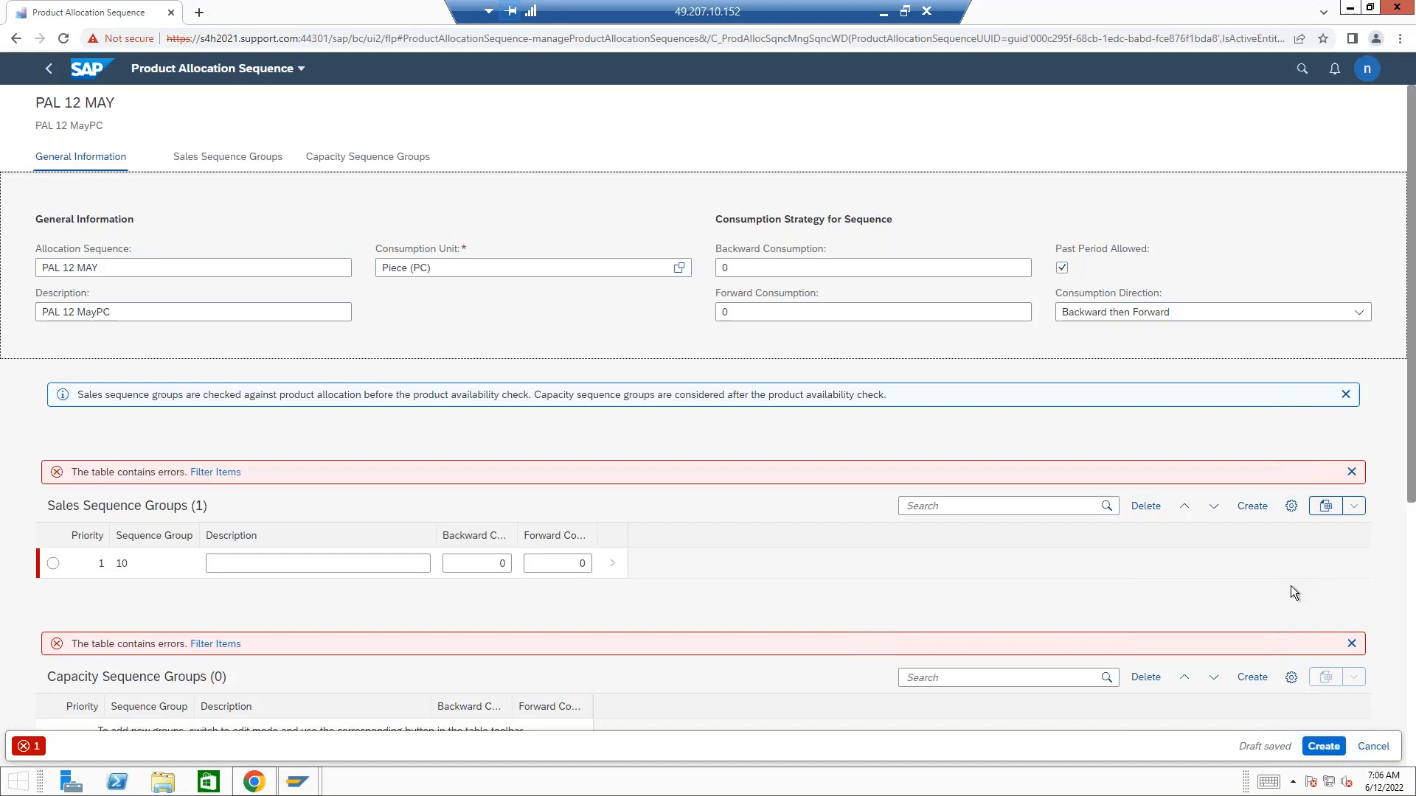
{"action": "left_click", "coordinate": [798, 270]}
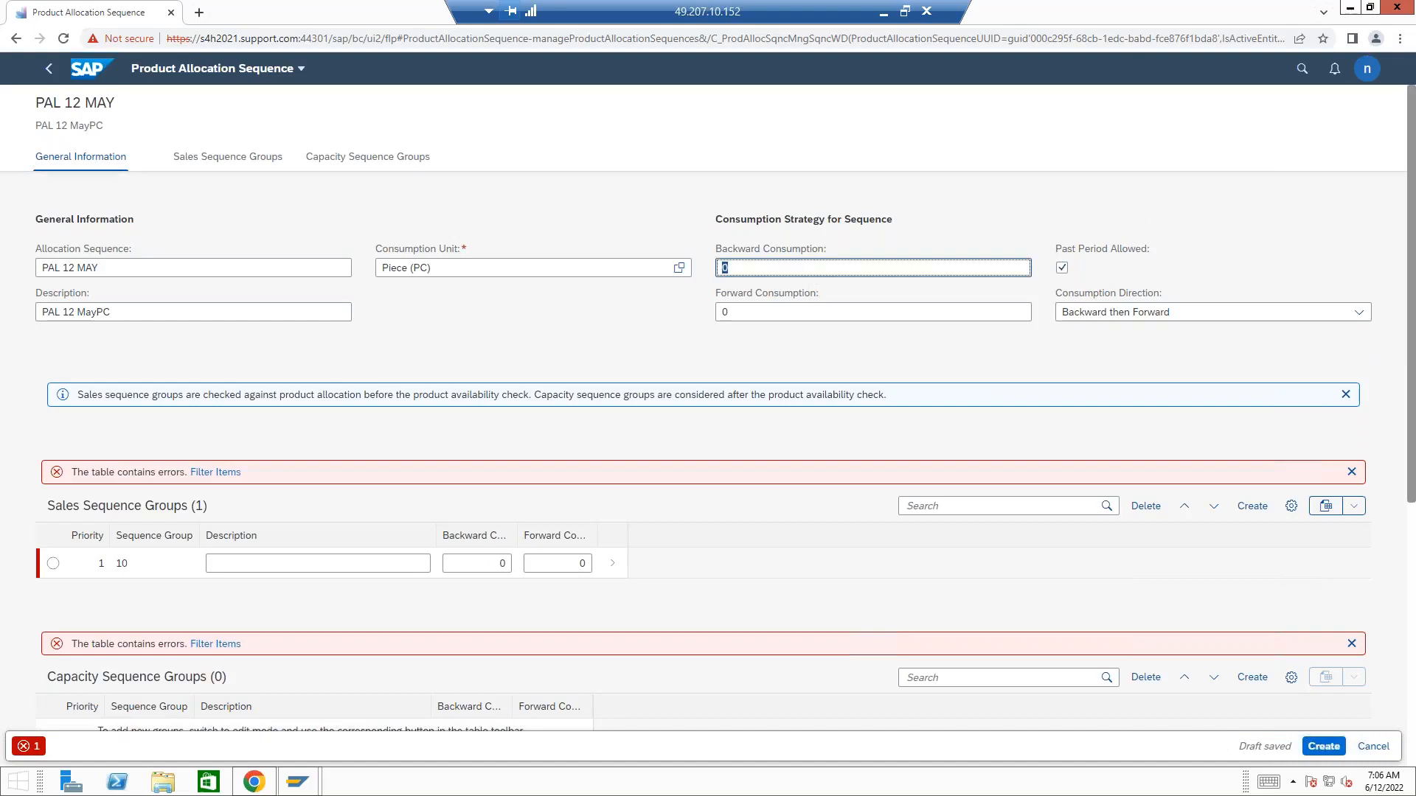
{"action": "type", "text": "1"}
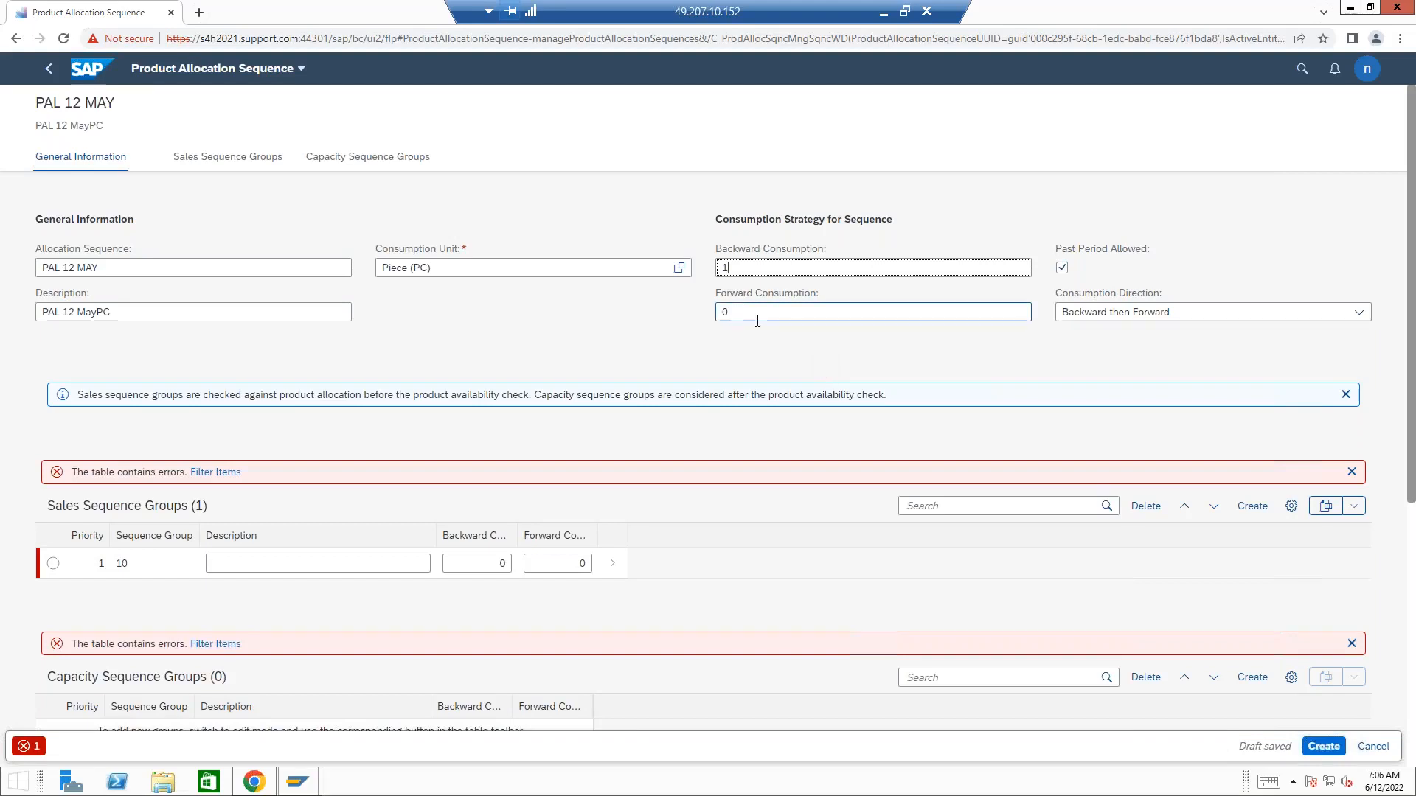
{"action": "left_click", "coordinate": [729, 314]}
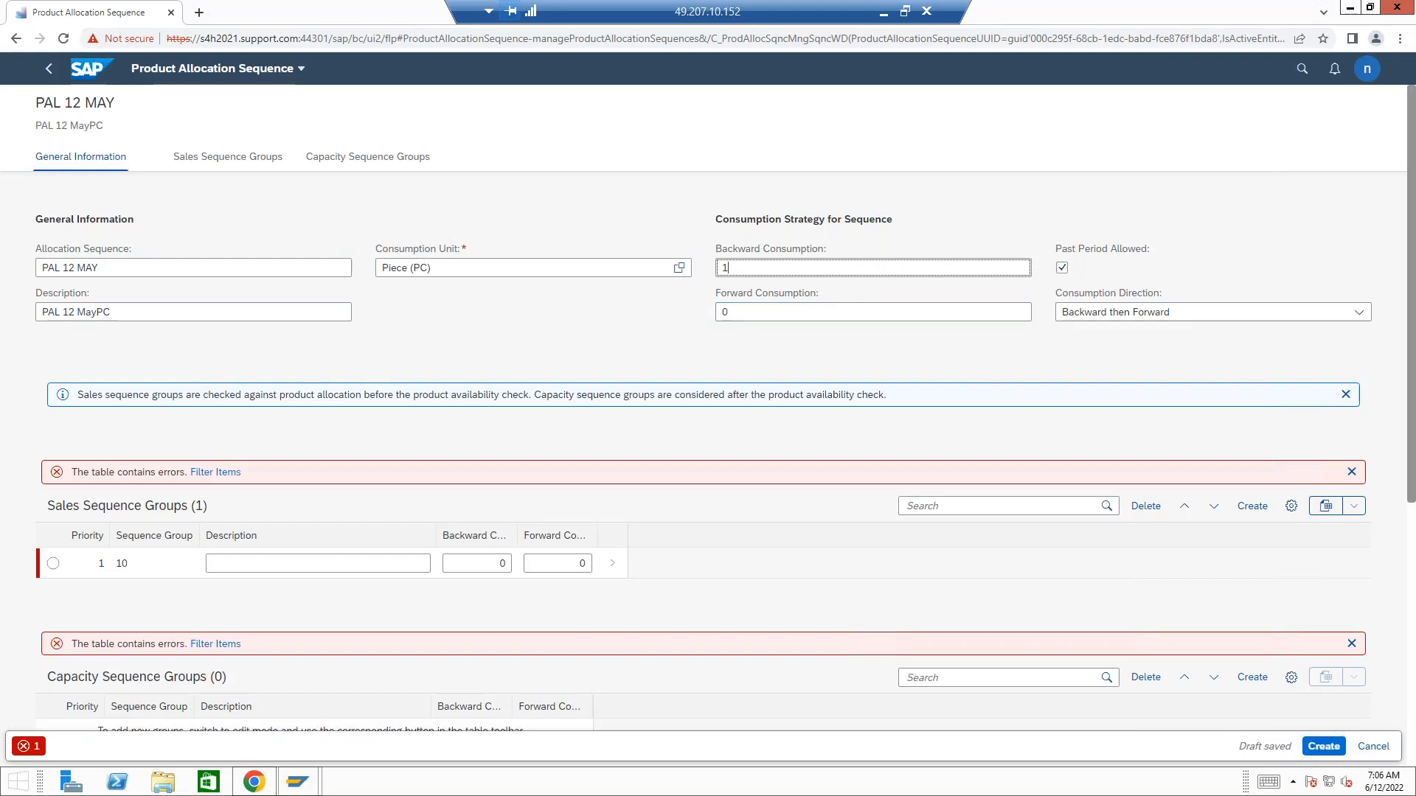
{"action": "left_click", "coordinate": [737, 312]}
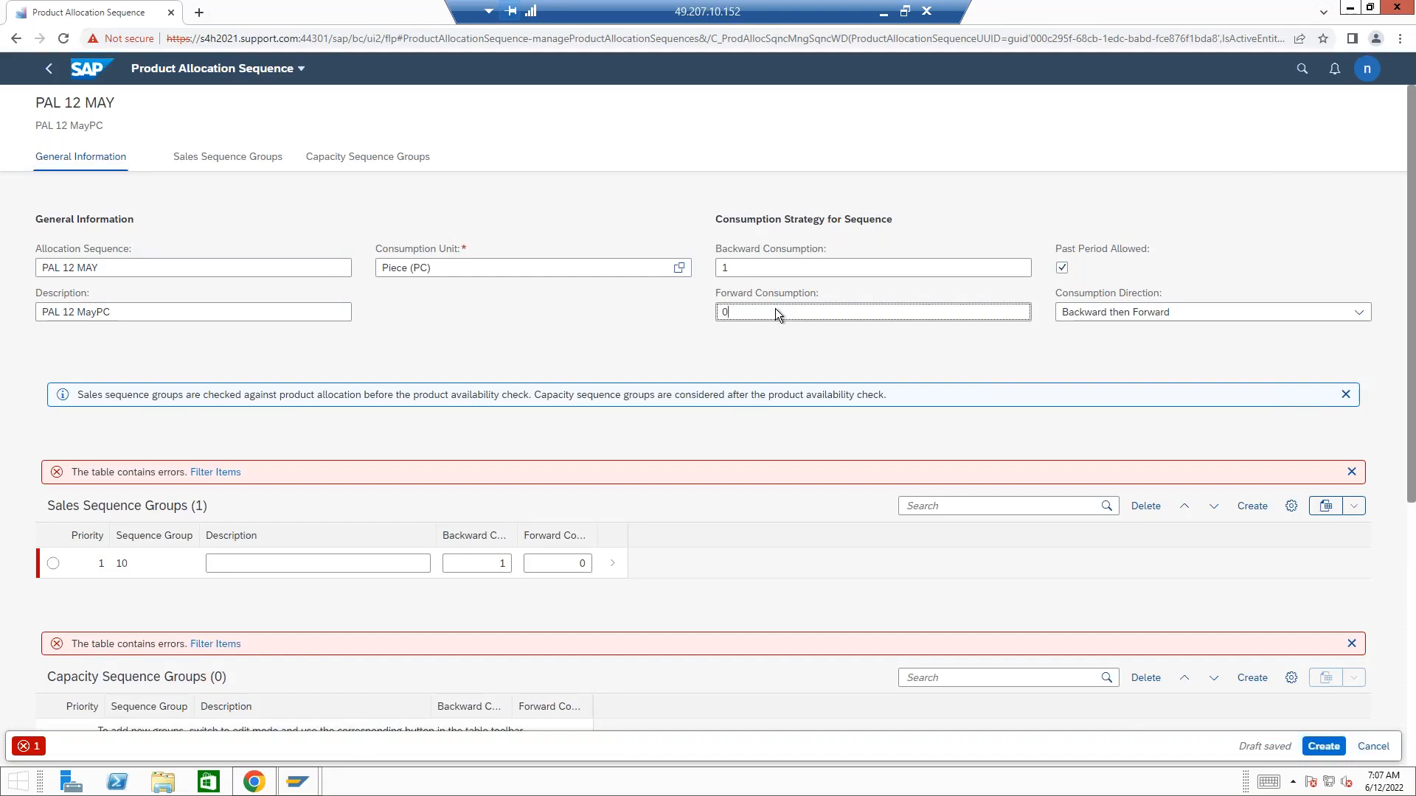
{"action": "left_click", "coordinate": [729, 312]}
{"action": "key", "text": "BackSpace"}
{"action": "type", "text": "1"}
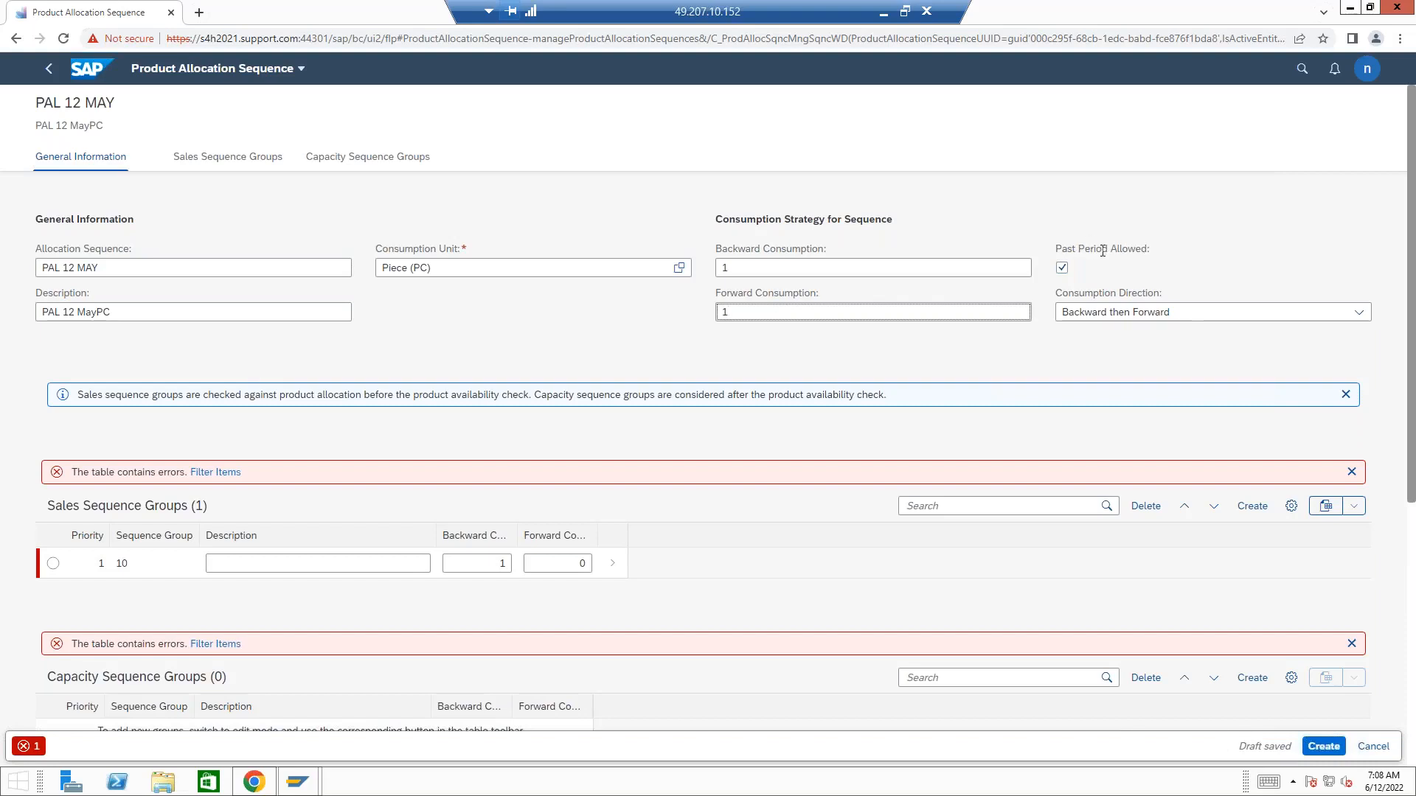
{"action": "left_click", "coordinate": [1359, 312]}
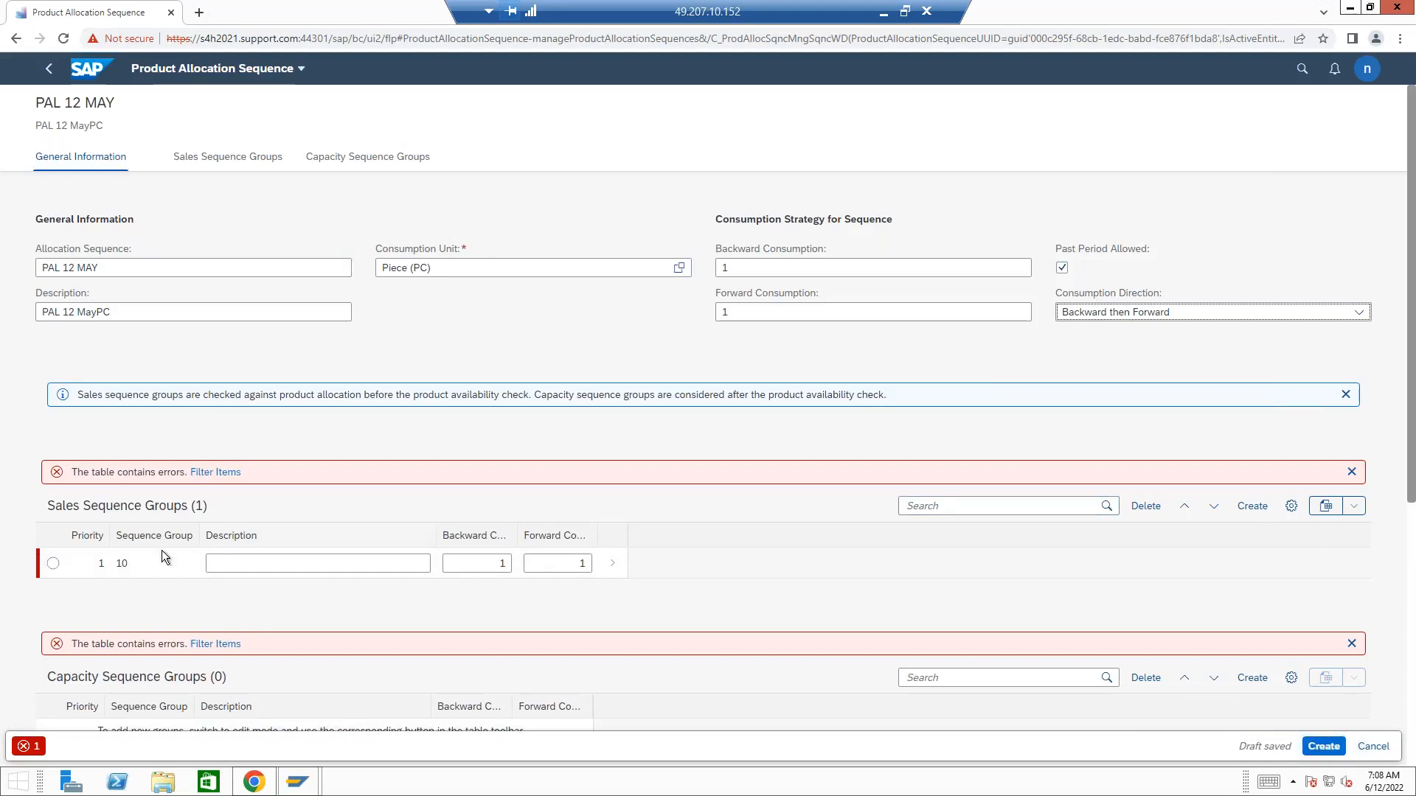
Step: Describe sales sequence group 10 as PAL 12 May and try to create the allocation sequence
{"action": "left_click", "coordinate": [51, 564]}
{"action": "left_click", "coordinate": [248, 566]}
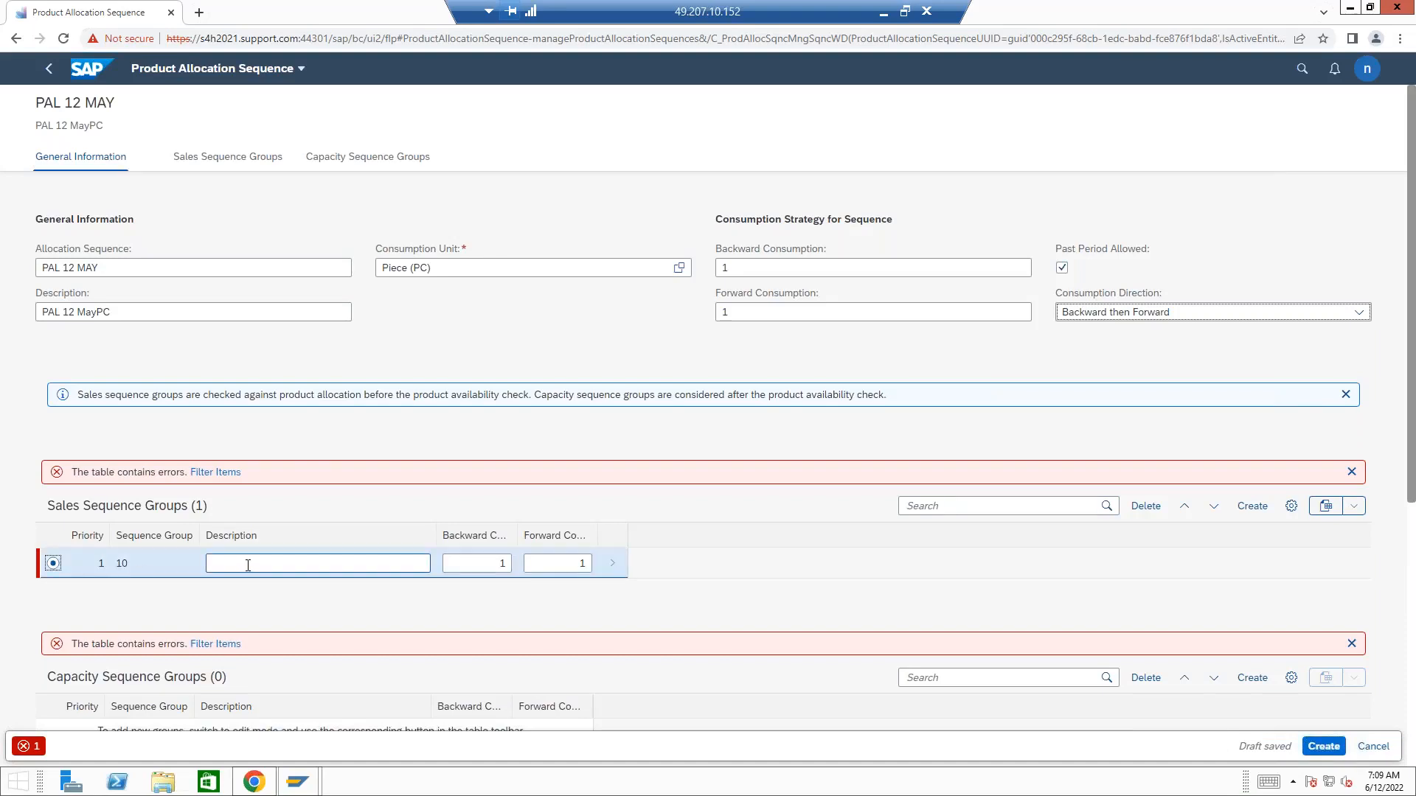
{"action": "left_click", "coordinate": [248, 566]}
{"action": "type", "text": "PAL 12 May"}
{"action": "left_click", "coordinate": [1324, 747]}
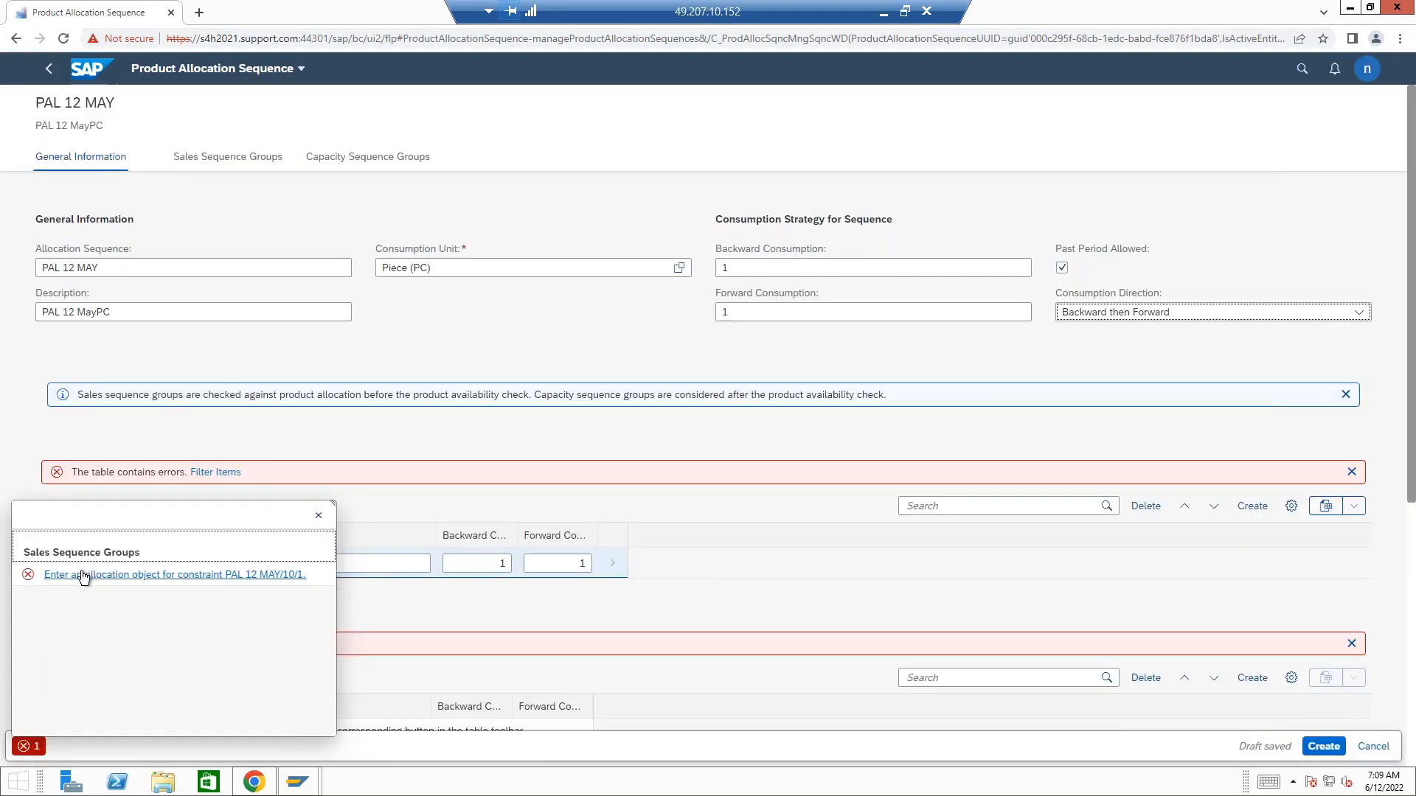
{"action": "left_click", "coordinate": [318, 515]}
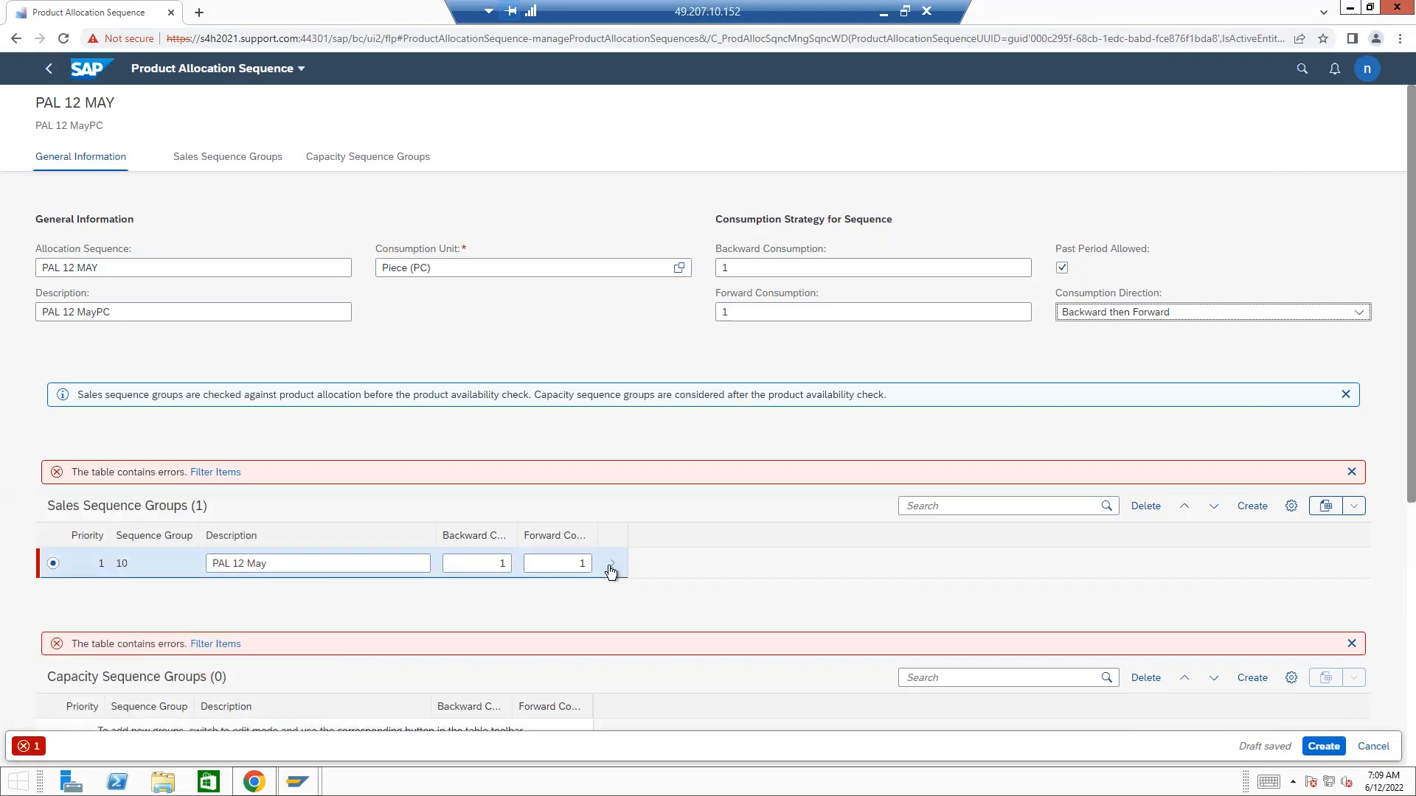
Step: Add sales sequence group 20 with a constraint described as PAL 12 May, using allocation object PAL 12 MAY and Restricted Availability, and apply it
{"action": "left_click", "coordinate": [1252, 506]}
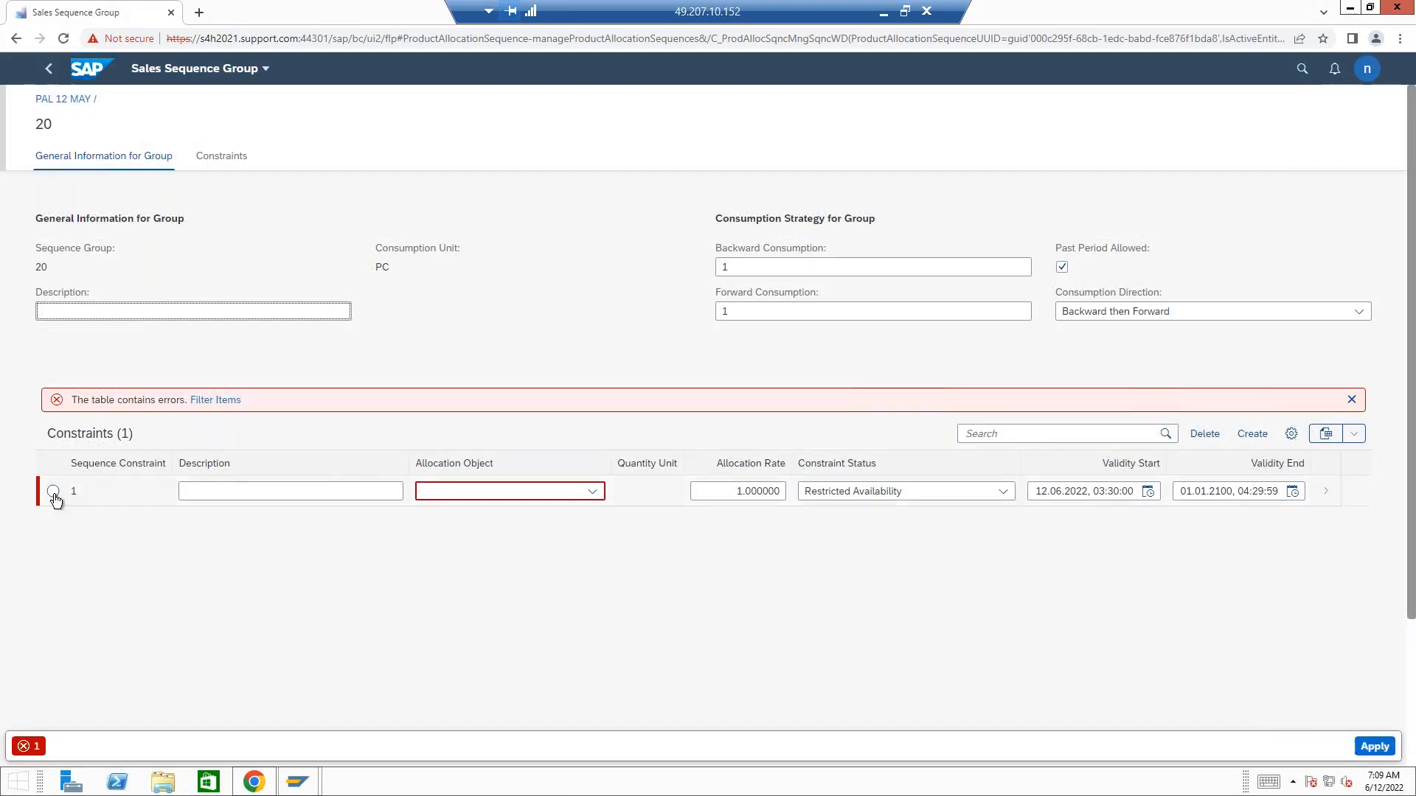
{"action": "left_click", "coordinate": [209, 483]}
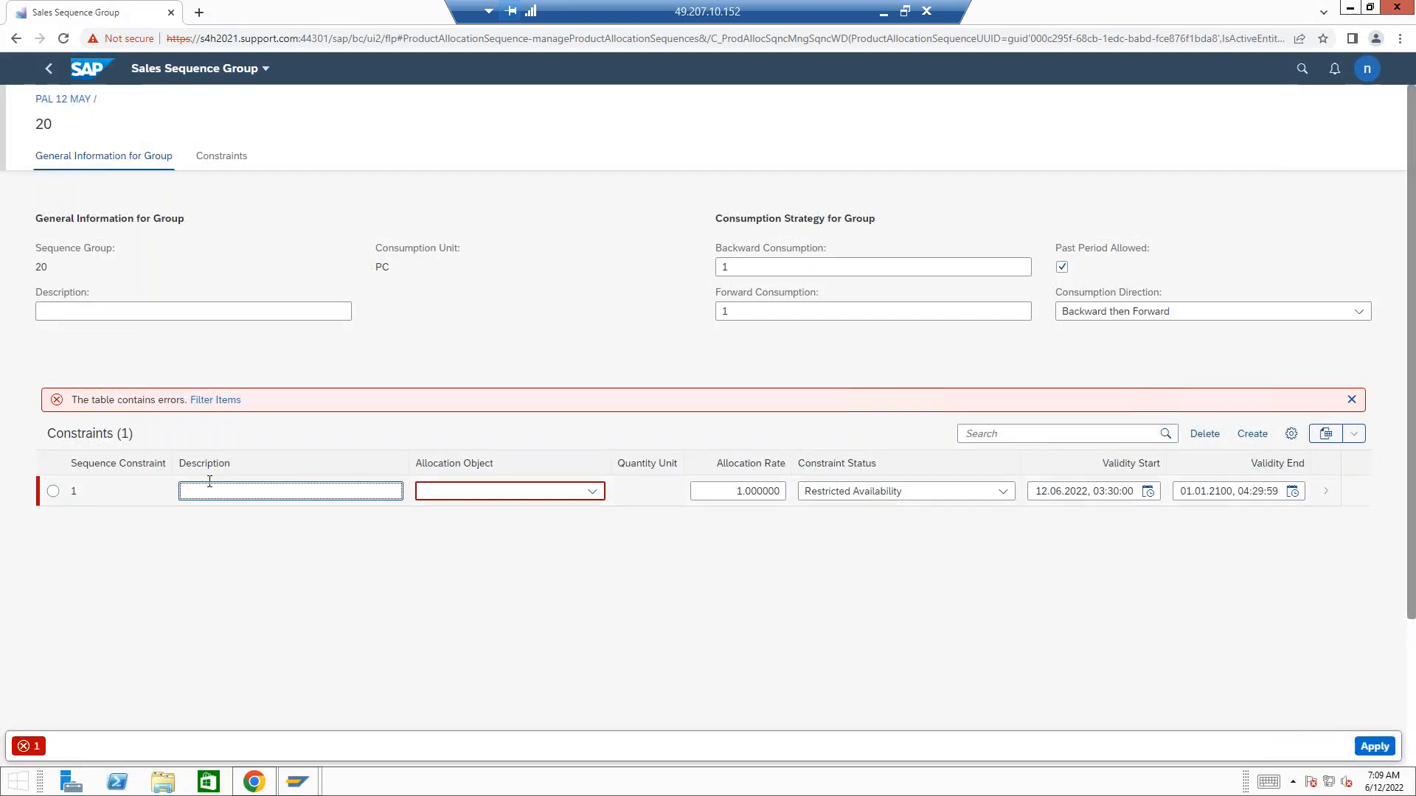
{"action": "type", "text": "PAL 12 May"}
{"action": "left_click", "coordinate": [590, 493]}
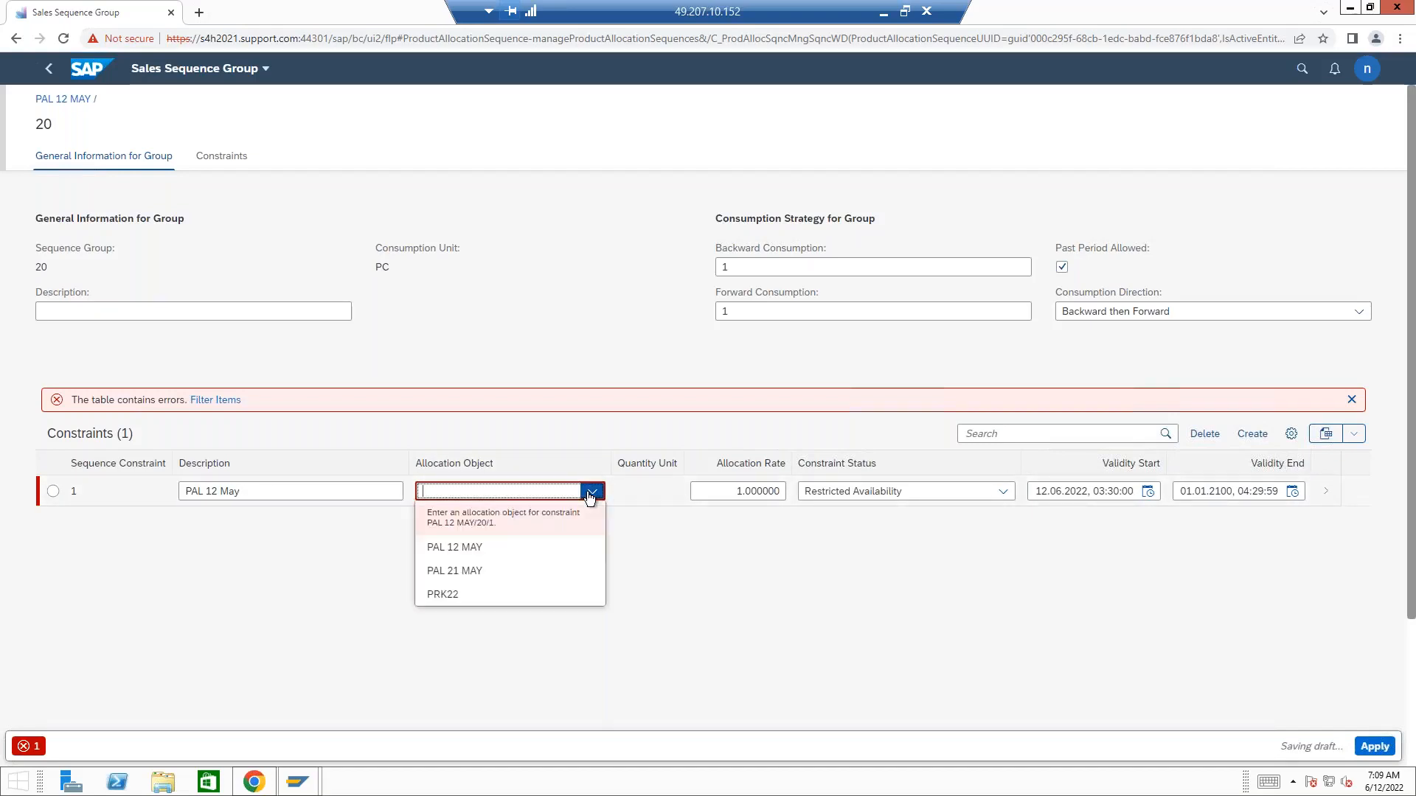
{"action": "left_click", "coordinate": [485, 549]}
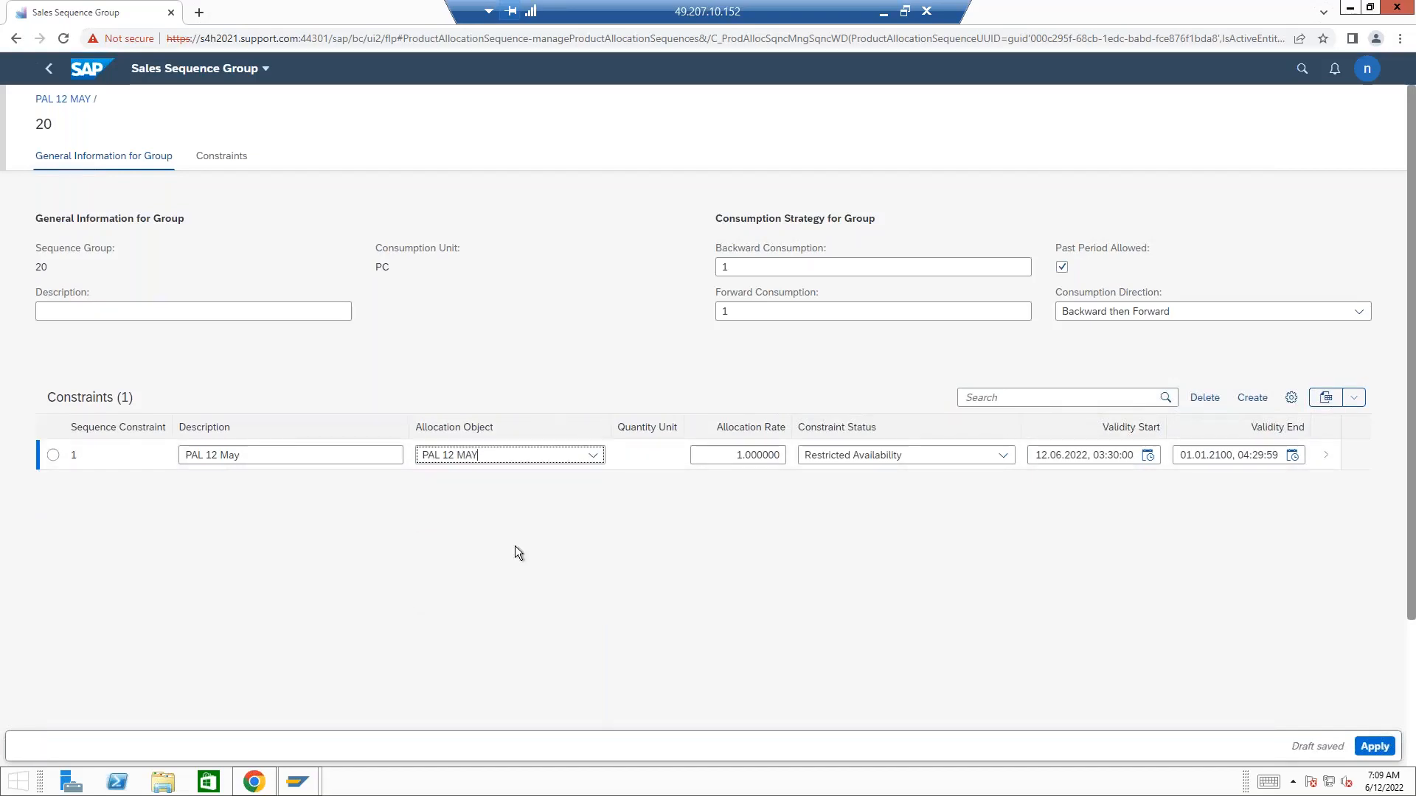
{"action": "left_click", "coordinate": [1003, 455]}
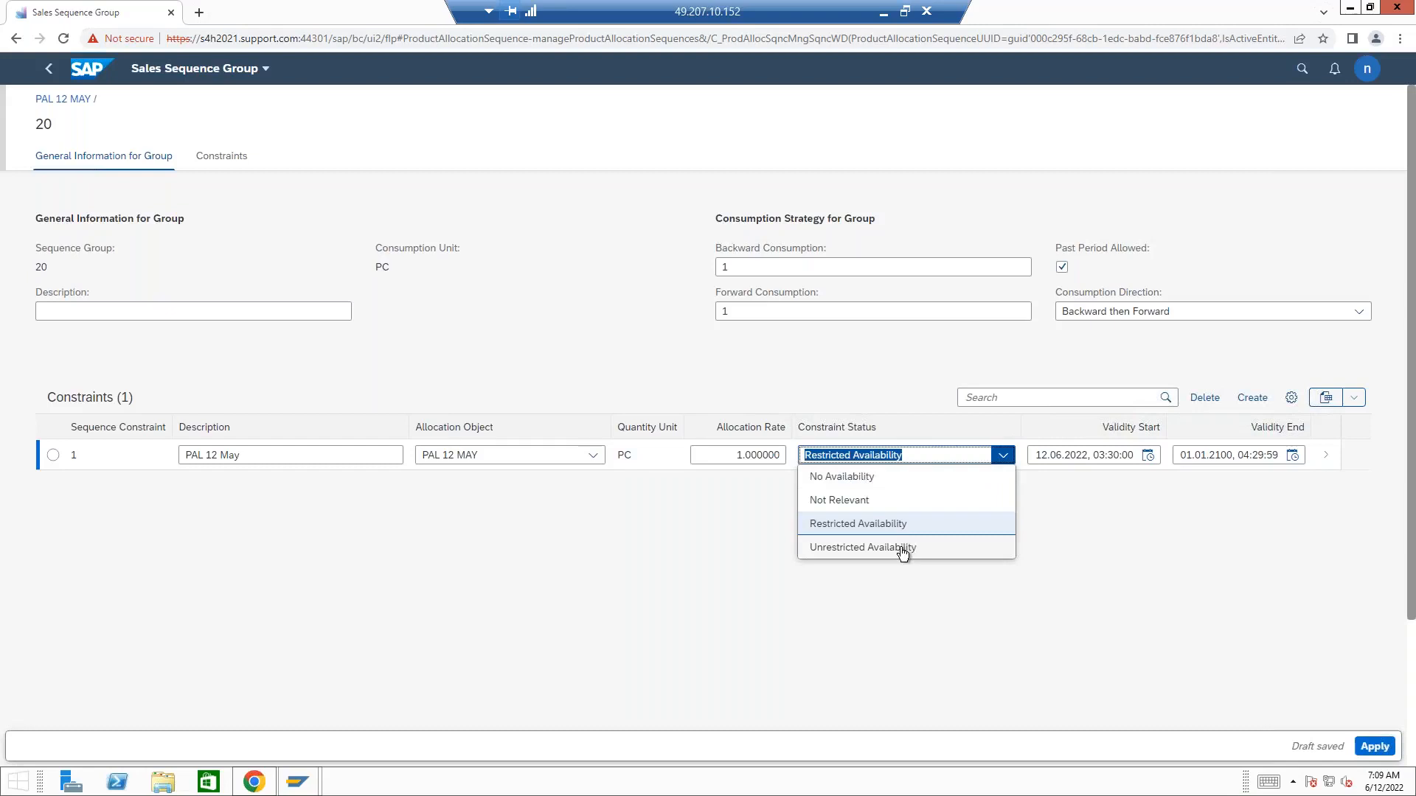
{"action": "left_click", "coordinate": [1373, 747]}
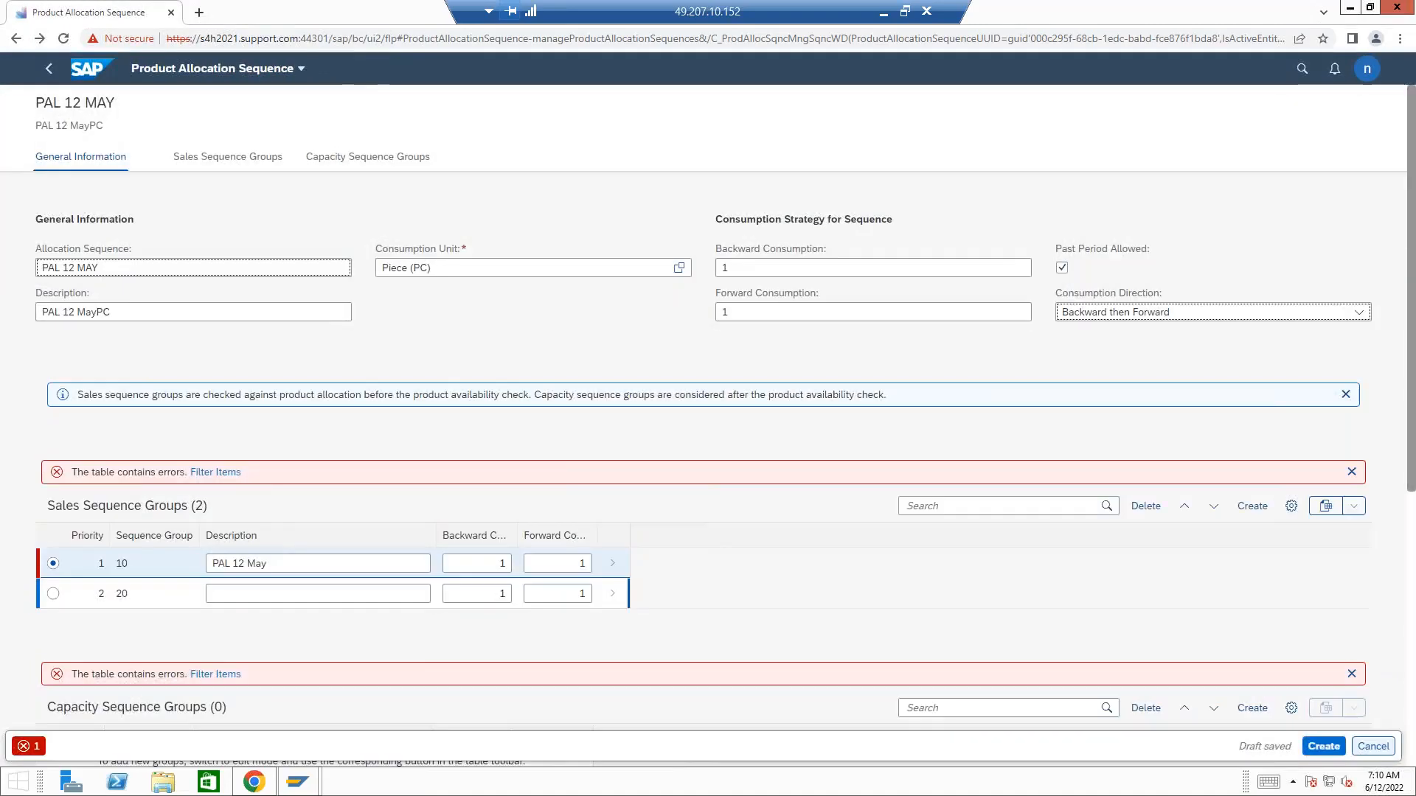
Step: Delete sales sequence group 20 and try again to create the allocation sequence
{"action": "left_click", "coordinate": [53, 594]}
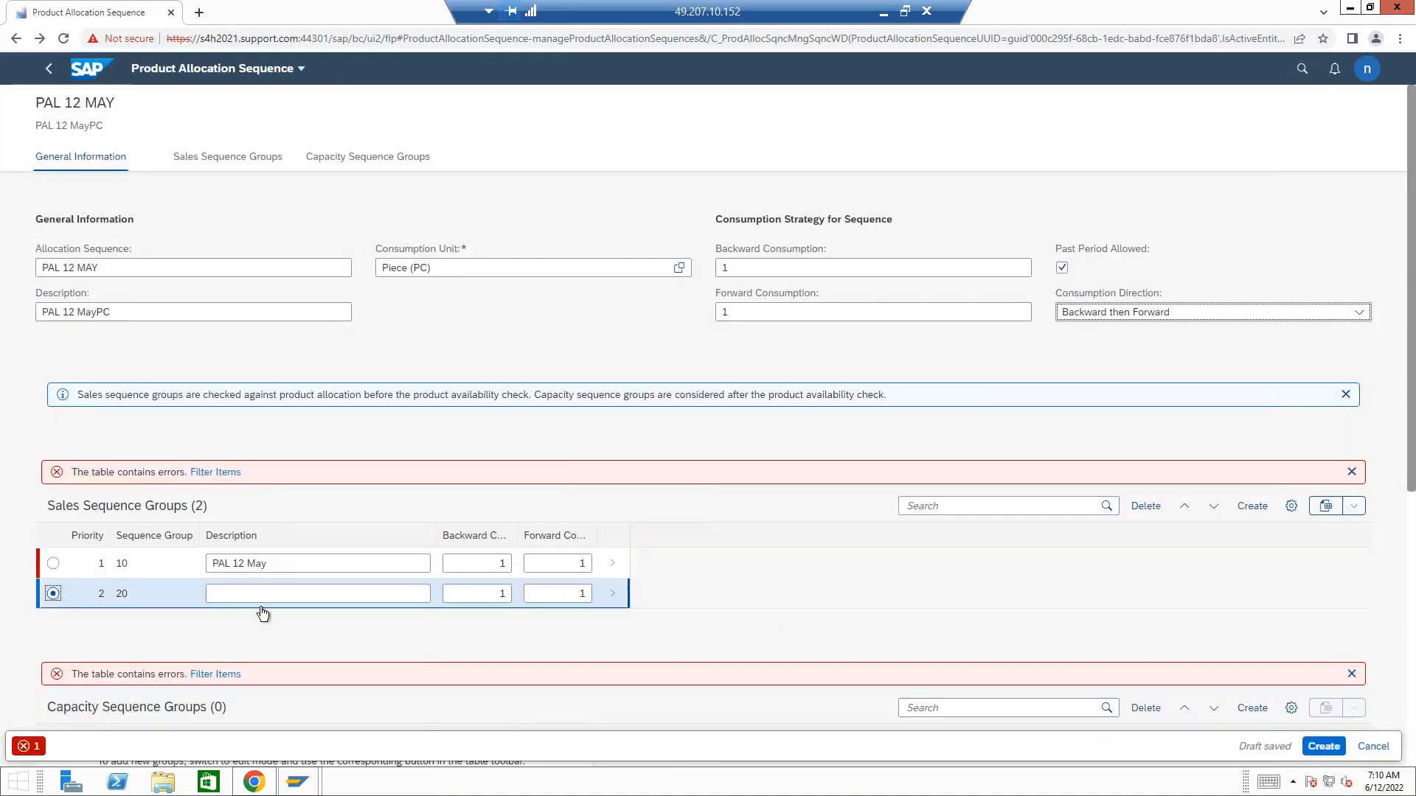
{"action": "left_click", "coordinate": [1149, 508]}
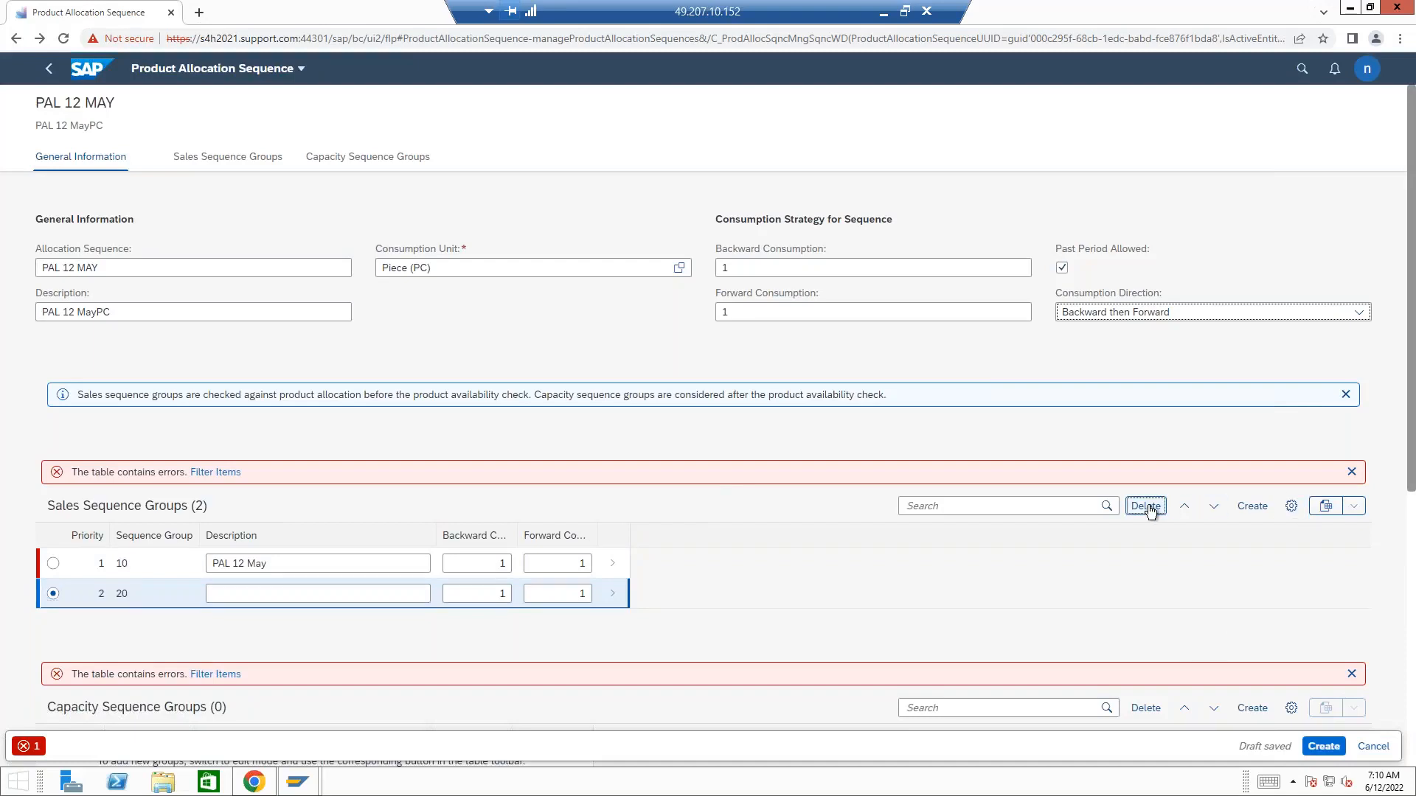
{"action": "left_click", "coordinate": [1326, 747]}
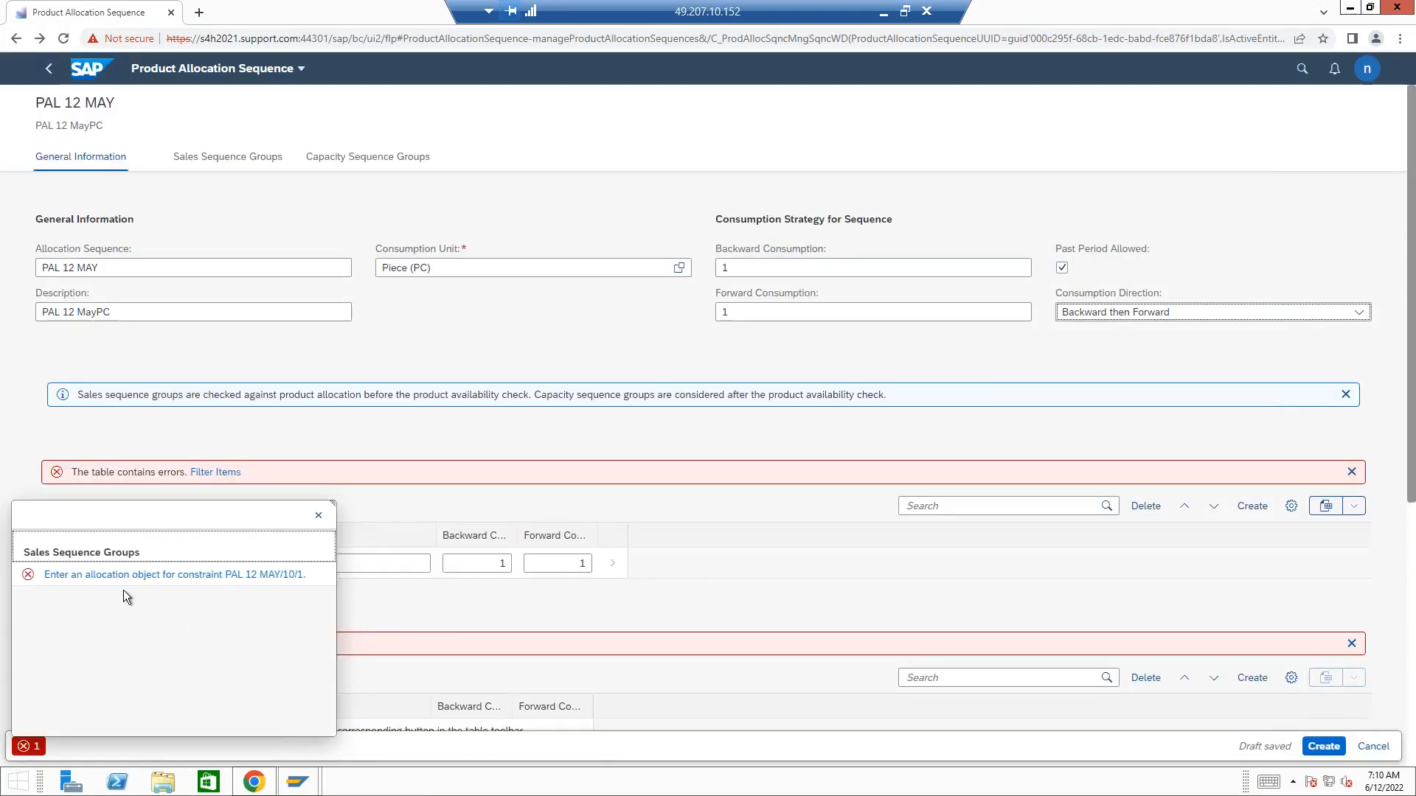
{"action": "left_click", "coordinate": [318, 516]}
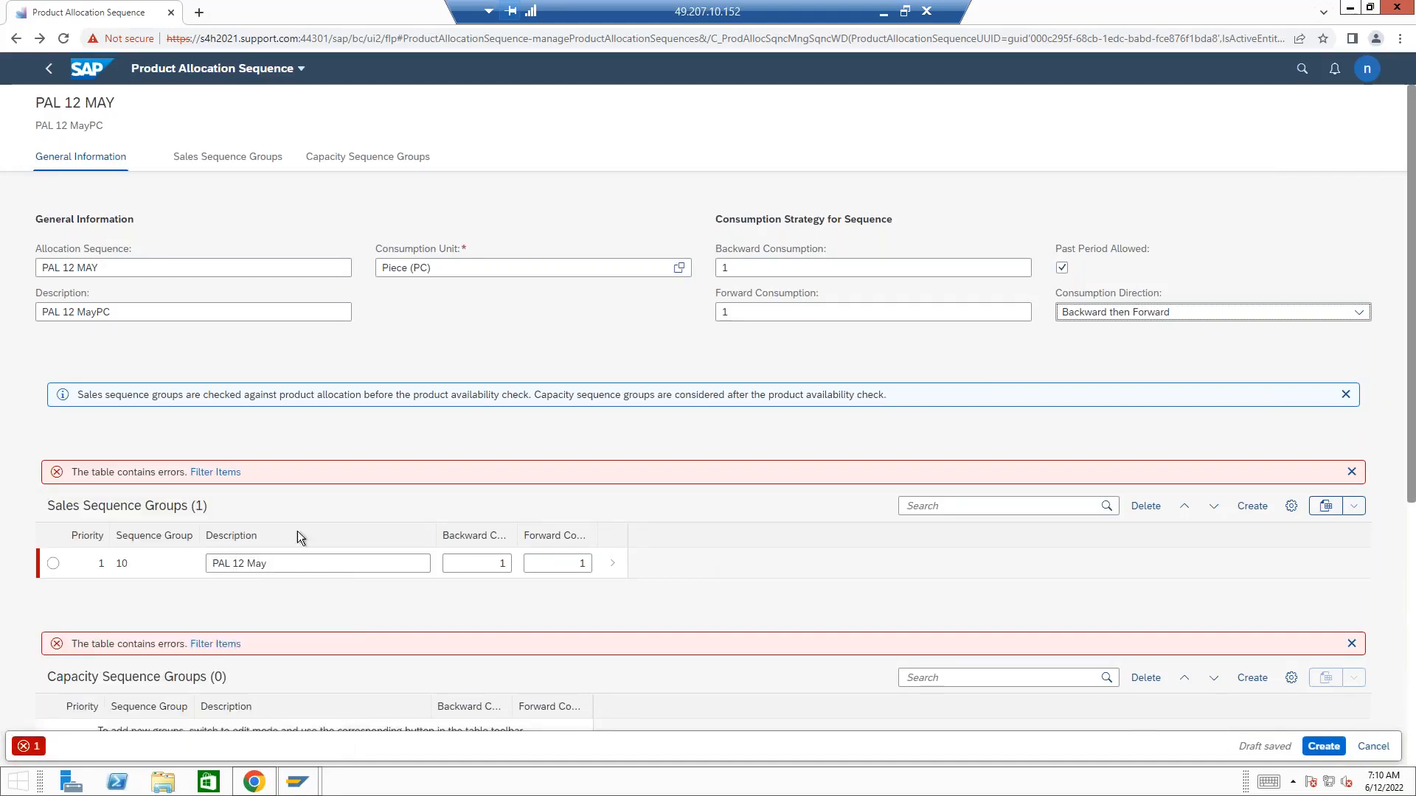
Step: Replace sales sequence group 10 with one whose constraint is described PAL 12 May and uses allocation object PAL 12 MAY, and create the allocation sequence
{"action": "left_click", "coordinate": [52, 564]}
{"action": "left_click", "coordinate": [1147, 508]}
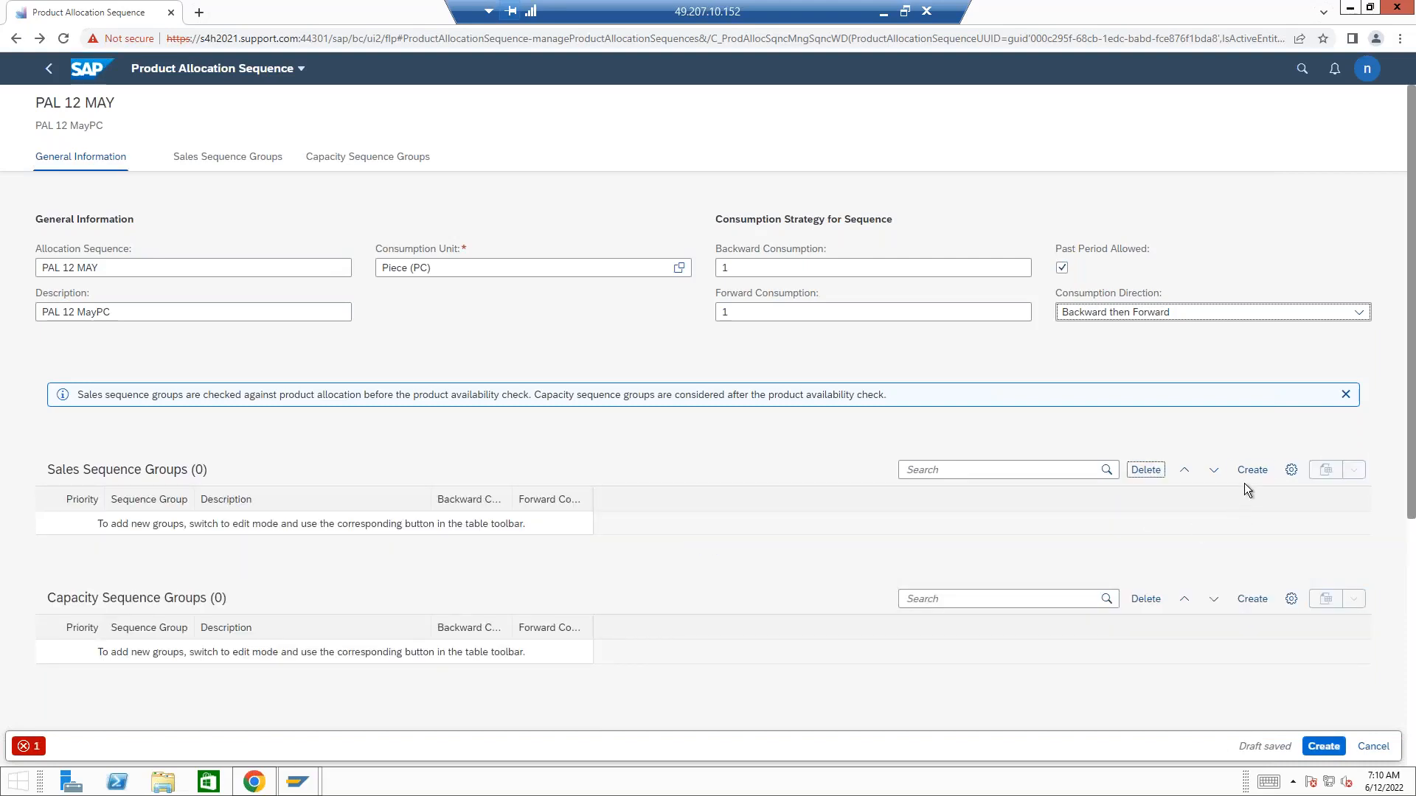
{"action": "left_click", "coordinate": [1251, 470]}
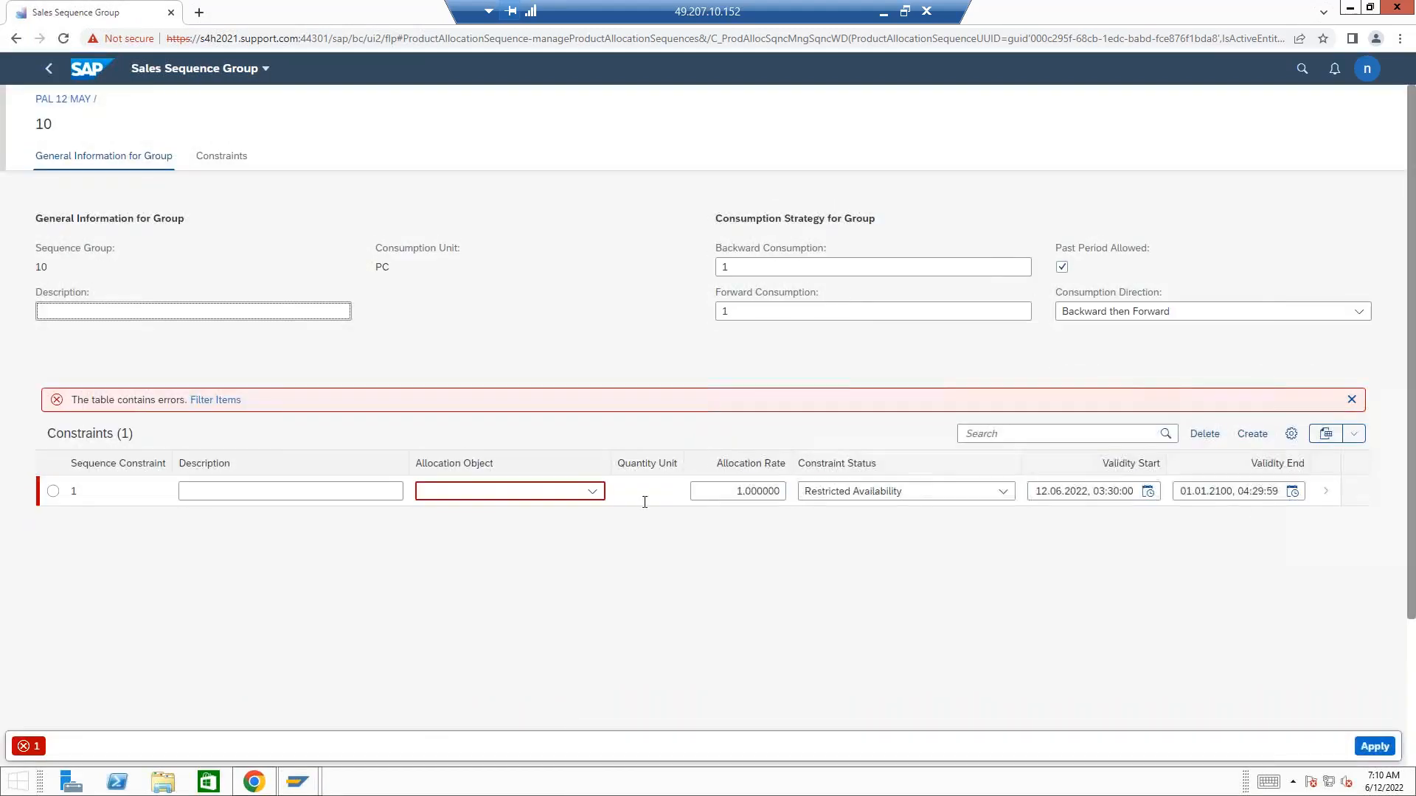
{"action": "left_click", "coordinate": [592, 491]}
{"action": "left_click", "coordinate": [476, 546]}
{"action": "left_click", "coordinate": [329, 457]}
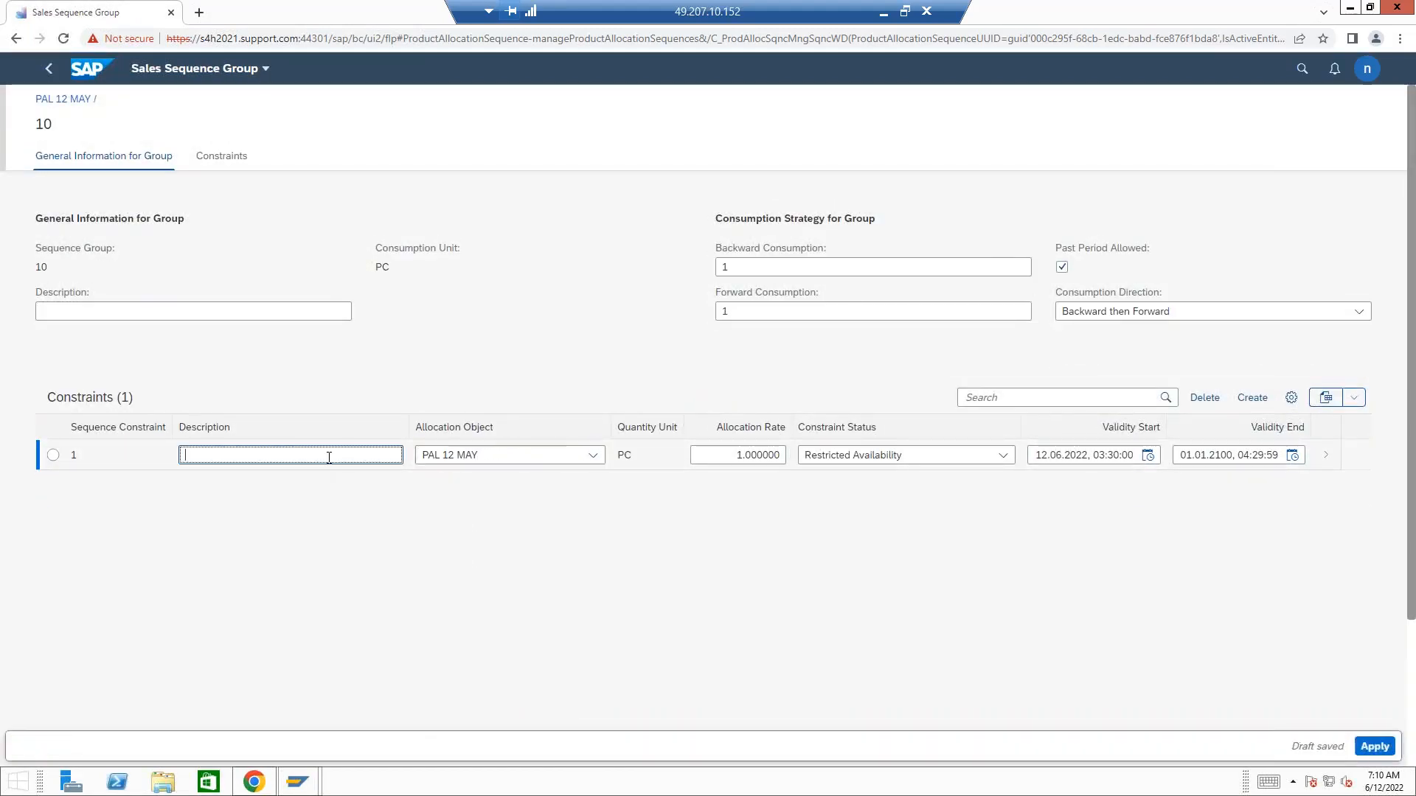
{"action": "type", "text": "PAL 12 May"}
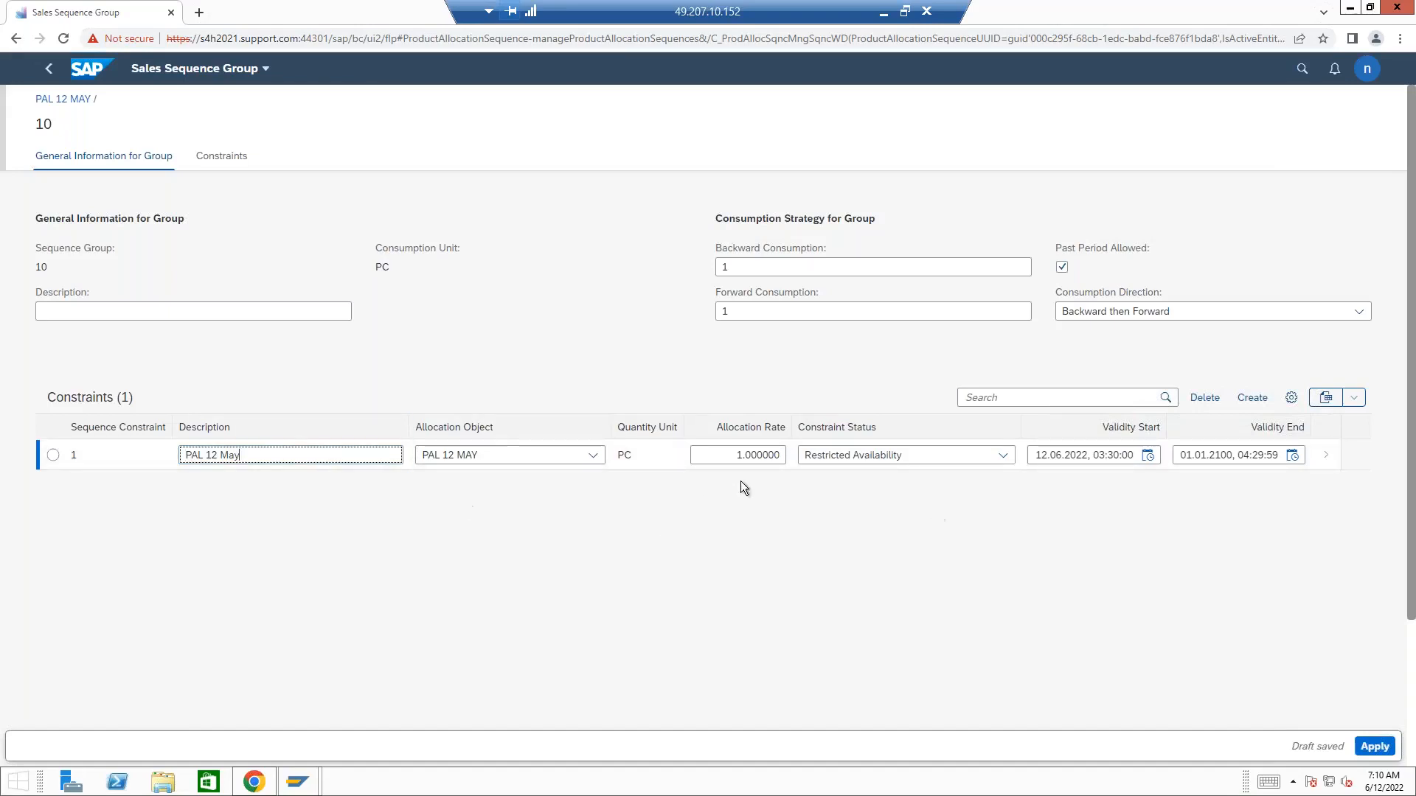
{"action": "double_click", "coordinate": [77, 398]}
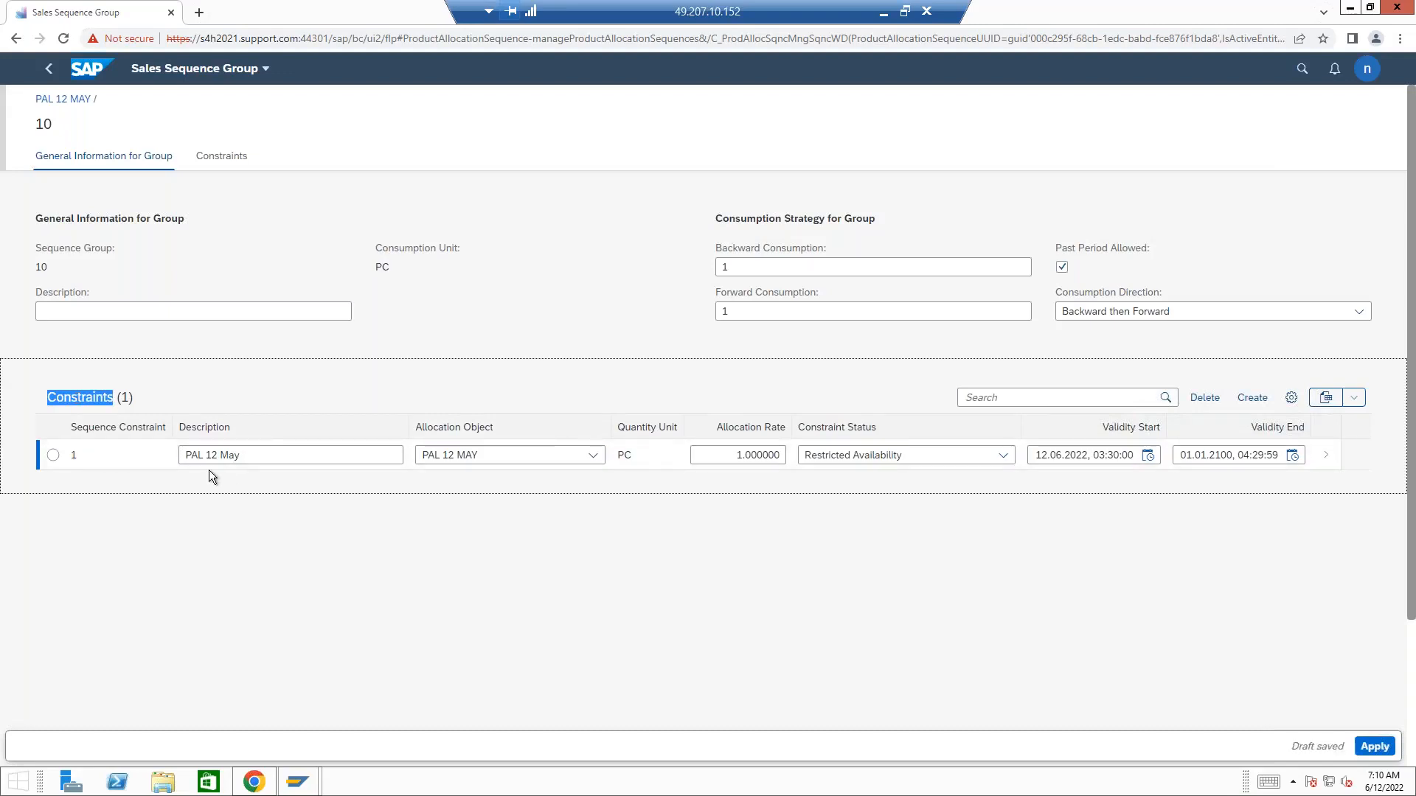
{"action": "left_click", "coordinate": [1375, 746]}
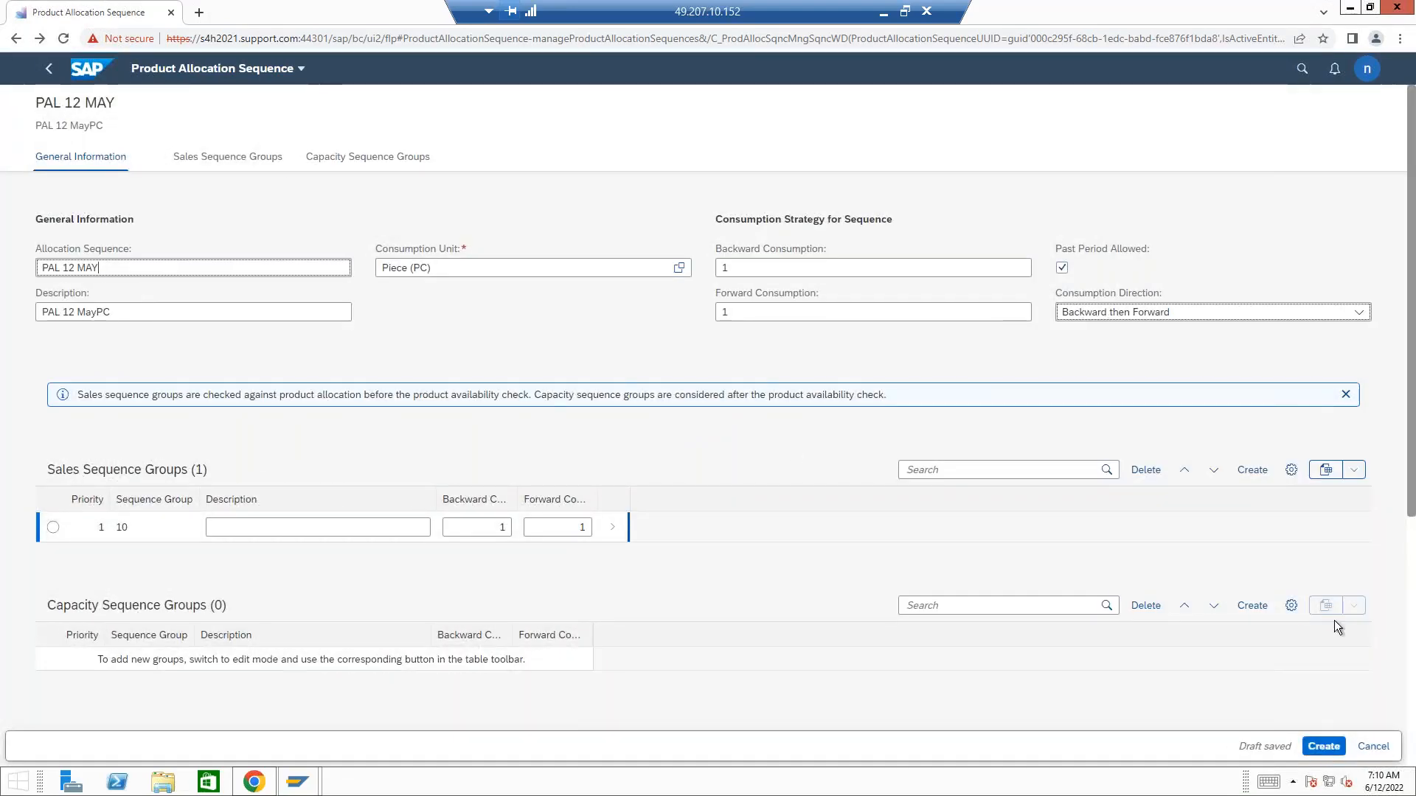
{"action": "left_click", "coordinate": [1322, 748]}
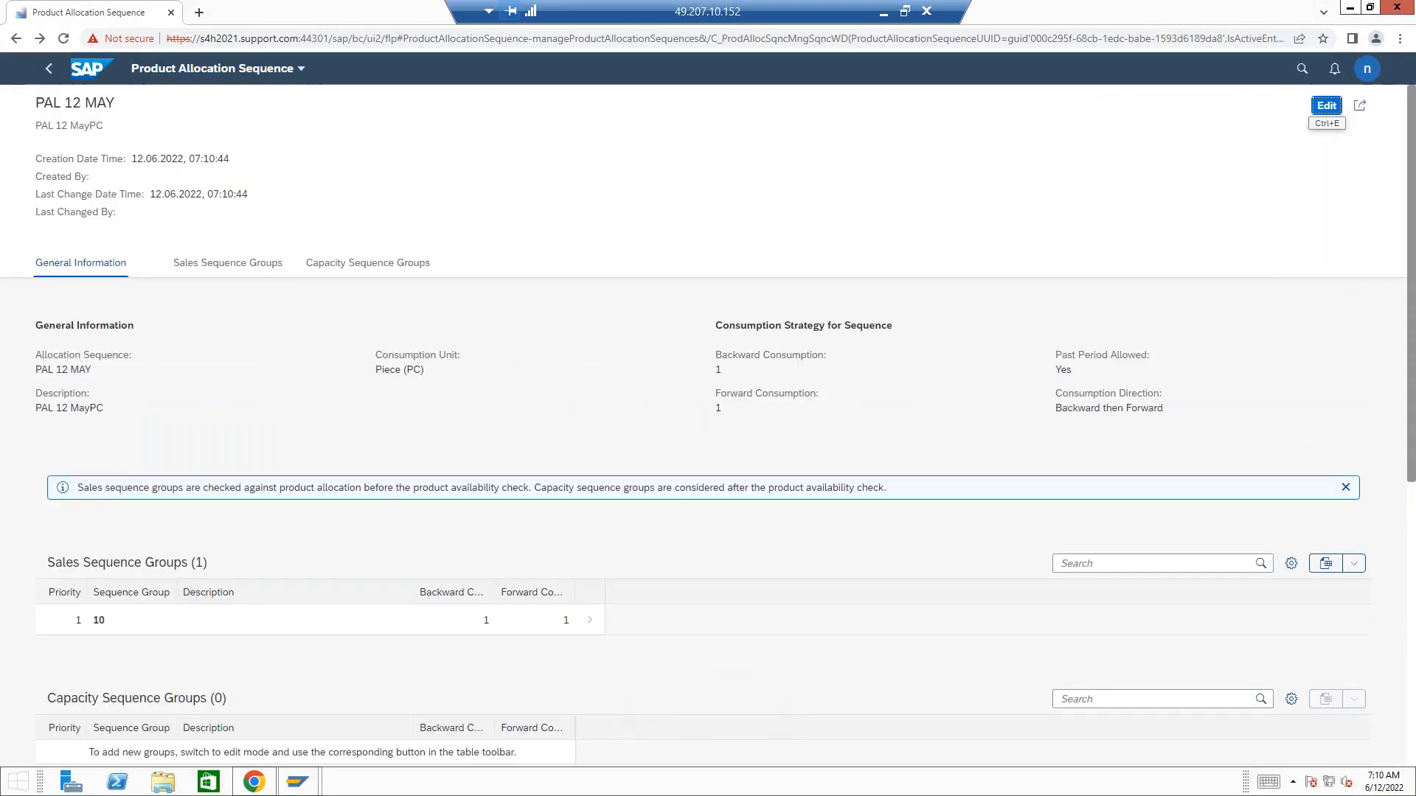
Step: Return to the launchpad home and open allocation sequence PAL 12 MAY in Assign Product to Product Allocation
{"action": "left_click", "coordinate": [50, 71]}
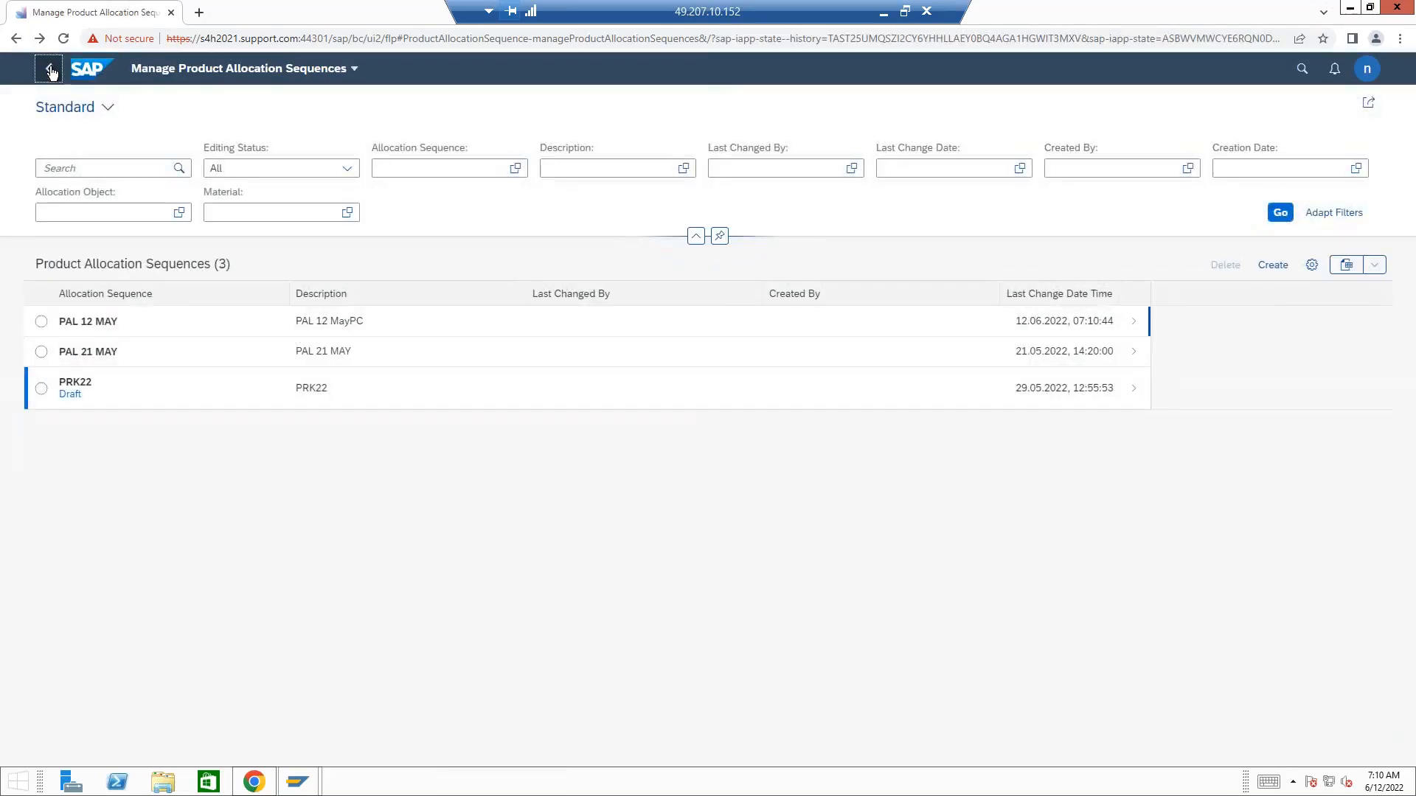
{"action": "left_click", "coordinate": [50, 71]}
{"action": "left_click", "coordinate": [50, 69]}
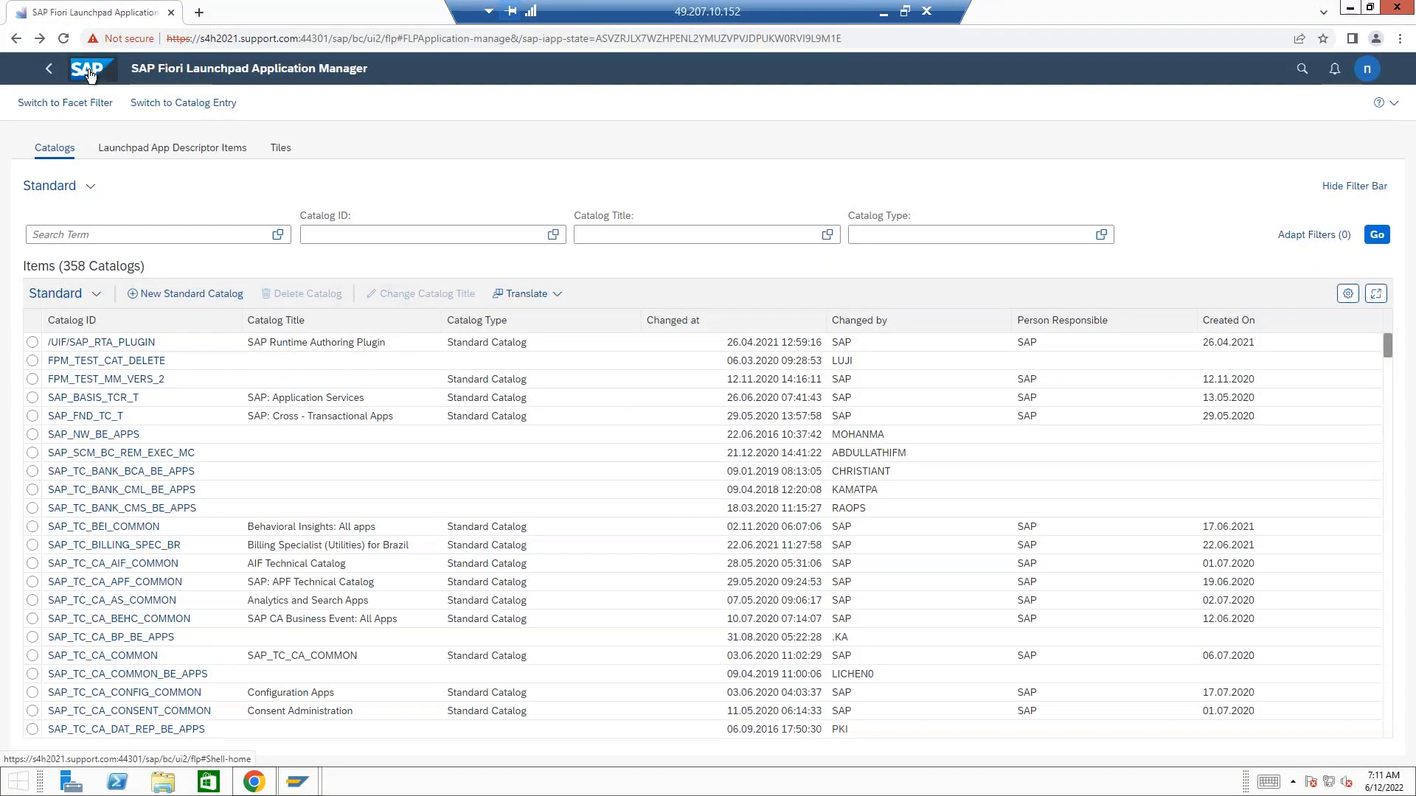
{"action": "left_click", "coordinate": [42, 38]}
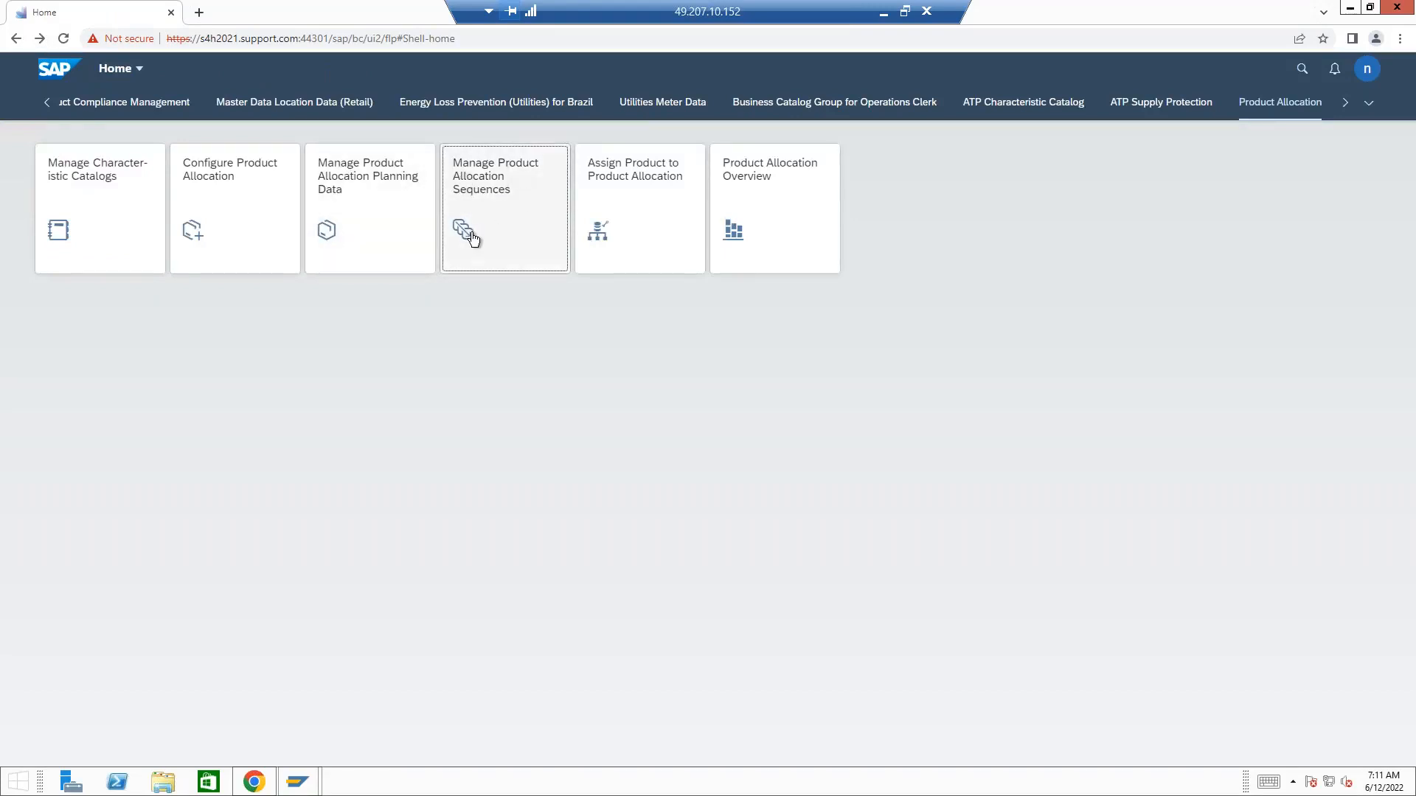
{"action": "left_click", "coordinate": [614, 185]}
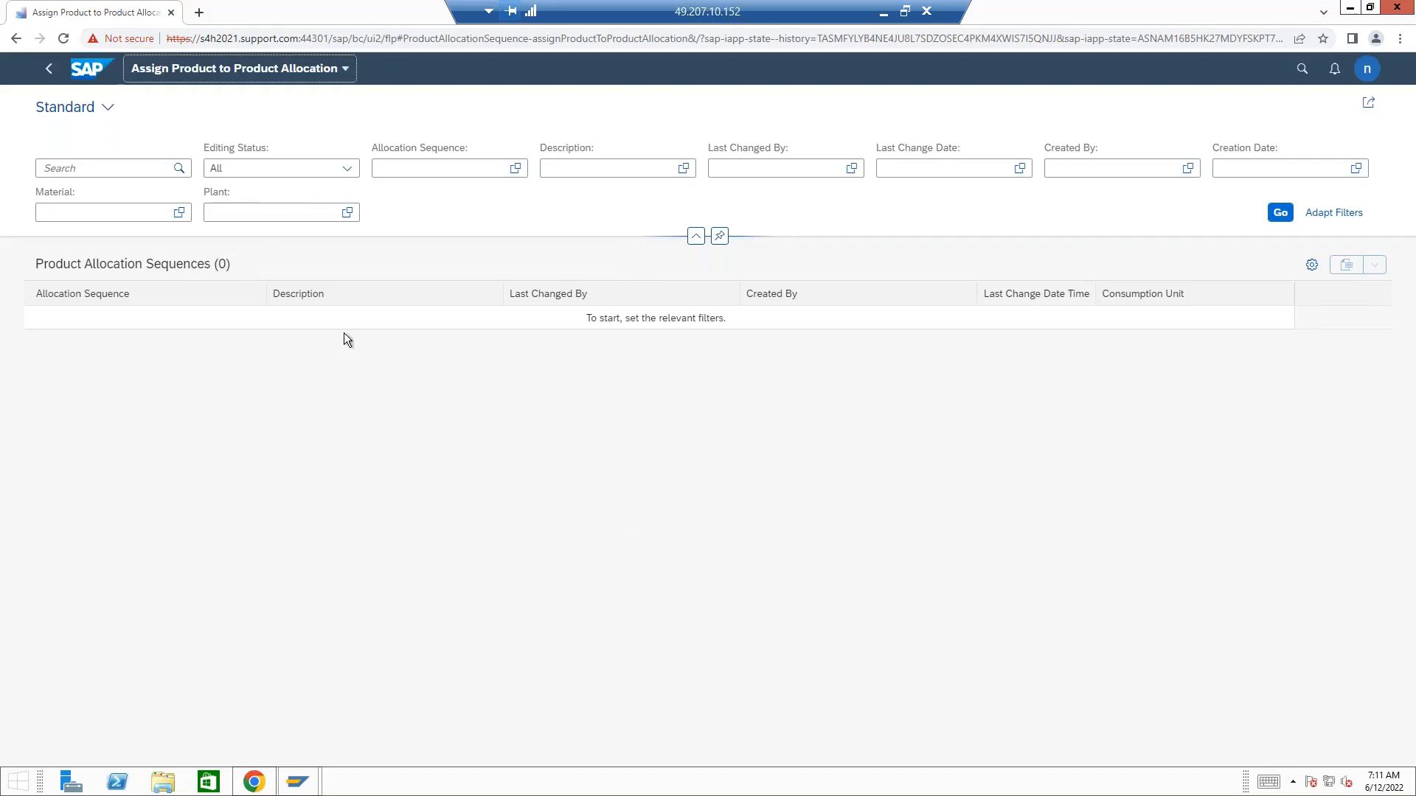
{"action": "left_click", "coordinate": [1281, 214]}
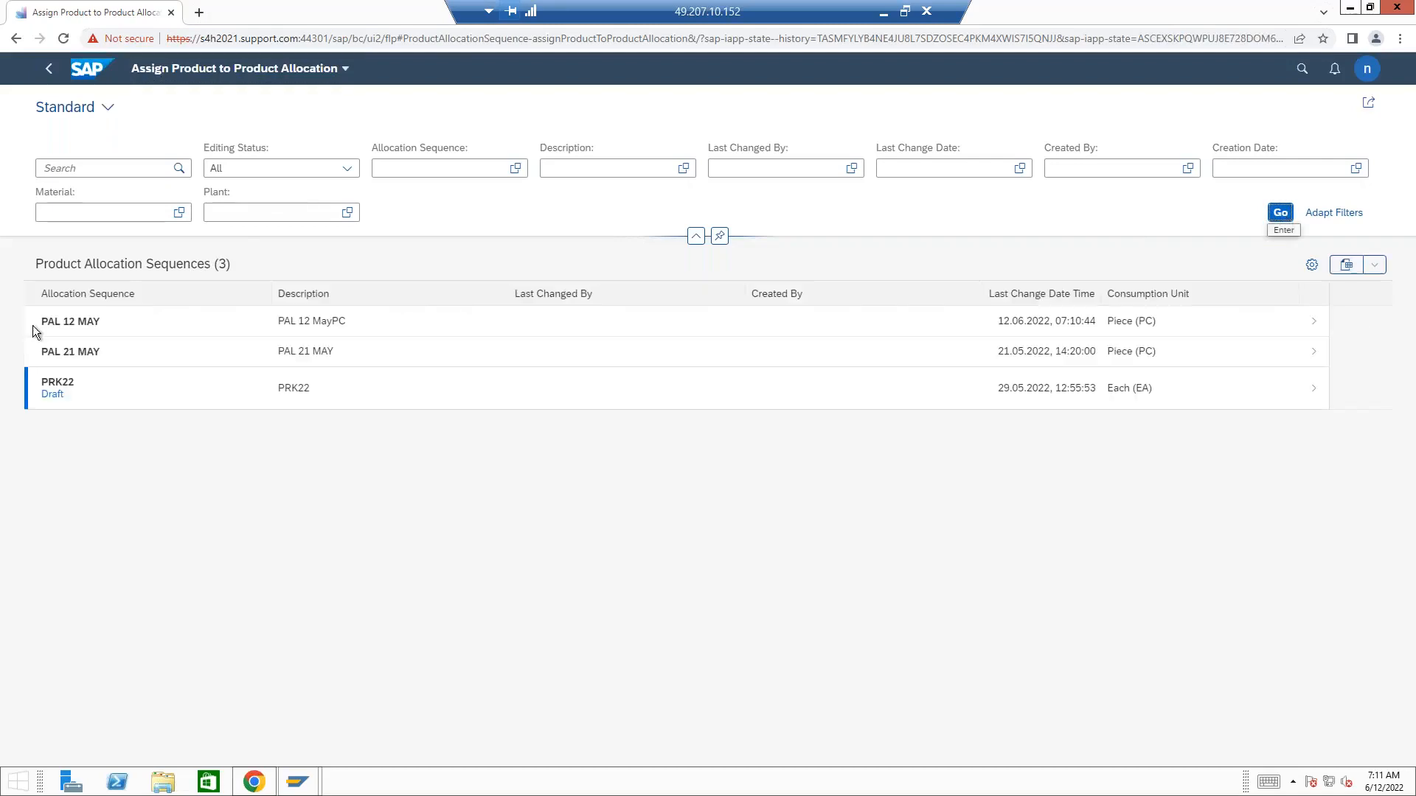
{"action": "left_click", "coordinate": [64, 325]}
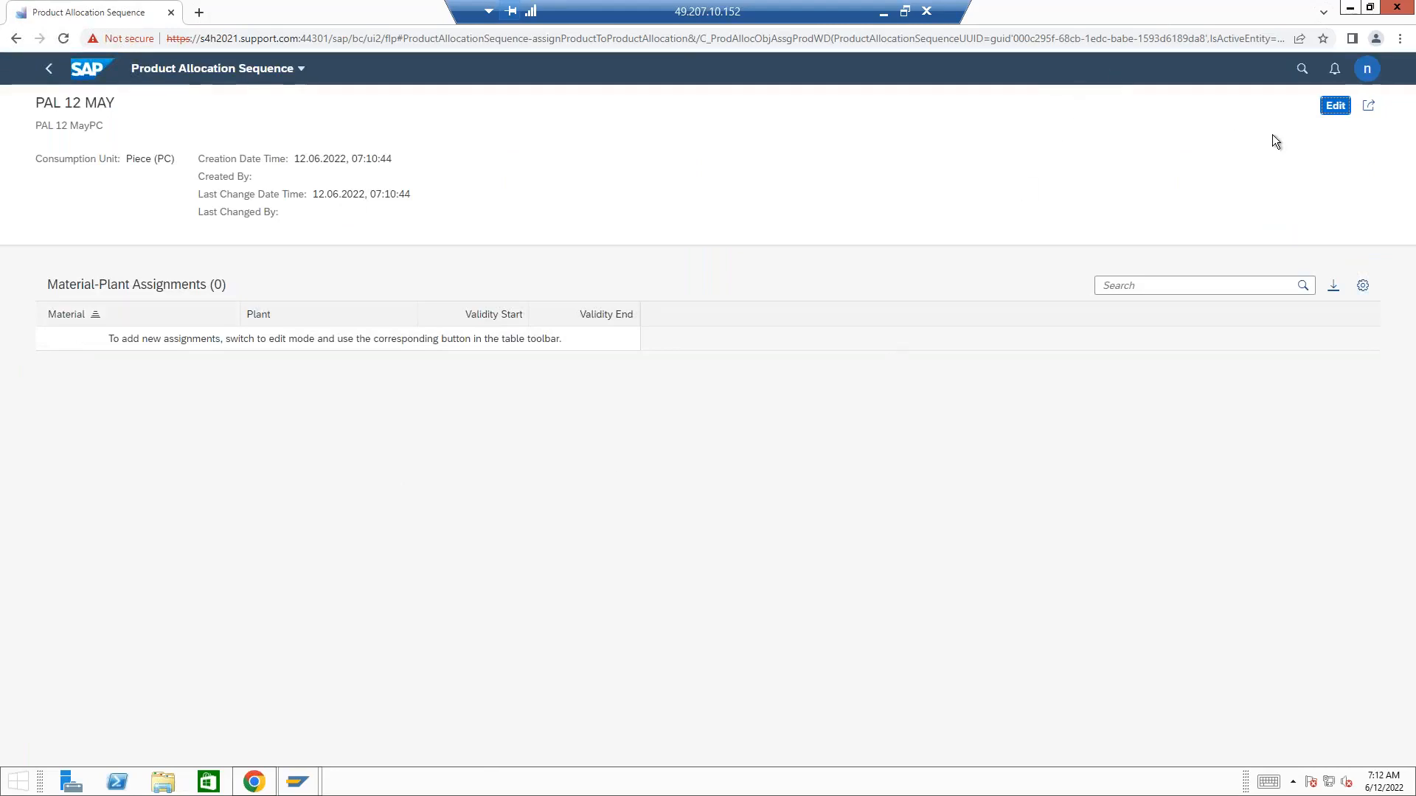
Step: Start editing the sequence and add two material-plant assignment rows, entering material TG11 and plant 1710 in one of them
{"action": "left_click", "coordinate": [1335, 108]}
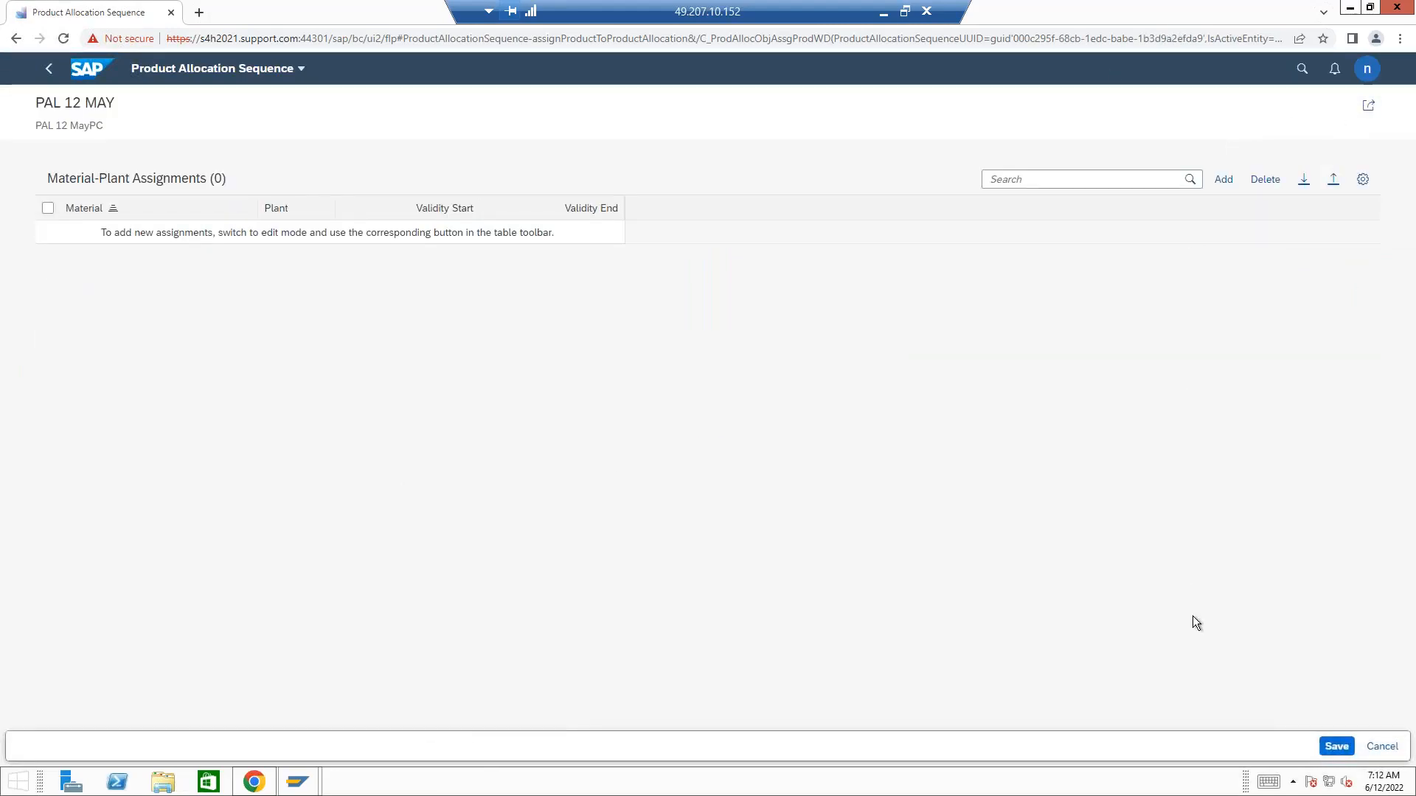
{"action": "left_click", "coordinate": [1225, 182]}
{"action": "left_click", "coordinate": [1225, 186]}
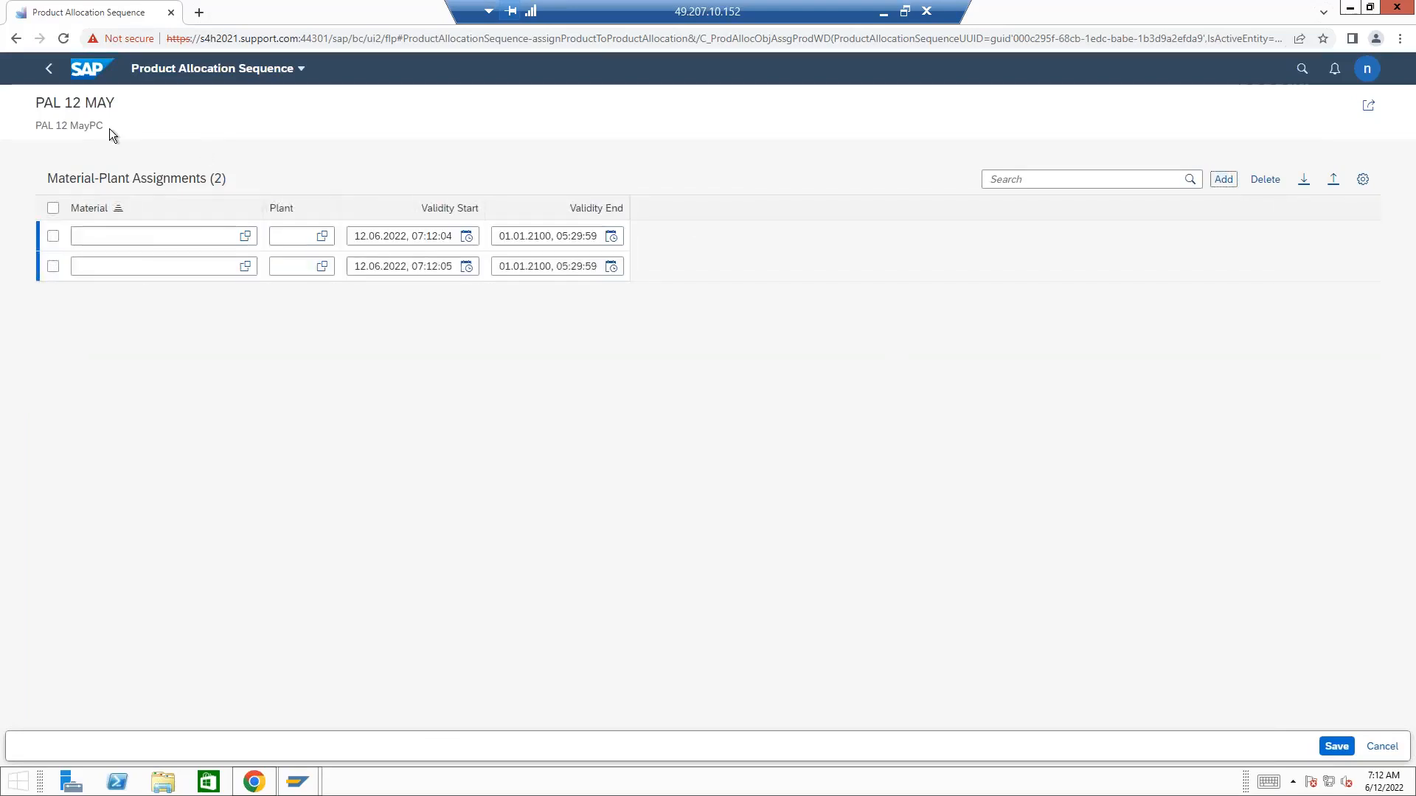
{"action": "left_click", "coordinate": [170, 237]}
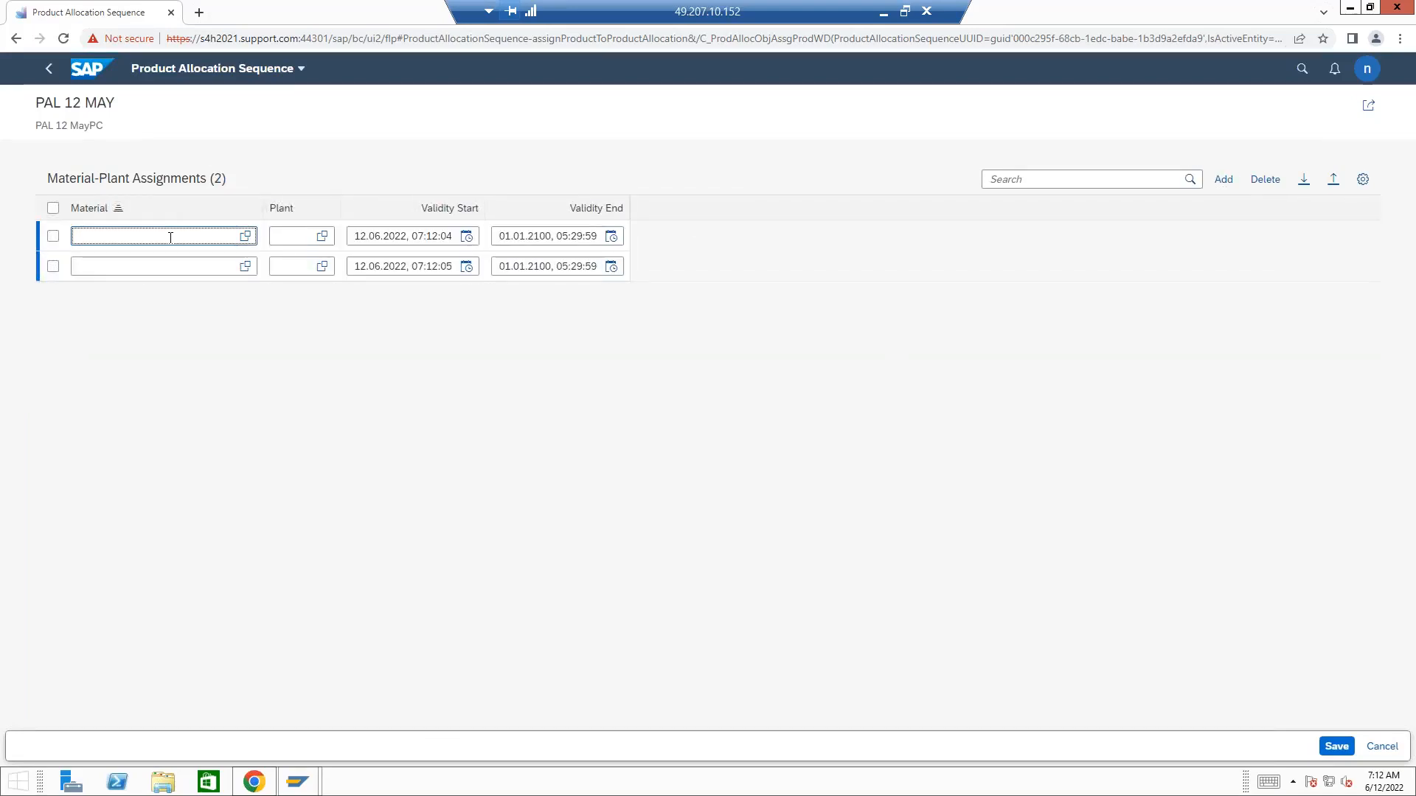
{"action": "type", "text": "tg11"}
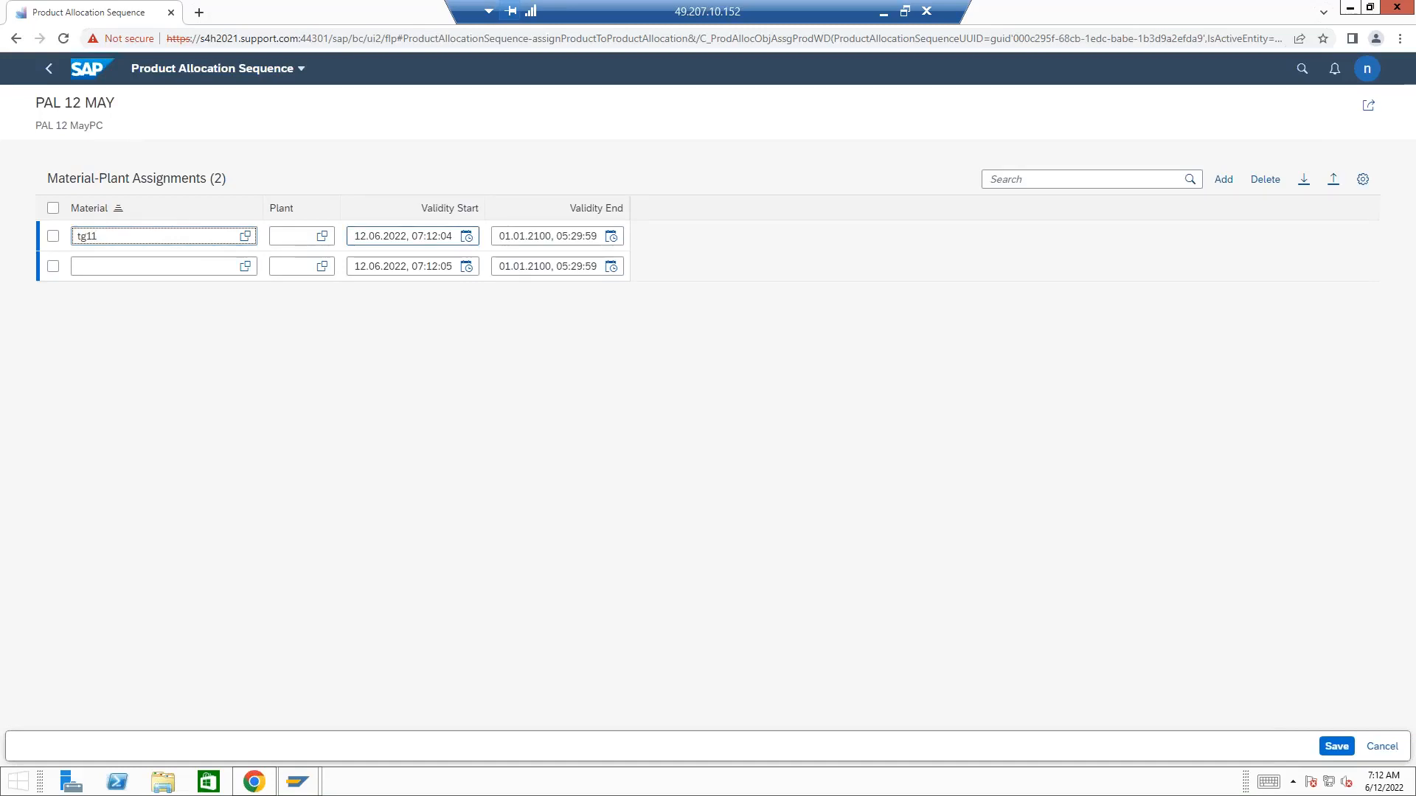
{"action": "left_click", "coordinate": [299, 236]}
{"action": "type", "text": "1710"}
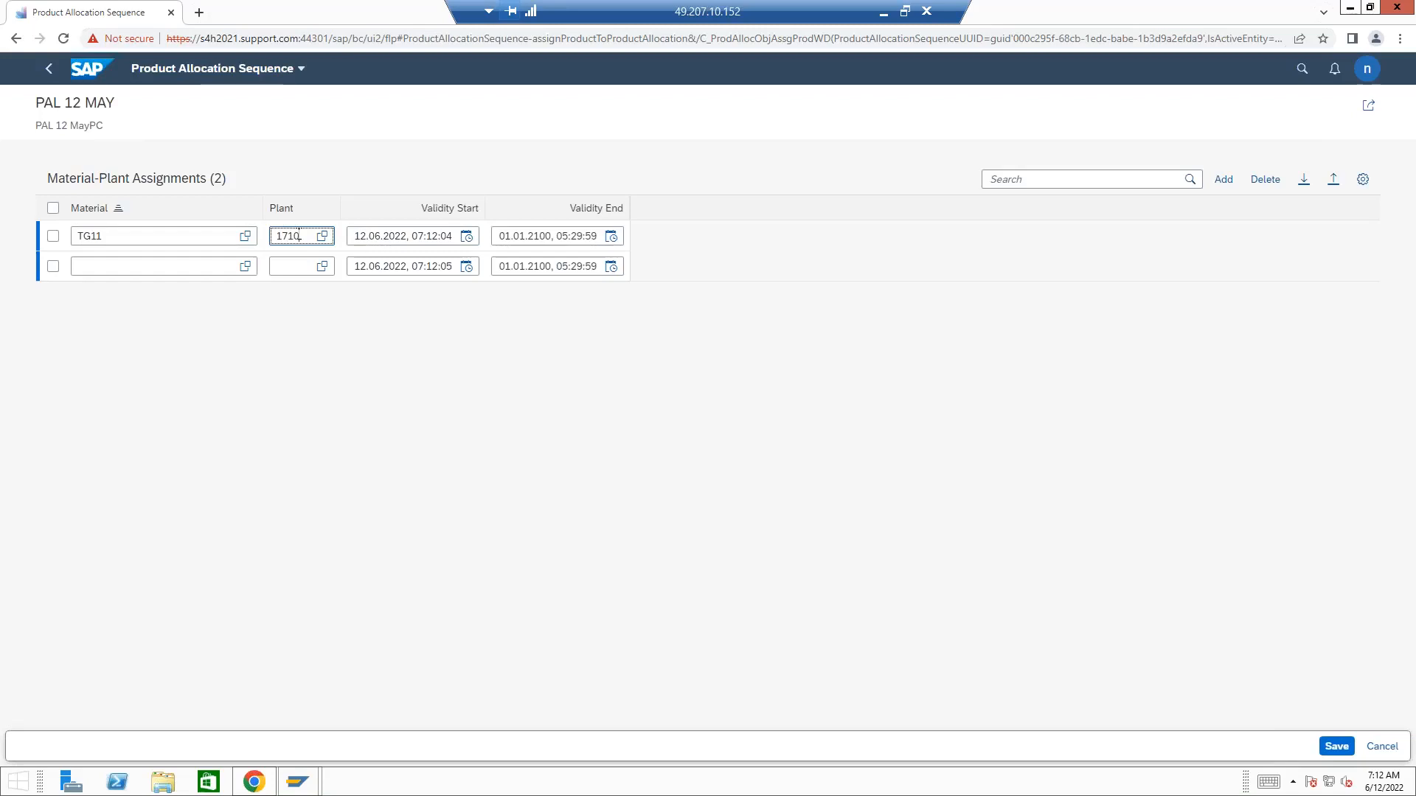
{"action": "key", "text": "Return"}
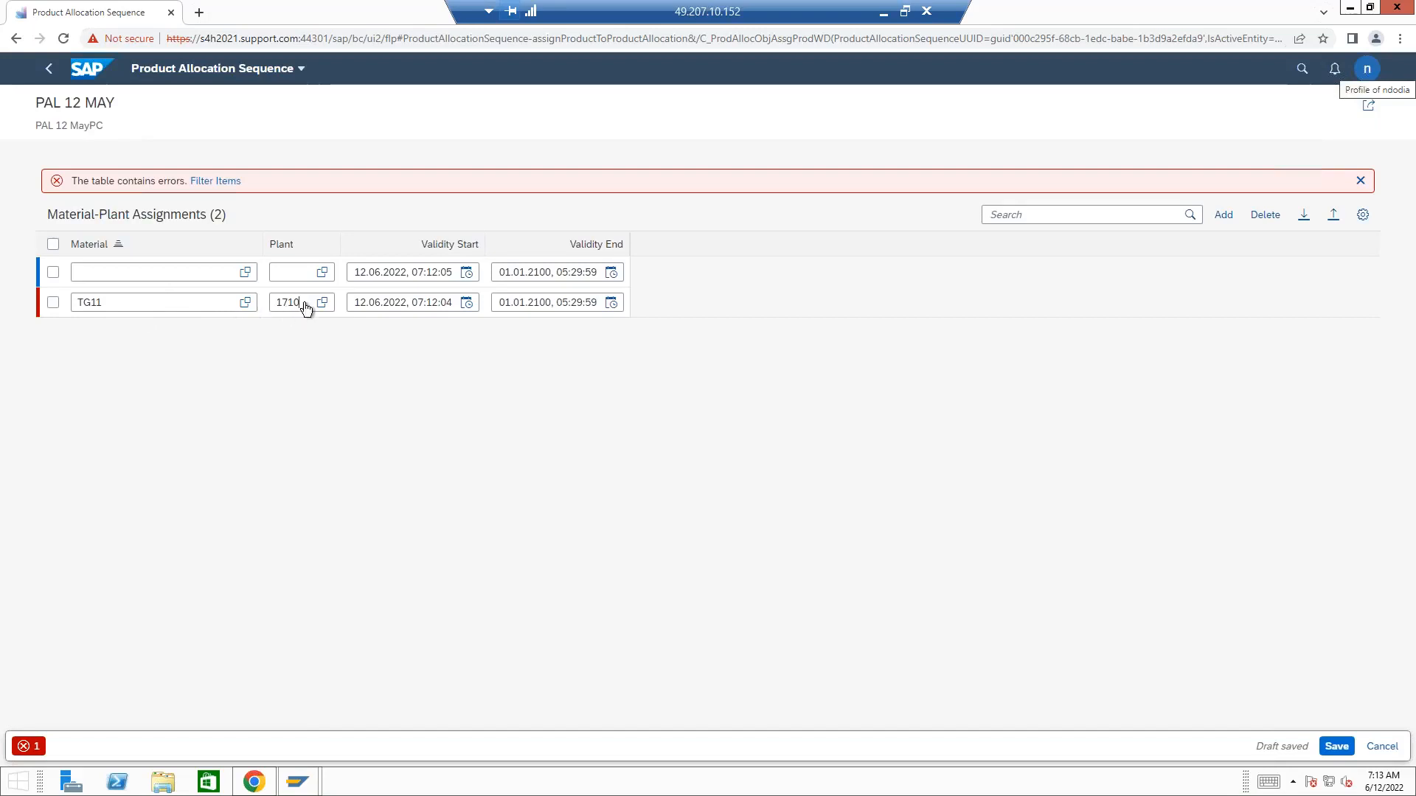
Step: Change the material of the plant 1710 assignment to TG13
{"action": "left_click", "coordinate": [114, 305]}
{"action": "left_click_drag", "start_coordinate": [110, 304], "coordinate": [67, 303]}
{"action": "type", "text": "tg1"}
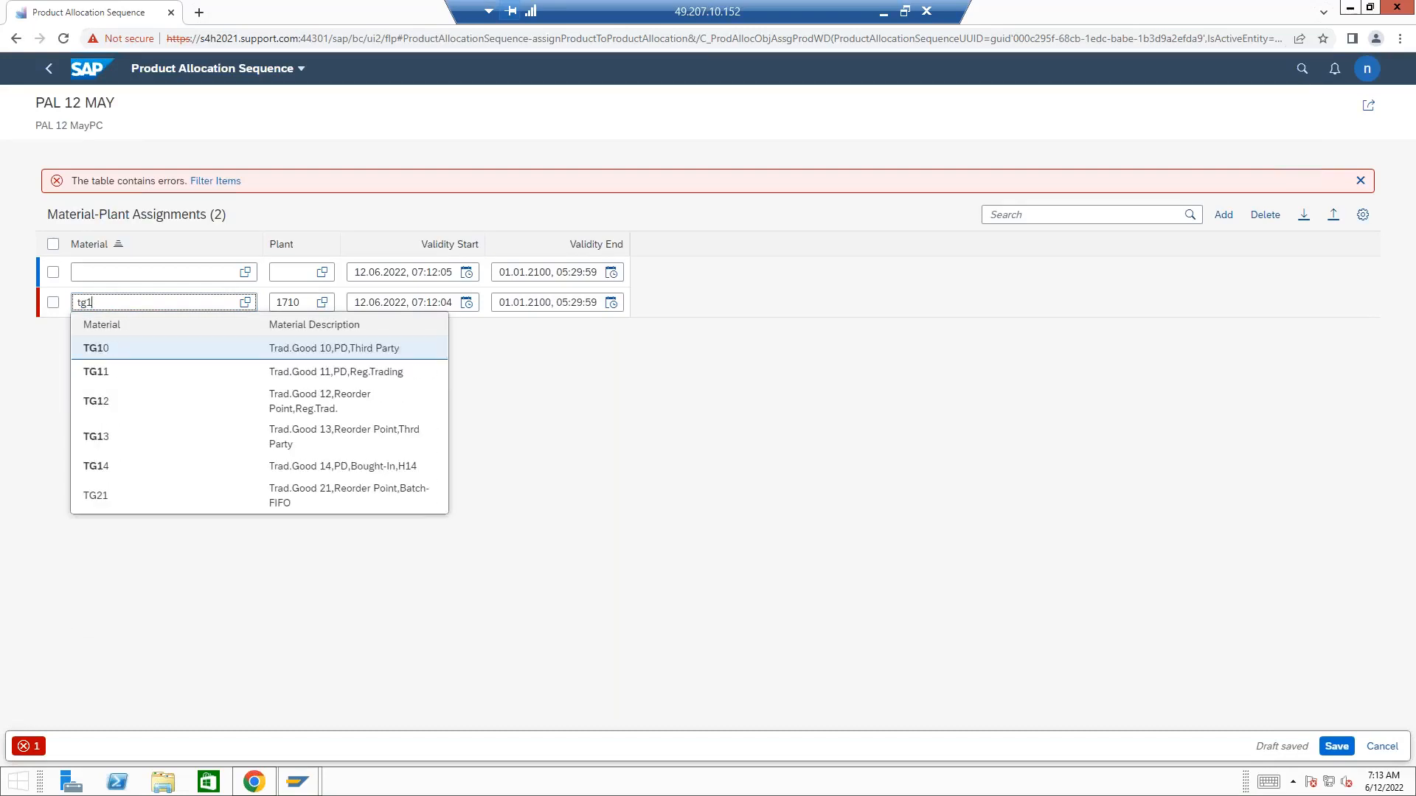
{"action": "left_click", "coordinate": [116, 440]}
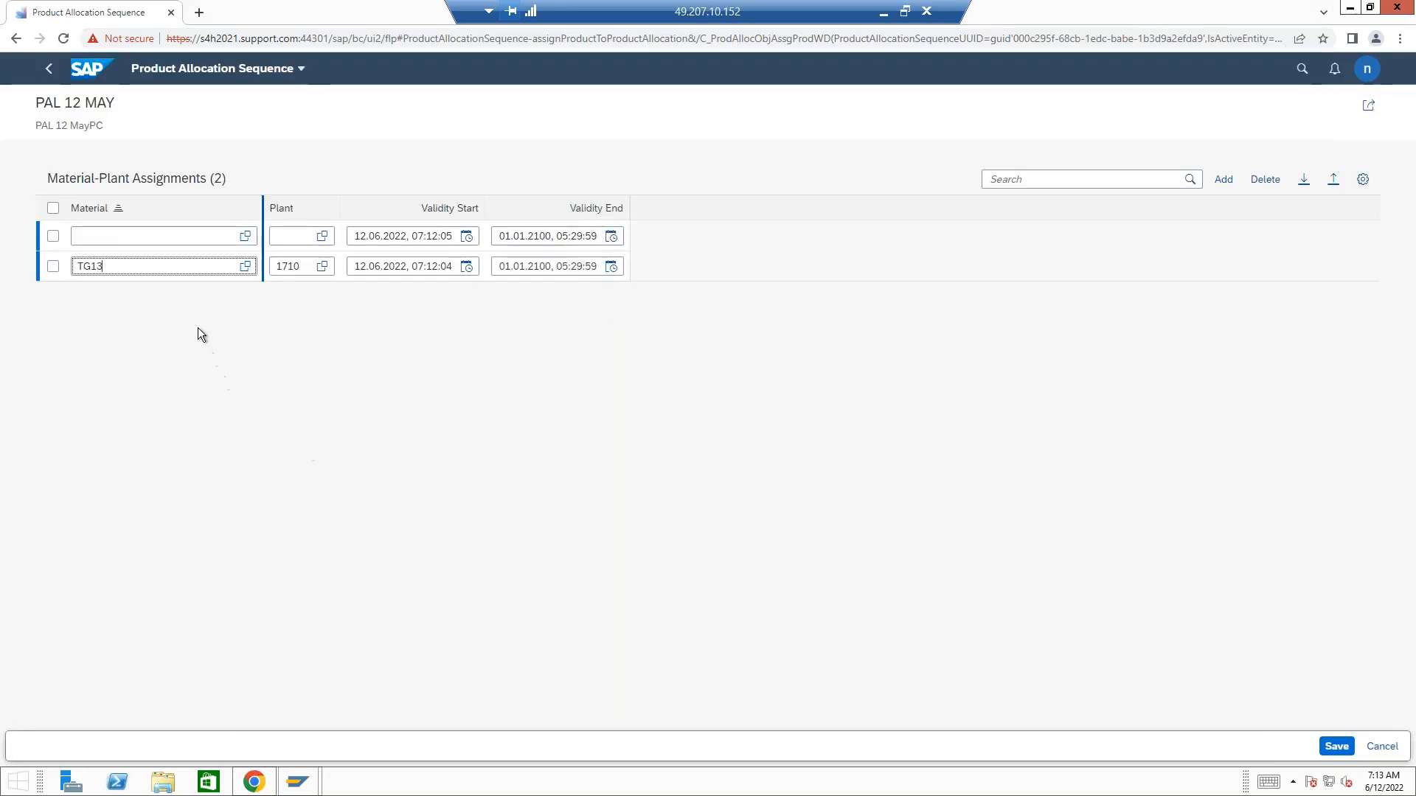
{"action": "left_click", "coordinate": [281, 266]}
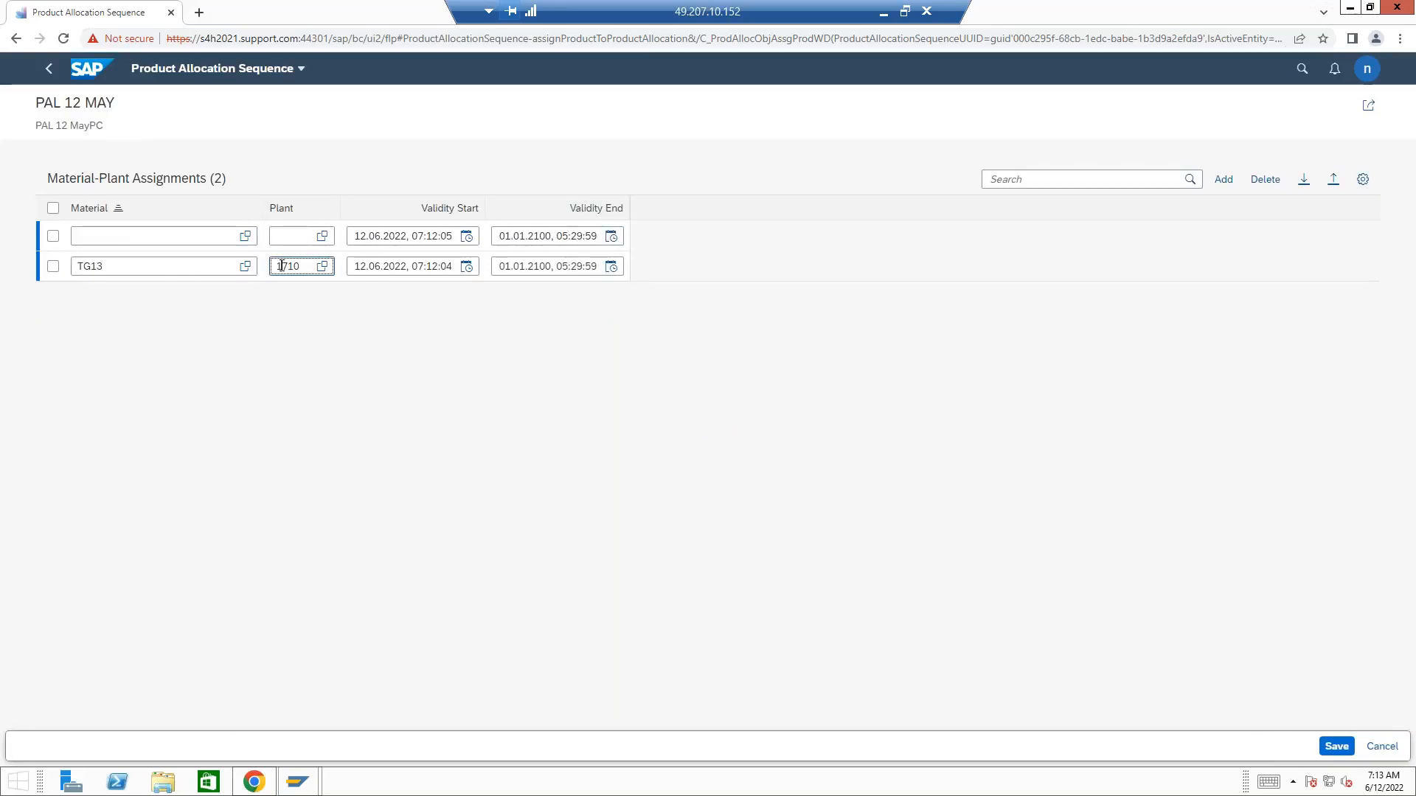
{"action": "left_click", "coordinate": [119, 241]}
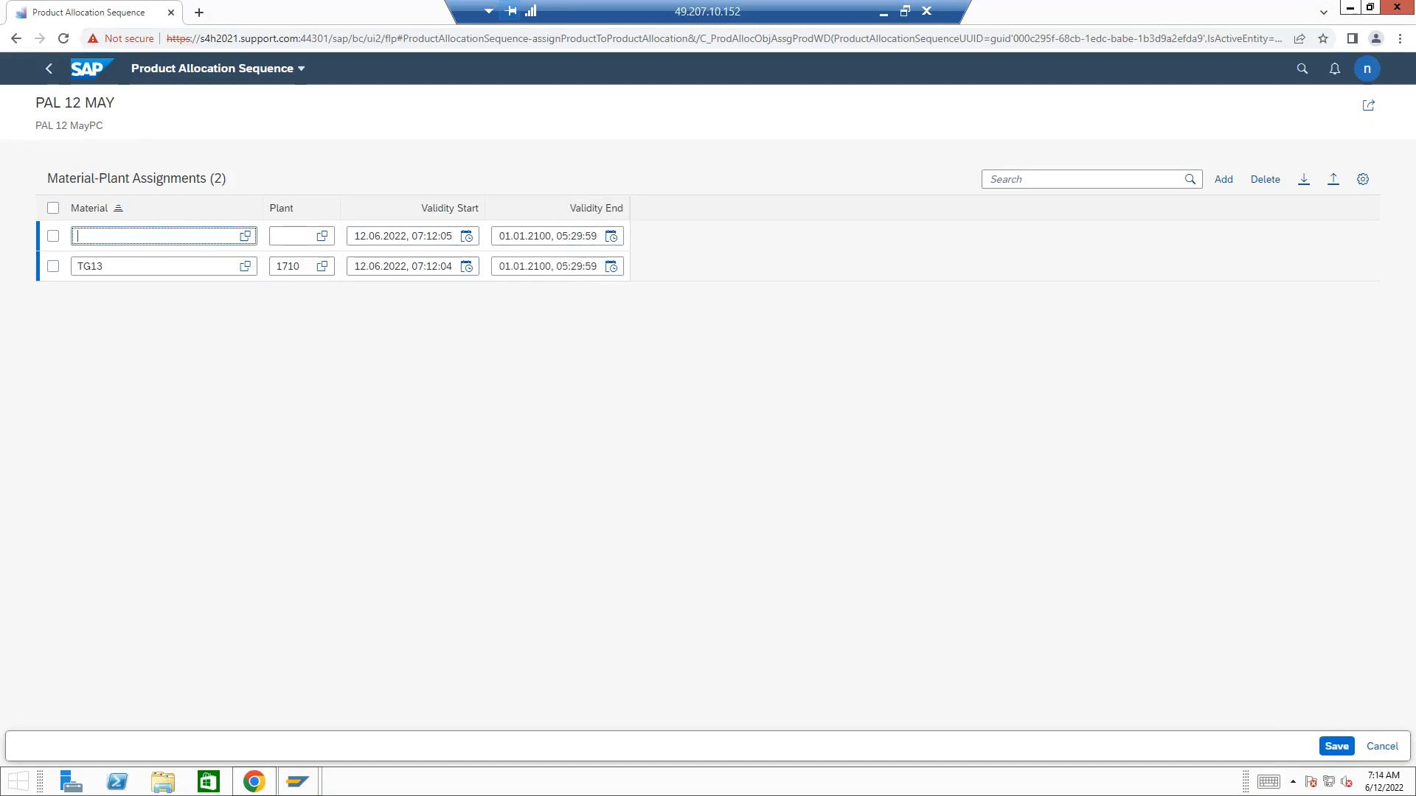
{"action": "left_click", "coordinate": [148, 267]}
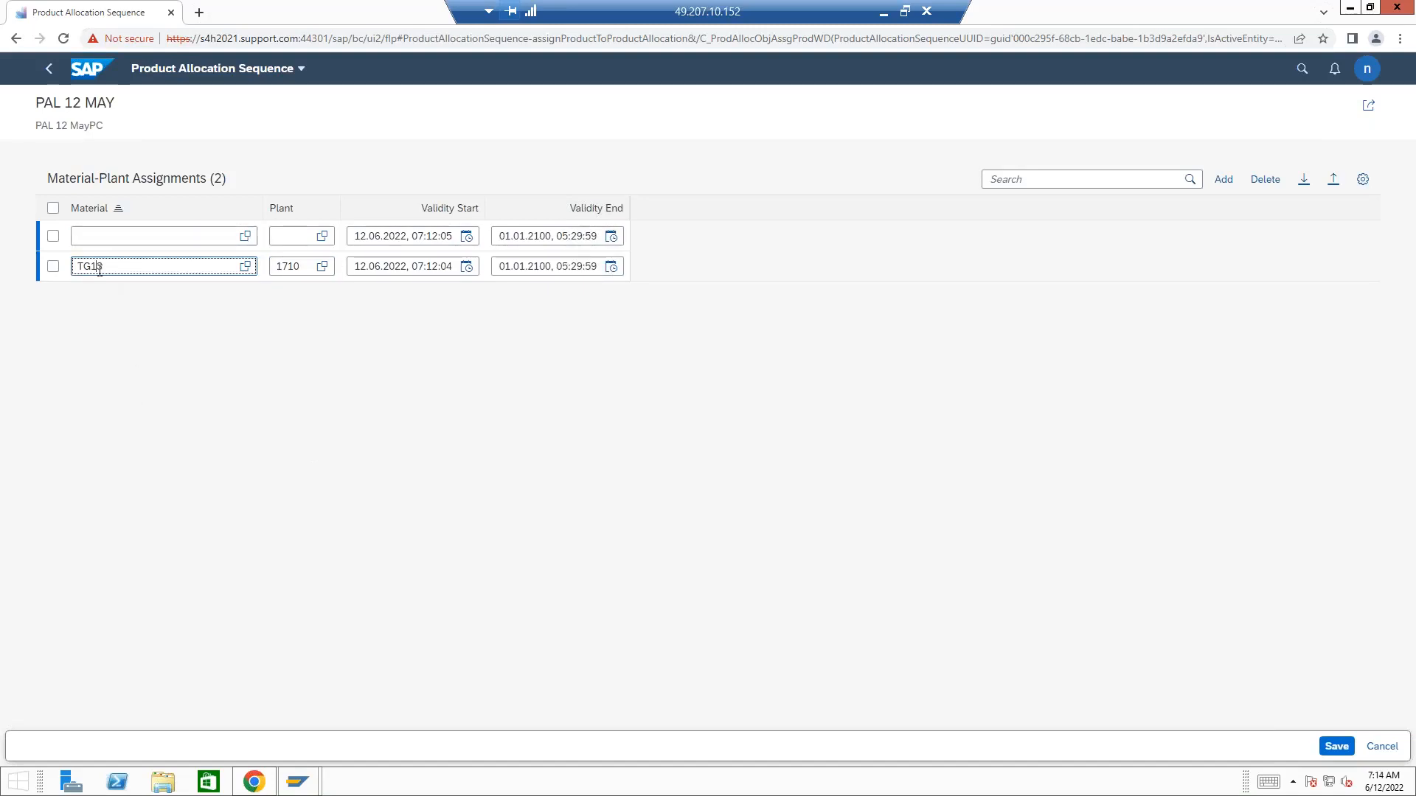
{"action": "left_click", "coordinate": [289, 266]}
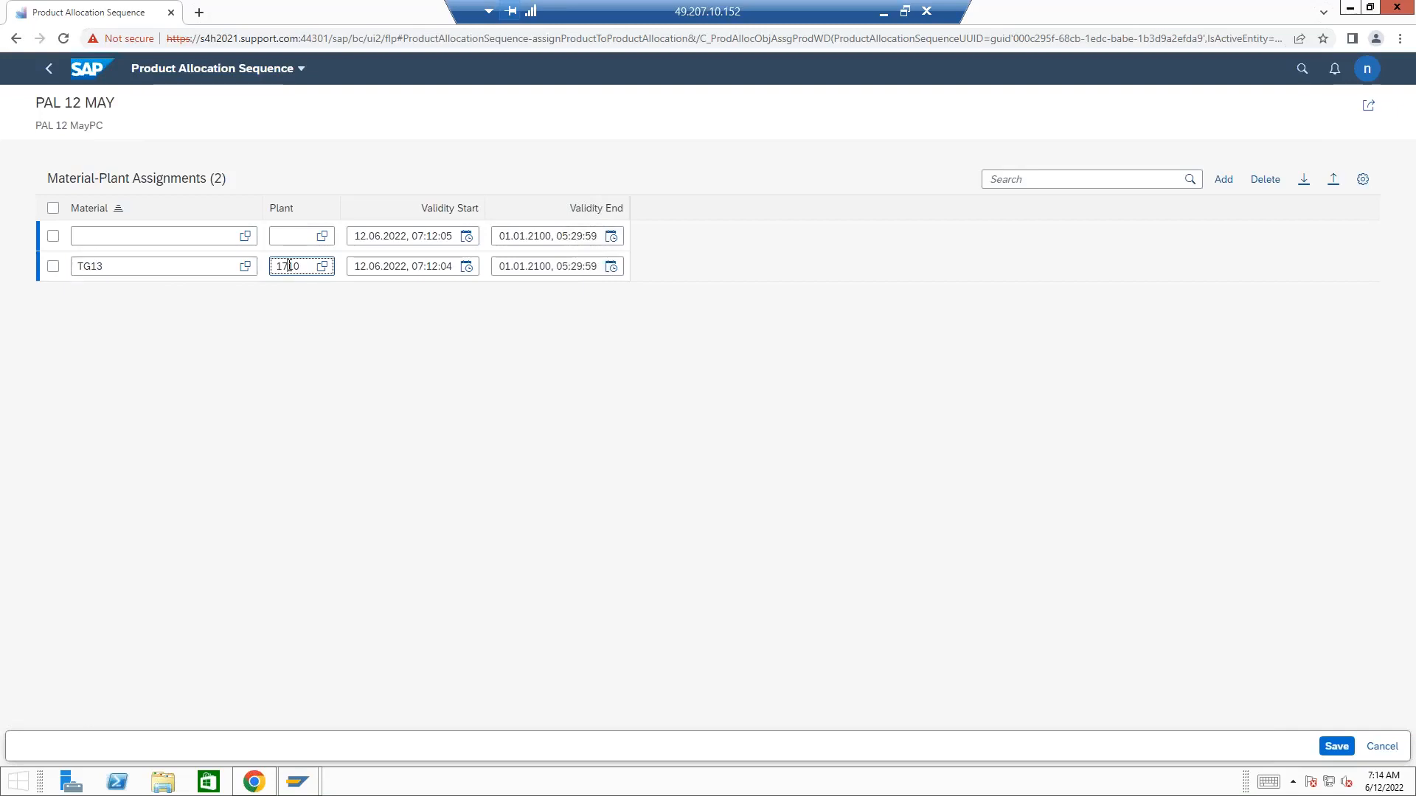
{"action": "left_click", "coordinate": [118, 238]}
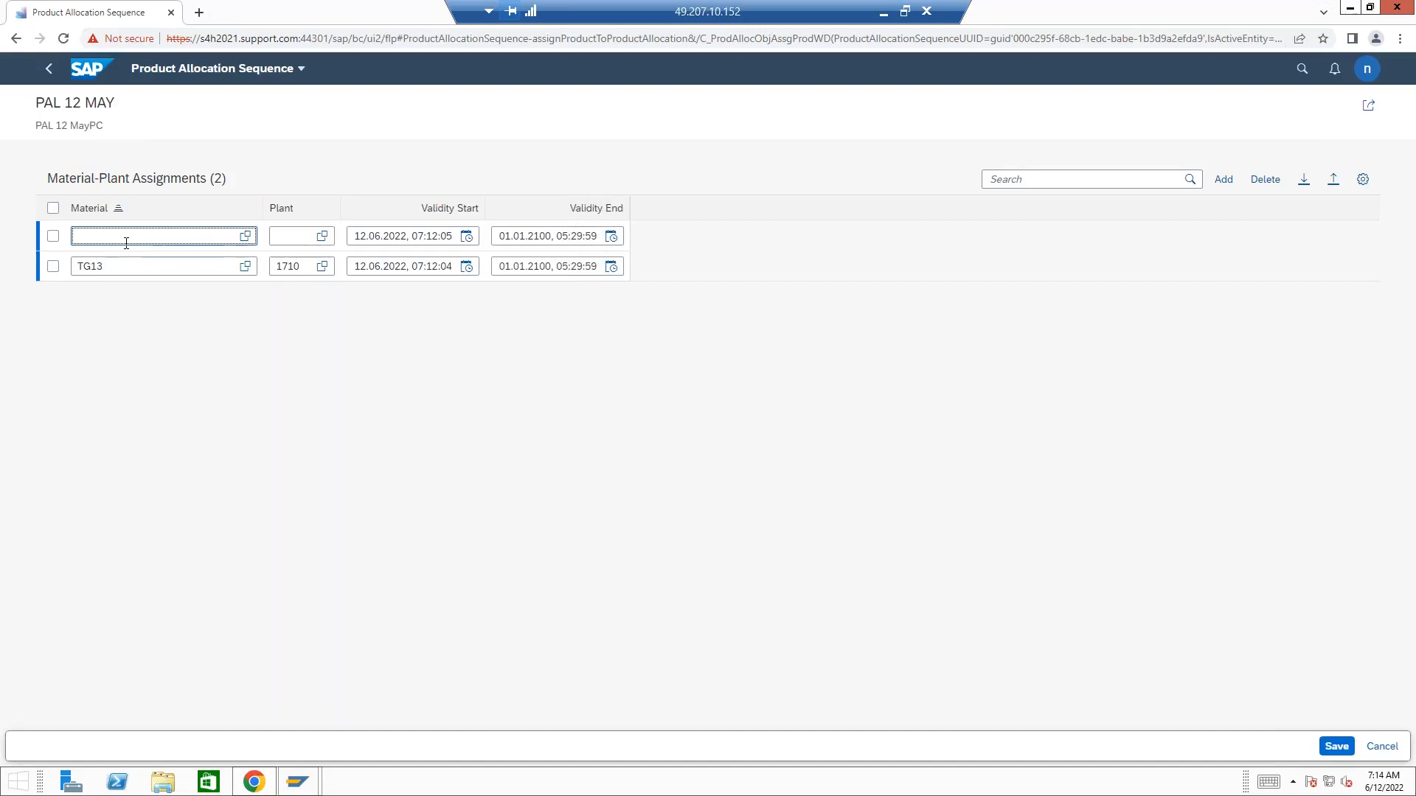
{"action": "left_click", "coordinate": [296, 236]}
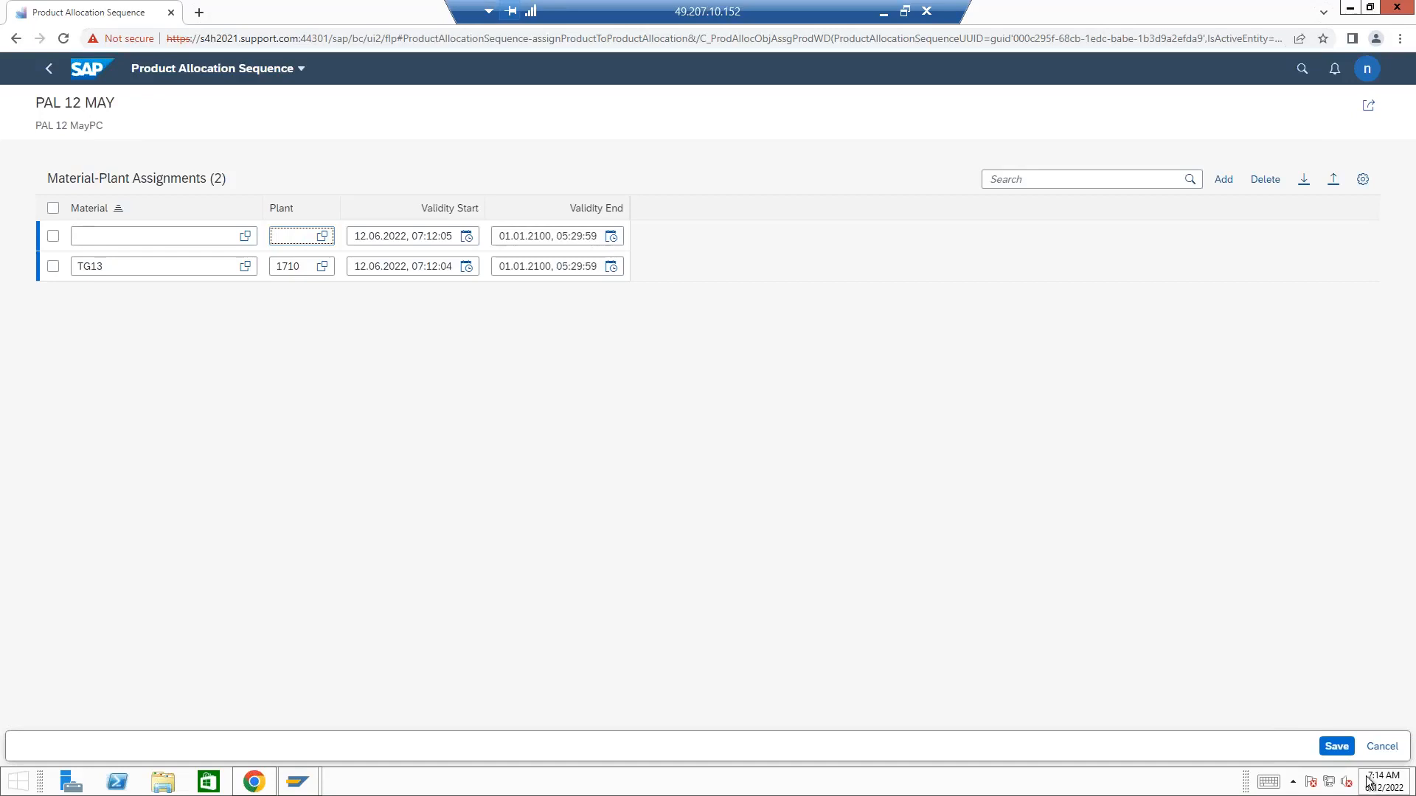
Step: Try to save the assignments, then delete the empty material-plant row
{"action": "left_click", "coordinate": [1336, 746]}
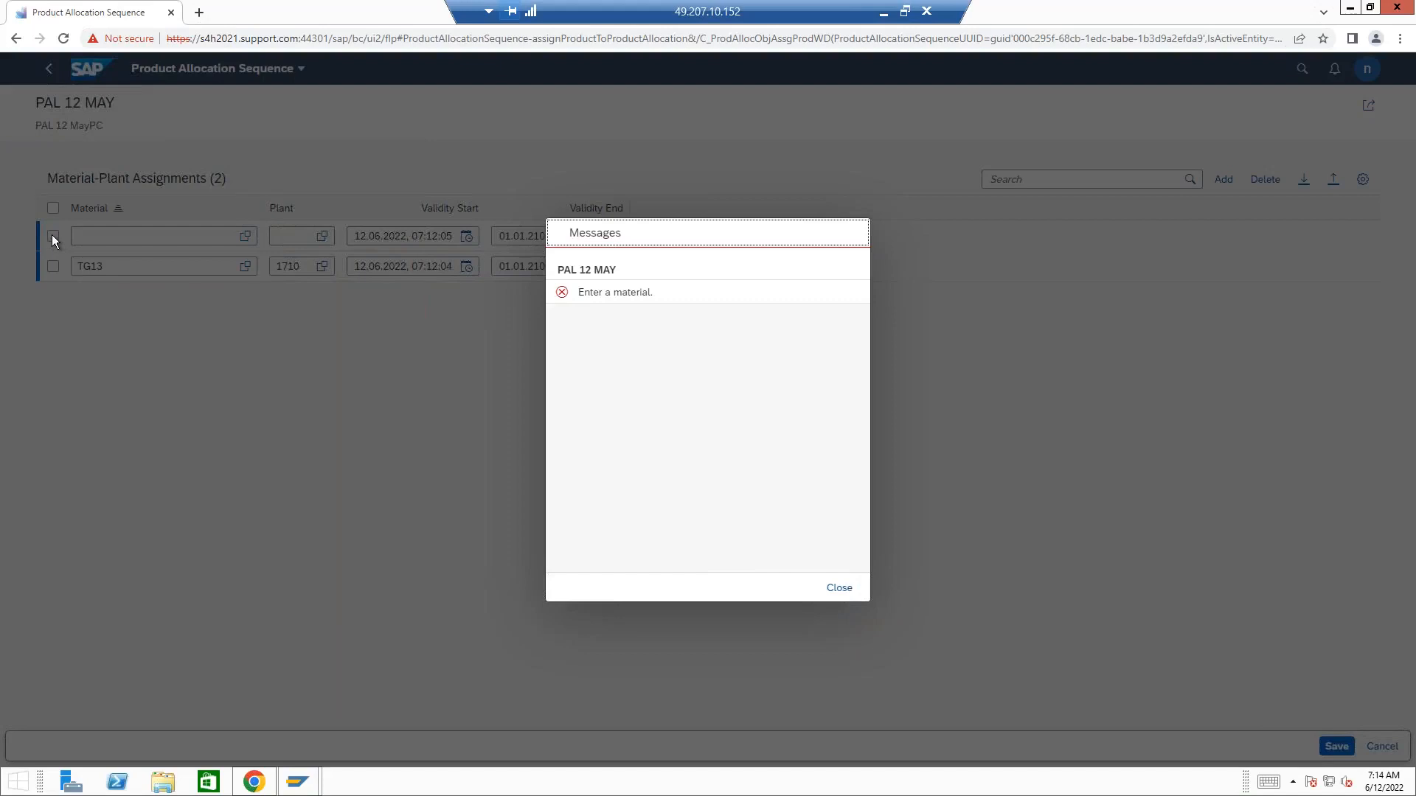
{"action": "left_click", "coordinate": [840, 596]}
{"action": "left_click", "coordinate": [53, 236]}
{"action": "left_click", "coordinate": [1265, 179]}
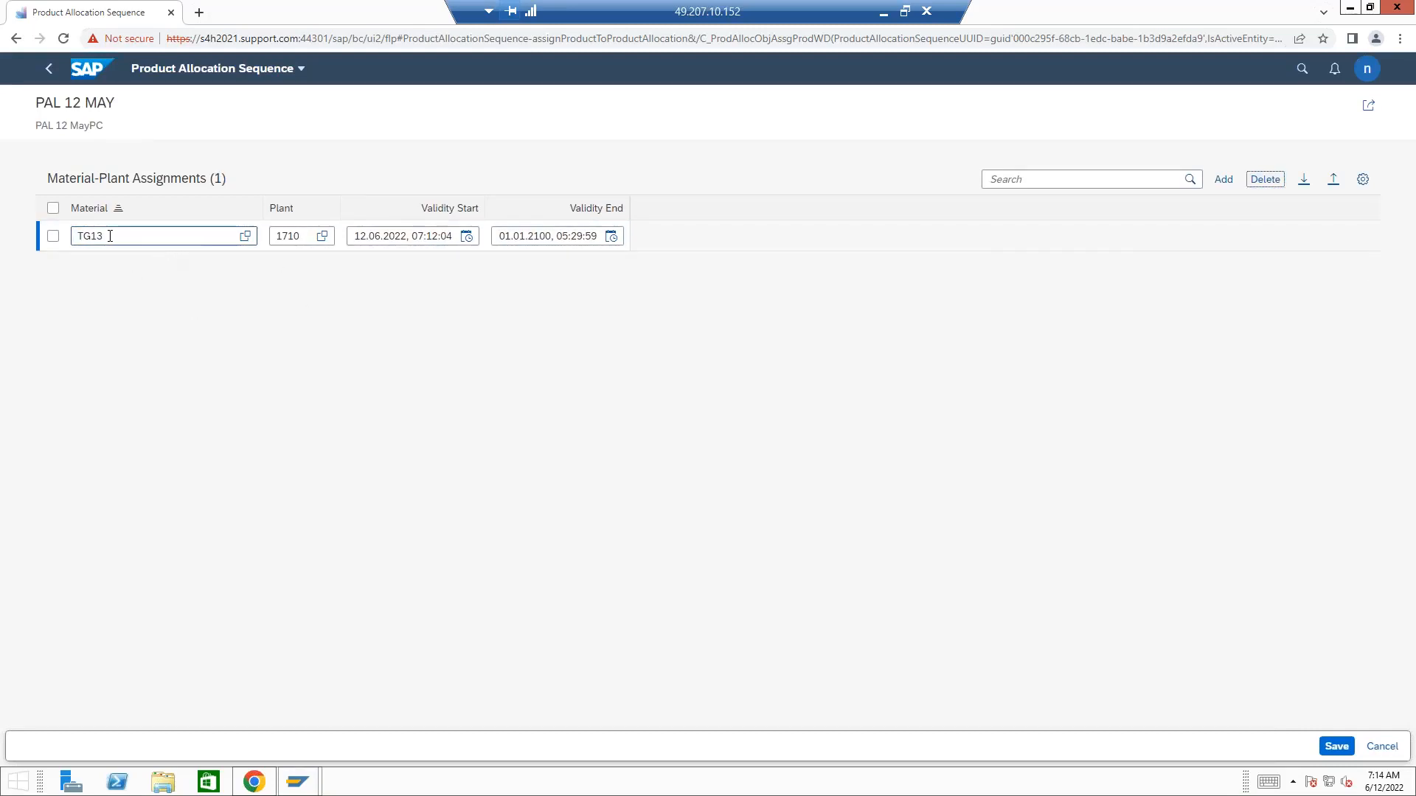
{"action": "double_click", "coordinate": [110, 236]}
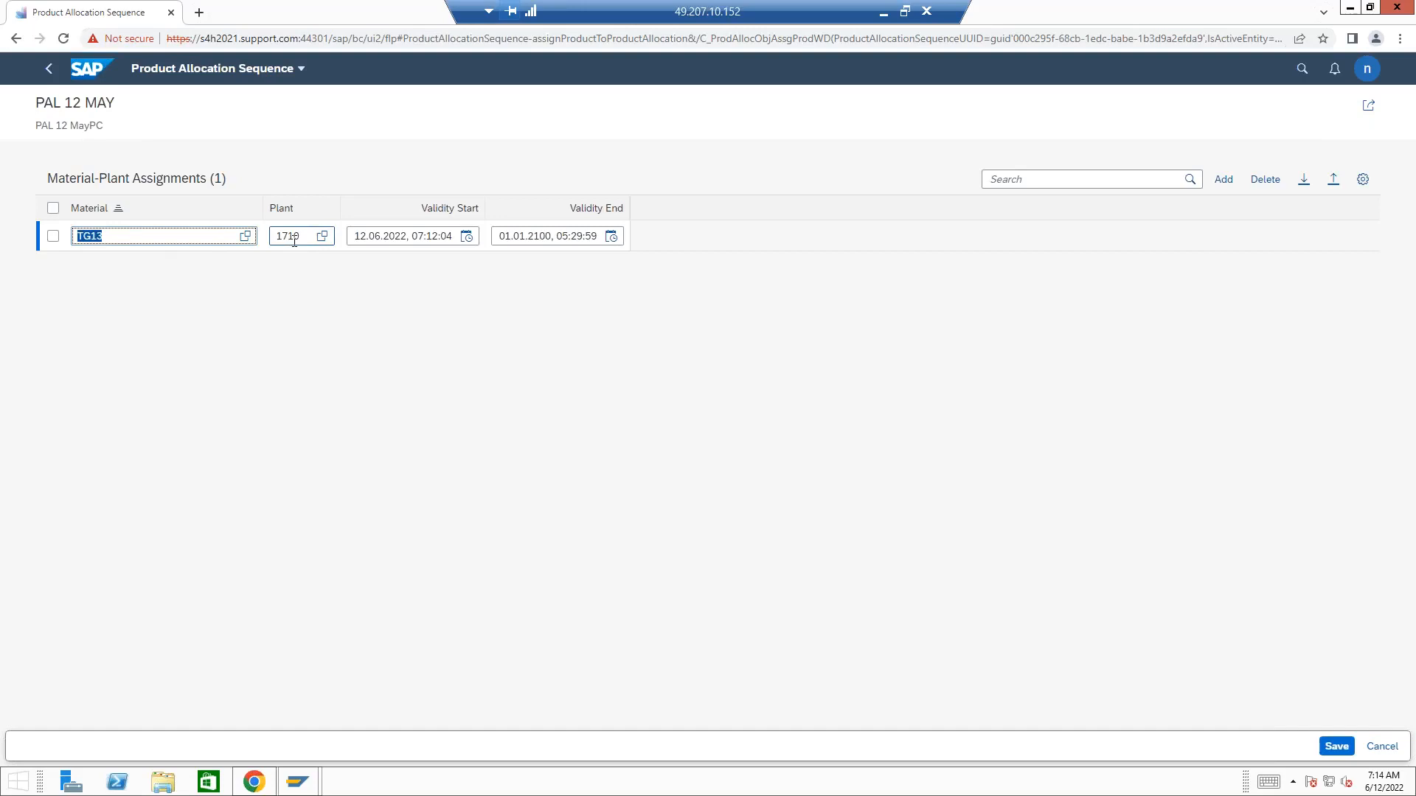
{"action": "key", "text": "Tab"}
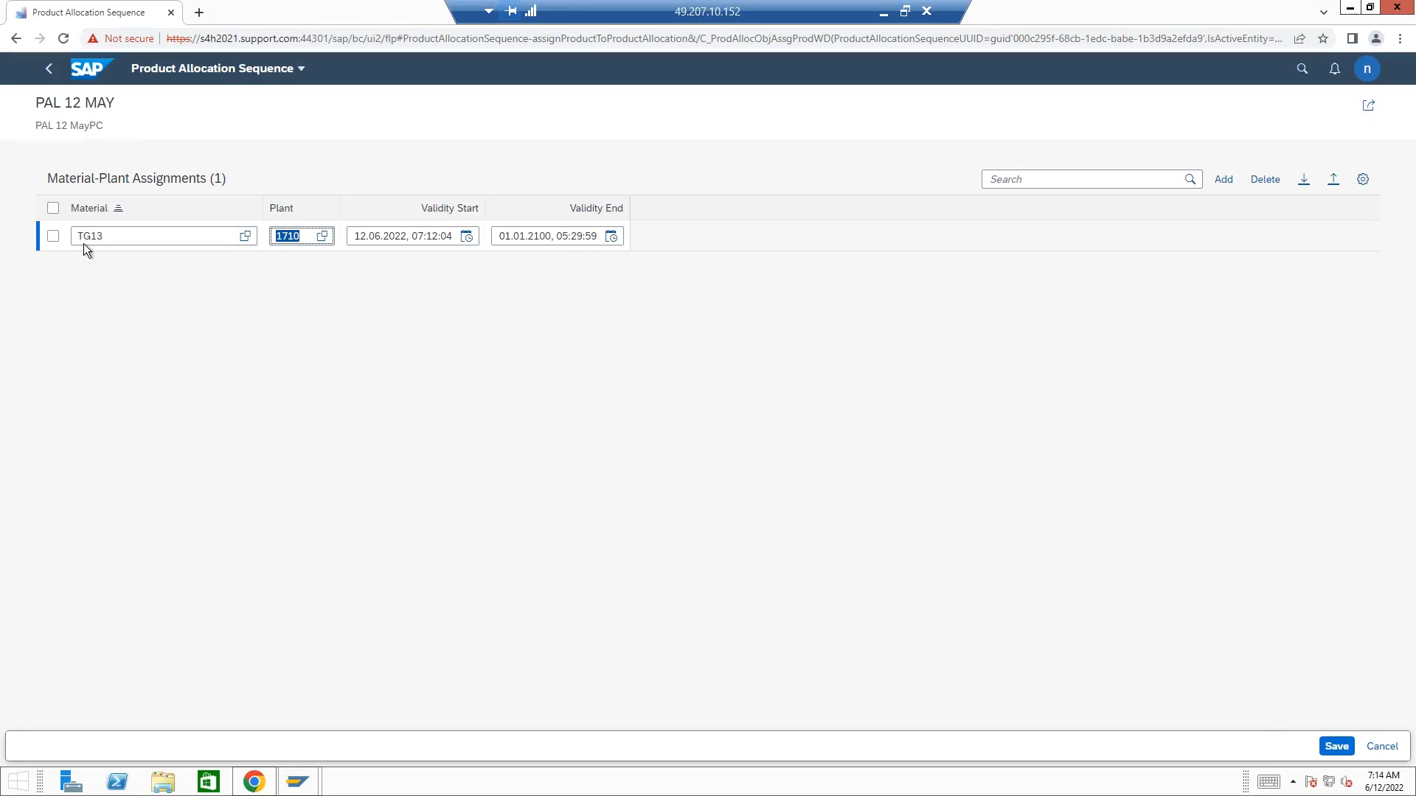
{"action": "left_click", "coordinate": [1223, 179]}
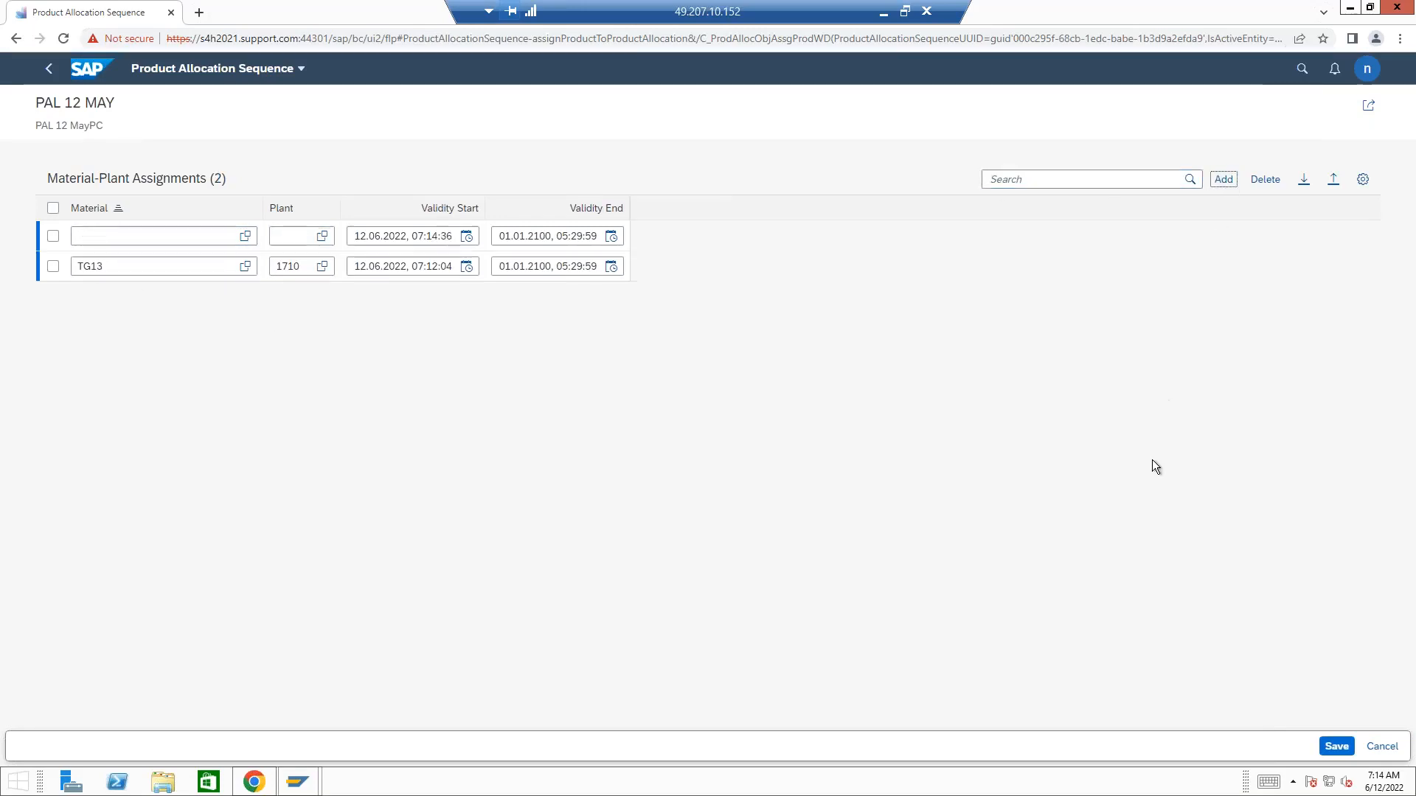
{"action": "left_click", "coordinate": [218, 234]}
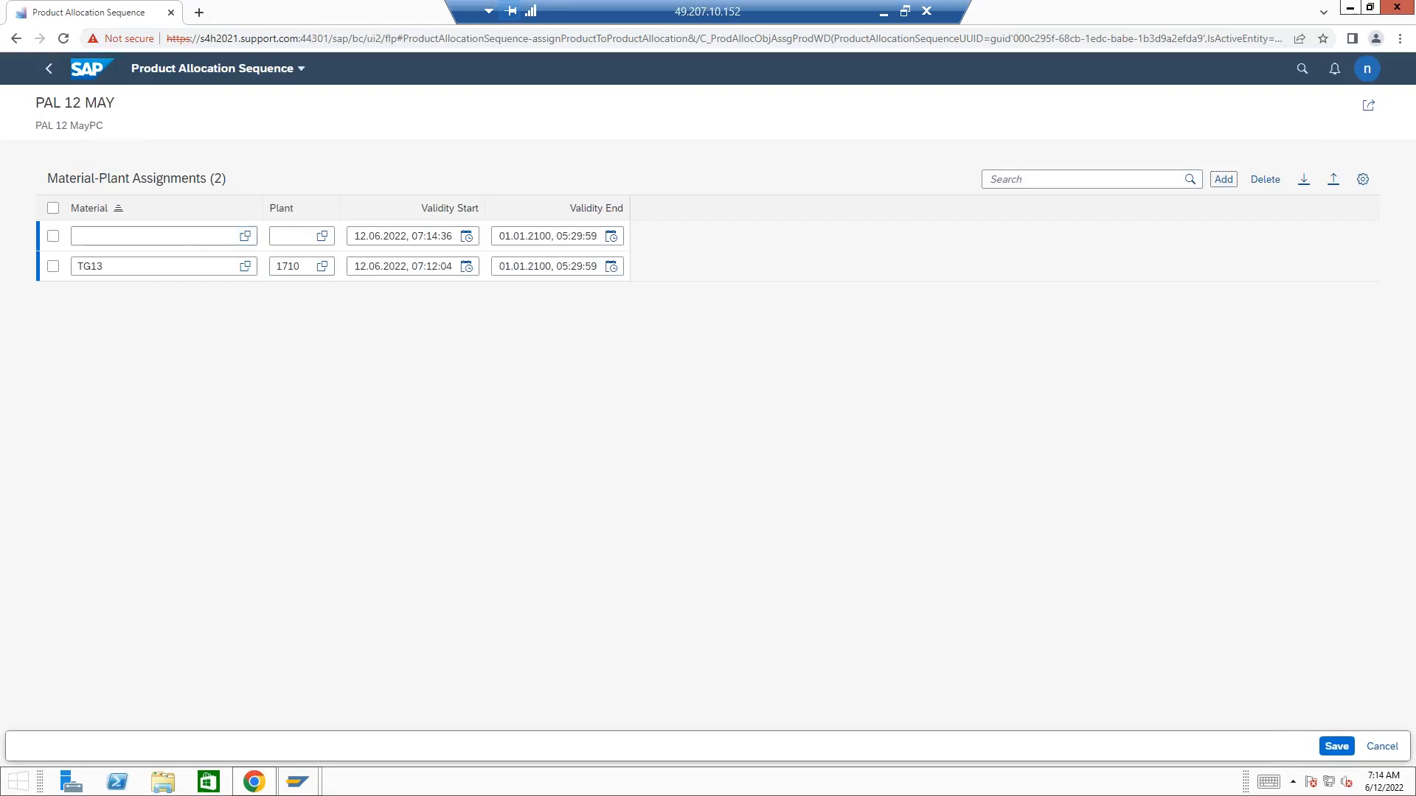
{"action": "left_click", "coordinate": [53, 236]}
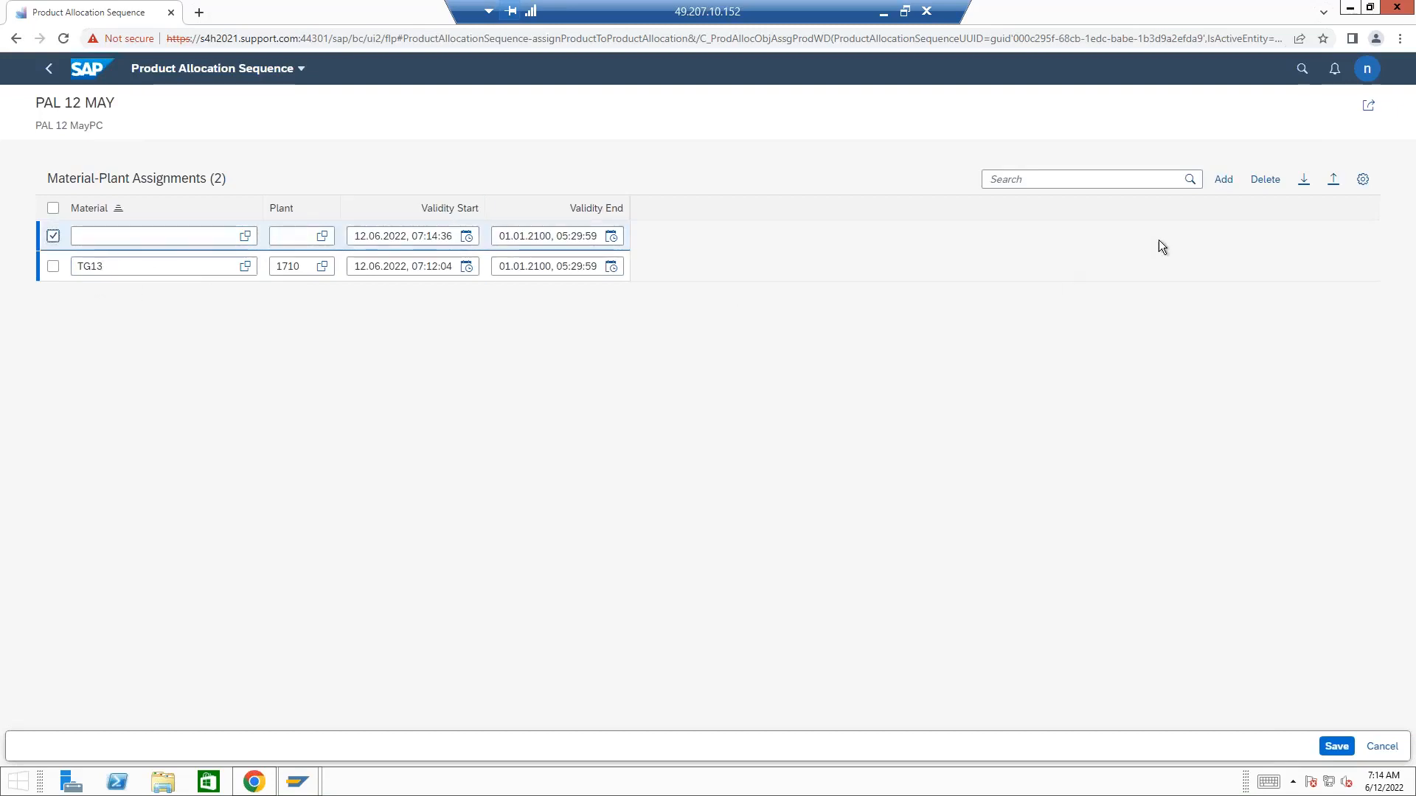
{"action": "left_click", "coordinate": [1265, 179]}
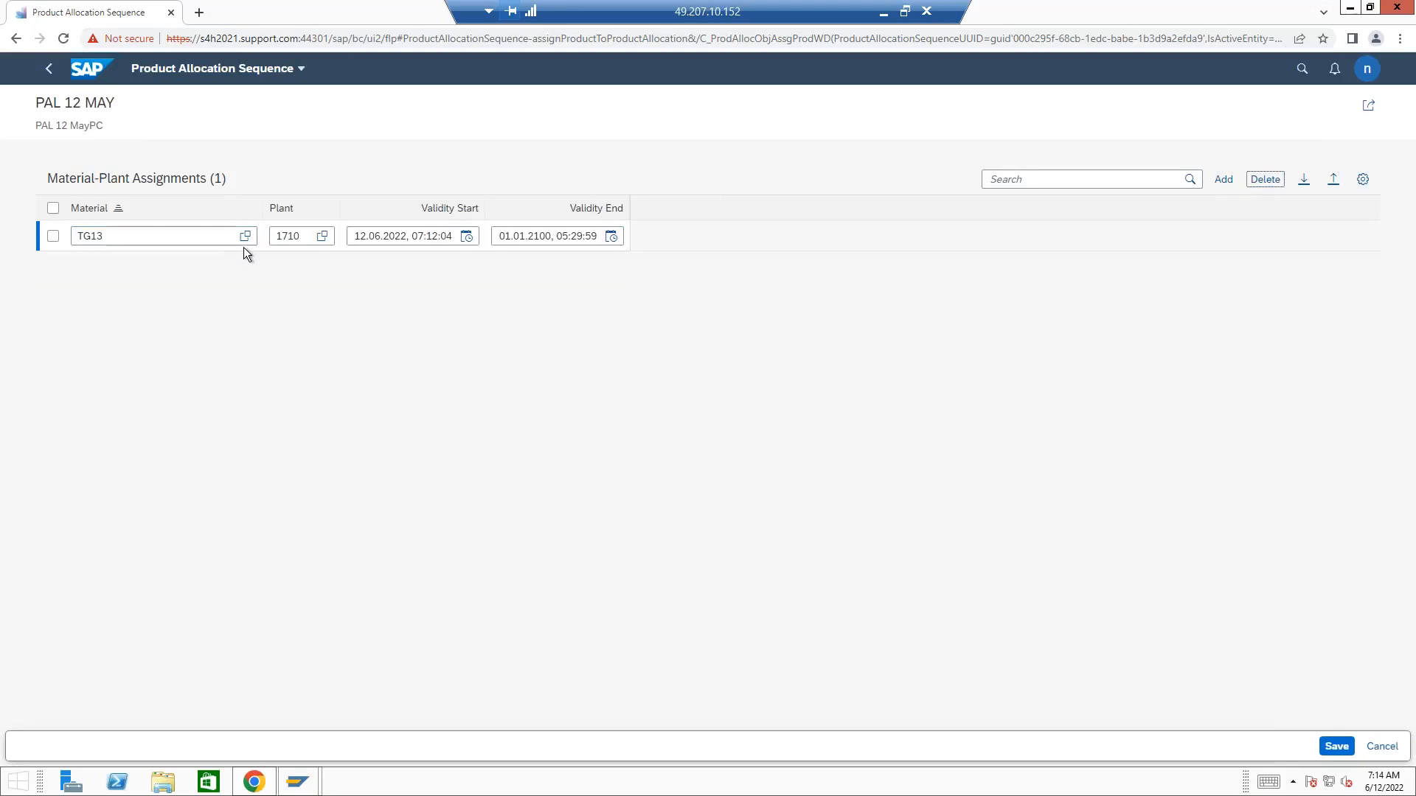
Step: Save the TG13 and plant 1710 assignment of the allocation sequence and return to the launchpad home
{"action": "left_click", "coordinate": [1336, 746]}
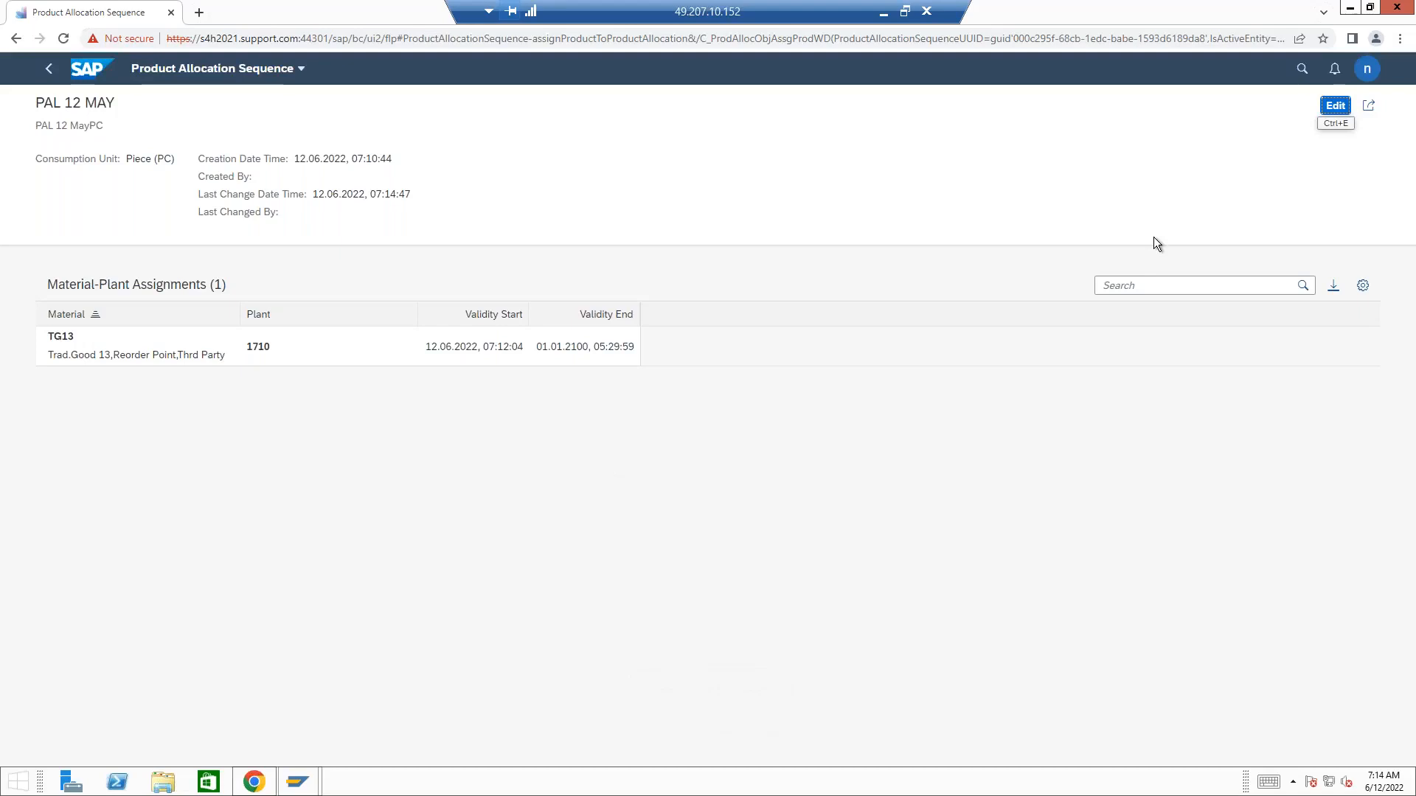
{"action": "left_click", "coordinate": [21, 38]}
{"action": "left_click", "coordinate": [20, 39]}
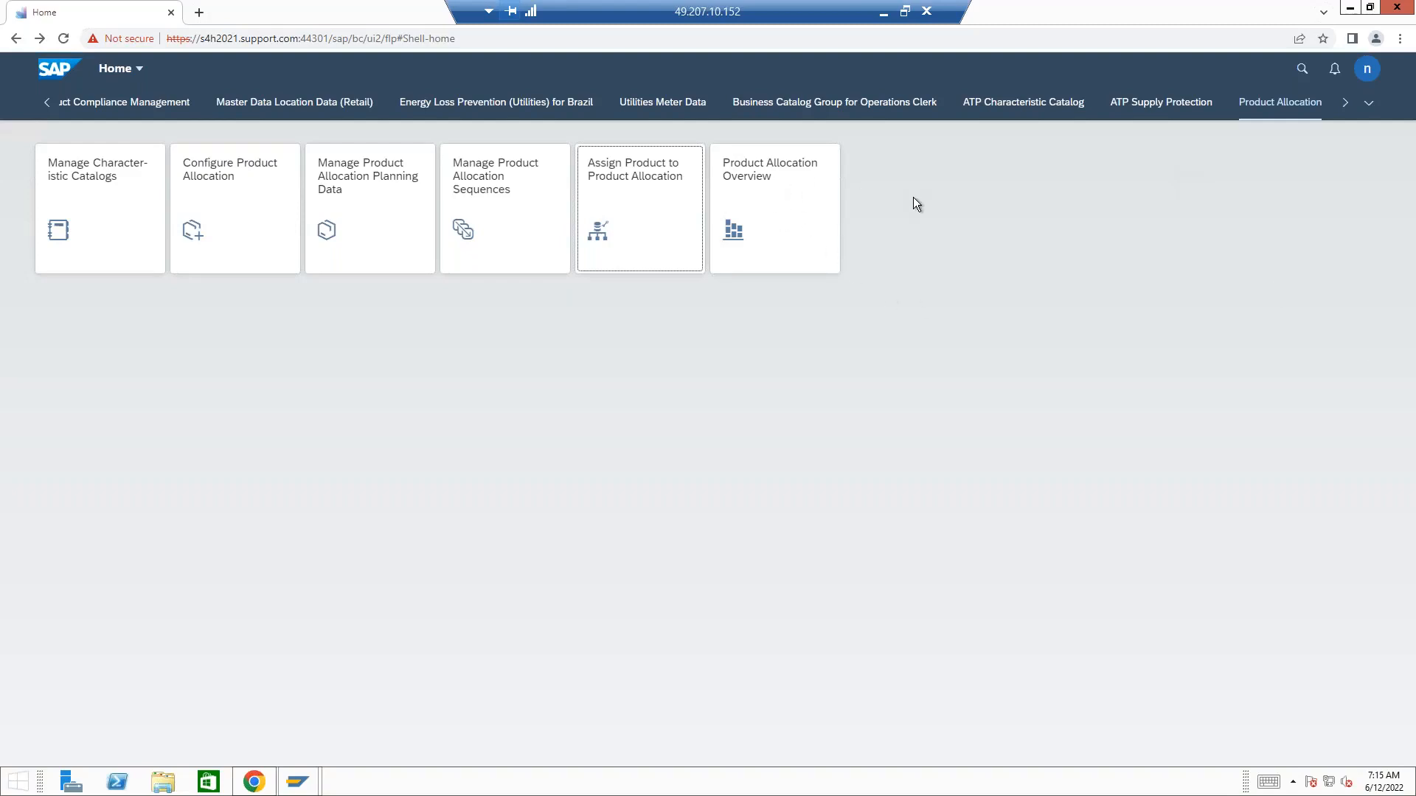
Step: Load the Product Allocation Overview without filters and open the details of its Characteristic Value Combinations card
{"action": "left_click", "coordinate": [767, 209]}
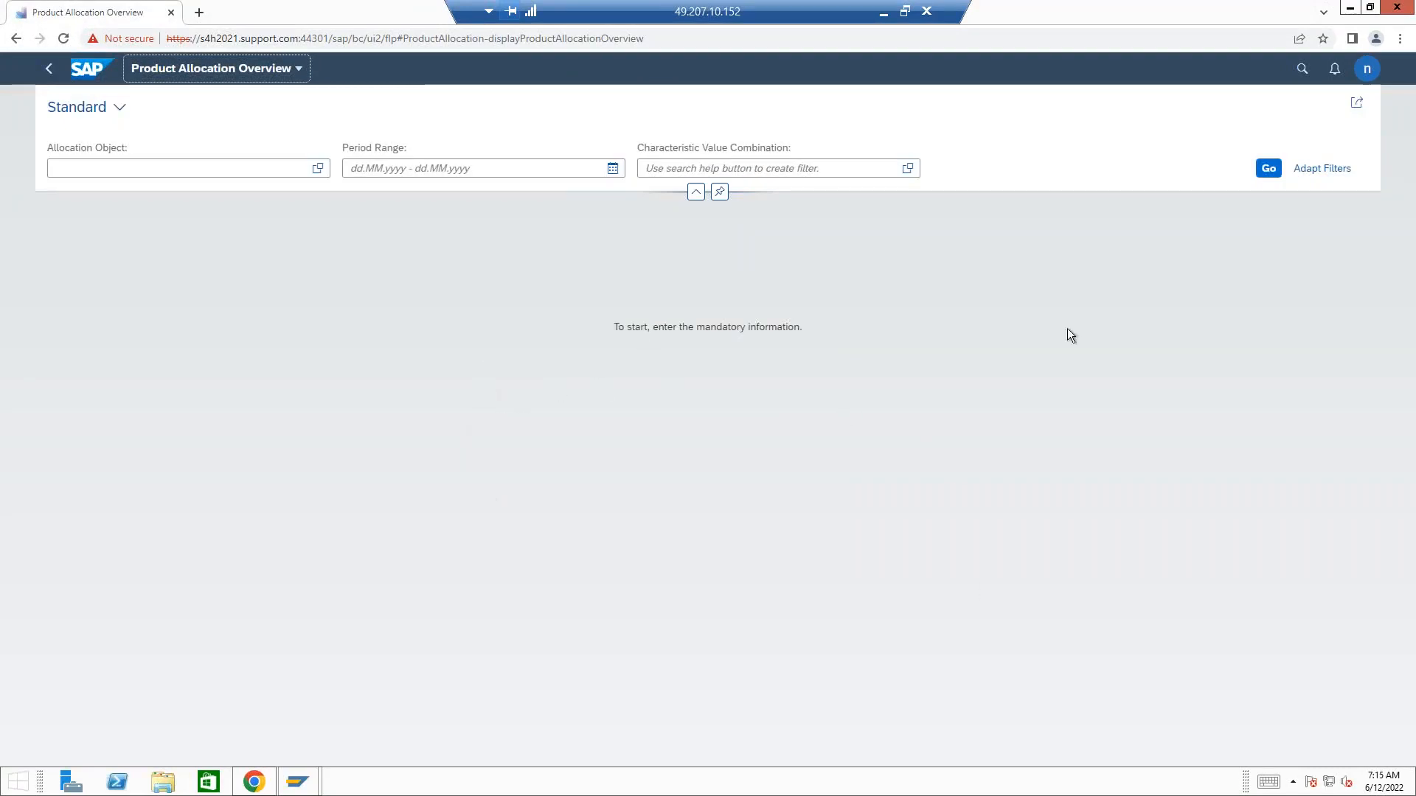
{"action": "left_click", "coordinate": [1267, 169]}
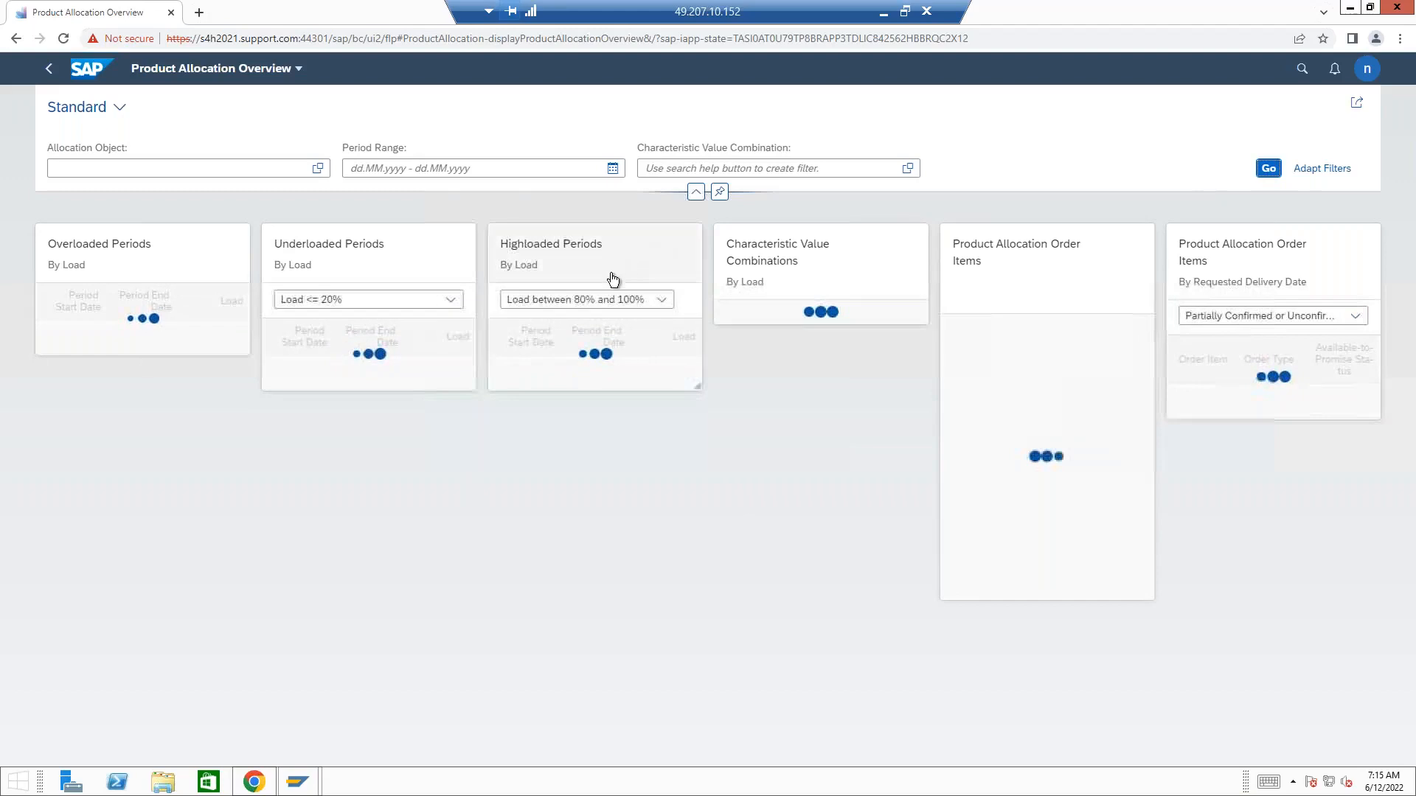
{"action": "left_click", "coordinate": [746, 284]}
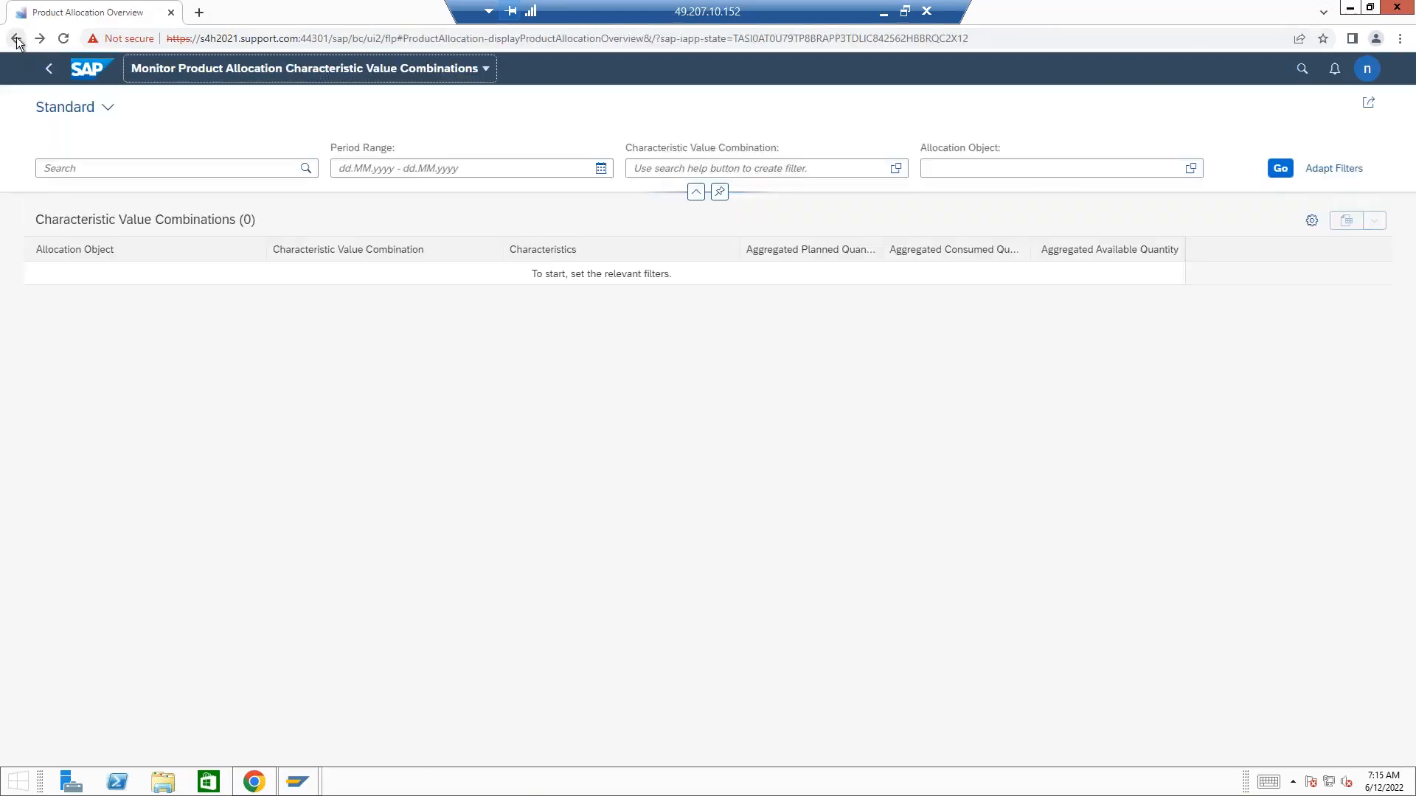
Step: Go back to the launchpad home and reopen Product Allocation Overview to examine the period load and characteristic value combination cards
{"action": "left_click", "coordinate": [49, 69]}
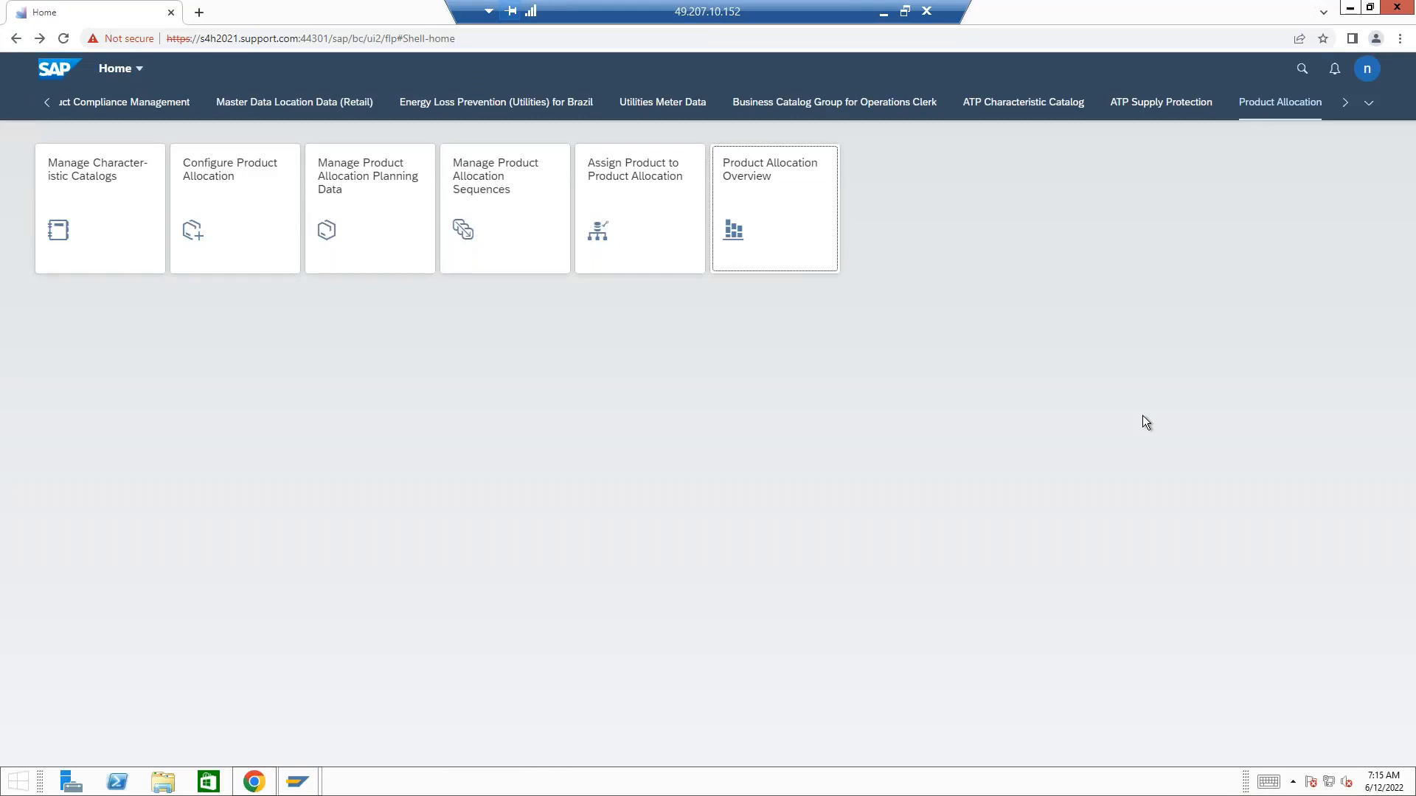
{"action": "left_click", "coordinate": [759, 202]}
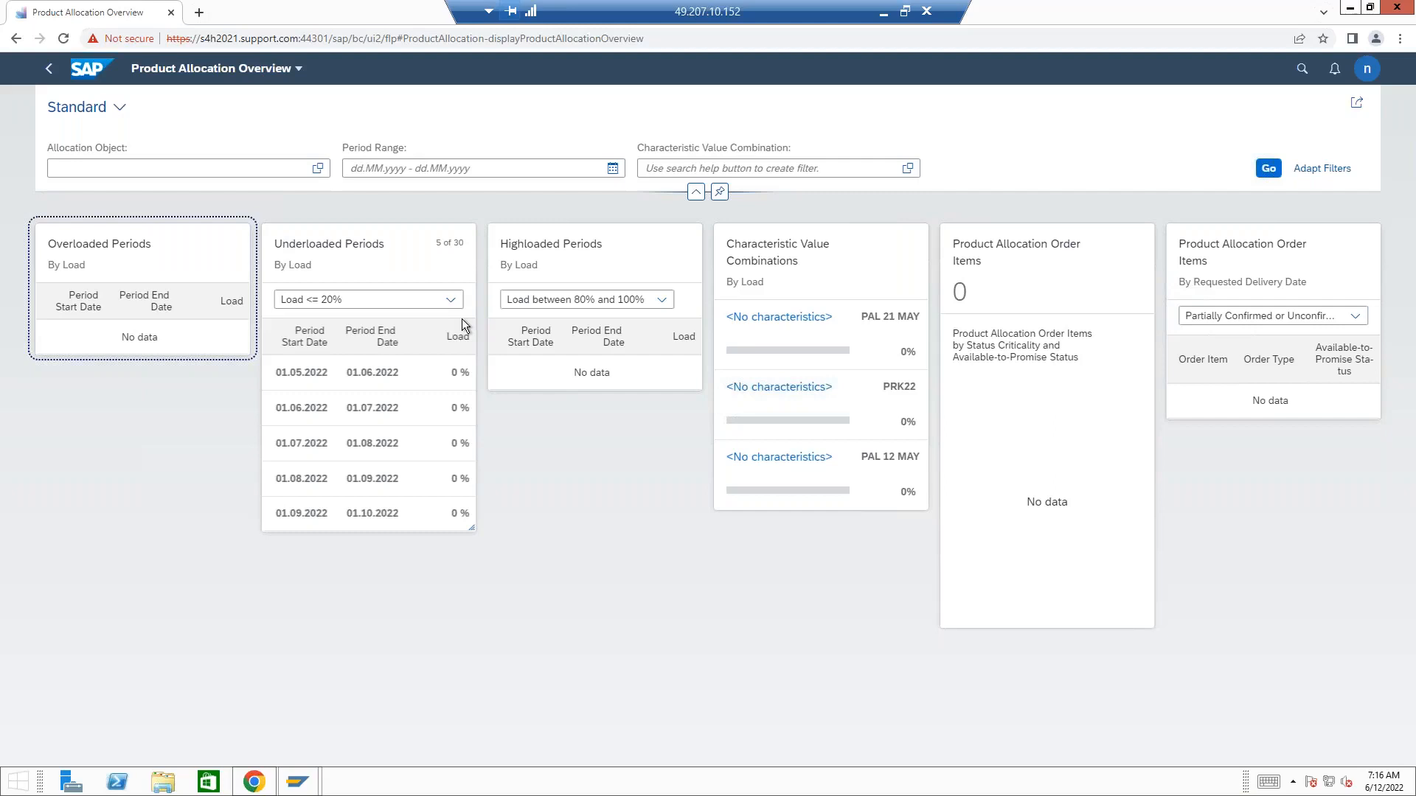
{"action": "left_click", "coordinate": [377, 587]}
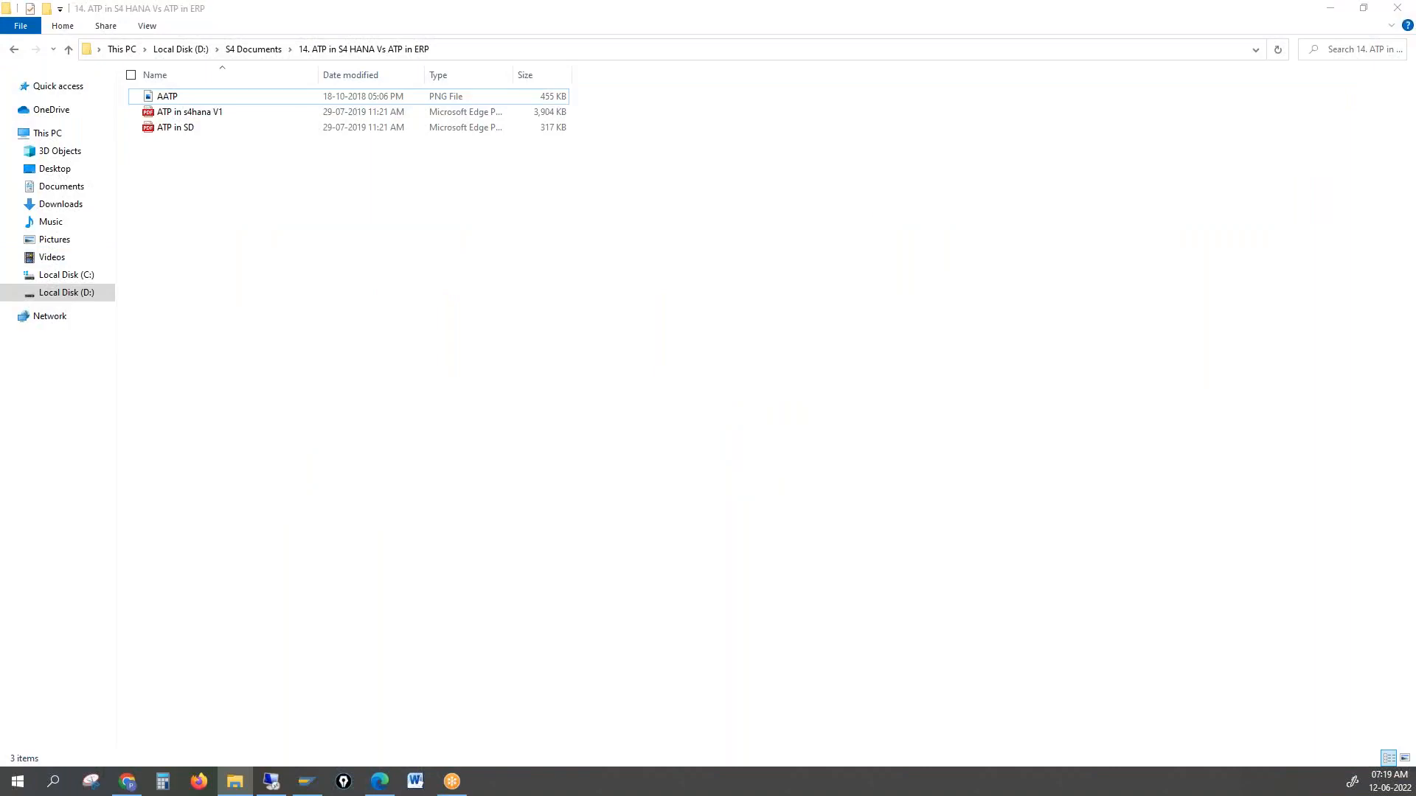
Step: Switch to File Explorer, open BAck order Processing V1 from the S4 Documents subfolder 9. Back Order processing, and maximize the PDF window
{"action": "left_click", "coordinate": [244, 53]}
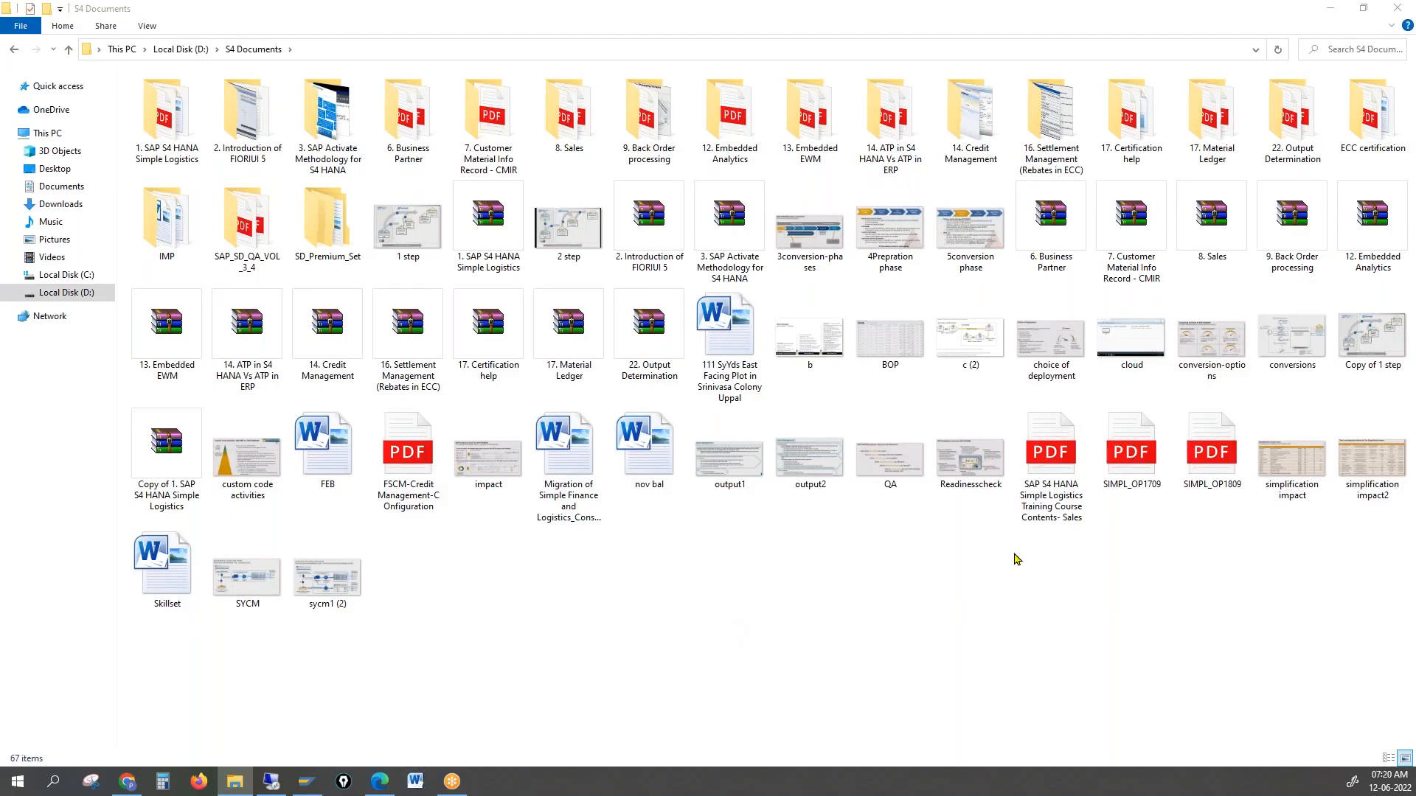
{"action": "left_click", "coordinate": [127, 782]}
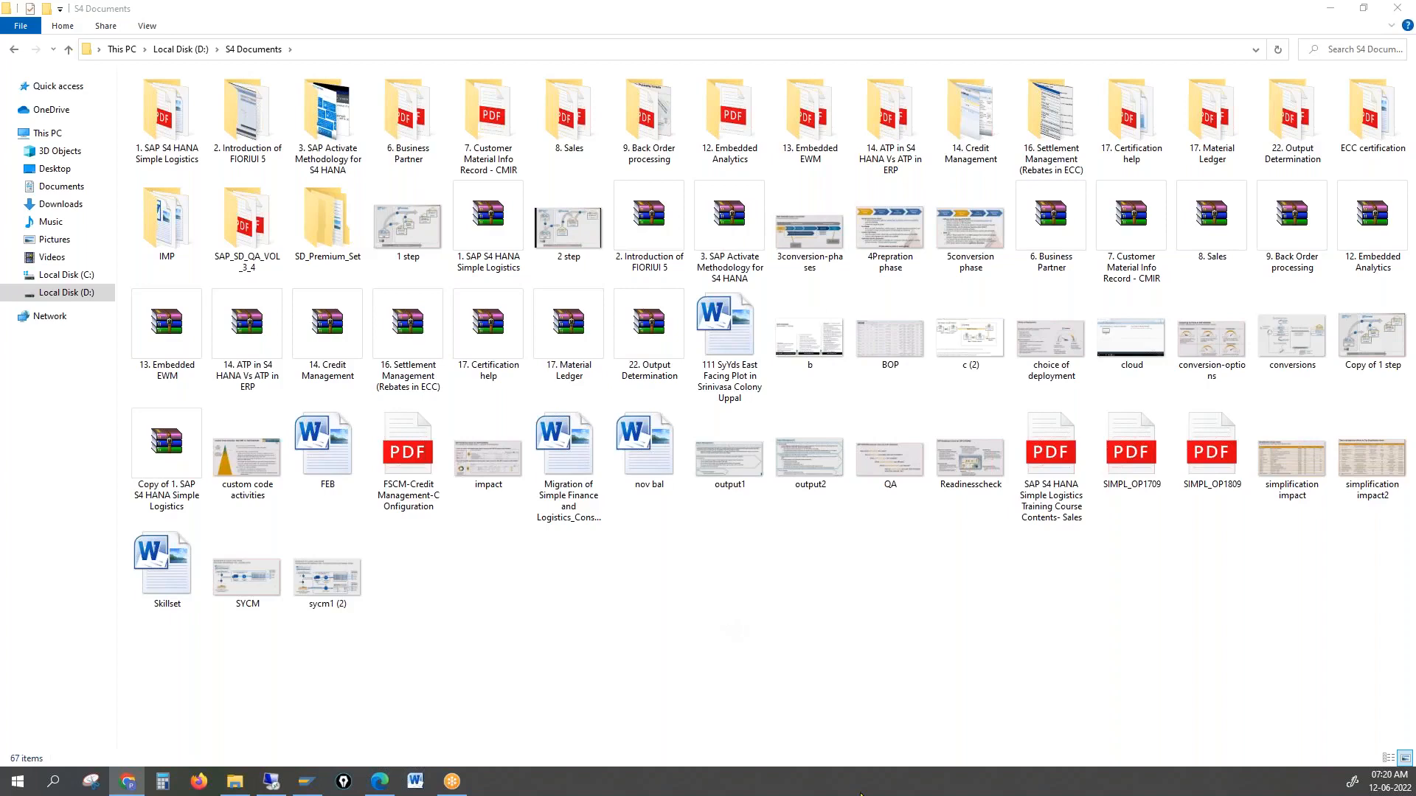
{"action": "left_click", "coordinate": [672, 705]}
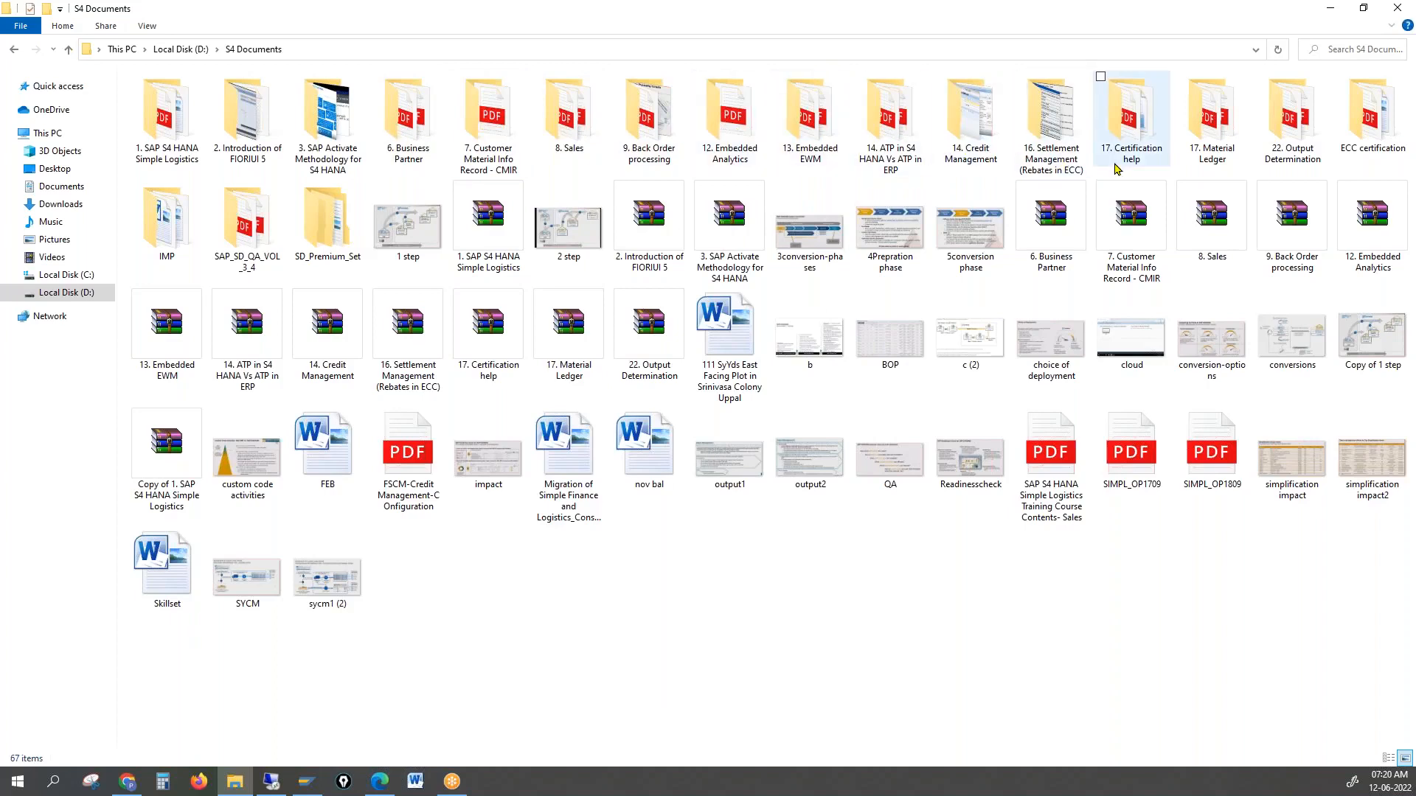
{"action": "double_click", "coordinate": [649, 118]}
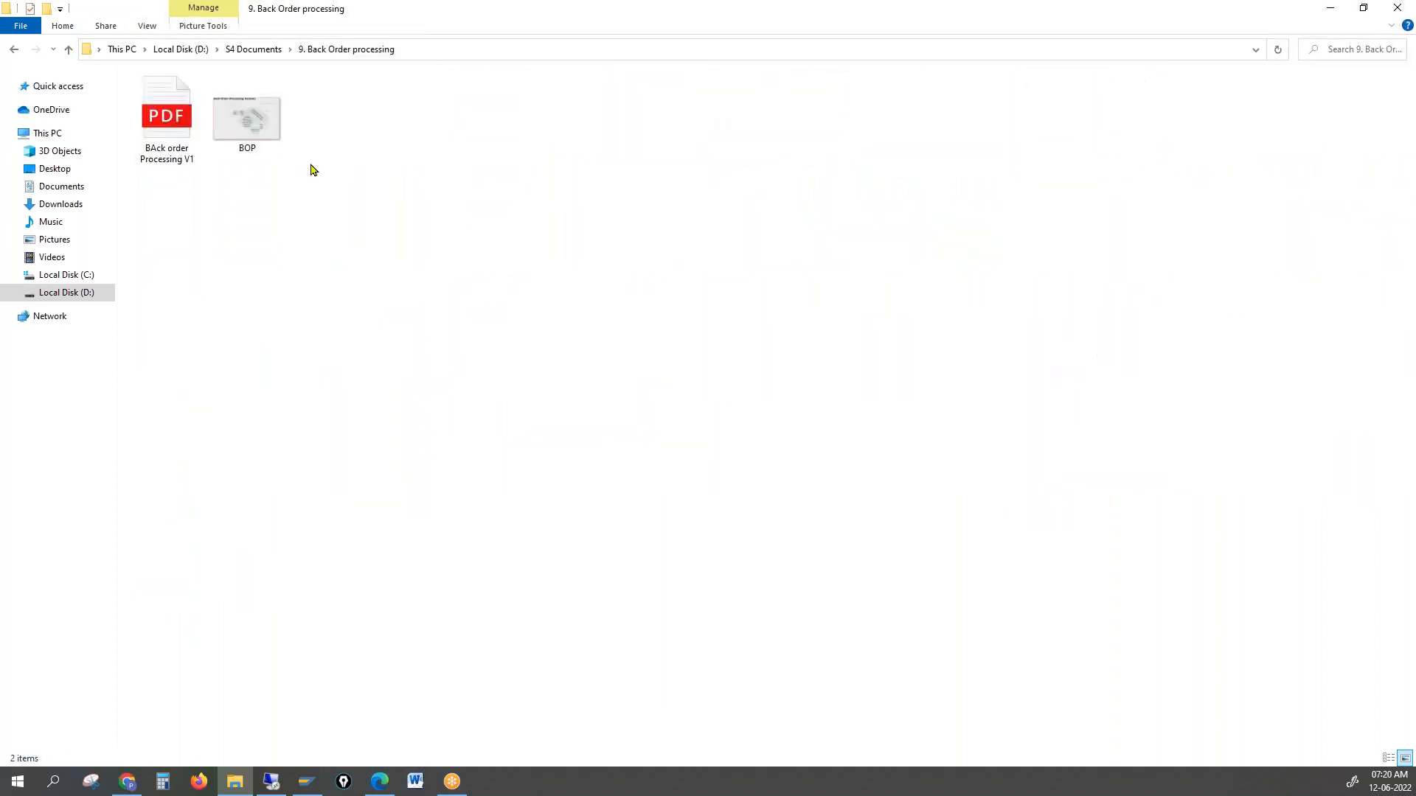
{"action": "left_click", "coordinate": [166, 114]}
{"action": "double_click", "coordinate": [166, 114]}
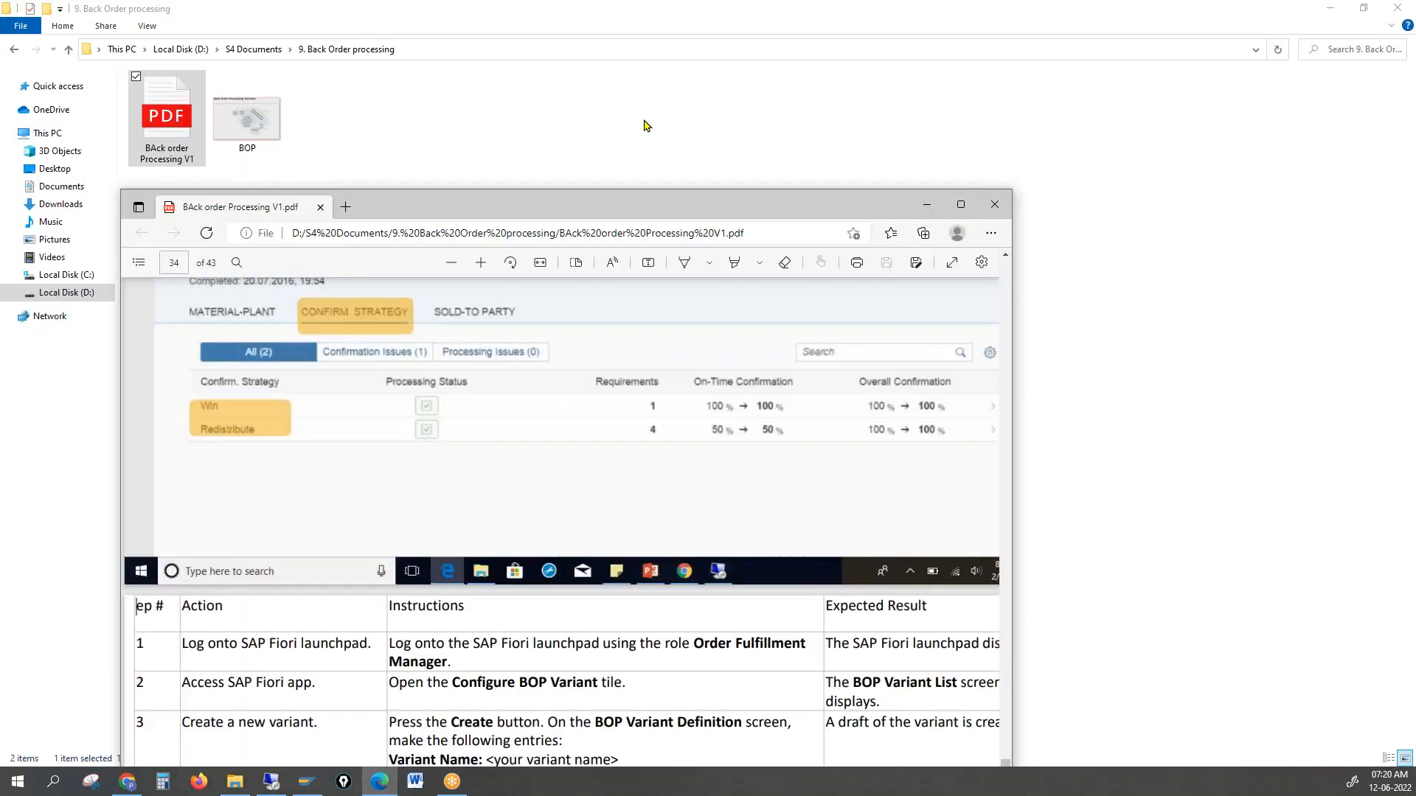
{"action": "double_click", "coordinate": [677, 120]}
Step: Browse the backorder processing PDF from the BOP run examples to the page detailing the five confirmation strategies
{"action": "scroll", "coordinate": [780, 490], "scroll_direction": "down", "scroll_amount": 10}
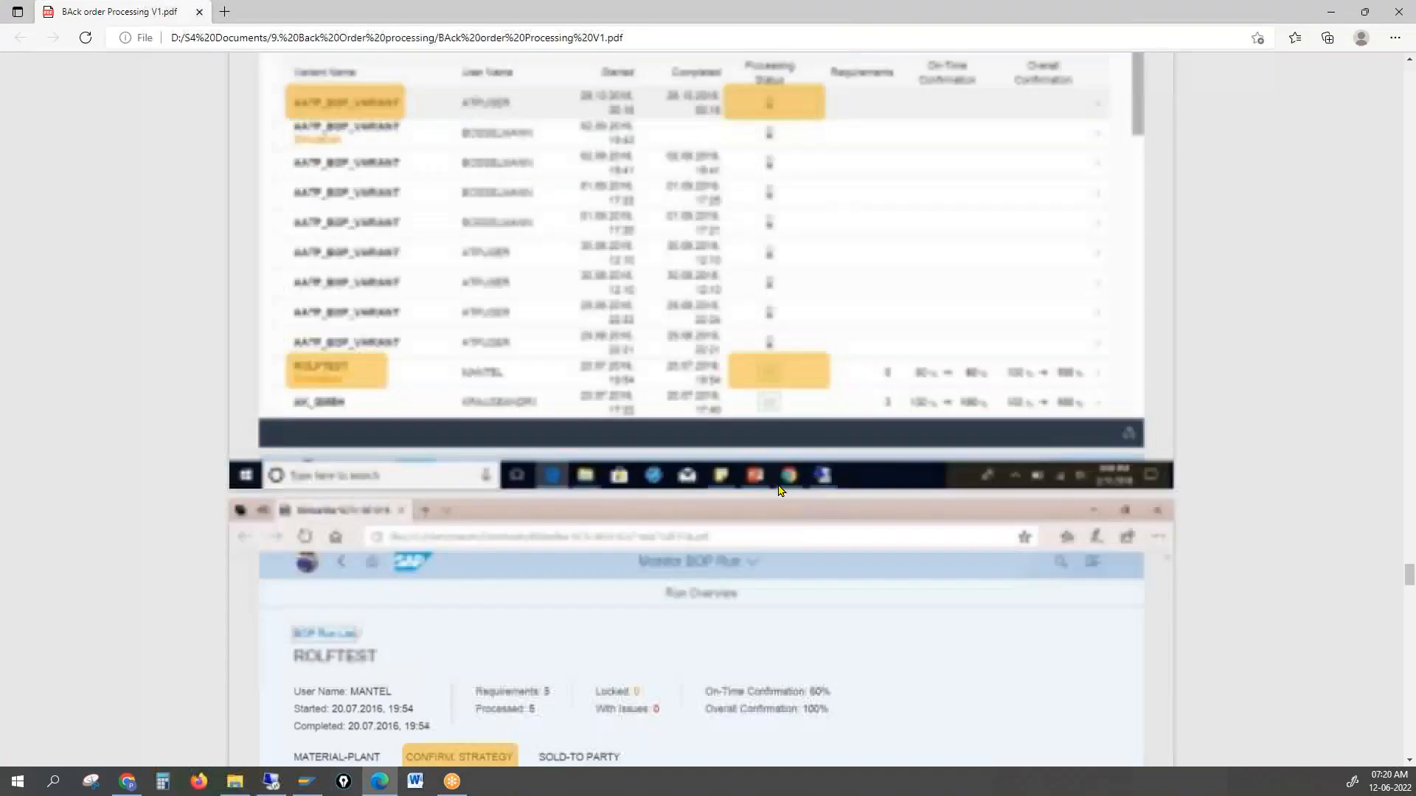
{"action": "scroll", "coordinate": [780, 490], "scroll_direction": "up", "scroll_amount": 15}
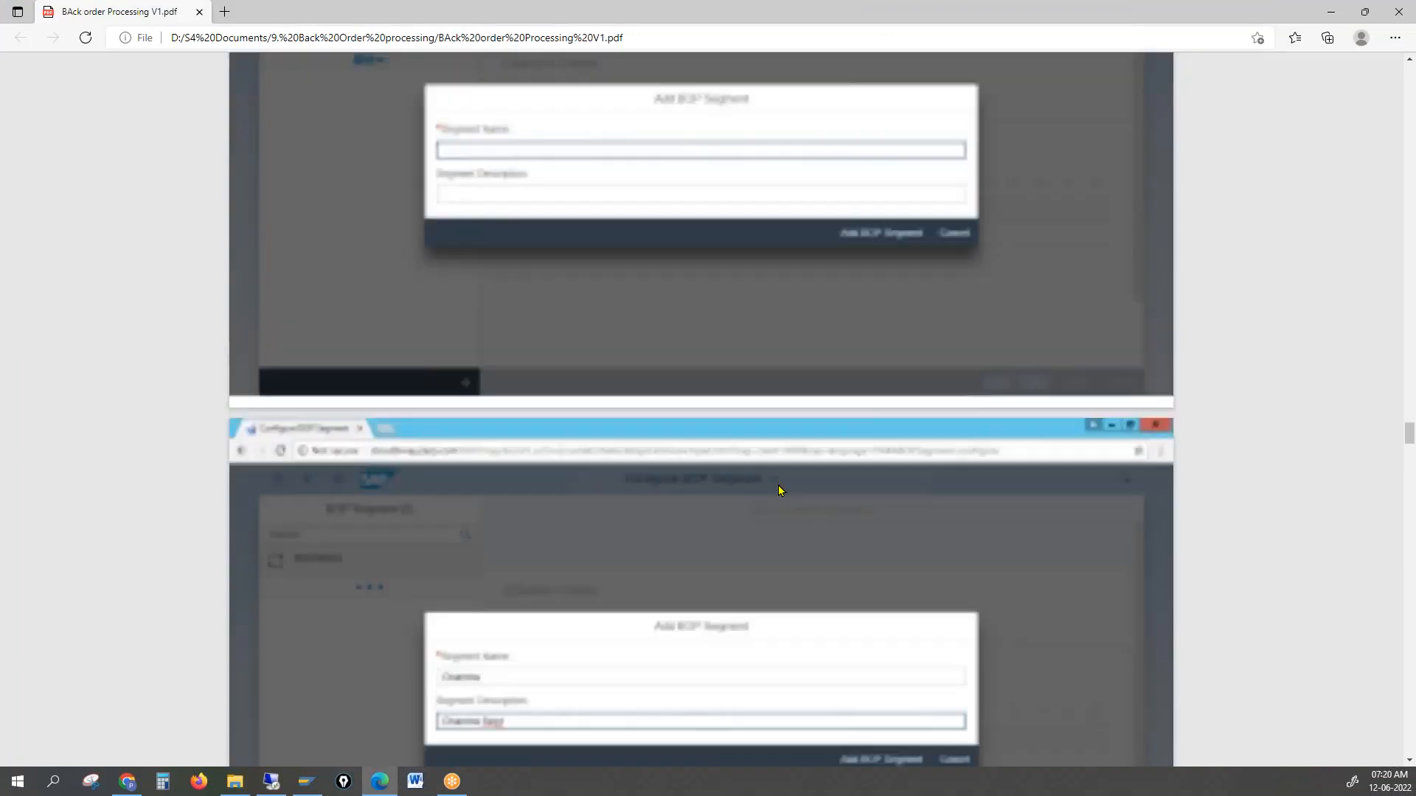
{"action": "scroll", "coordinate": [780, 491], "scroll_direction": "up", "scroll_amount": 10}
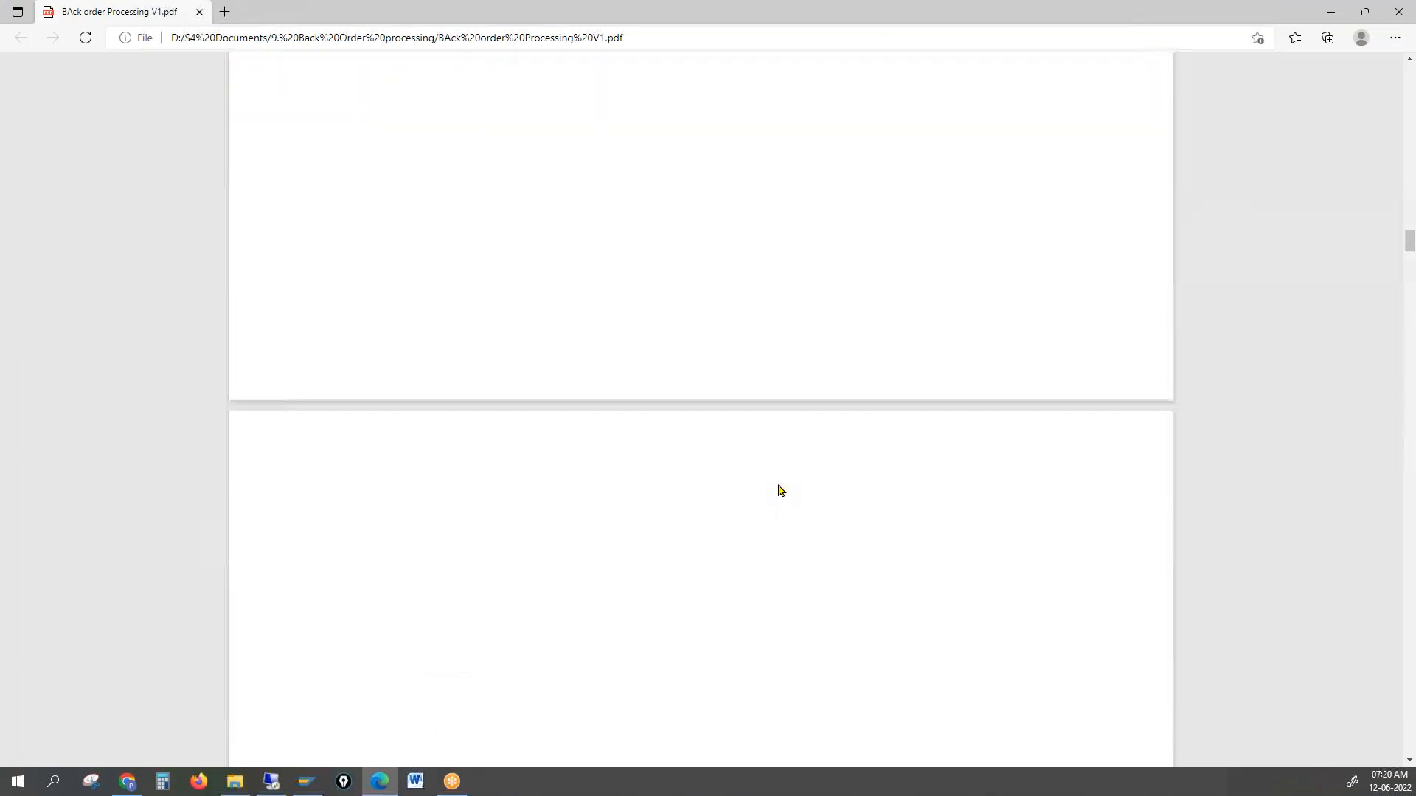
{"action": "scroll", "coordinate": [780, 491], "scroll_direction": "up", "scroll_amount": 10}
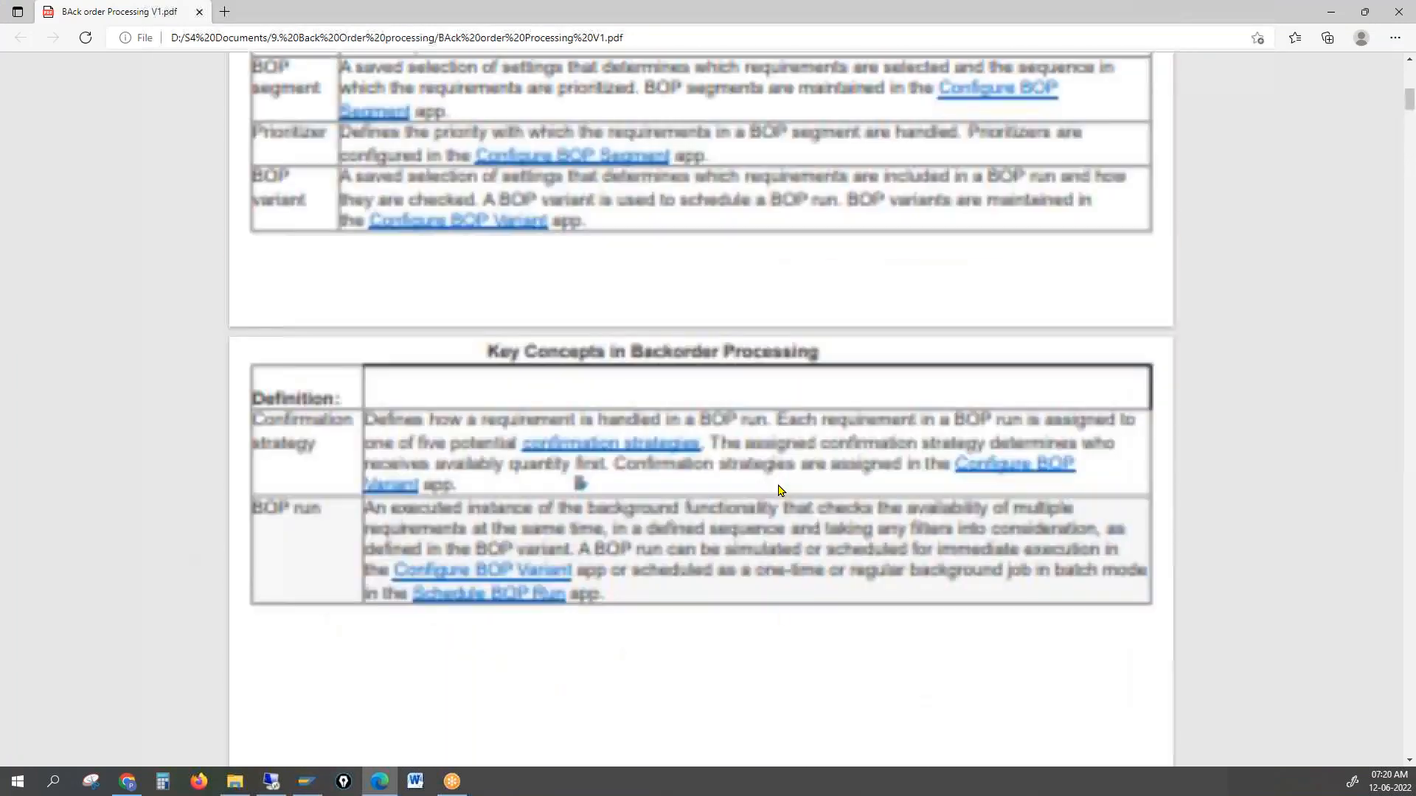
{"action": "scroll", "coordinate": [780, 491], "scroll_direction": "down", "scroll_amount": 10}
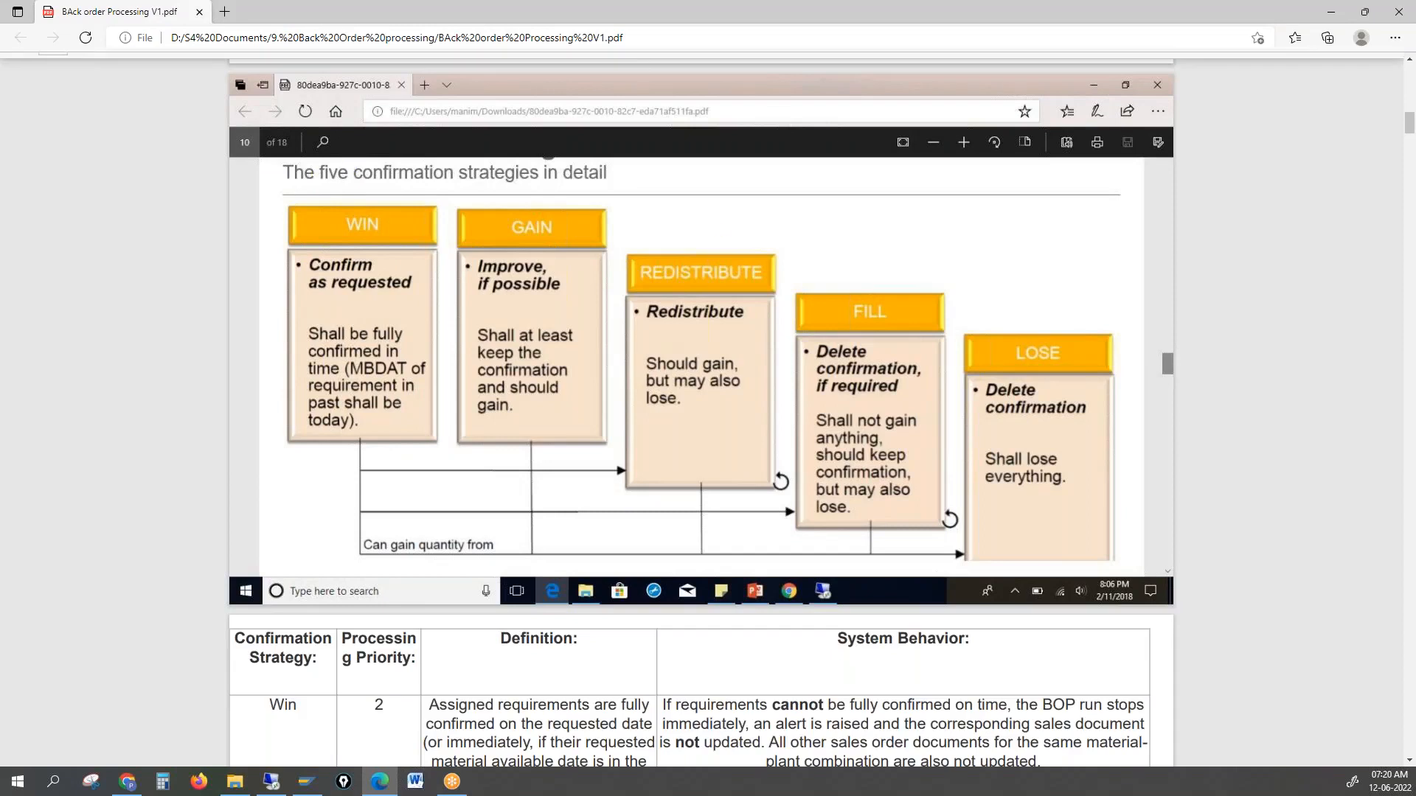
{"action": "key", "text": "alt+Tab"}
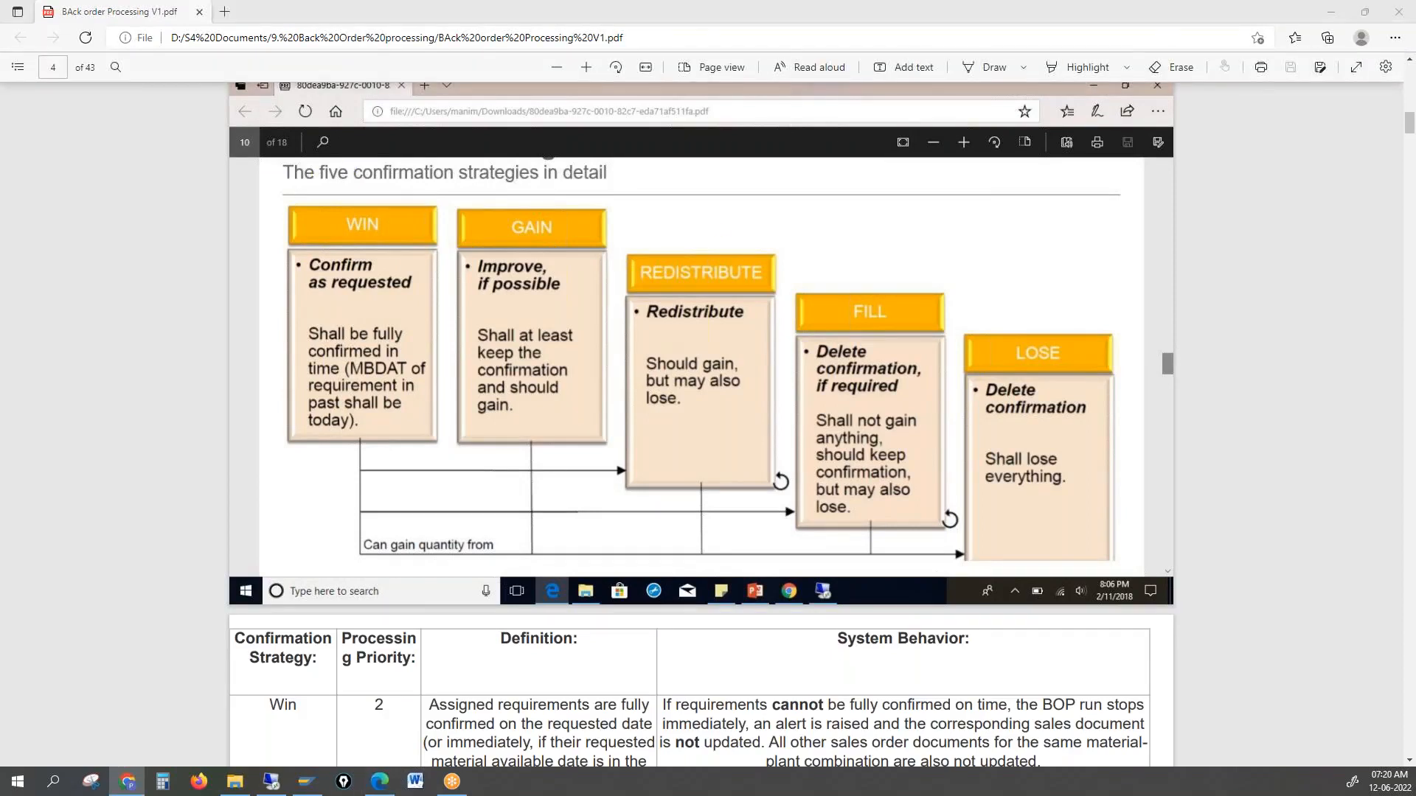